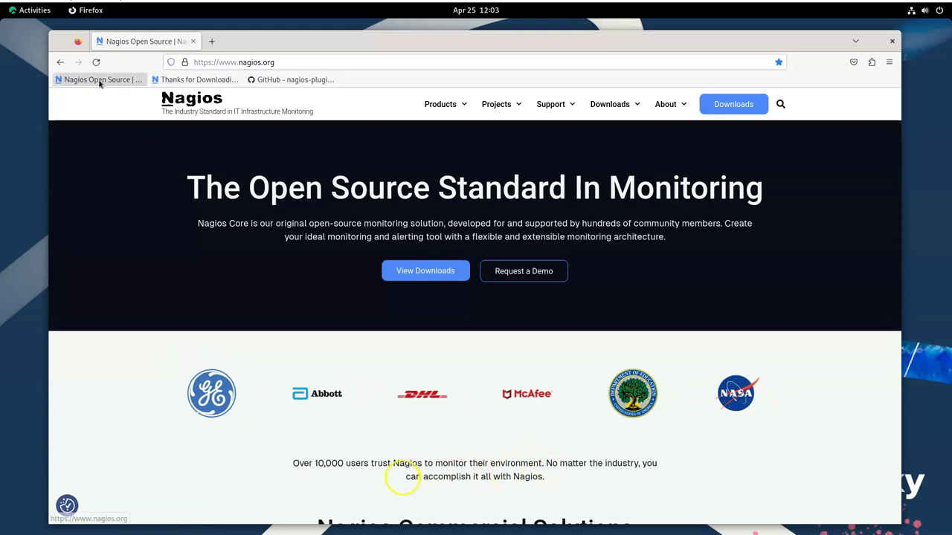
Look over the Nagios homepage, including its commercial solutions, add-on products and product list
{"action": "scroll", "coordinate": [440, 253], "scroll_direction": "down", "scroll_amount": 3}
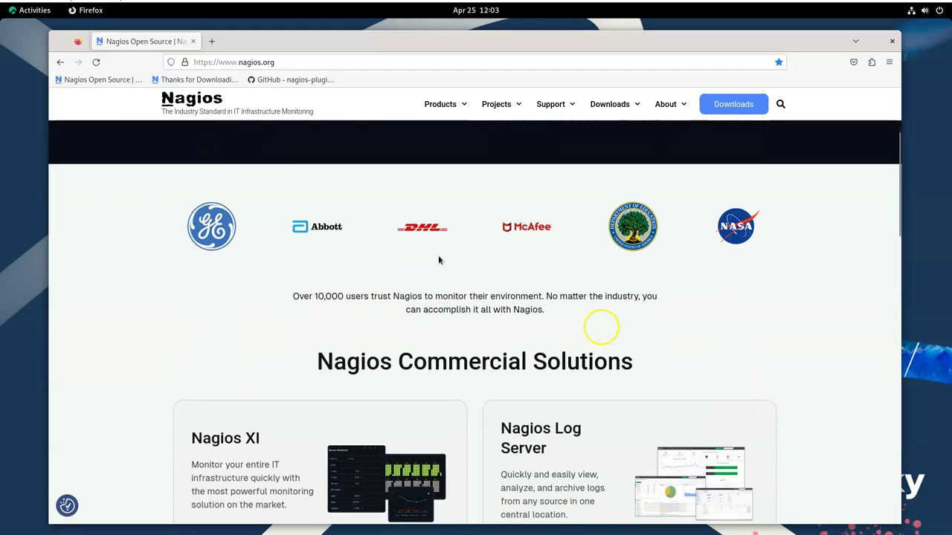
{"action": "scroll", "coordinate": [440, 260], "scroll_direction": "down", "scroll_amount": 3}
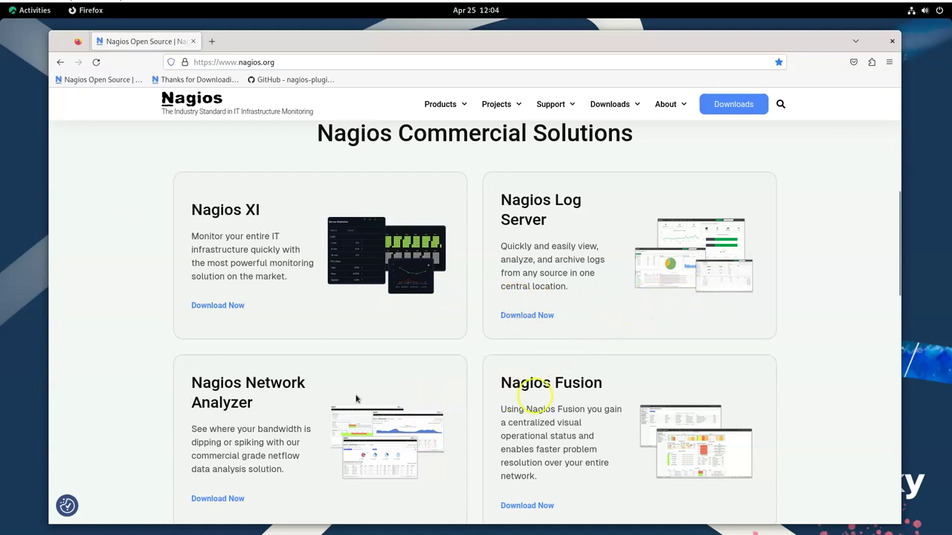
{"action": "scroll", "coordinate": [531, 385], "scroll_direction": "down", "scroll_amount": 6}
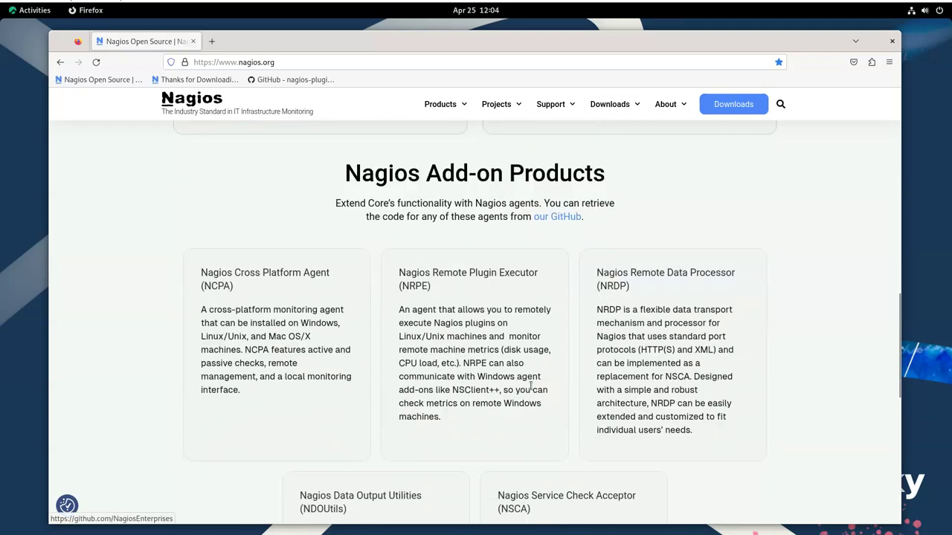
{"action": "scroll", "coordinate": [531, 385], "scroll_direction": "down", "scroll_amount": 4}
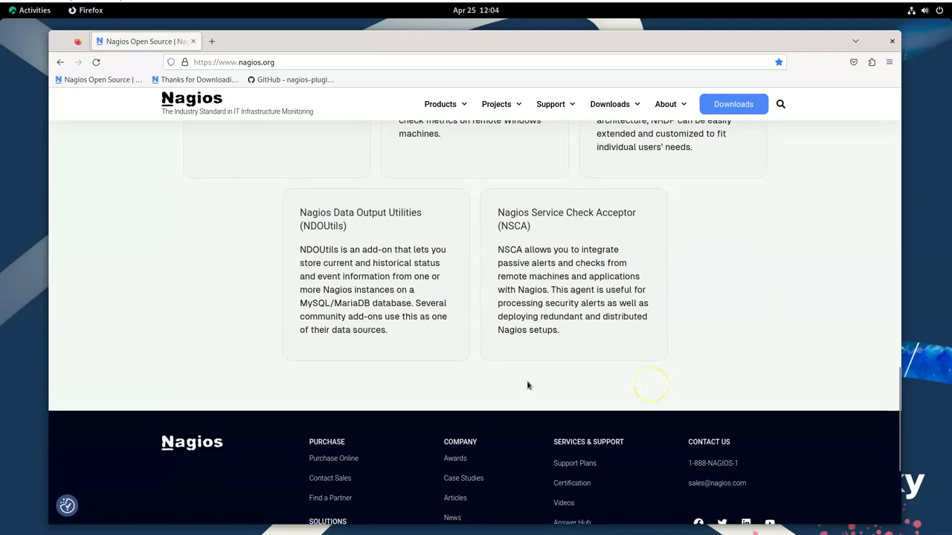
{"action": "scroll", "coordinate": [526, 385], "scroll_direction": "up", "scroll_amount": 15}
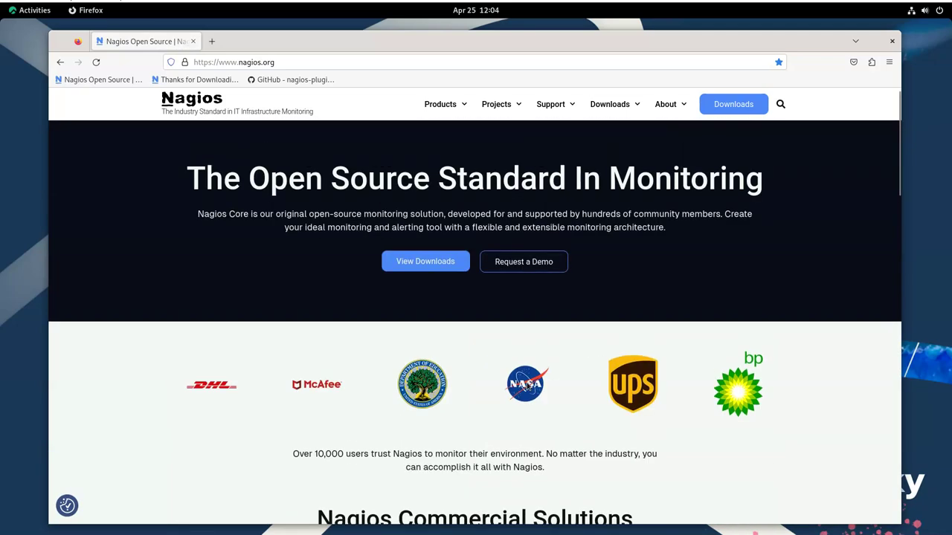
{"action": "mouse_move", "coordinate": [465, 106]}
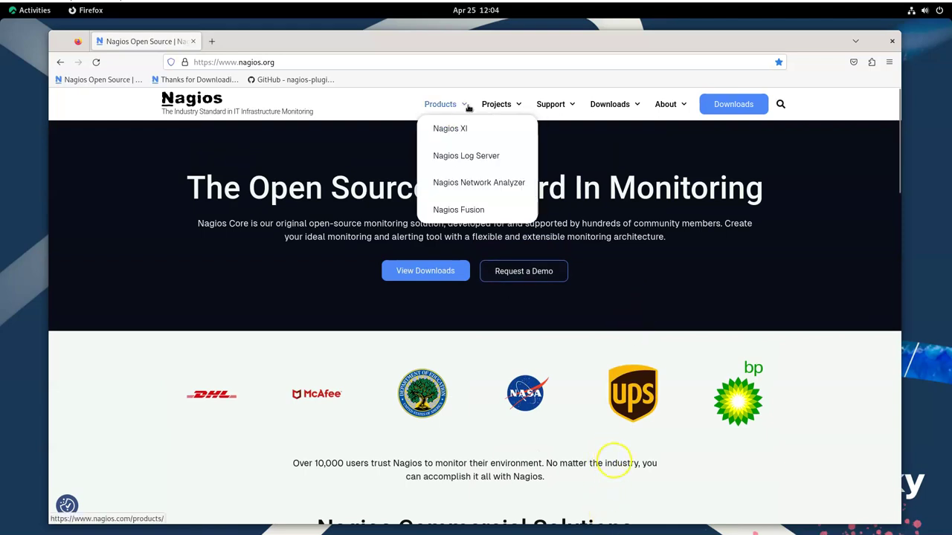
Find Nagios Core among the open-source downloads on the Nagios site and open its download registration form
{"action": "left_click", "coordinate": [734, 105]}
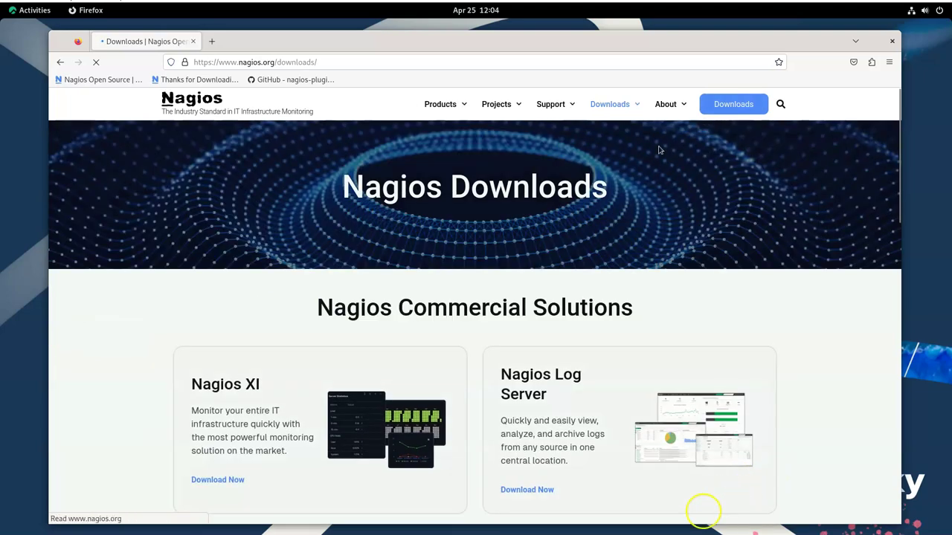
{"action": "scroll", "coordinate": [491, 236], "scroll_direction": "down", "scroll_amount": 4}
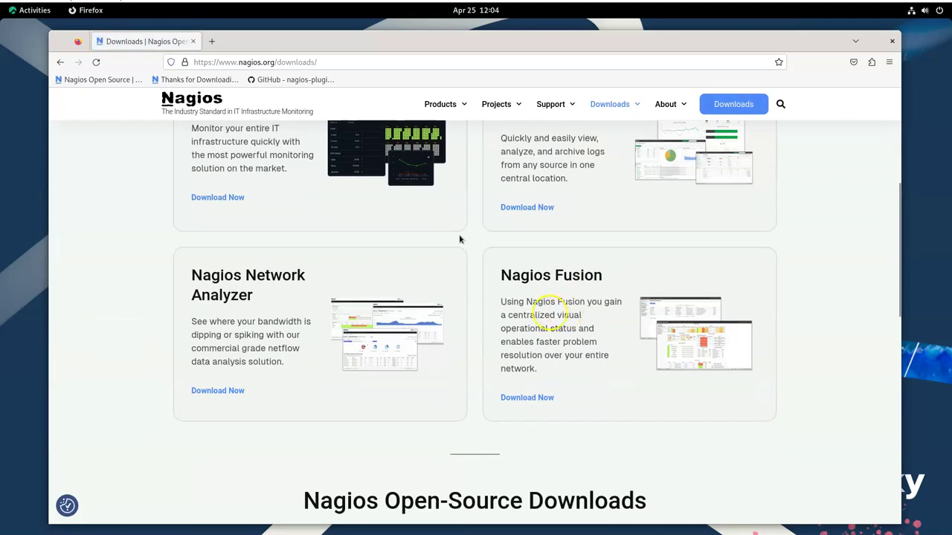
{"action": "scroll", "coordinate": [460, 239], "scroll_direction": "up", "scroll_amount": 3}
{"action": "scroll", "coordinate": [459, 239], "scroll_direction": "down", "scroll_amount": 5}
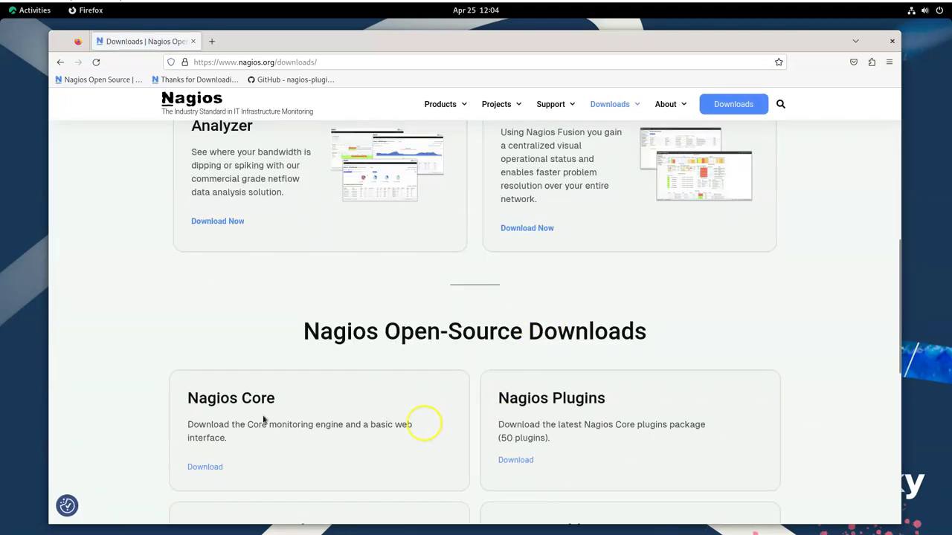
{"action": "left_click", "coordinate": [203, 467]}
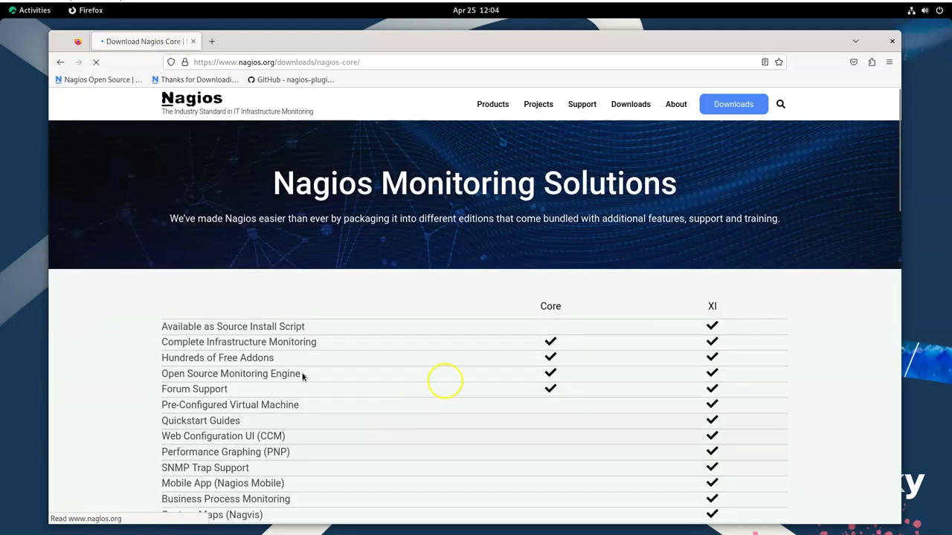
{"action": "scroll", "coordinate": [544, 254], "scroll_direction": "down", "scroll_amount": 5}
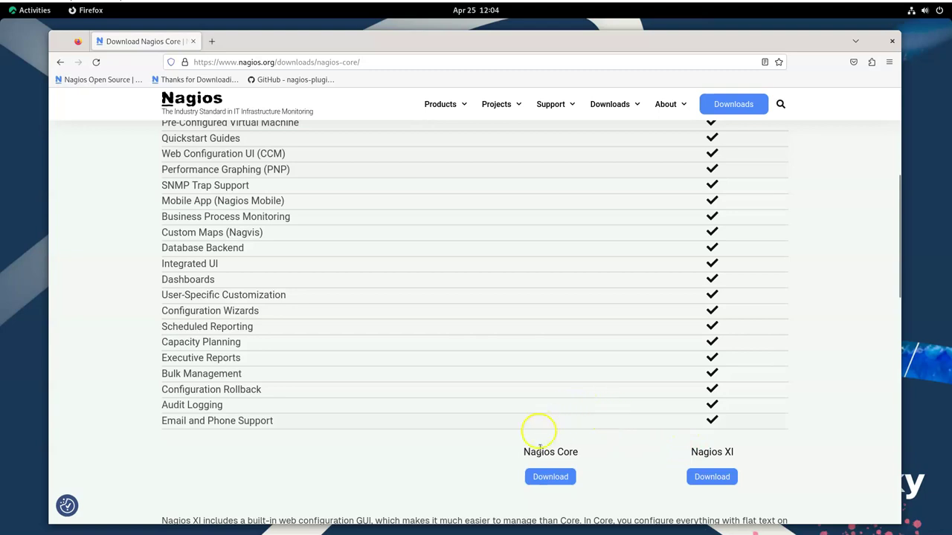
{"action": "left_click", "coordinate": [551, 477]}
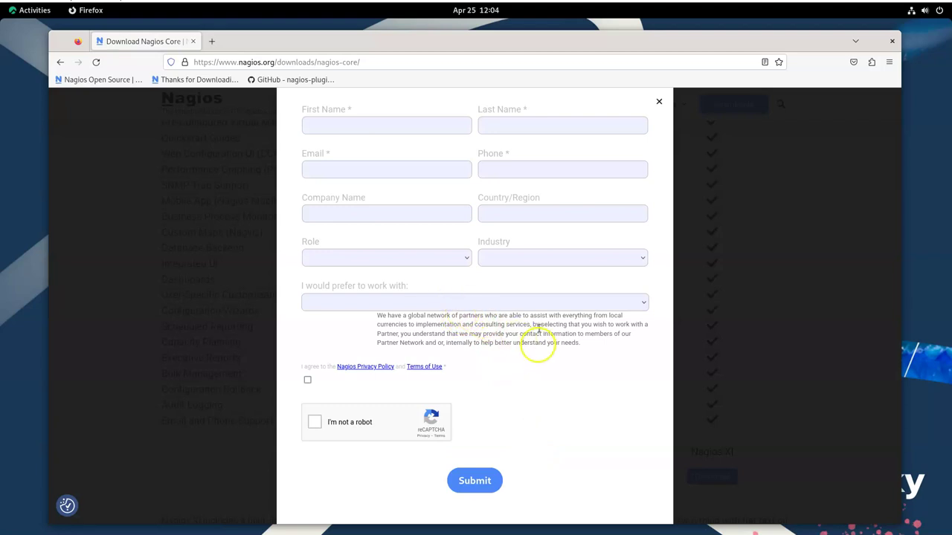
{"action": "left_click", "coordinate": [351, 126]}
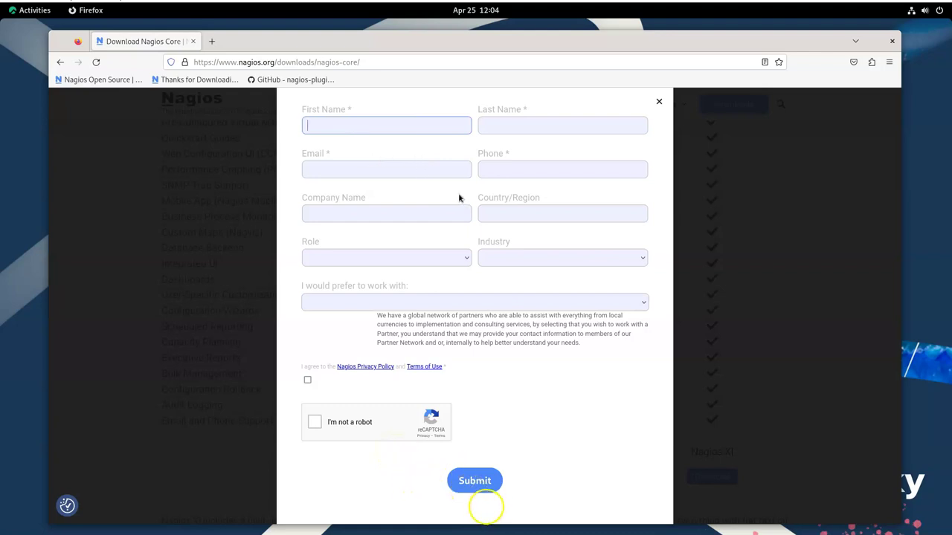
Download Nagios-4.5.1.tar.gz from the bookmarked Nagios Core release versions page
{"action": "left_click", "coordinate": [200, 82]}
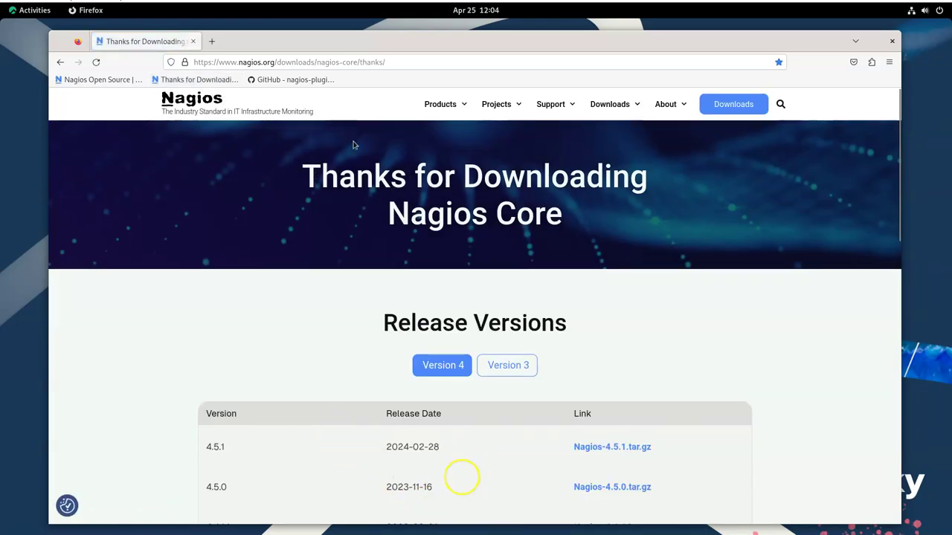
{"action": "scroll", "coordinate": [473, 239], "scroll_direction": "down", "scroll_amount": 3}
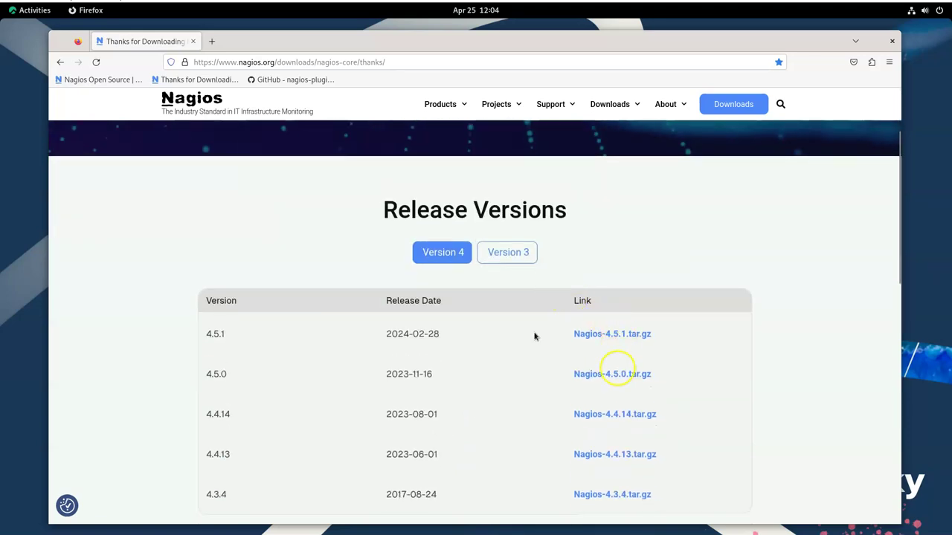
{"action": "left_click", "coordinate": [635, 336]}
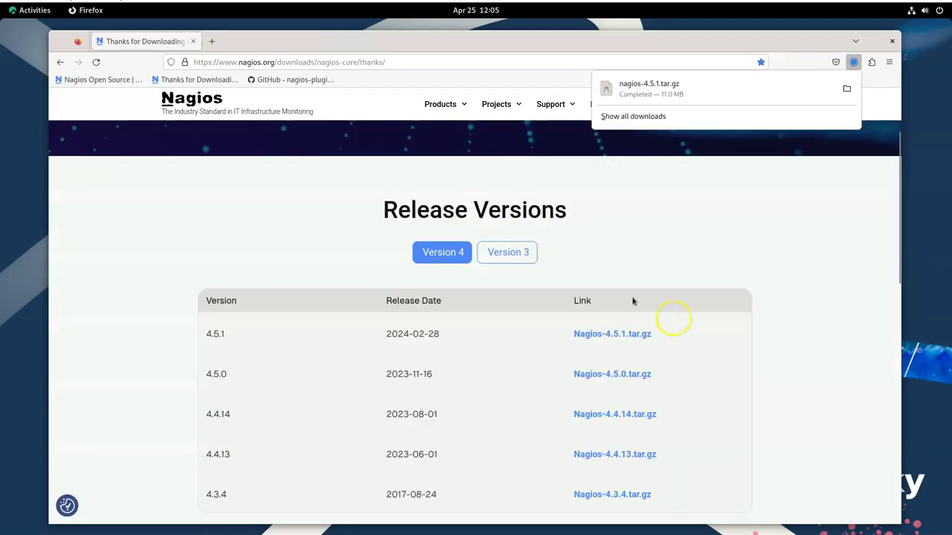
Open the Nagios Core installation documentation and examine its overview and the RHEL, CentOS and Oracle Linux instructions
{"action": "scroll", "coordinate": [328, 257], "scroll_direction": "down", "scroll_amount": 5}
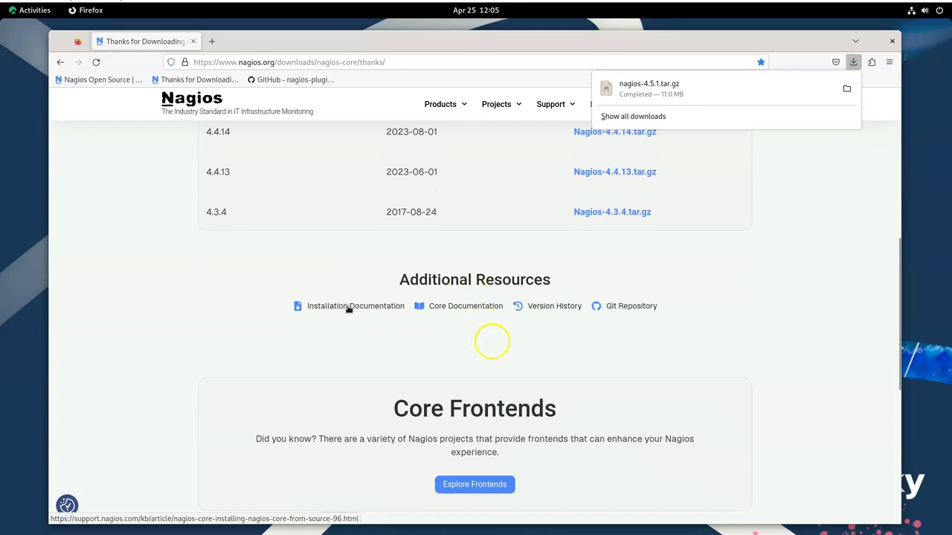
{"action": "left_click", "coordinate": [349, 308]}
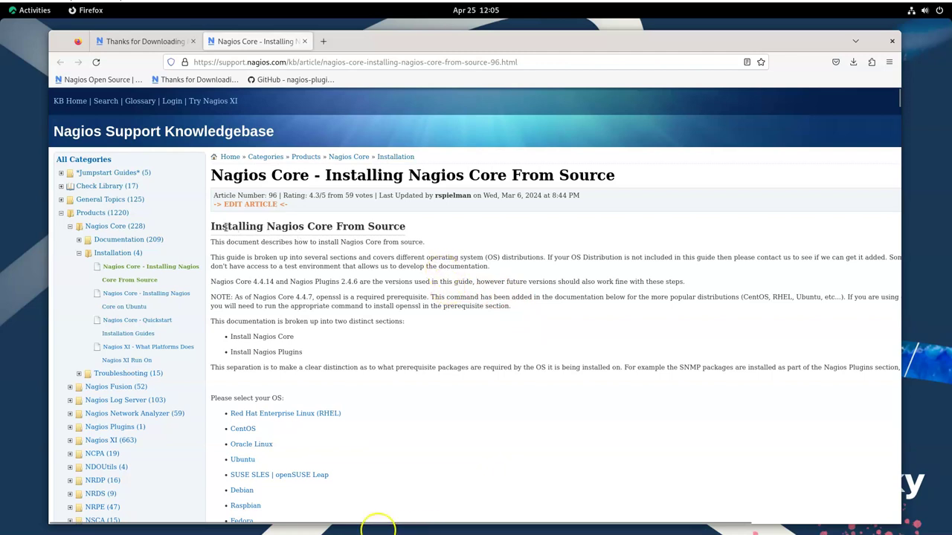
{"action": "left_click_drag", "start_coordinate": [528, 217], "coordinate": [462, 232]}
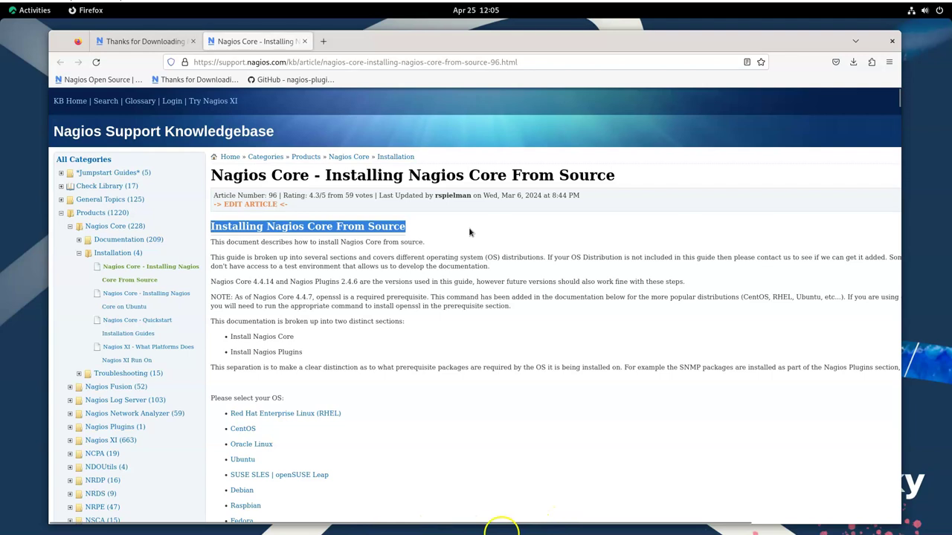
{"action": "scroll", "coordinate": [468, 334], "scroll_direction": "down", "scroll_amount": 10}
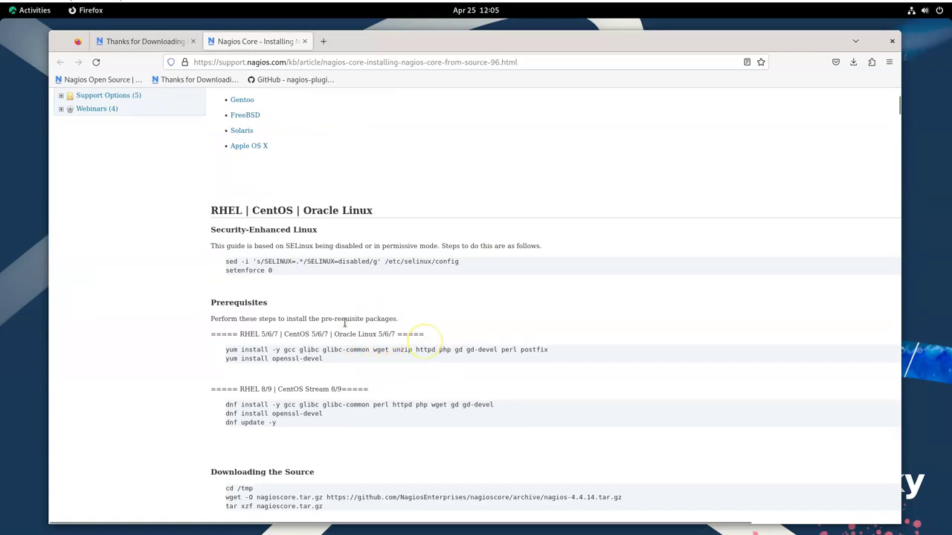
{"action": "scroll", "coordinate": [345, 322], "scroll_direction": "up", "scroll_amount": 10}
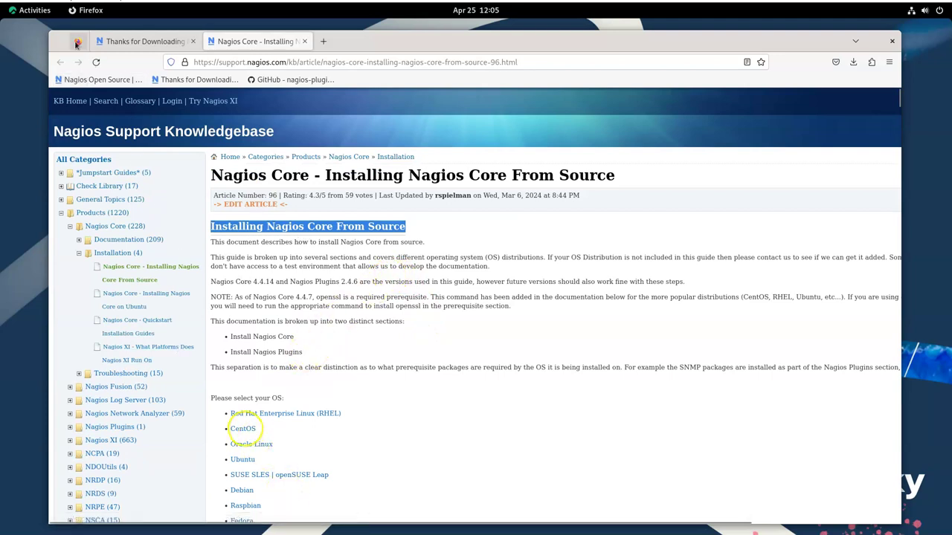
Switch to an enlarged Terminal window and list all files in the home directory with ls -la
{"action": "left_click", "coordinate": [45, 15]}
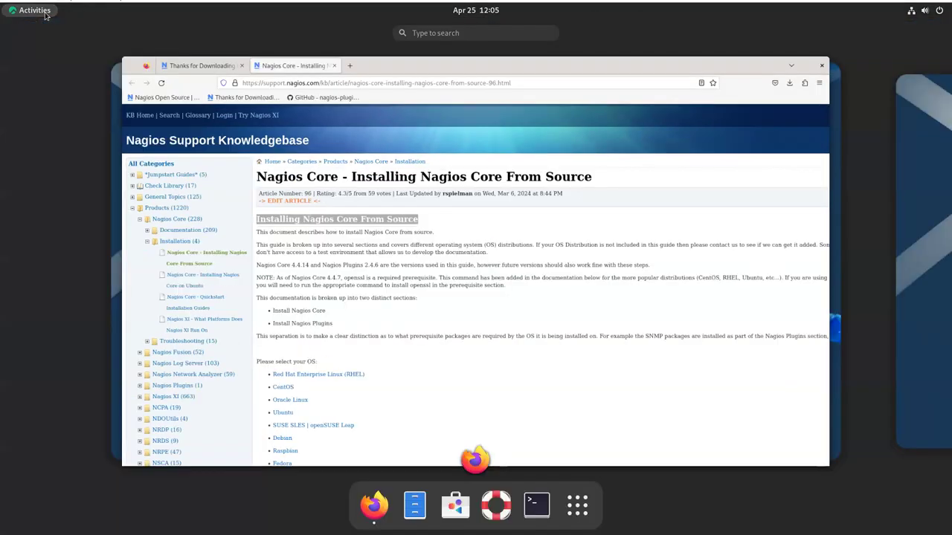
{"action": "left_click", "coordinate": [538, 511]}
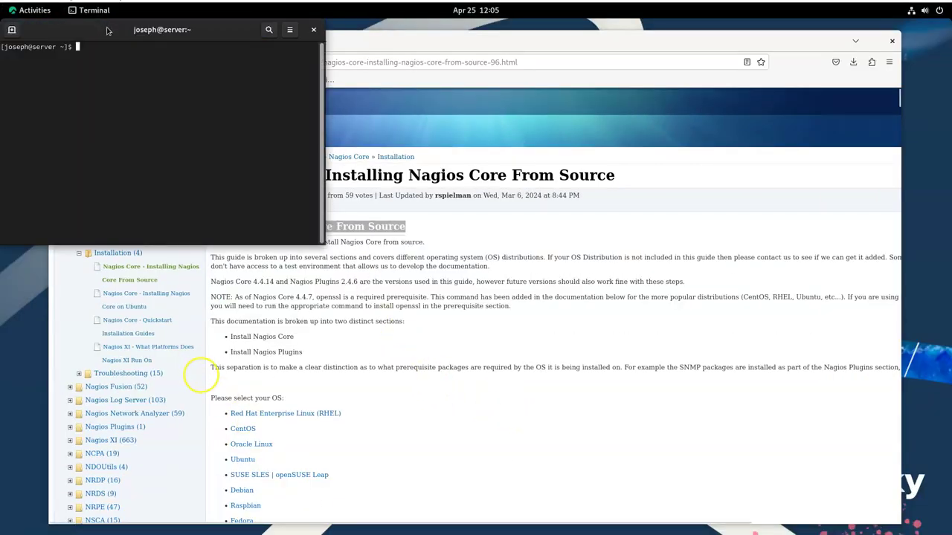
{"action": "left_click_drag", "start_coordinate": [110, 31], "coordinate": [137, 48]}
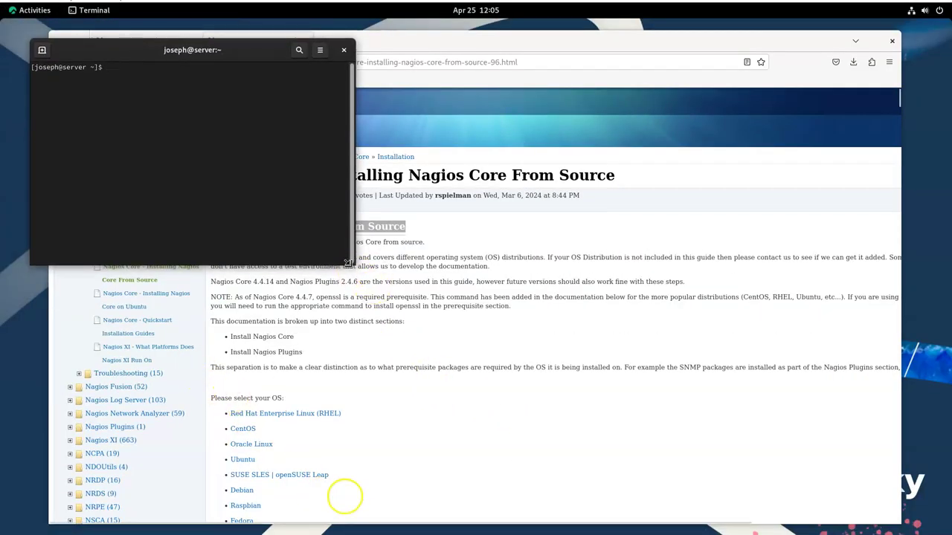
{"action": "left_click_drag", "start_coordinate": [354, 264], "coordinate": [597, 484]}
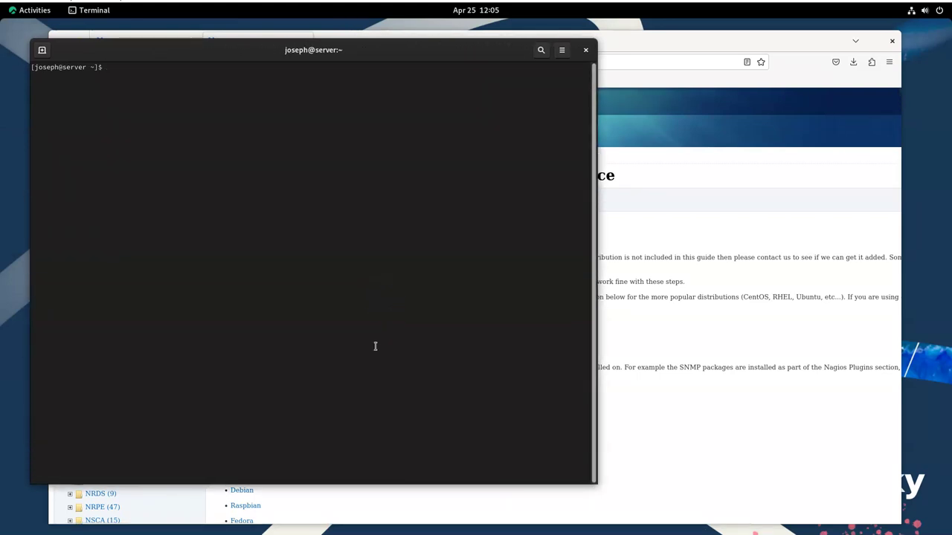
{"action": "key", "text": "Return"}
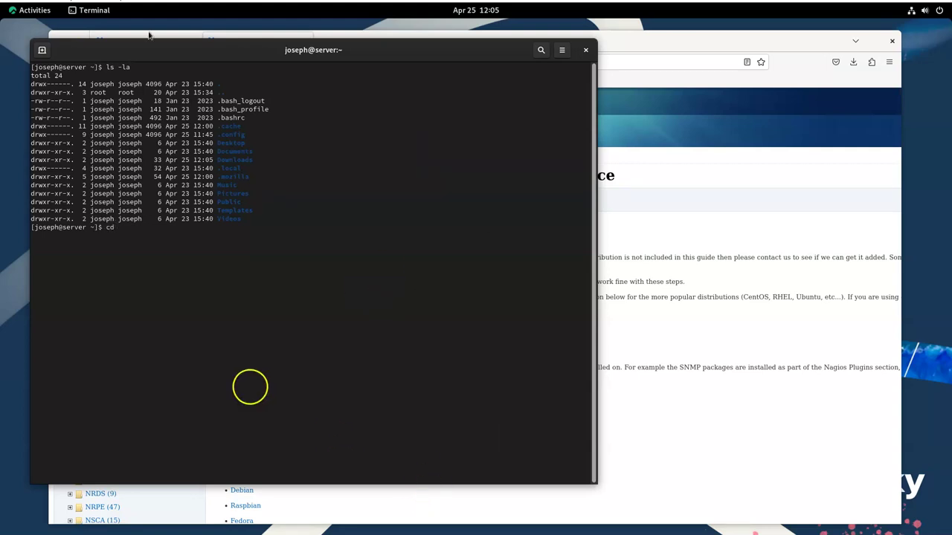
Enable a custom font for the Unnamed profile in the terminal preferences
{"action": "right_click", "coordinate": [97, 54]}
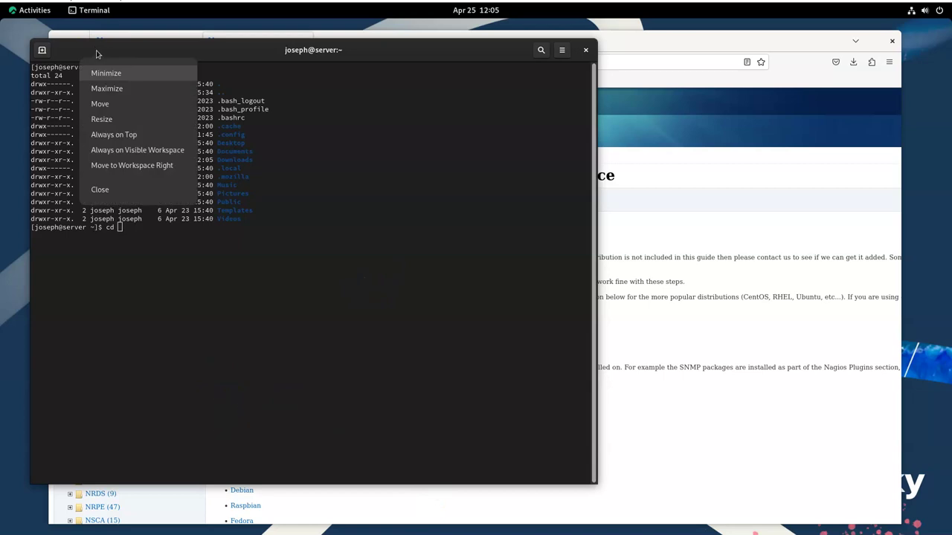
{"action": "left_click", "coordinate": [89, 11]}
{"action": "left_click", "coordinate": [89, 10]}
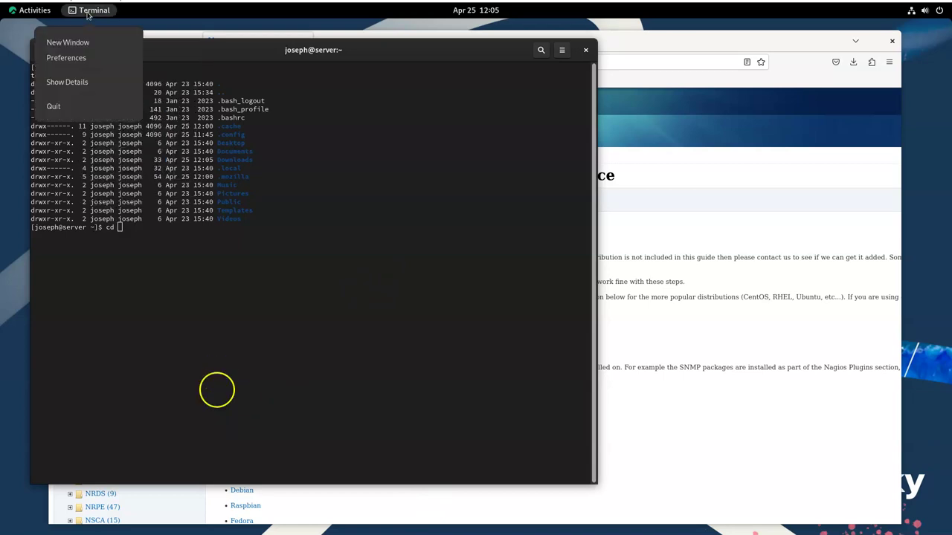
{"action": "left_click", "coordinate": [78, 58]}
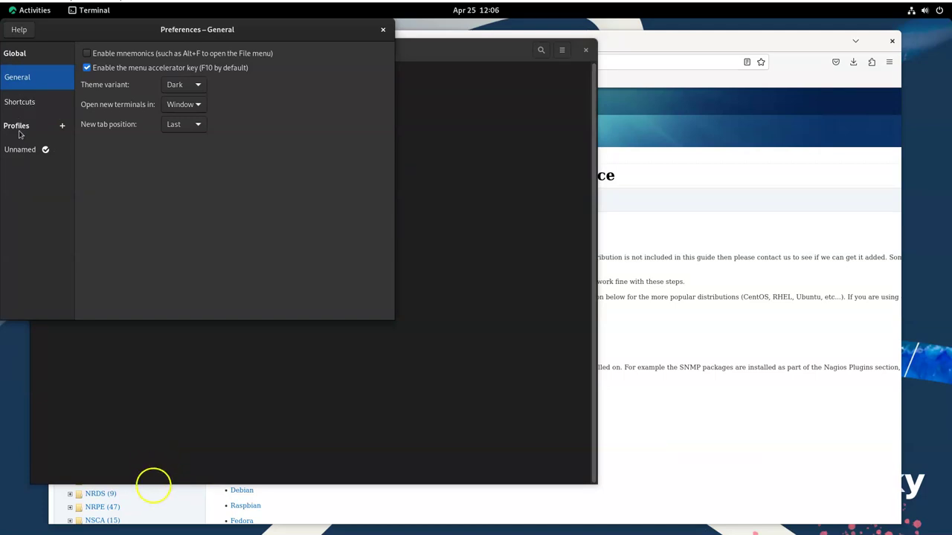
{"action": "left_click", "coordinate": [23, 153]}
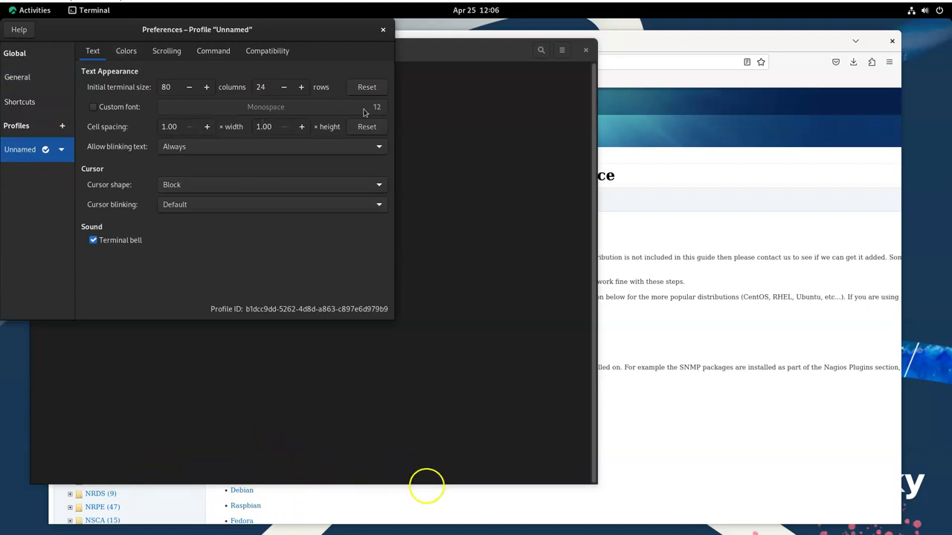
{"action": "left_click", "coordinate": [94, 107]}
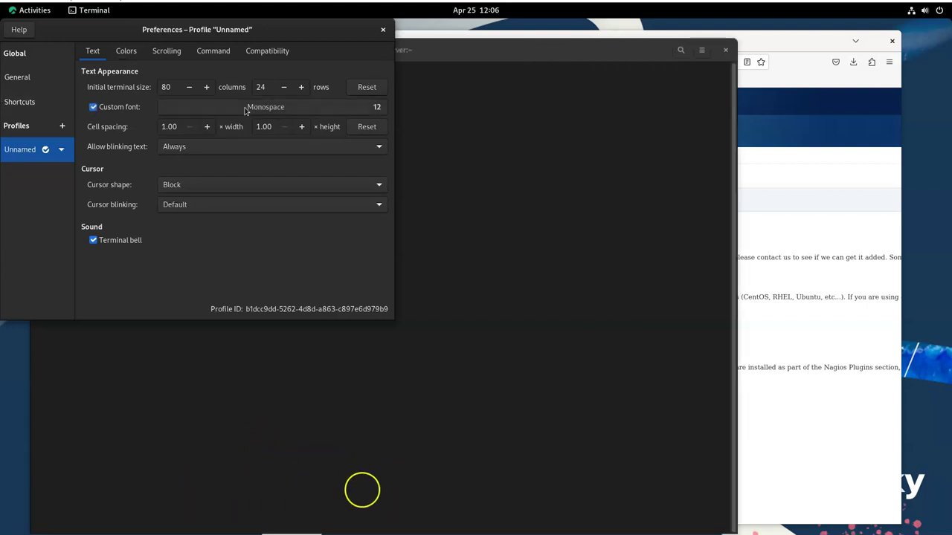
Set the profile's custom terminal font to Monospace at size 16
{"action": "left_click", "coordinate": [377, 110]}
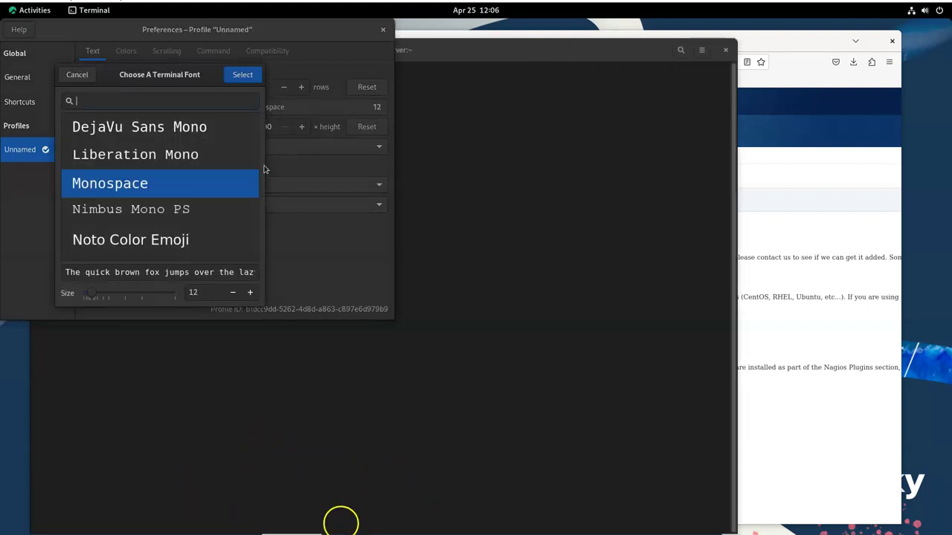
{"action": "left_click", "coordinate": [250, 292]}
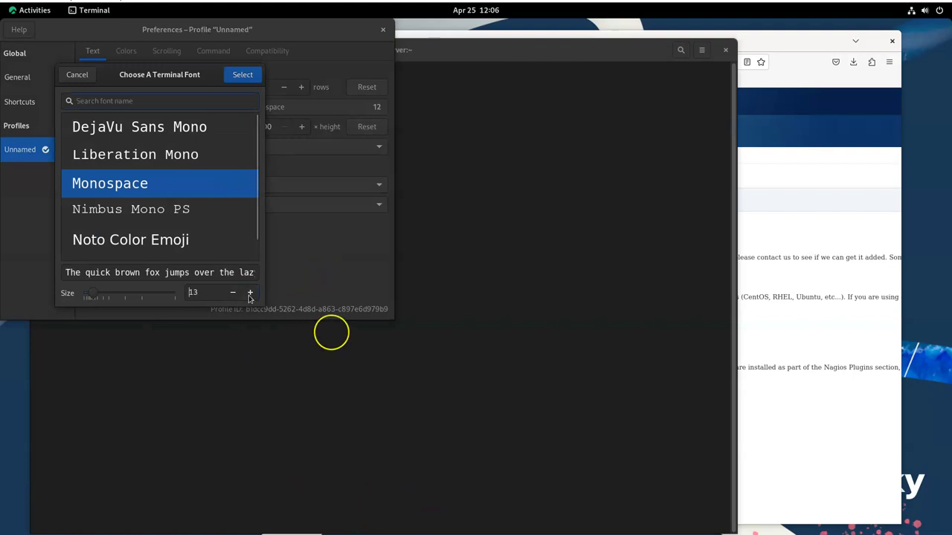
{"action": "left_click", "coordinate": [250, 293]}
{"action": "left_click", "coordinate": [249, 293]}
{"action": "left_click", "coordinate": [250, 292]}
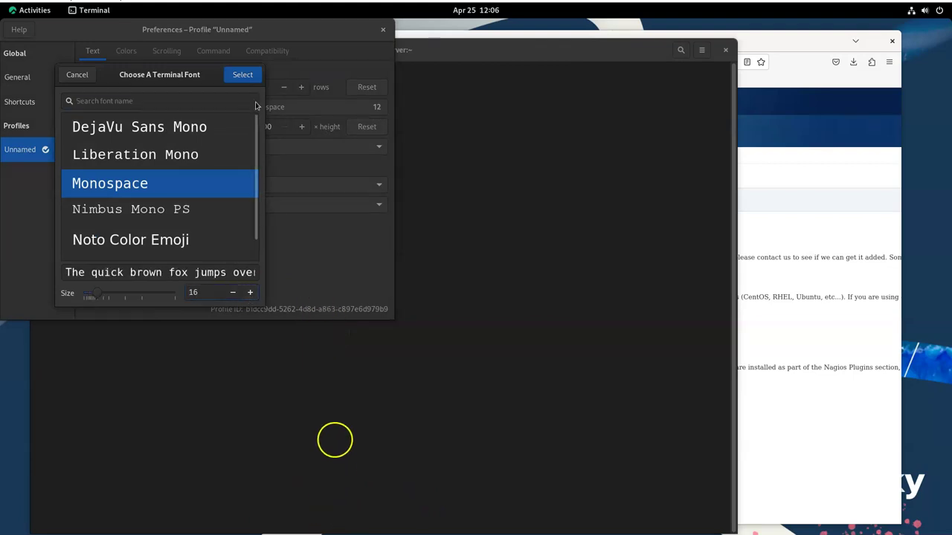
{"action": "left_click", "coordinate": [242, 74]}
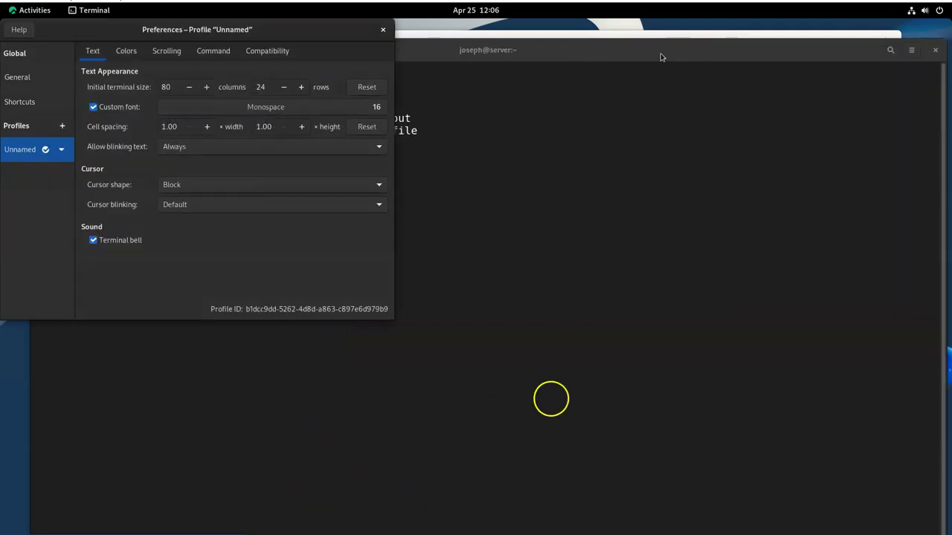
Close the terminal's profile preferences and reposition the Terminal window so it fits fully on screen
{"action": "left_click_drag", "start_coordinate": [655, 48], "coordinate": [621, 42]}
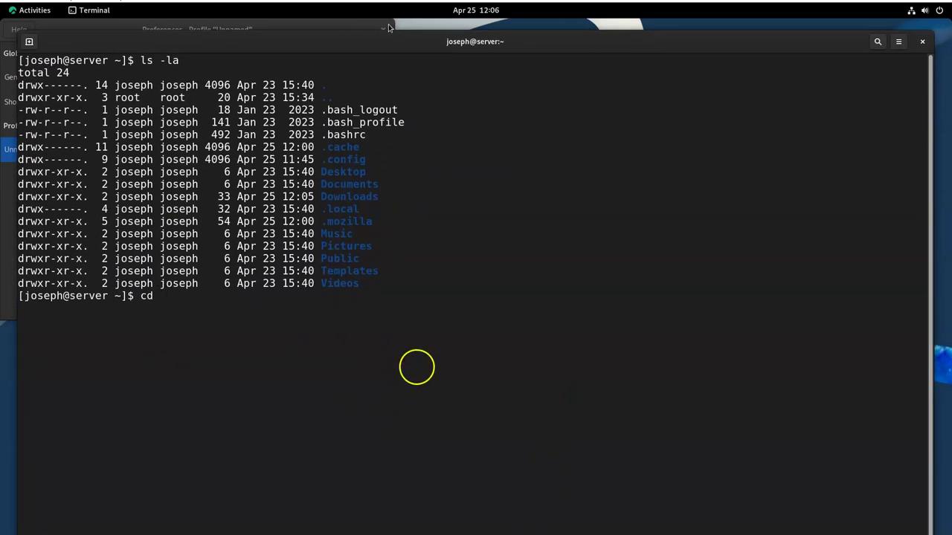
{"action": "left_click_drag", "start_coordinate": [365, 38], "coordinate": [363, 68]}
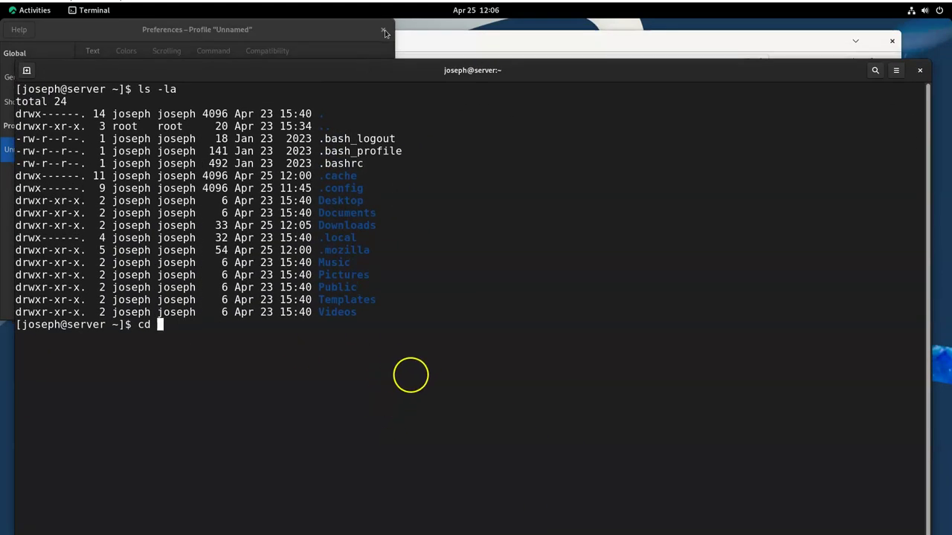
{"action": "left_click_drag", "start_coordinate": [509, 75], "coordinate": [511, 53]}
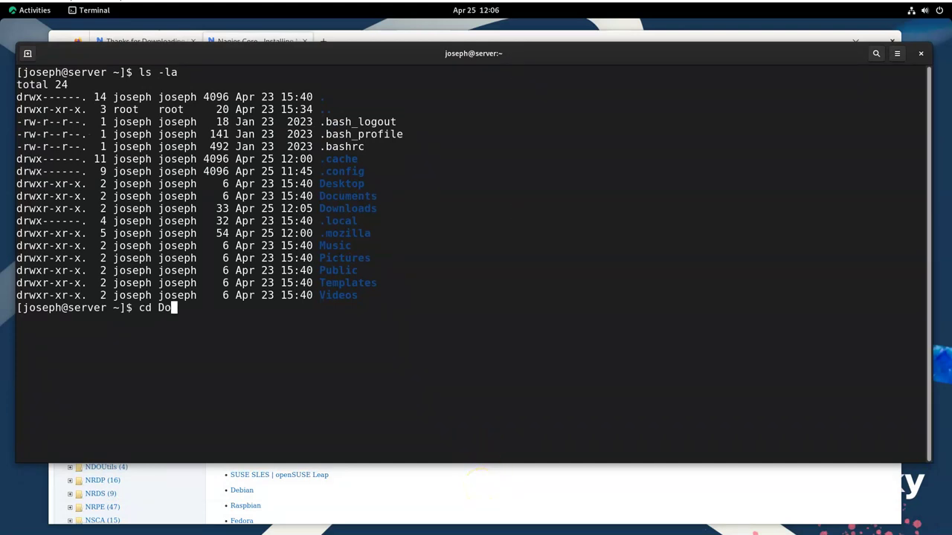
Change to the Downloads directory and list all its files with ls -la
{"action": "key", "text": "Return"}
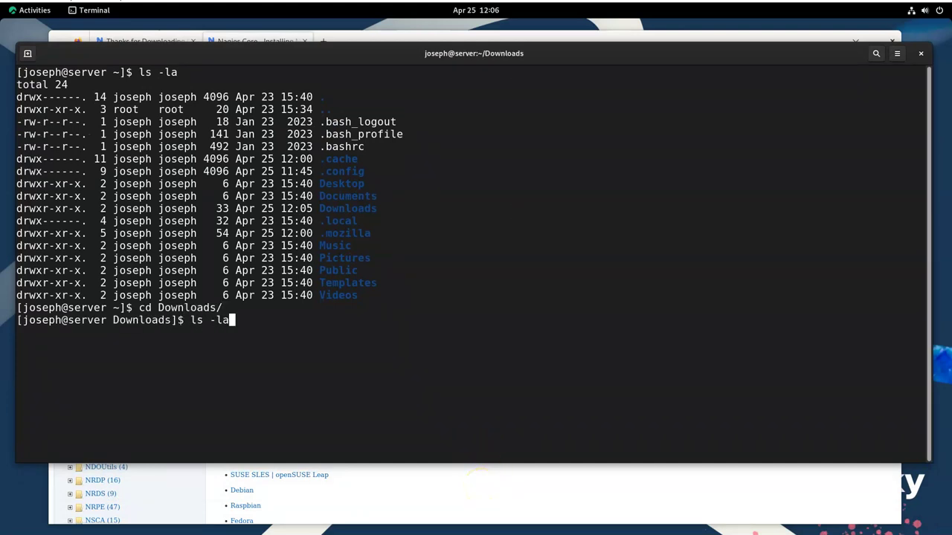
{"action": "type", "text": "ls -la"}
{"action": "key", "text": "Return"}
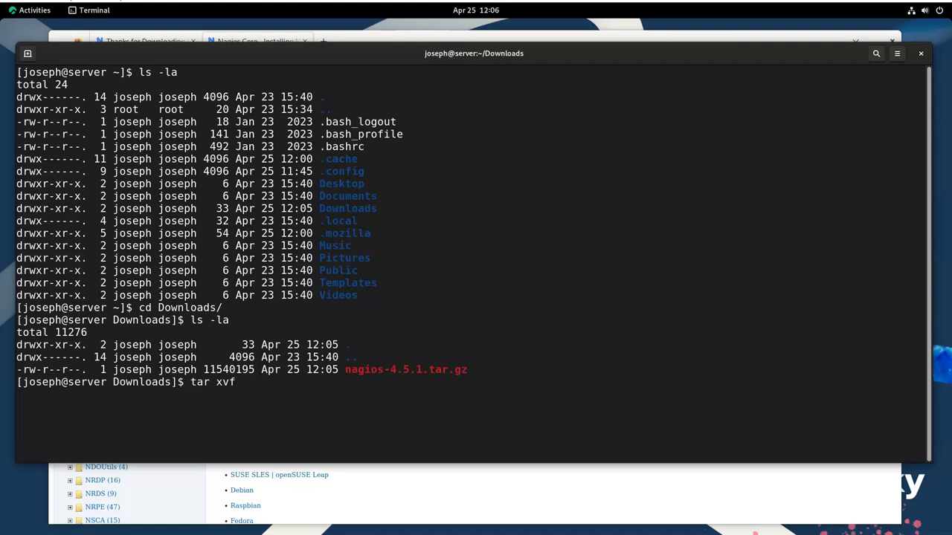
Extract the nagios-4.5.1.tar.gz archive in Downloads with tar xvf
{"action": "key", "text": "Tab"}
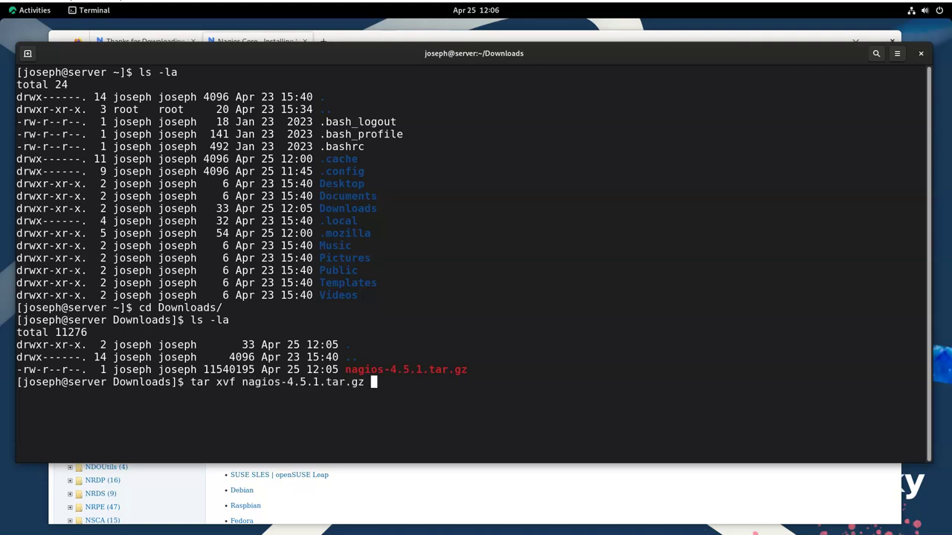
{"action": "key", "text": "Return"}
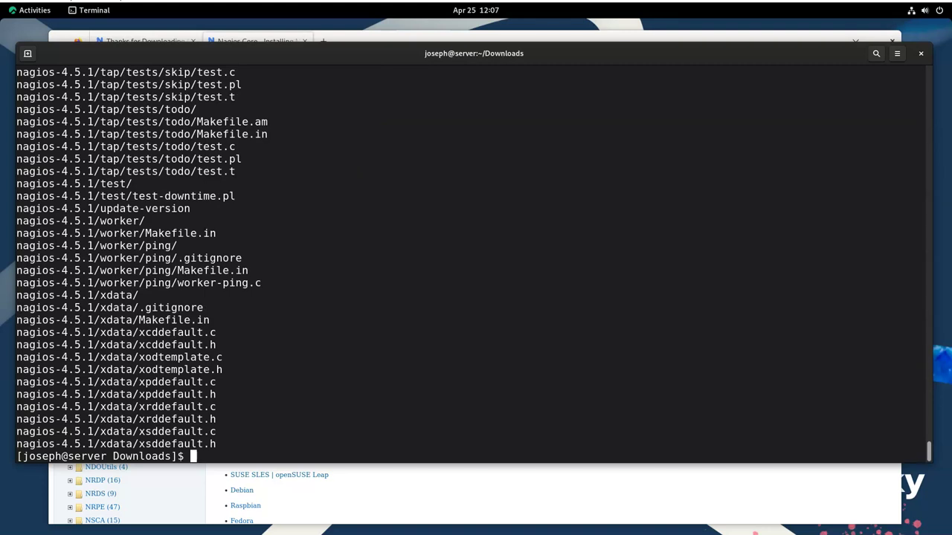
List the Downloads directory with ls -la, enter the nagios-4.5.1 directory and list its files
{"action": "type", "text": "ls -la"}
{"action": "key", "text": "Return"}
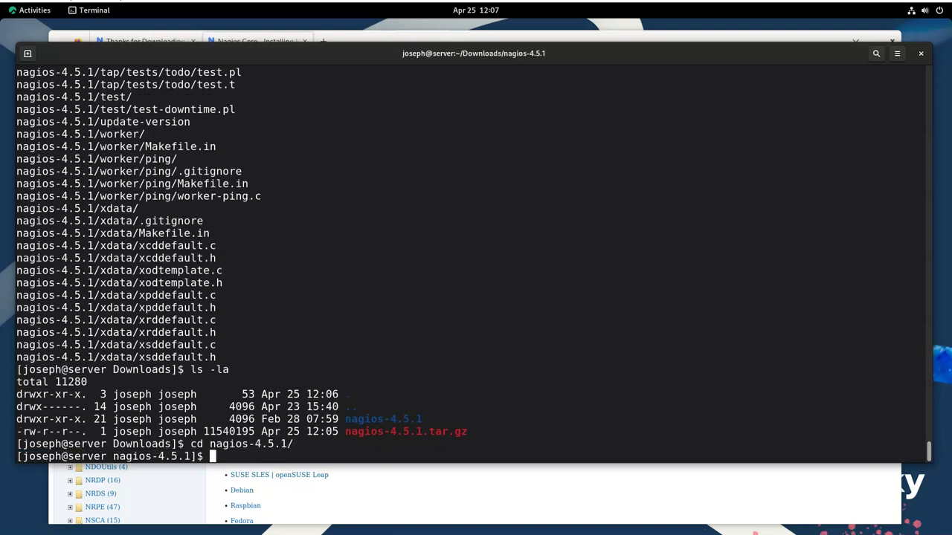
{"action": "key", "text": "Return"}
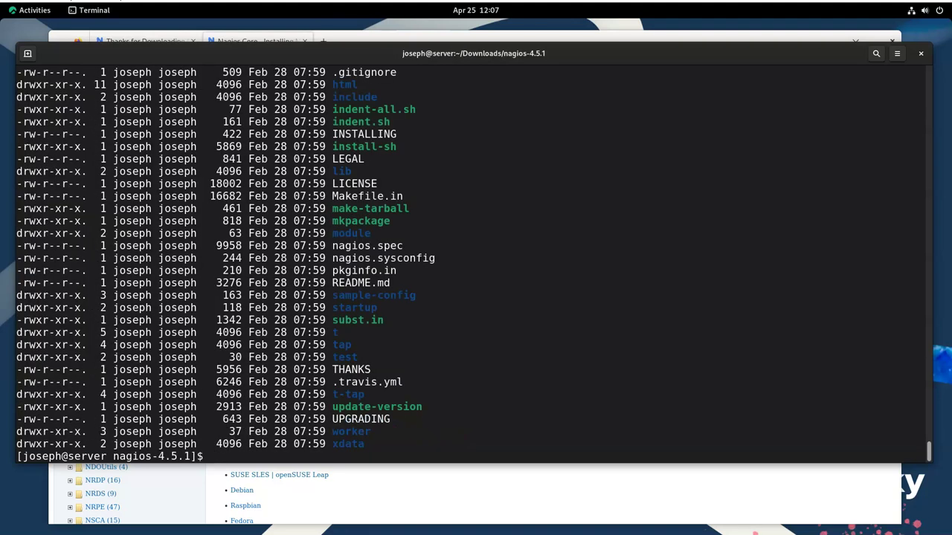
Switch to Firefox and examine the RHEL, CentOS and Oracle Linux instructions, from prerequisites and compiling to firewall and user account setup
{"action": "left_click", "coordinate": [502, 37]}
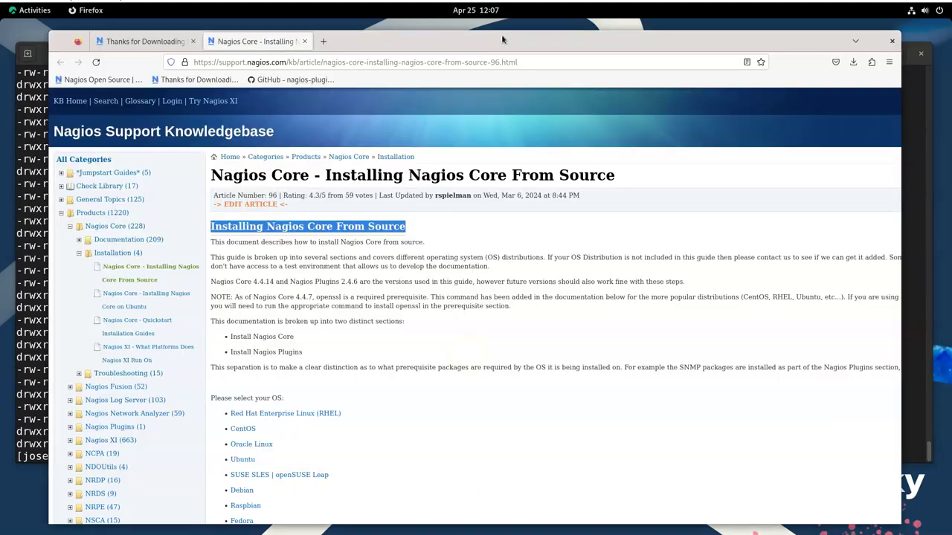
{"action": "scroll", "coordinate": [358, 257], "scroll_direction": "down", "scroll_amount": 4}
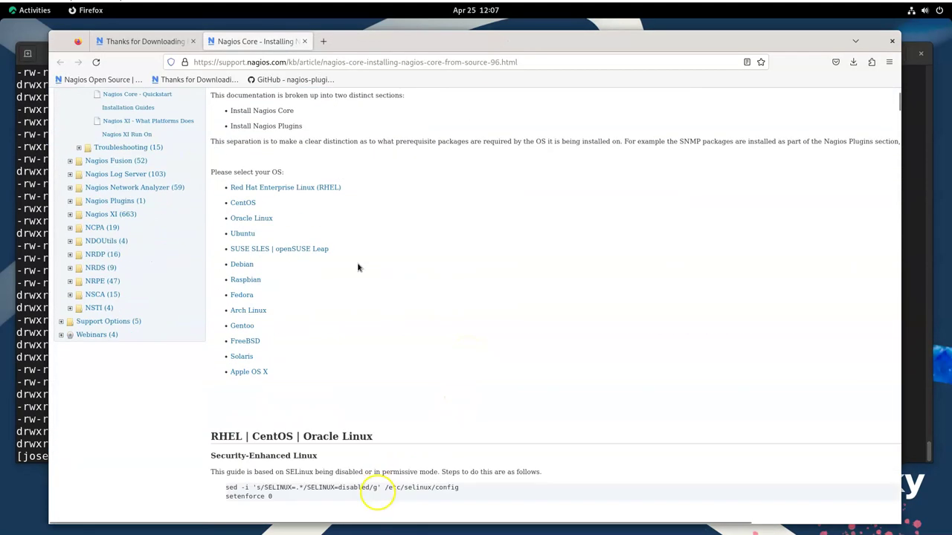
{"action": "scroll", "coordinate": [358, 268], "scroll_direction": "down", "scroll_amount": 12}
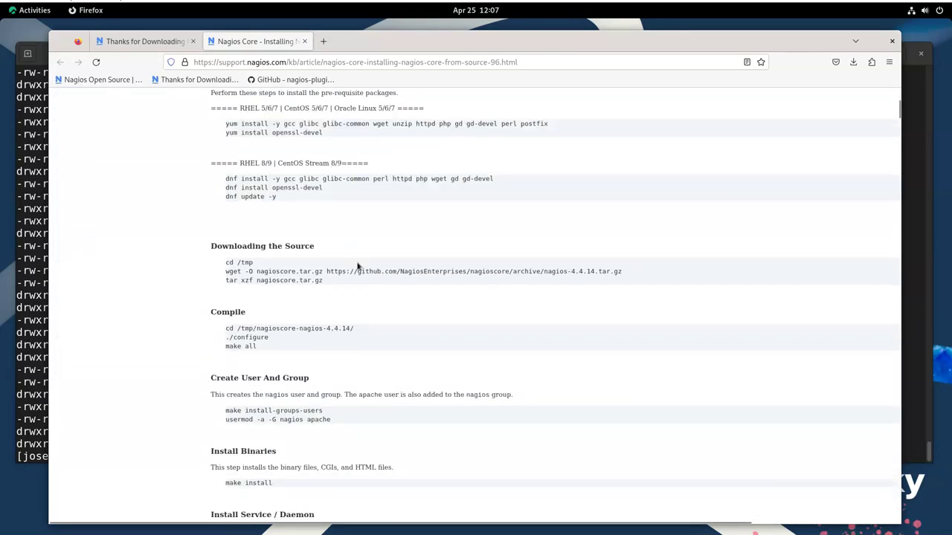
{"action": "scroll", "coordinate": [358, 267], "scroll_direction": "down", "scroll_amount": 4}
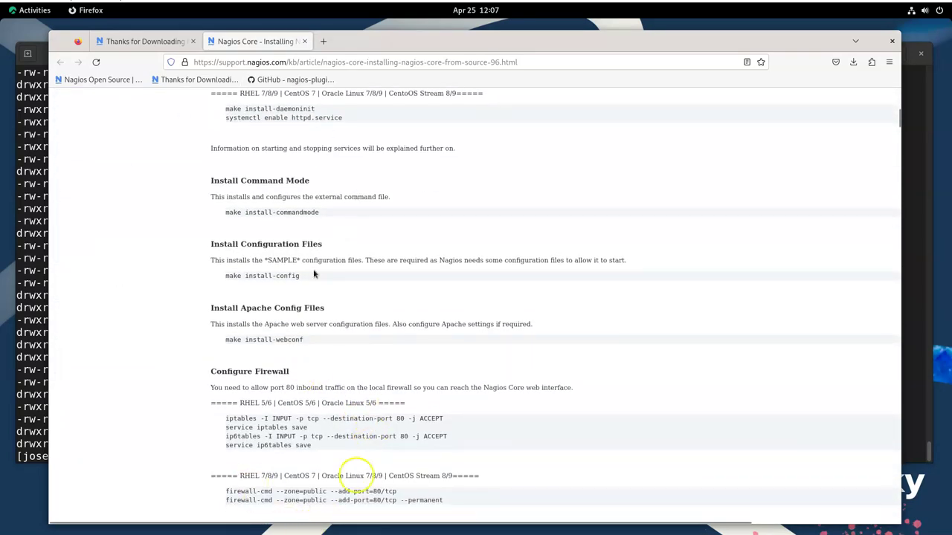
{"action": "scroll", "coordinate": [312, 243], "scroll_direction": "down", "scroll_amount": 4}
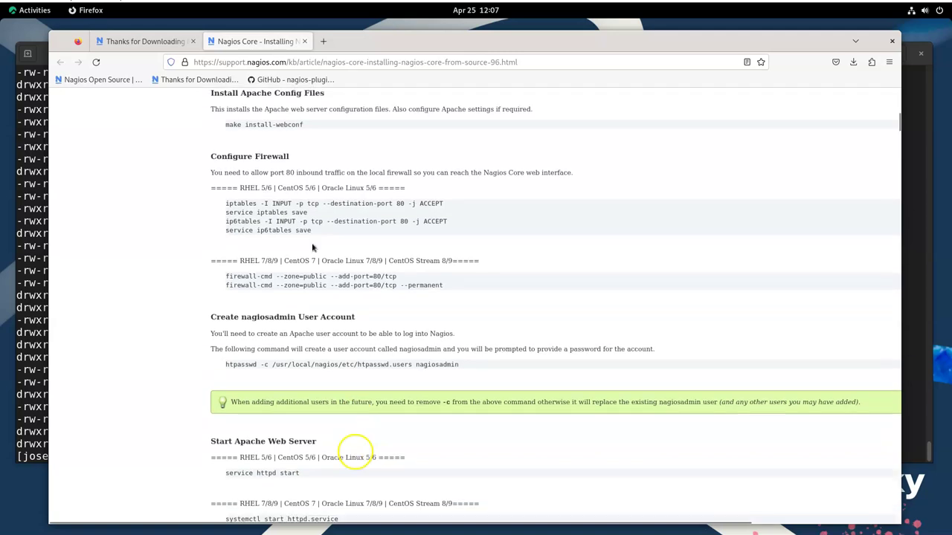
{"action": "scroll", "coordinate": [313, 253], "scroll_direction": "up", "scroll_amount": 4}
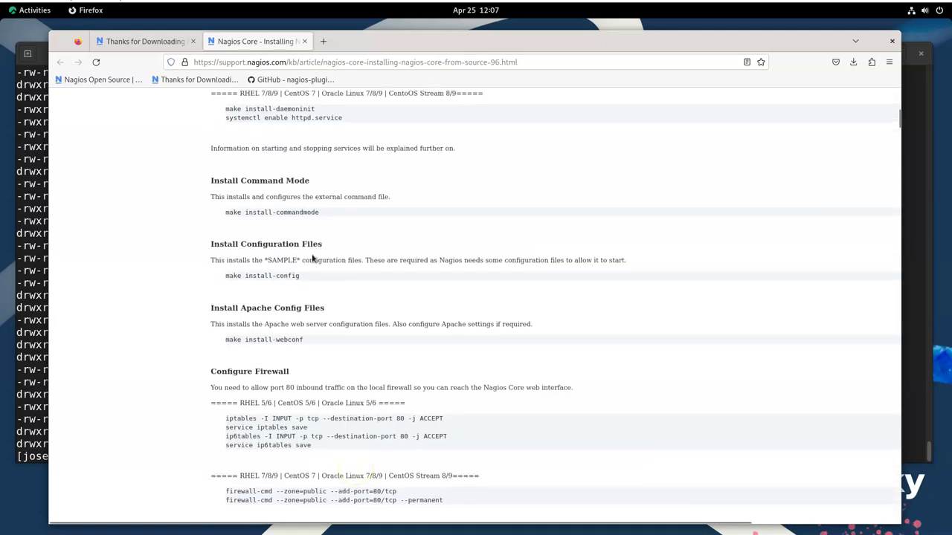
{"action": "scroll", "coordinate": [312, 259], "scroll_direction": "up", "scroll_amount": 4}
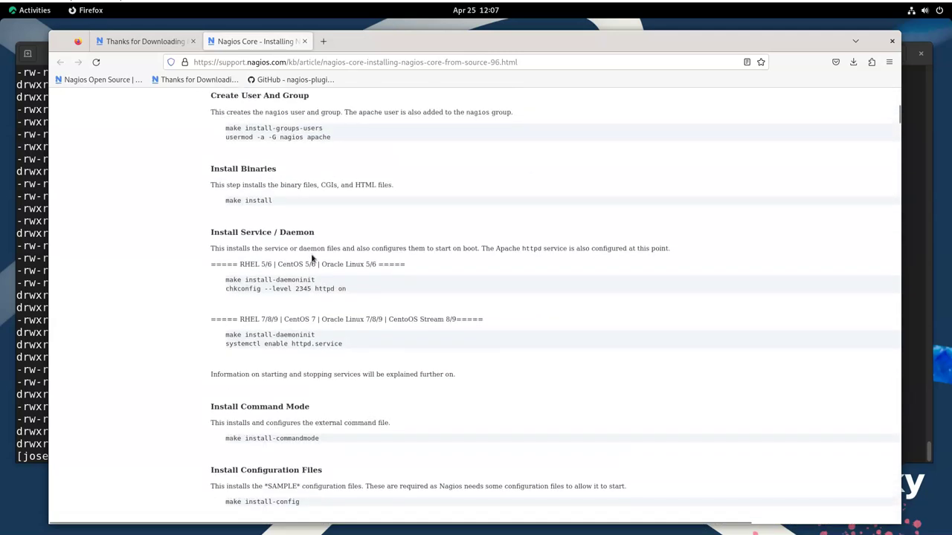
{"action": "scroll", "coordinate": [313, 258], "scroll_direction": "up", "scroll_amount": 2}
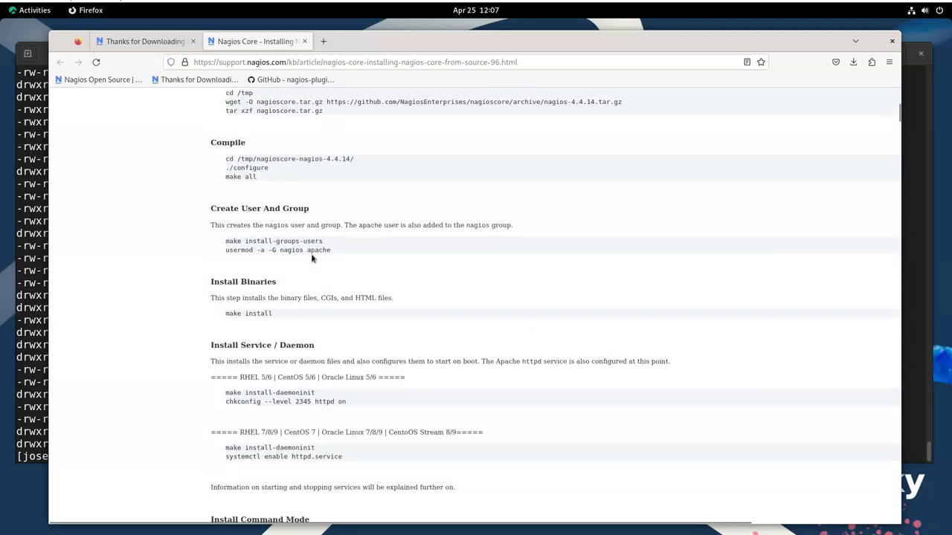
{"action": "scroll", "coordinate": [313, 258], "scroll_direction": "up", "scroll_amount": 3}
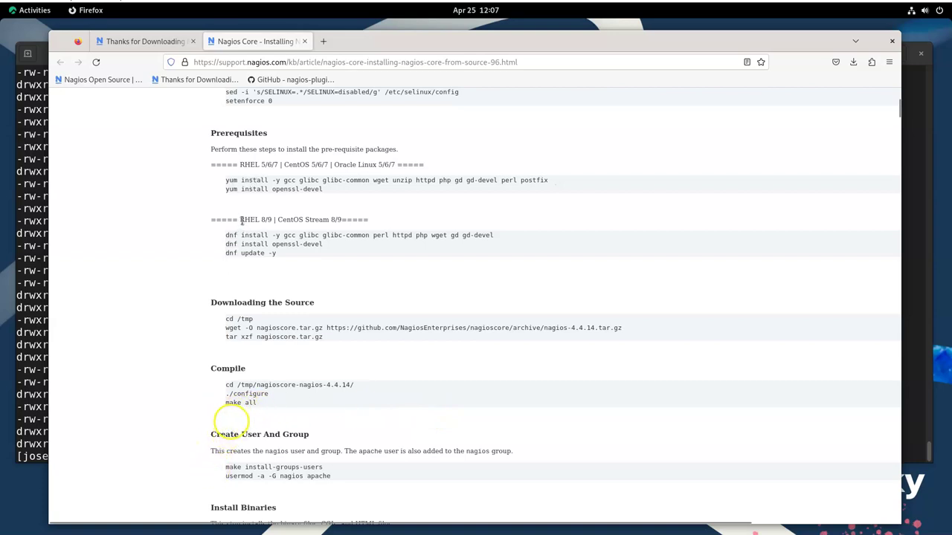
Copy the RHEL 8/9 prerequisites command dnf install -y gcc glibc glibc-common perl httpd php wget gd gd-devel
{"action": "left_click_drag", "start_coordinate": [243, 220], "coordinate": [525, 238]}
{"action": "key", "text": "ctrl+c"}
{"action": "left_click", "coordinate": [224, 237]}
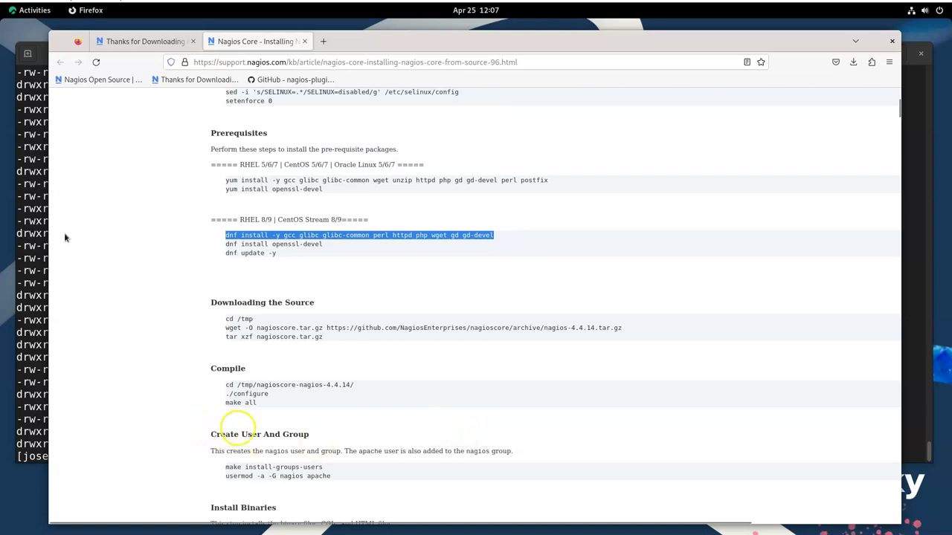
Switch to Terminal, run the copied dnf install command for the prerequisite packages with sudo, and enter the sudo password
{"action": "key", "text": "alt+Tab"}
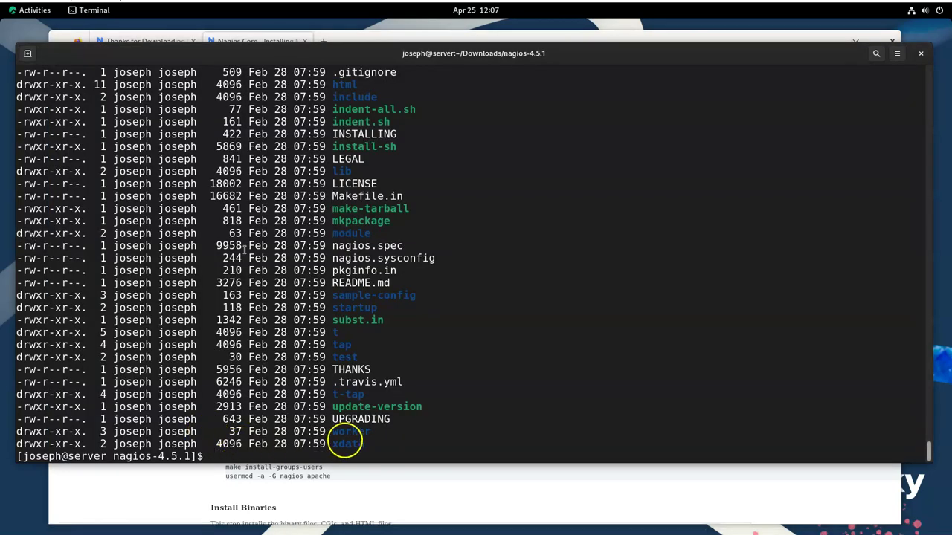
{"action": "key", "text": "ctrl+shift+v"}
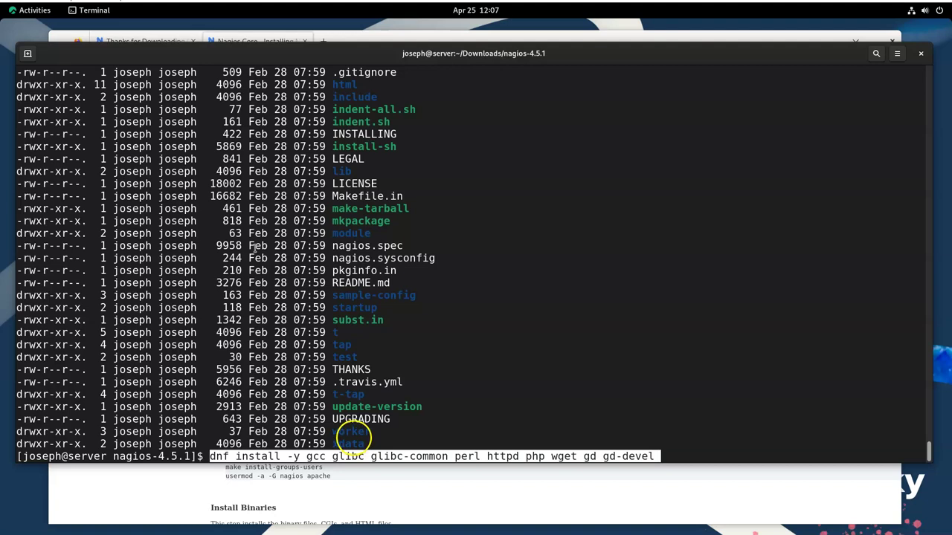
{"action": "key", "text": "Home"}
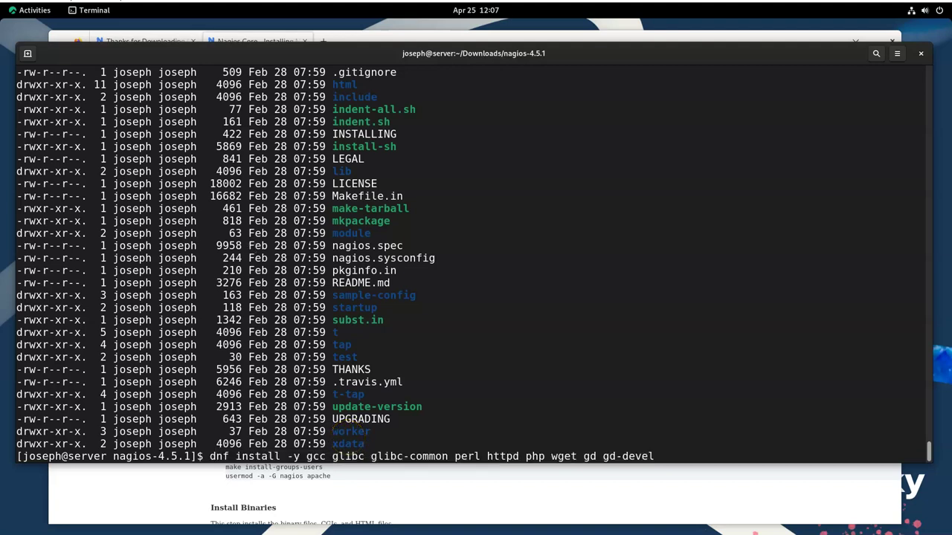
{"action": "type", "text": "sudo"}
{"action": "key", "text": "Return"}
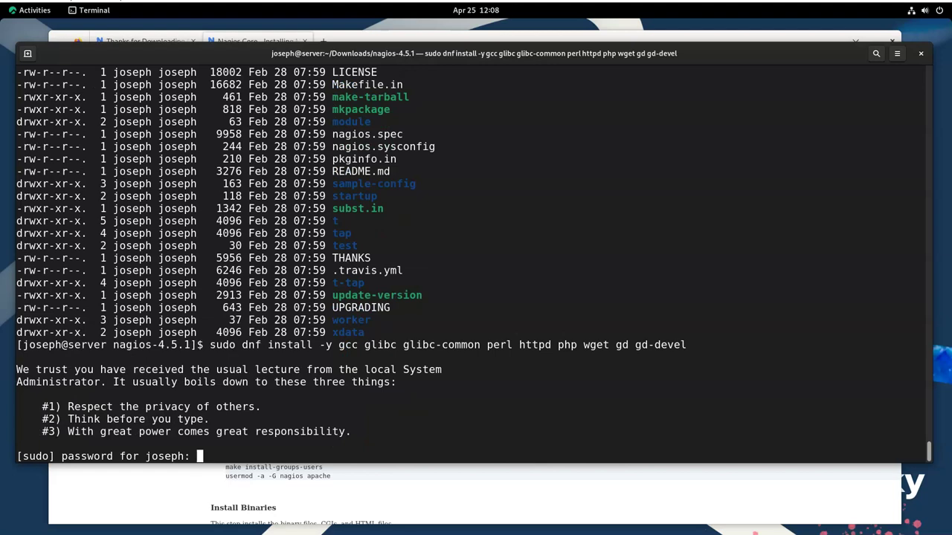
{"action": "key", "text": "Return"}
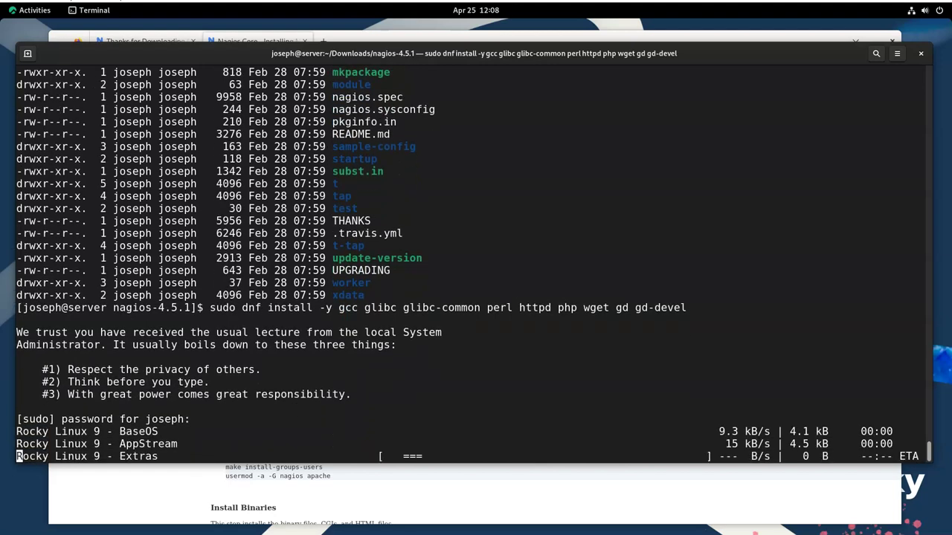
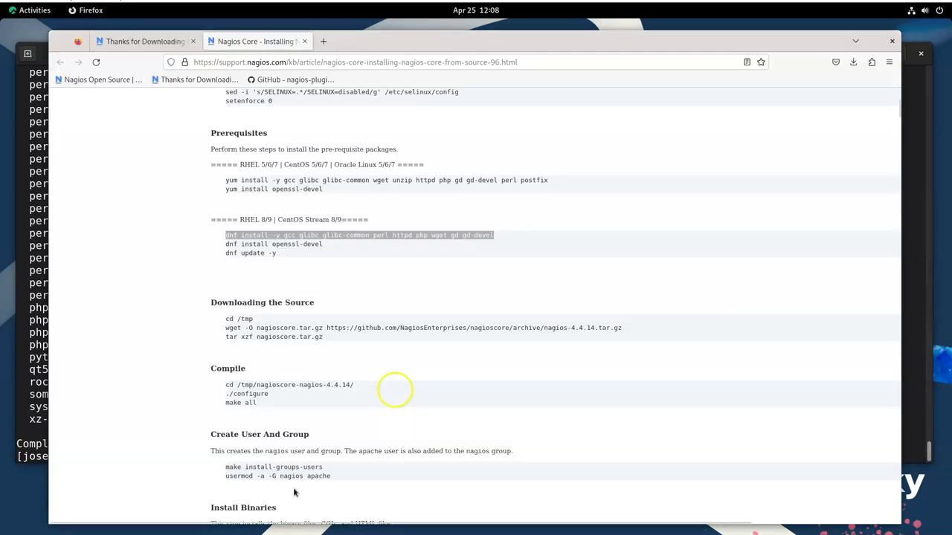
Switch to Firefox and copy the command dnf install openssl-devel from the RHEL 8/9 prerequisites
{"action": "left_click", "coordinate": [297, 494]}
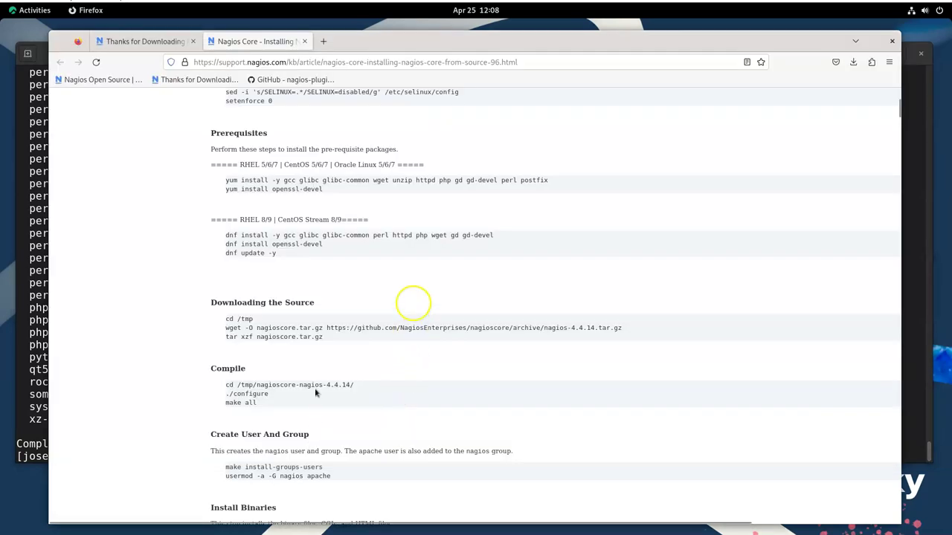
{"action": "left_click_drag", "start_coordinate": [227, 244], "coordinate": [324, 248]}
{"action": "left_click", "coordinate": [233, 245]}
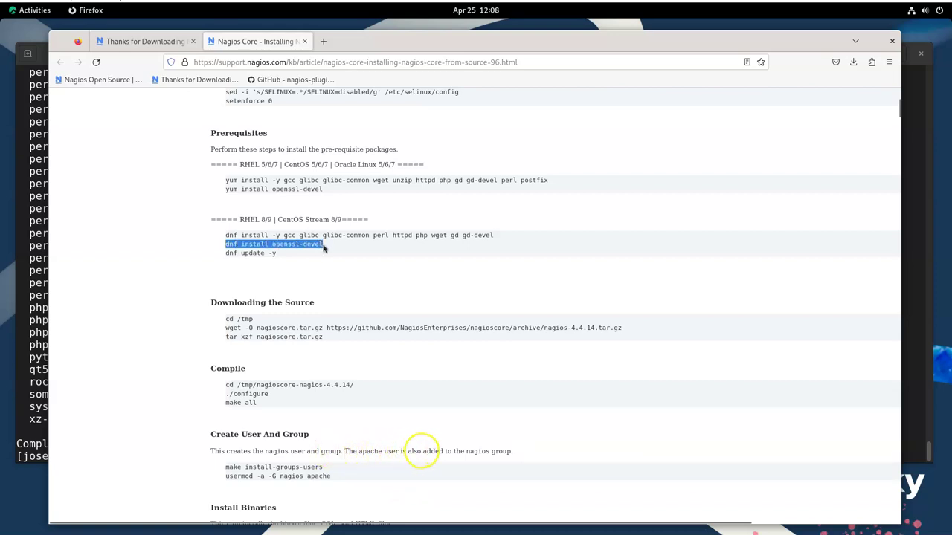
{"action": "left_click", "coordinate": [324, 249]}
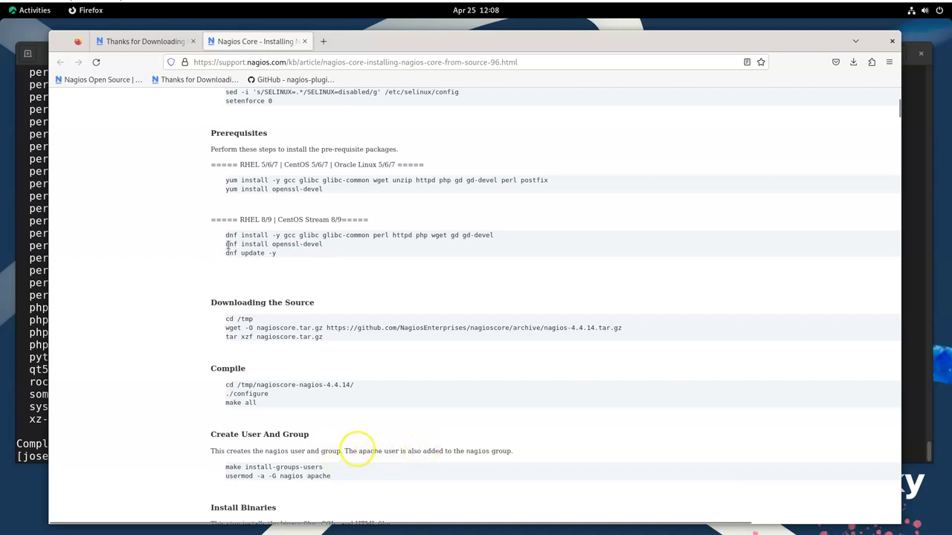
{"action": "left_click_drag", "start_coordinate": [228, 246], "coordinate": [323, 245]}
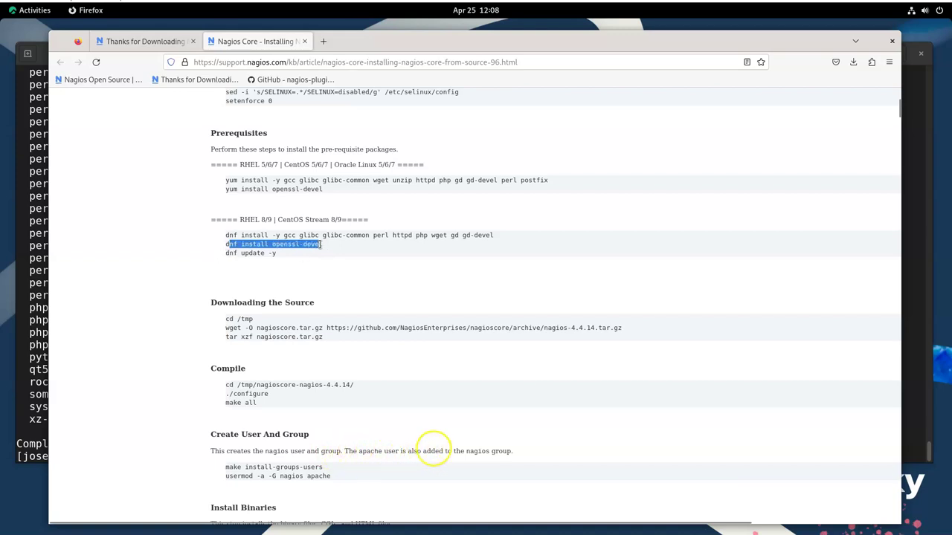
{"action": "left_click", "coordinate": [223, 250]}
{"action": "left_click_drag", "start_coordinate": [225, 246], "coordinate": [335, 249]}
{"action": "key", "text": "ctrl+c"}
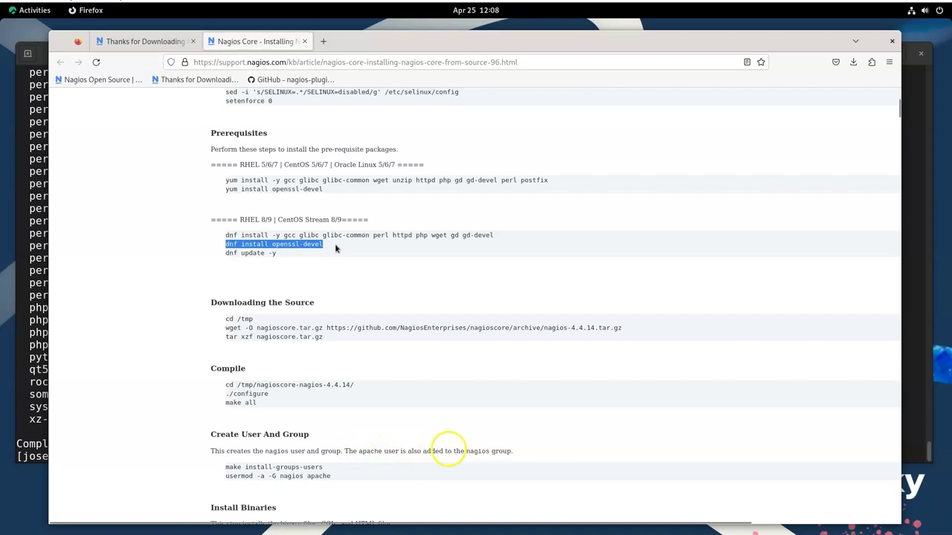
Switch to Terminal, run sudo dnf install openssl-devel and accept the installation with y
{"action": "left_click", "coordinate": [41, 265]}
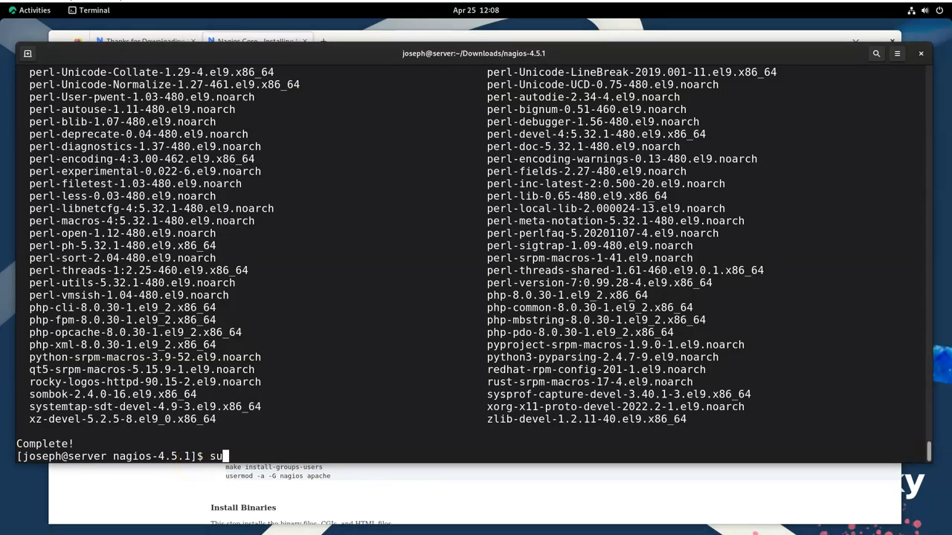
{"action": "left_click", "coordinate": [348, 454]}
{"action": "right_click", "coordinate": [420, 262]}
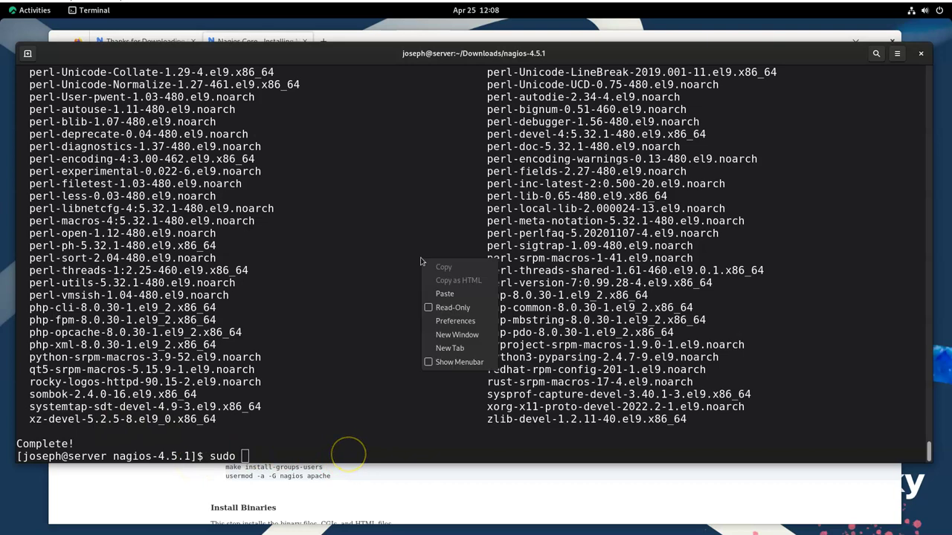
{"action": "left_click", "coordinate": [472, 294]}
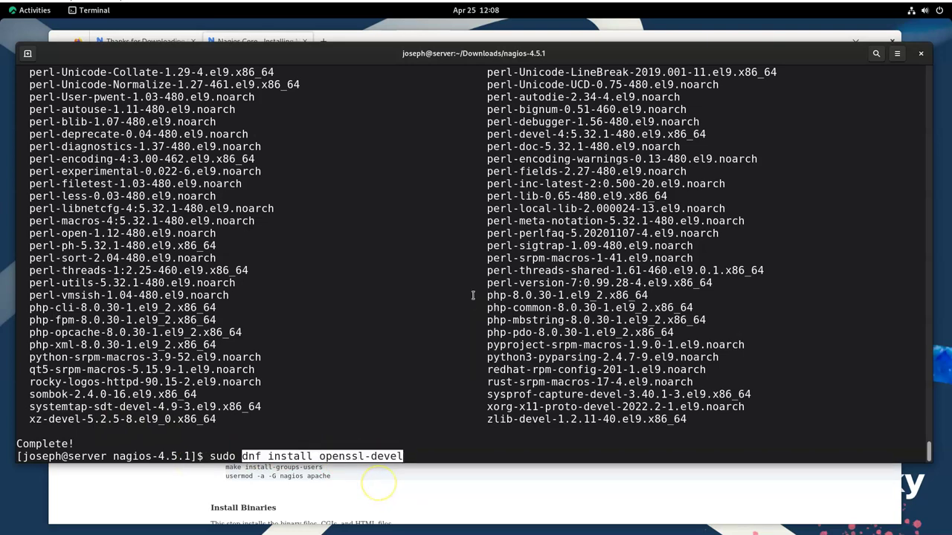
{"action": "key", "text": "Return"}
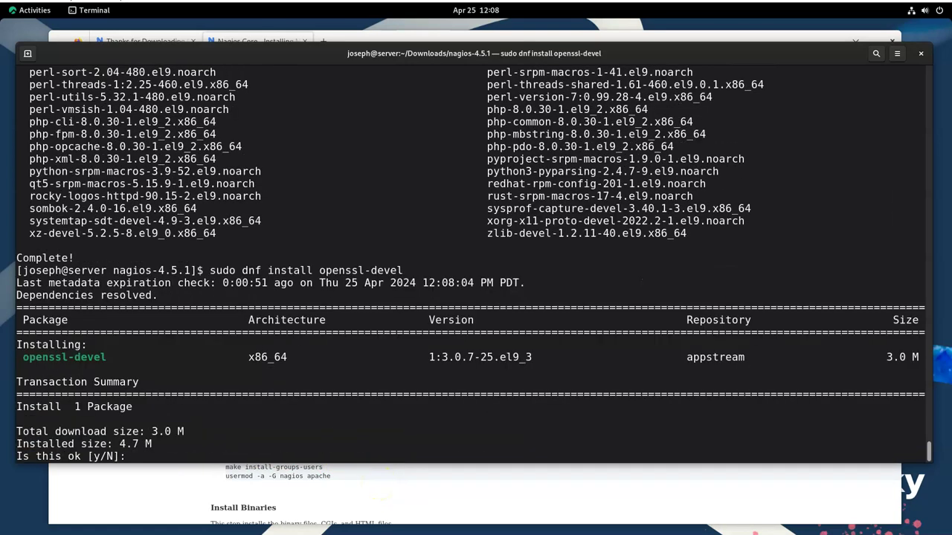
{"action": "type", "text": "y"}
{"action": "key", "text": "Return"}
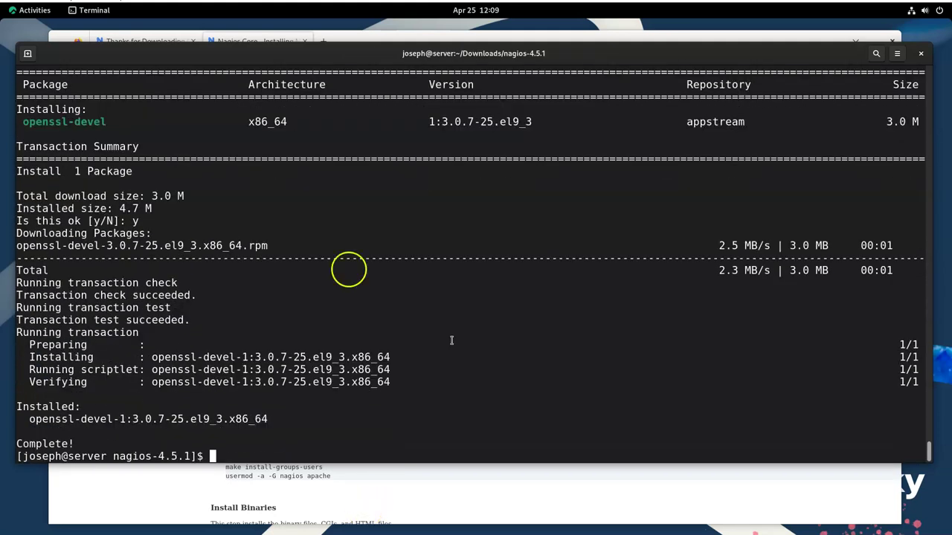
Look up the last RHEL 8/9 prerequisite command in Firefox and run it in Terminal as sudo dnf update -y
{"action": "left_click", "coordinate": [435, 500]}
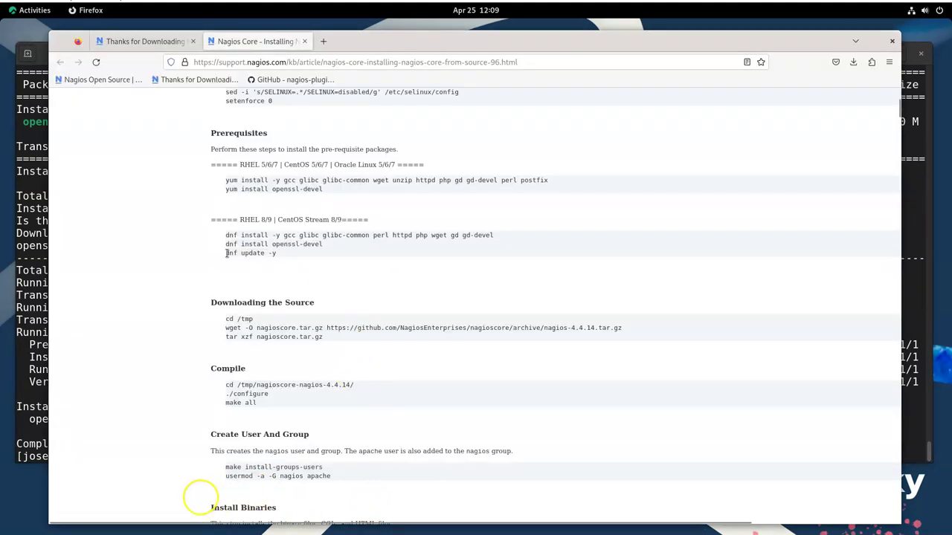
{"action": "left_click", "coordinate": [29, 270]}
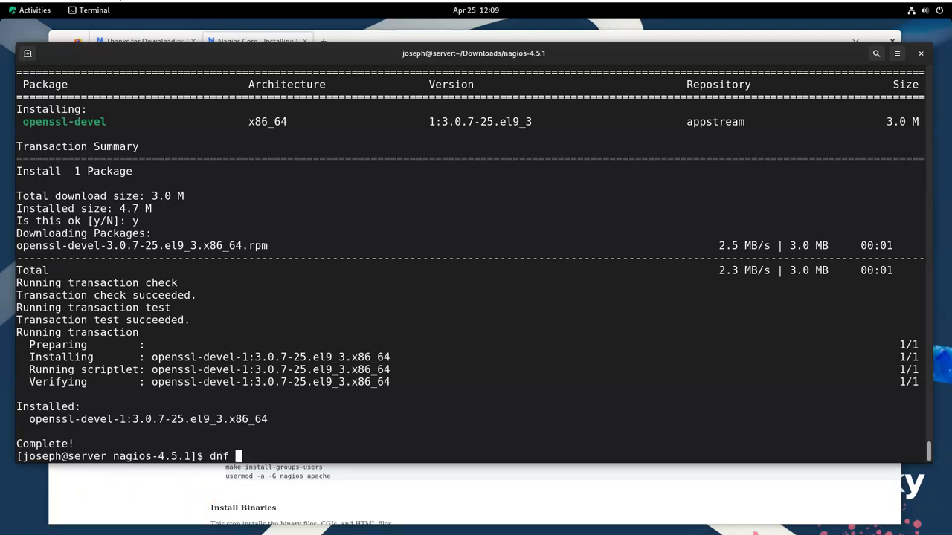
{"action": "key", "text": "Return"}
{"action": "key", "text": "Up"}
{"action": "key", "text": "Home"}
{"action": "type", "text": "sudo"}
{"action": "key", "text": "Return"}
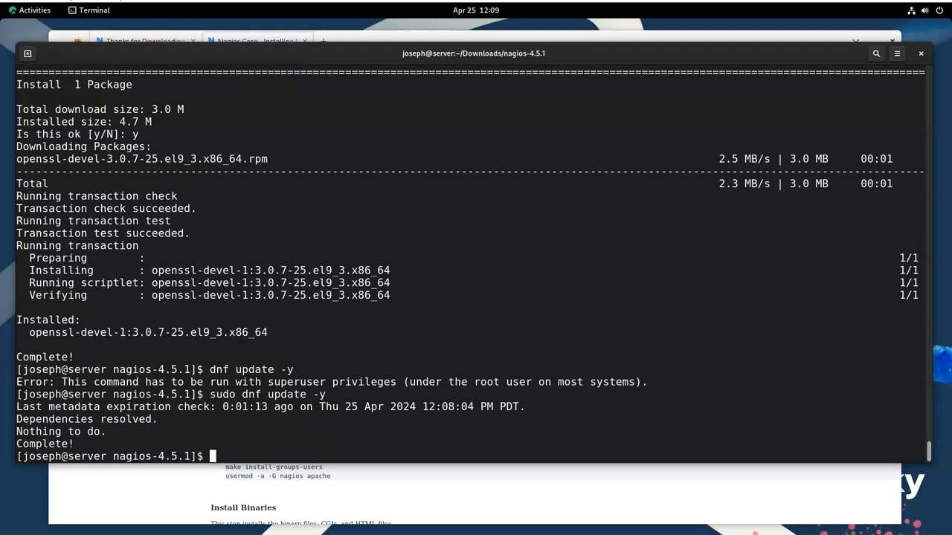
Switch to Firefox and review the Compile commands in the Nagios Core installation guide
{"action": "left_click", "coordinate": [325, 482]}
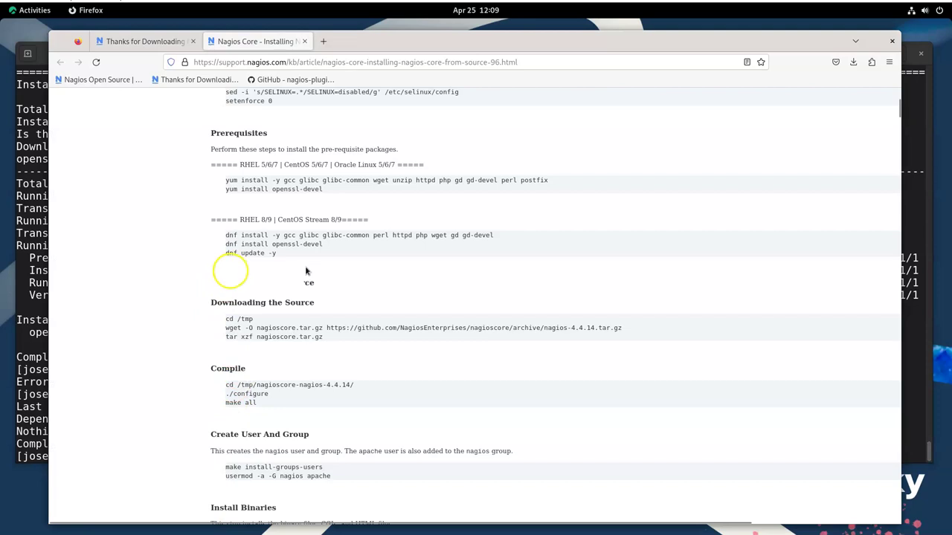
{"action": "scroll", "coordinate": [304, 270], "scroll_direction": "down", "scroll_amount": 3}
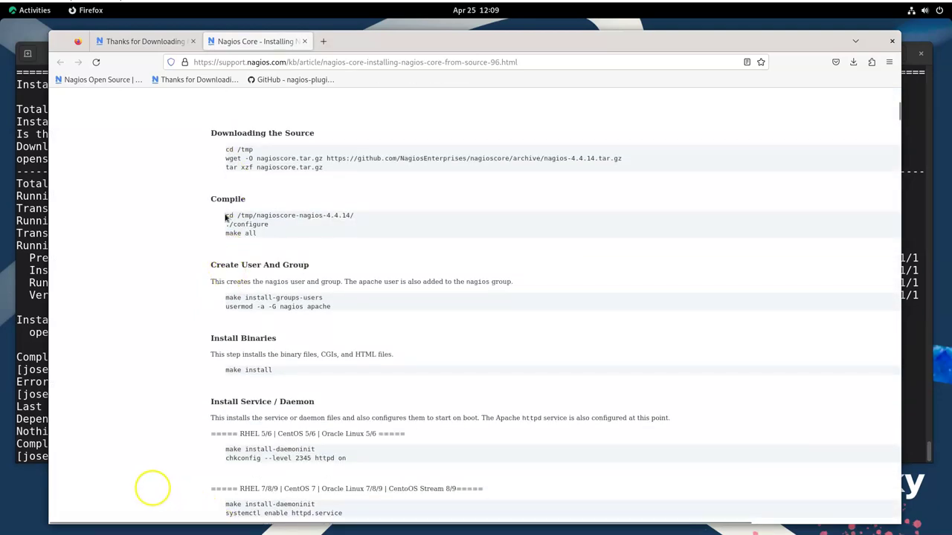
{"action": "left_click_drag", "start_coordinate": [226, 215], "coordinate": [325, 215]}
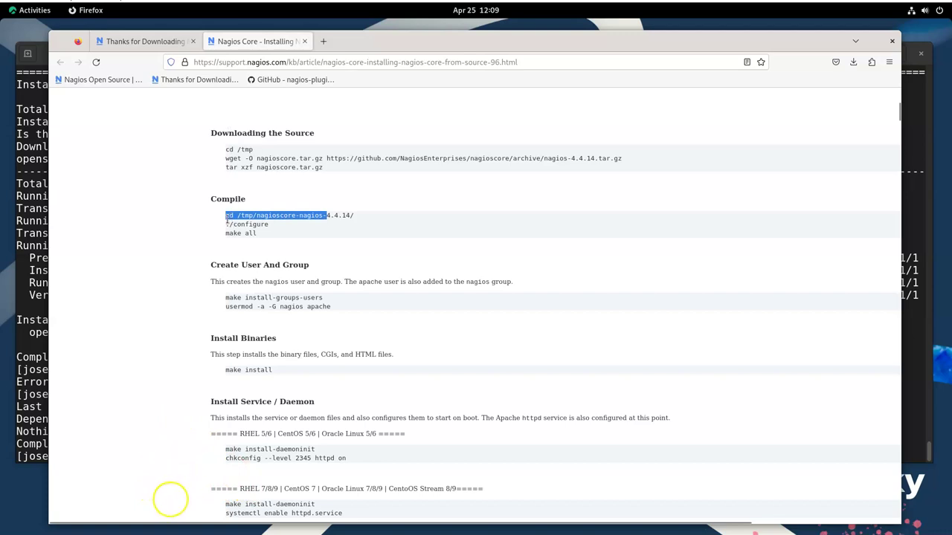
{"action": "left_click", "coordinate": [226, 220]}
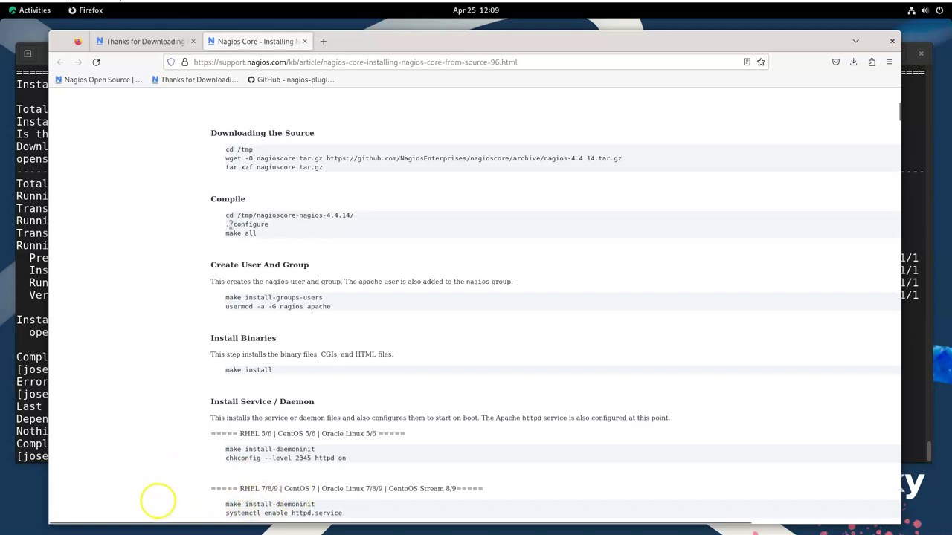
Switch to Terminal, list the nagios-4.5.1 directory with ls -al, and locate the configure script
{"action": "left_click", "coordinate": [23, 271]}
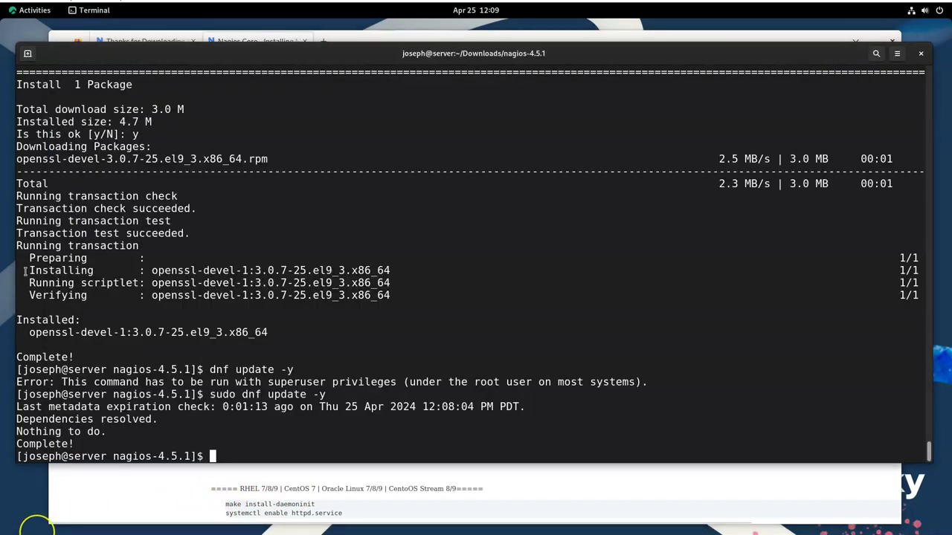
{"action": "type", "text": "ls -al"}
{"action": "key", "text": "Return"}
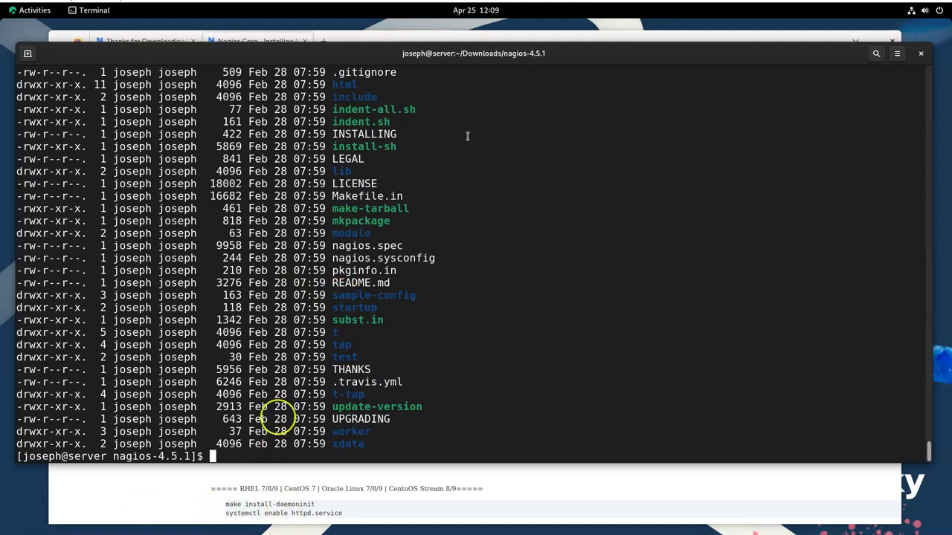
{"action": "scroll", "coordinate": [459, 228], "scroll_direction": "up", "scroll_amount": 3}
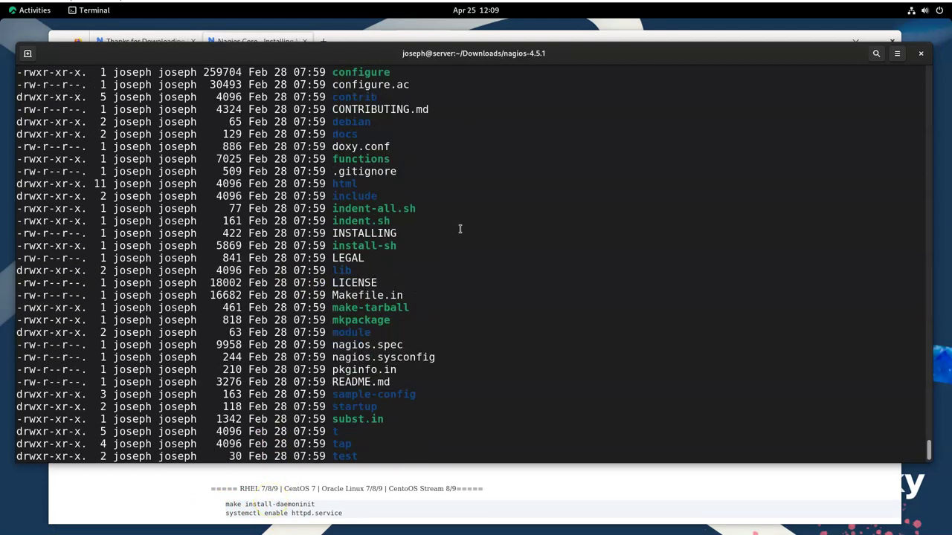
{"action": "scroll", "coordinate": [456, 217], "scroll_direction": "up", "scroll_amount": 2}
{"action": "scroll", "coordinate": [452, 206], "scroll_direction": "up", "scroll_amount": 2}
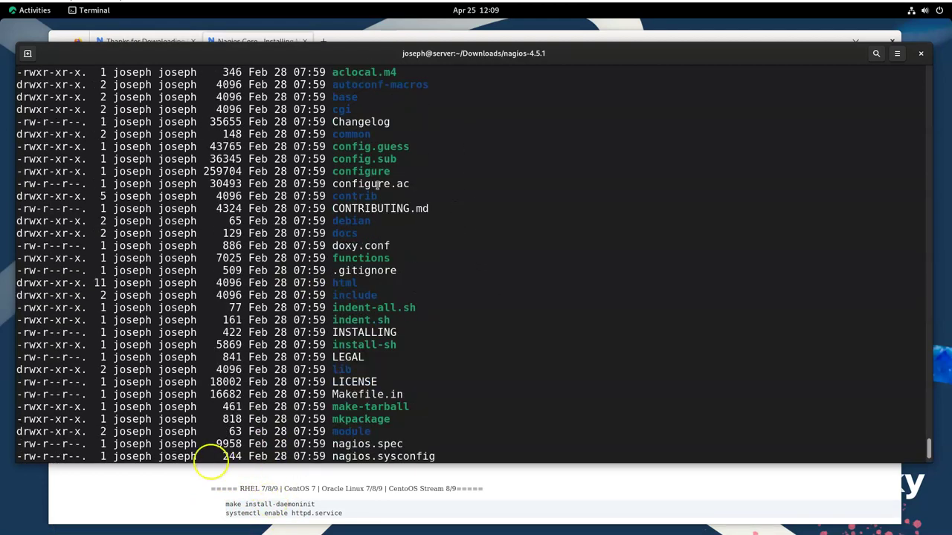
{"action": "left_click_drag", "start_coordinate": [327, 171], "coordinate": [393, 171]}
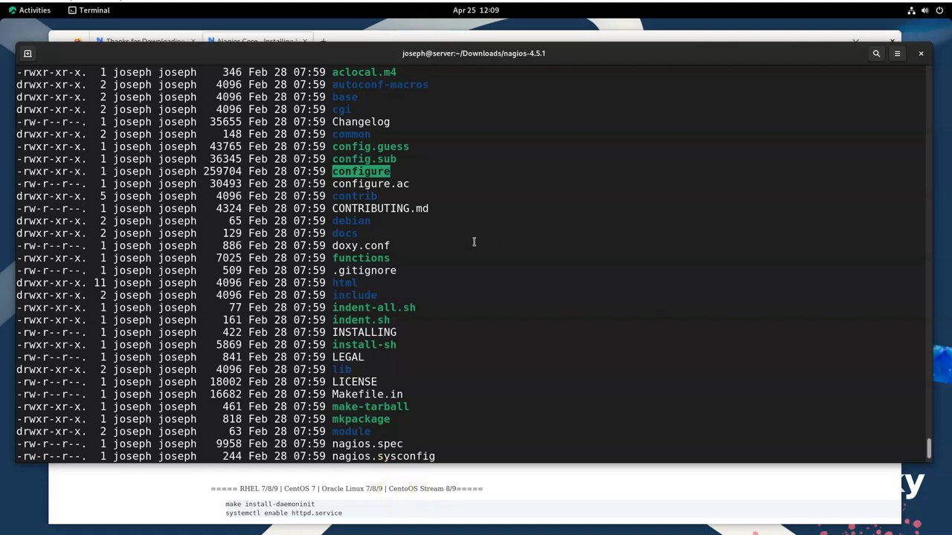
Point out Makefile.in in the listing and run ./configure in the nagios-4.5.1 directory
{"action": "scroll", "coordinate": [479, 241], "scroll_direction": "down", "scroll_amount": 3}
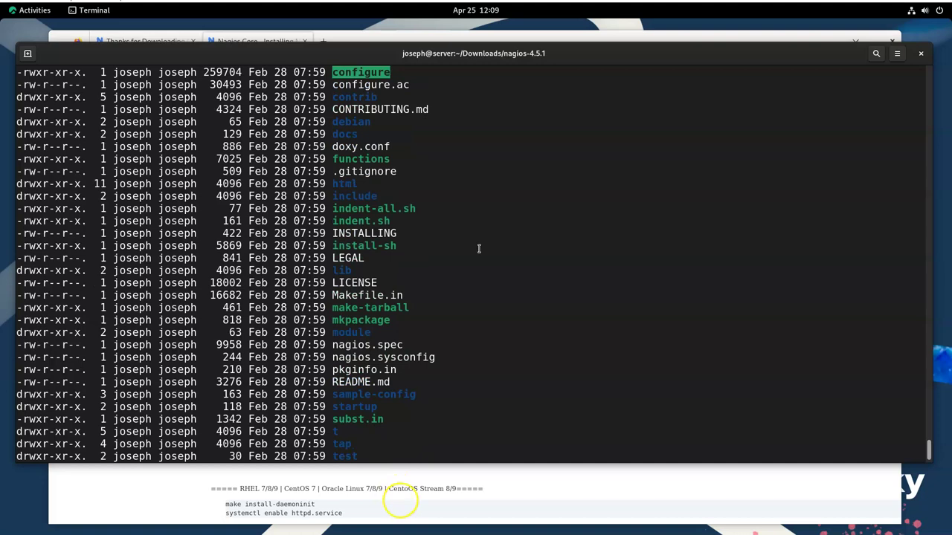
{"action": "left_click_drag", "start_coordinate": [328, 290], "coordinate": [461, 294]}
{"action": "left_click", "coordinate": [447, 283]}
{"action": "scroll", "coordinate": [450, 283], "scroll_direction": "down", "scroll_amount": 3}
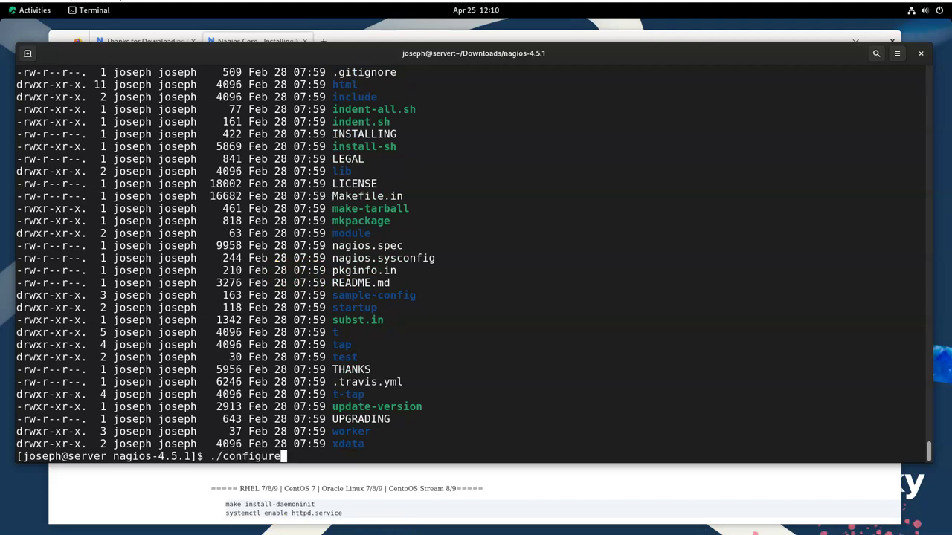
{"action": "key", "text": "Return"}
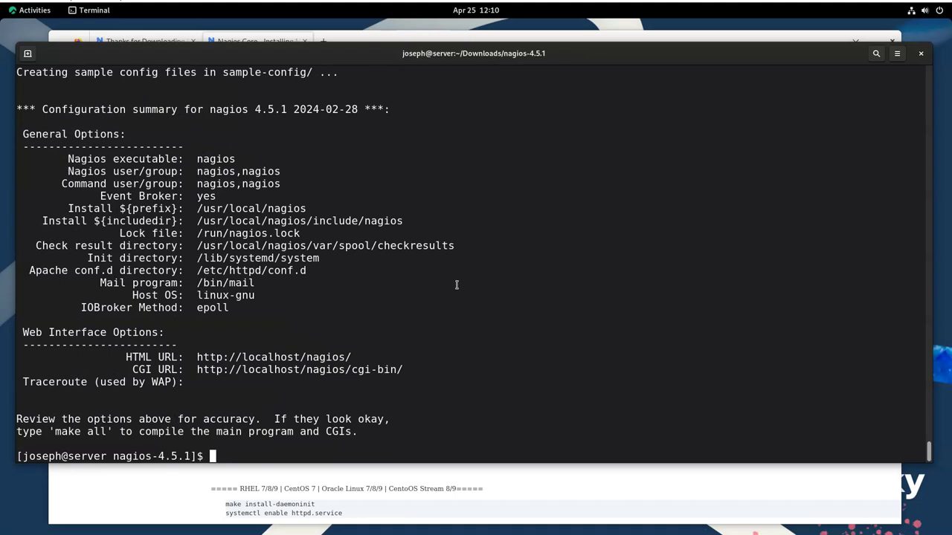
Switch to Firefox, check the make all command in the Compile section, and return to Terminal
{"action": "left_click", "coordinate": [442, 481]}
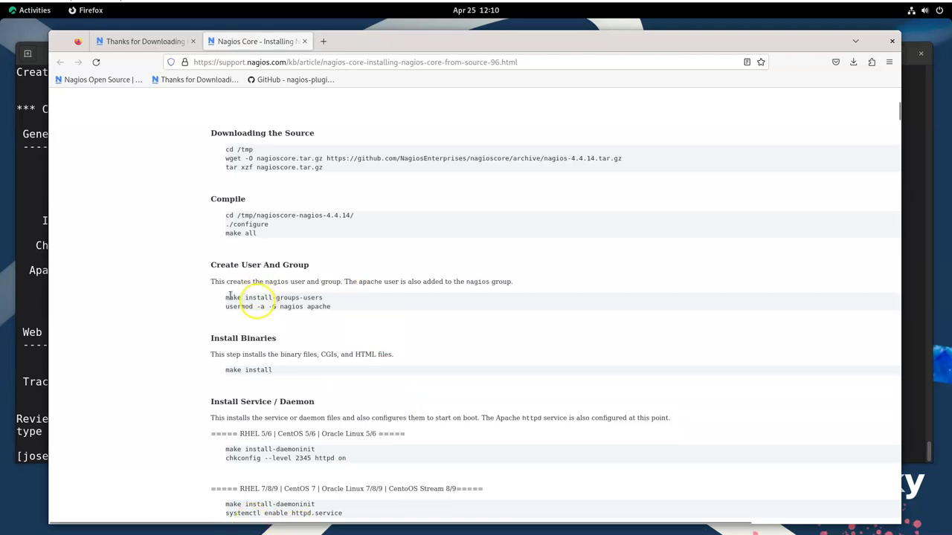
{"action": "left_click_drag", "start_coordinate": [227, 233], "coordinate": [258, 234]}
{"action": "left_click", "coordinate": [16, 242]}
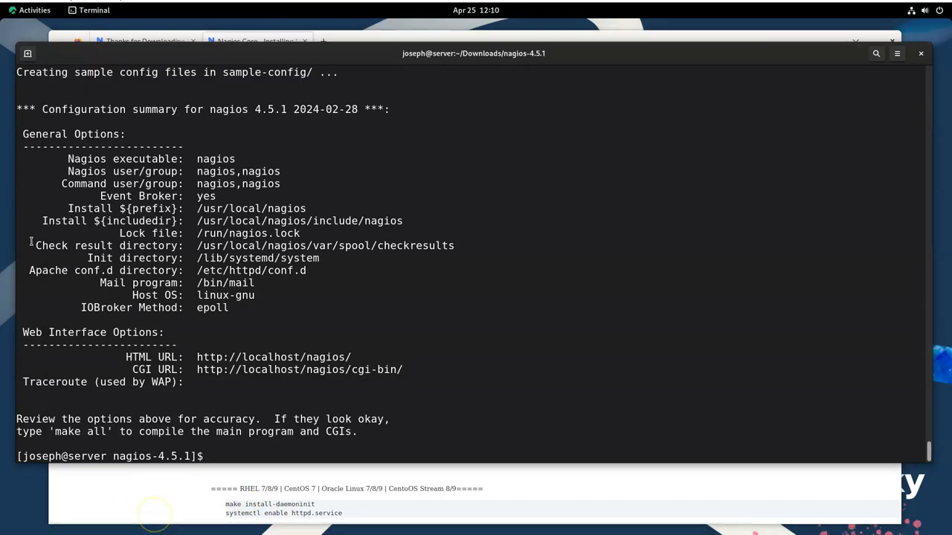
List the nagios-4.5.1 directory again with ls -la and look for the Makefile and Makefile.in entries
{"action": "type", "text": "ls -la"}
{"action": "key", "text": "Return"}
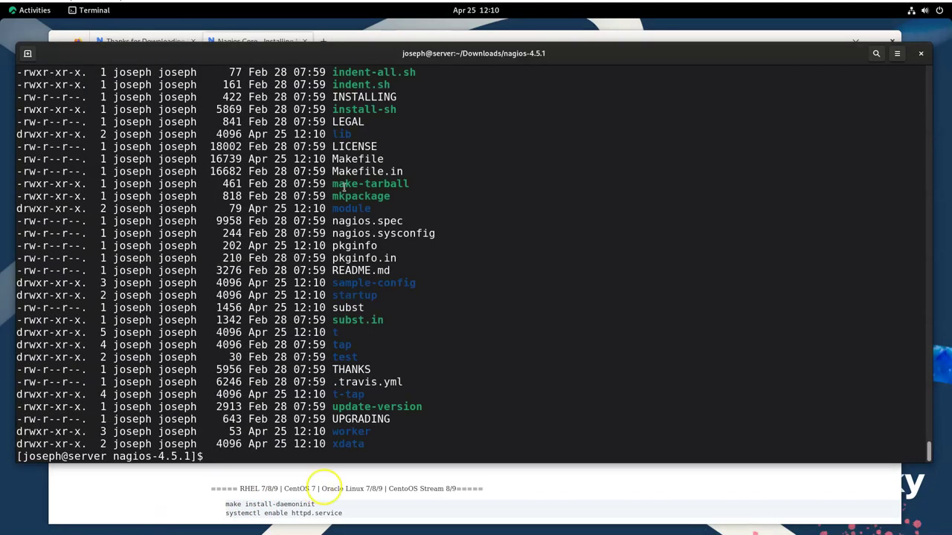
{"action": "scroll", "coordinate": [430, 253], "scroll_direction": "up", "scroll_amount": 3}
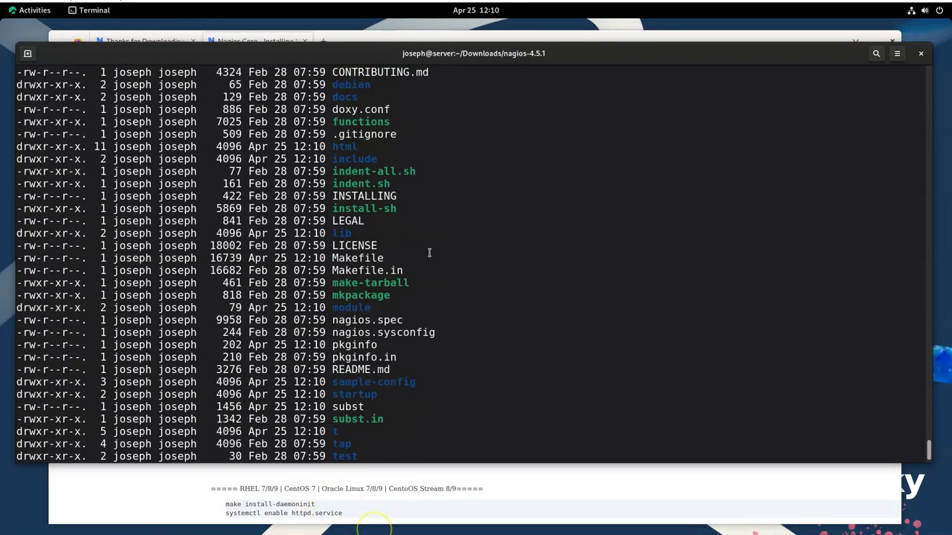
{"action": "scroll", "coordinate": [429, 253], "scroll_direction": "up", "scroll_amount": 8}
{"action": "scroll", "coordinate": [429, 253], "scroll_direction": "down", "scroll_amount": 10}
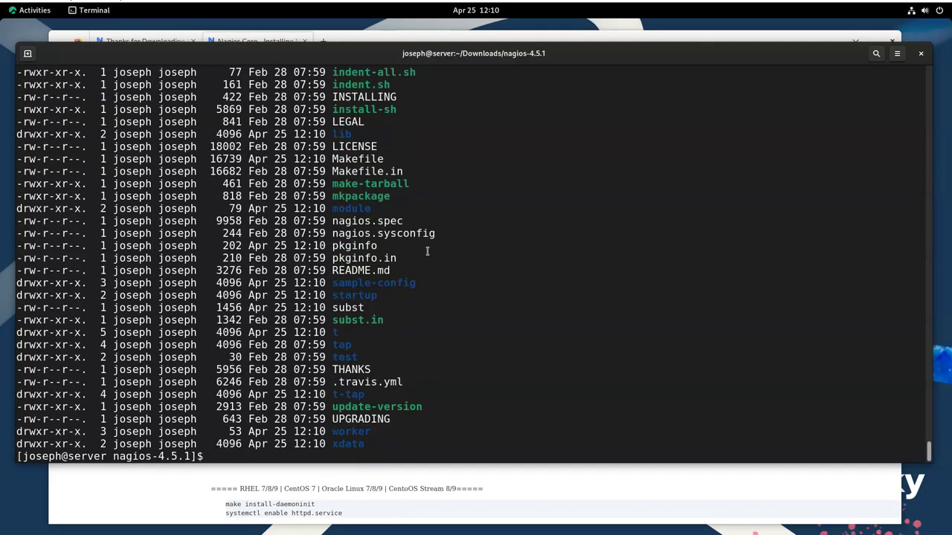
{"action": "left_click_drag", "start_coordinate": [334, 159], "coordinate": [403, 171]}
{"action": "left_click", "coordinate": [334, 171]}
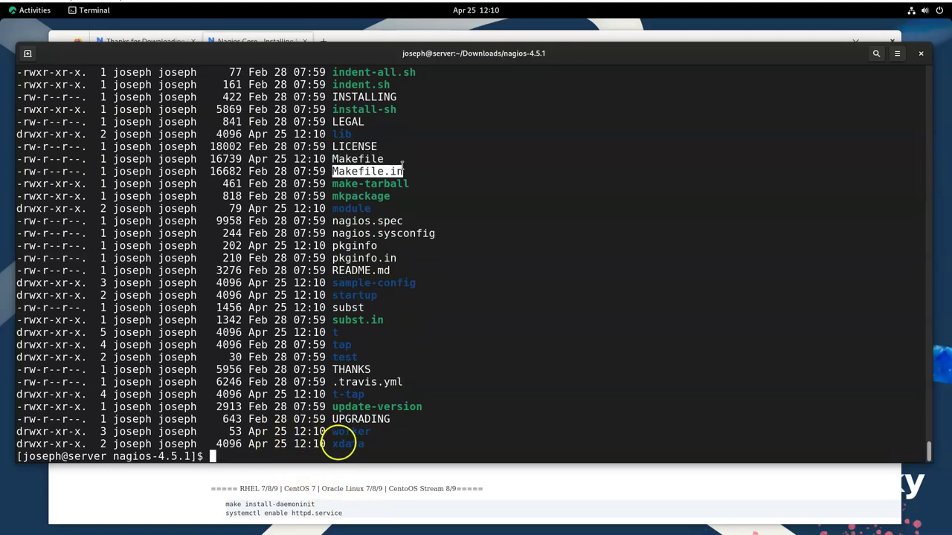
Highlight the Makefile in the listing and compile Nagios with make all
{"action": "left_click", "coordinate": [334, 158]}
{"action": "left_click_drag", "start_coordinate": [333, 159], "coordinate": [409, 158]}
{"action": "left_click", "coordinate": [409, 158]}
{"action": "type", "text": "make"}
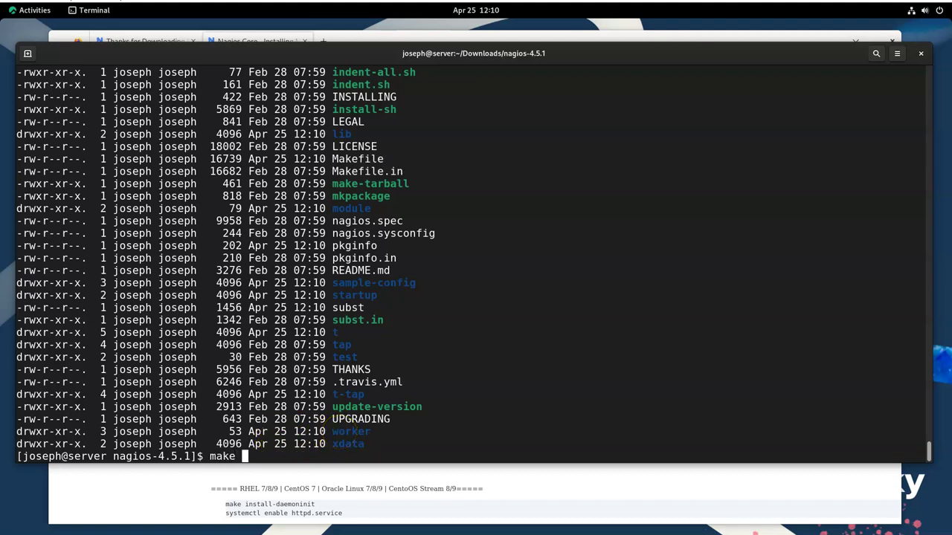
{"action": "key", "text": "Return"}
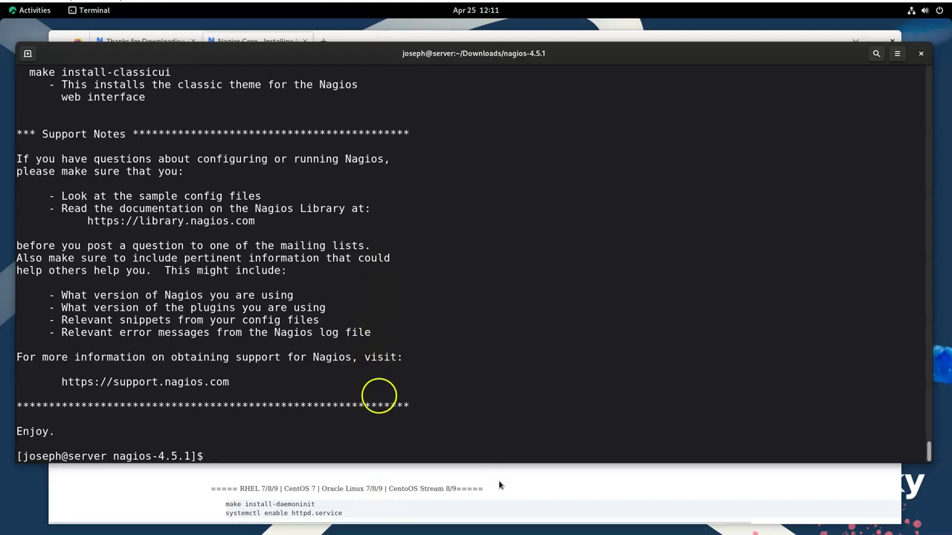
Switch to Firefox and copy the command make install-groups-users from the Create User And Group section
{"action": "left_click", "coordinate": [229, 503]}
{"action": "left_click_drag", "start_coordinate": [226, 297], "coordinate": [323, 297]}
{"action": "key", "text": "ctrl+c"}
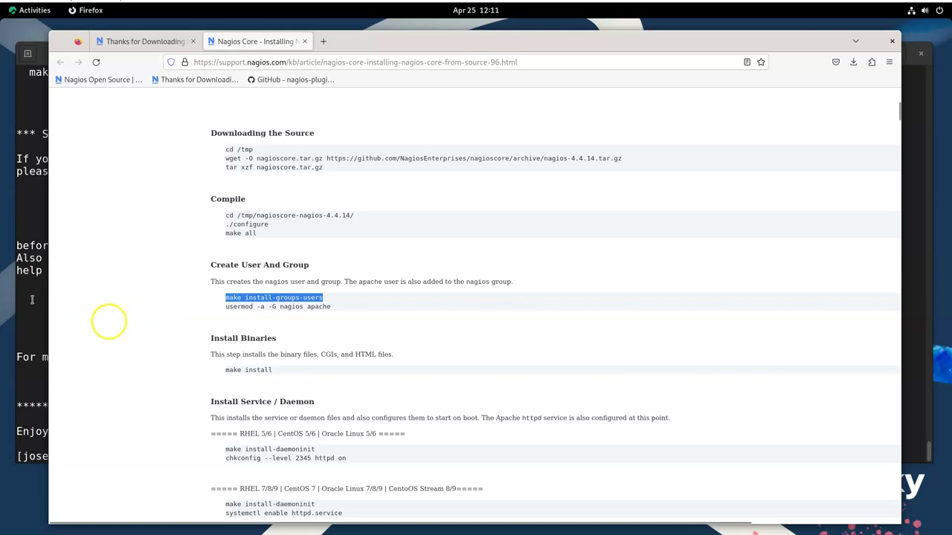
Switch to Terminal and run the copied command with sudo as sudo make install-groups-users
{"action": "key", "text": "alt+Tab"}
{"action": "right_click", "coordinate": [488, 318]}
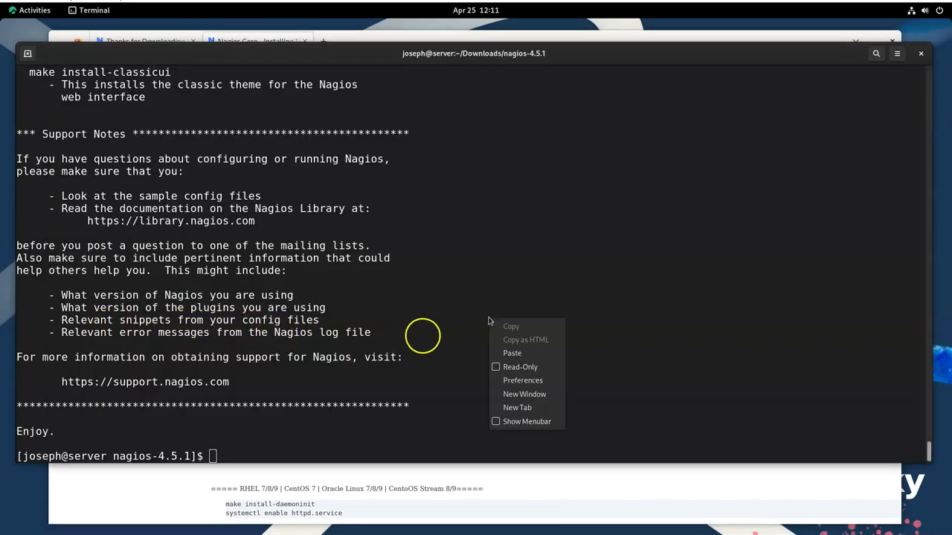
{"action": "left_click", "coordinate": [522, 354]}
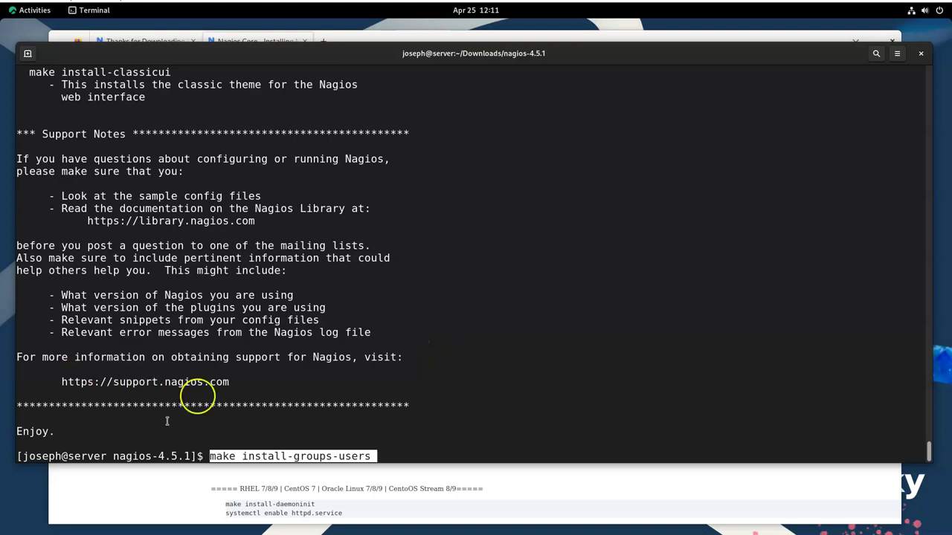
{"action": "key", "text": "Home"}
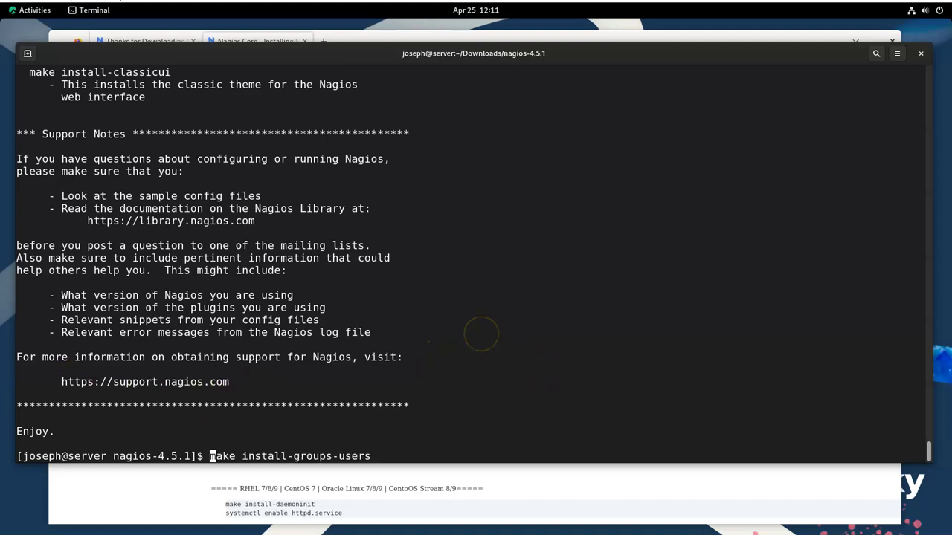
{"action": "type", "text": "sudo"}
{"action": "key", "text": "Return"}
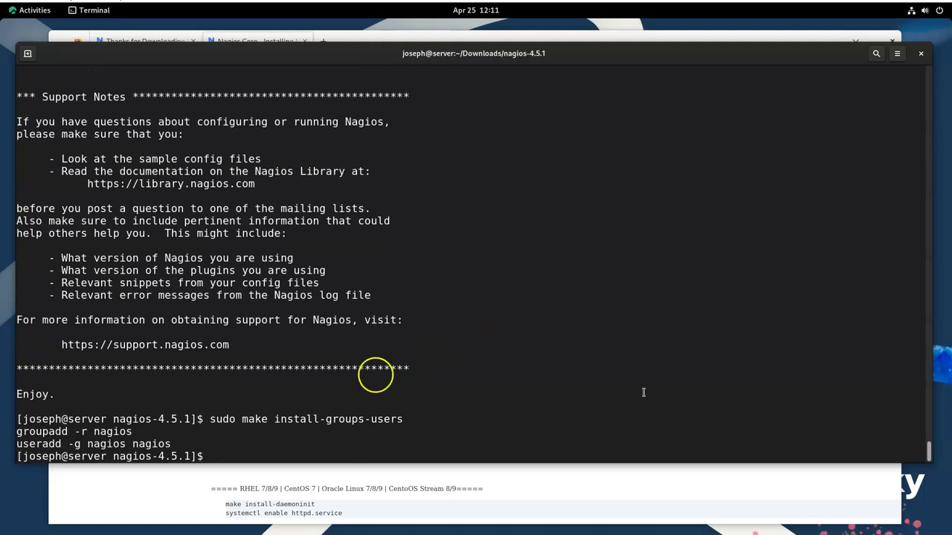
Copy usermod -a -G nagios apache from the guide in Firefox and run it in Terminal with sudo
{"action": "left_click", "coordinate": [338, 479]}
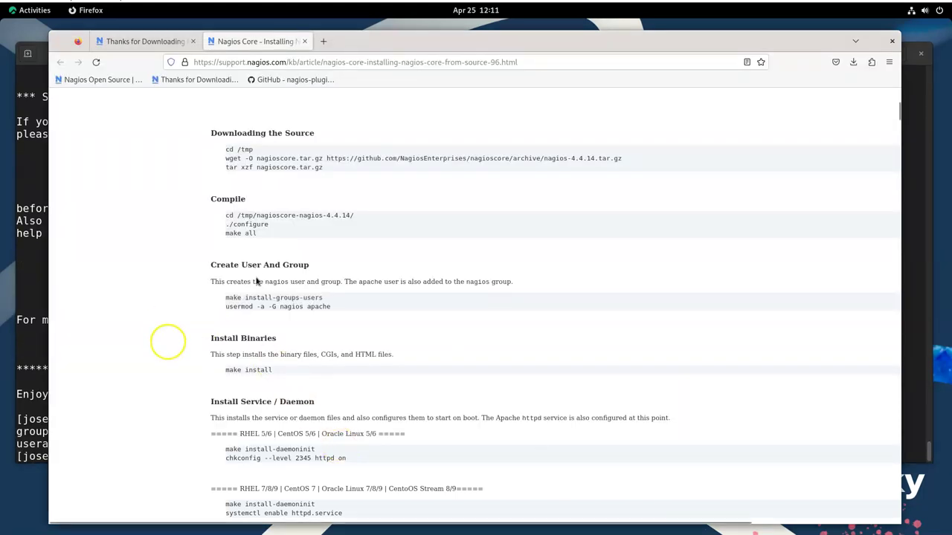
{"action": "left_click_drag", "start_coordinate": [227, 306], "coordinate": [324, 307]}
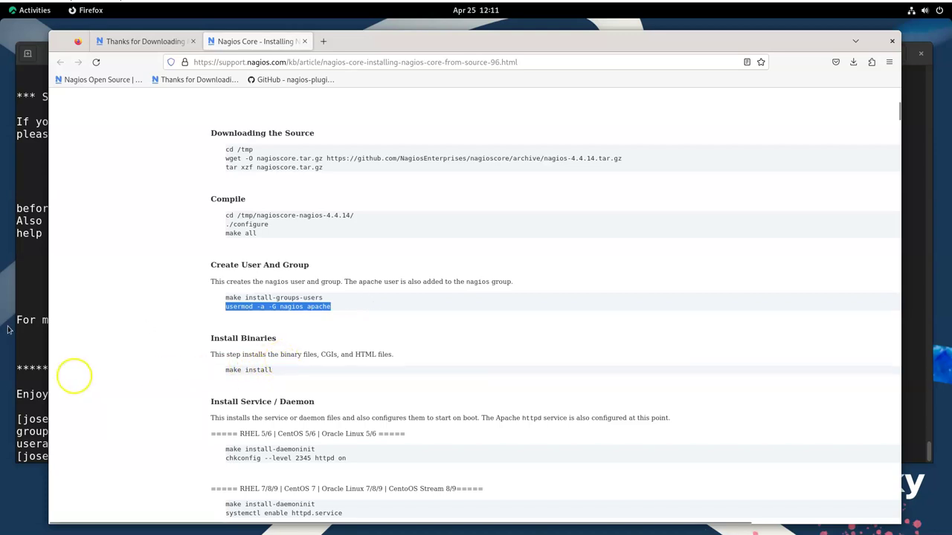
{"action": "left_click", "coordinate": [30, 357]}
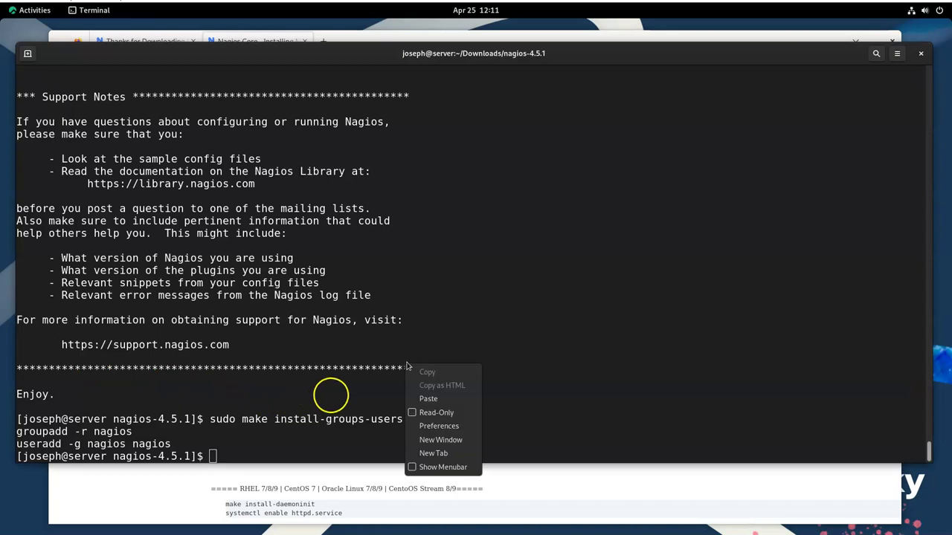
{"action": "left_click", "coordinate": [421, 400]}
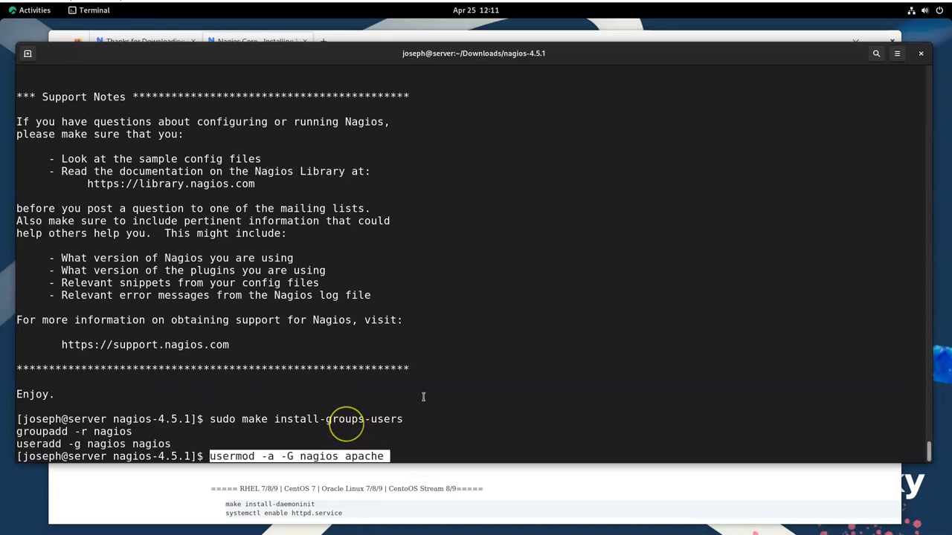
{"action": "key", "text": "Home"}
{"action": "type", "text": "sudo"}
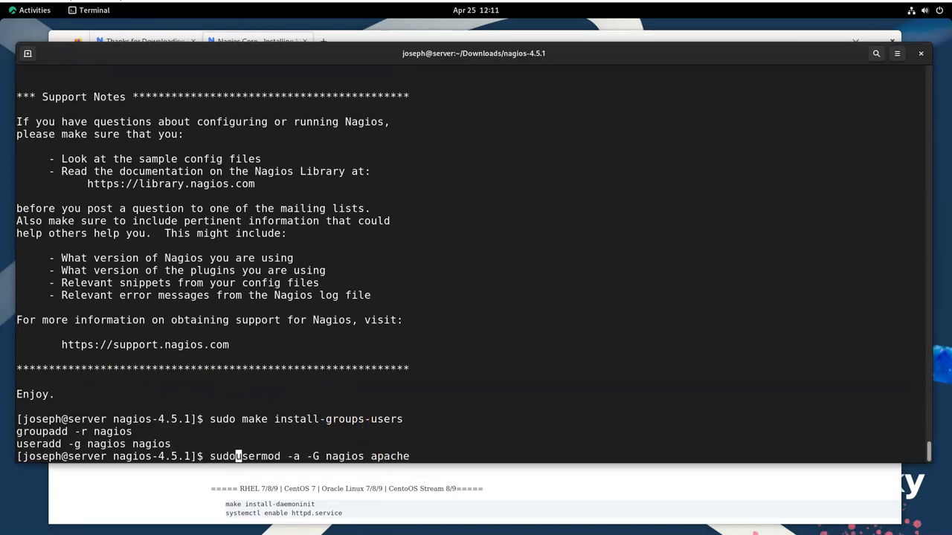
{"action": "key", "text": "Return"}
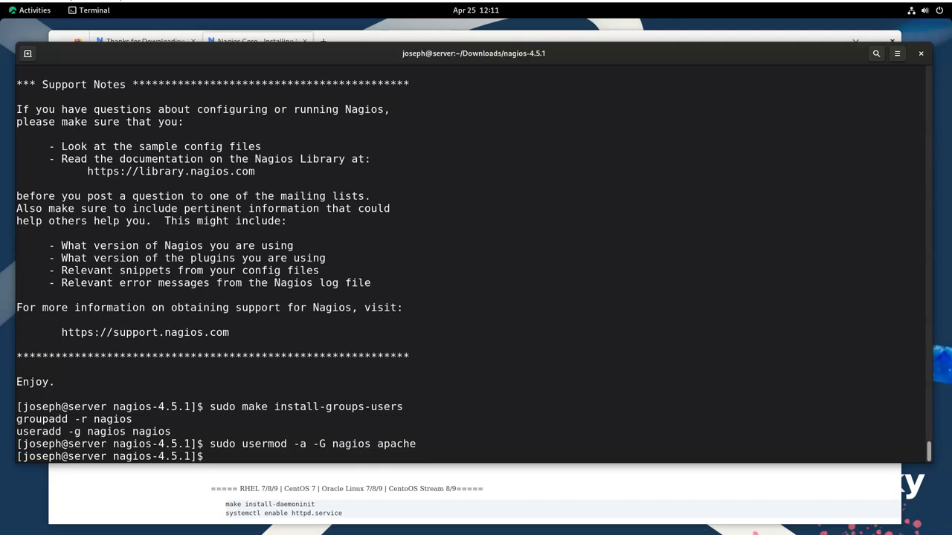
Copy make install from the guide's Install Binaries section in Firefox and run it in Terminal with sudo
{"action": "left_click", "coordinate": [172, 495]}
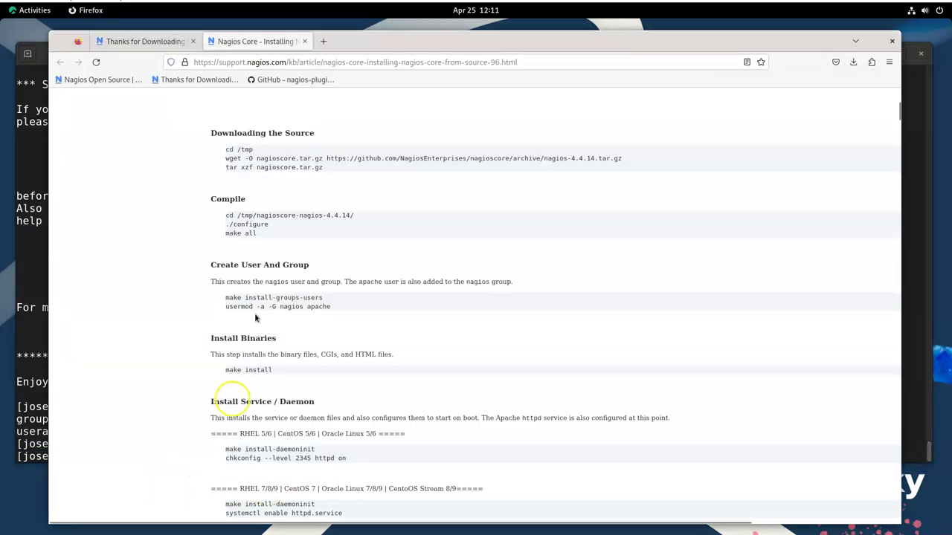
{"action": "scroll", "coordinate": [290, 290], "scroll_direction": "down", "scroll_amount": 5}
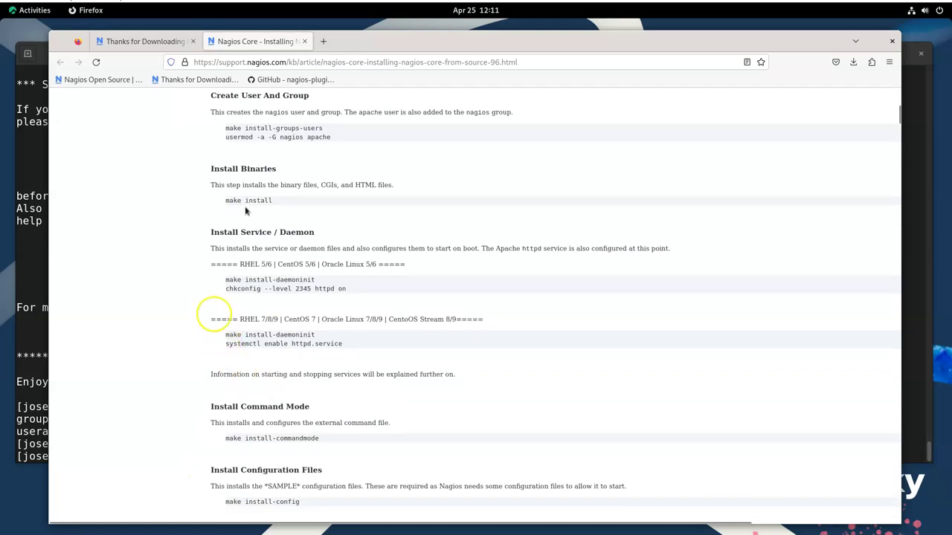
{"action": "left_click_drag", "start_coordinate": [226, 200], "coordinate": [275, 202]}
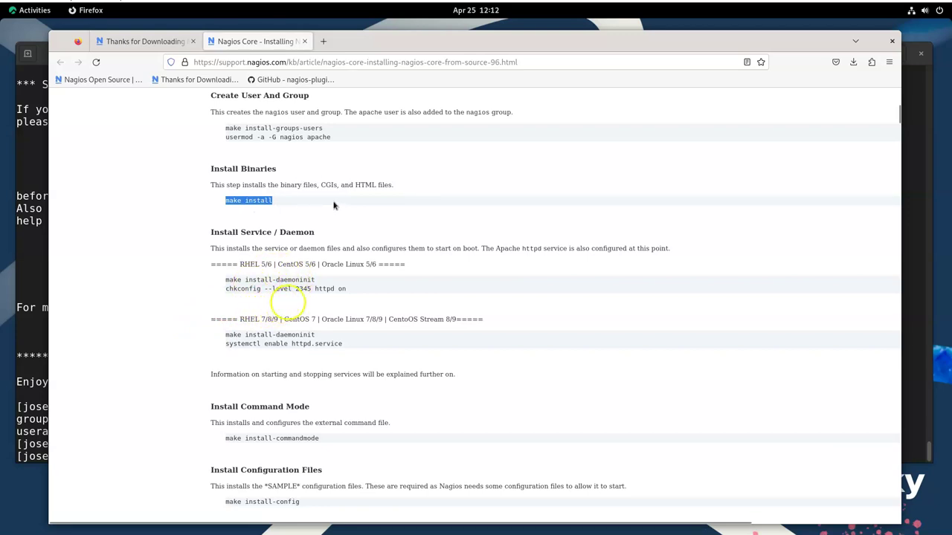
{"action": "left_click", "coordinate": [27, 276]}
{"action": "type", "text": "make install"}
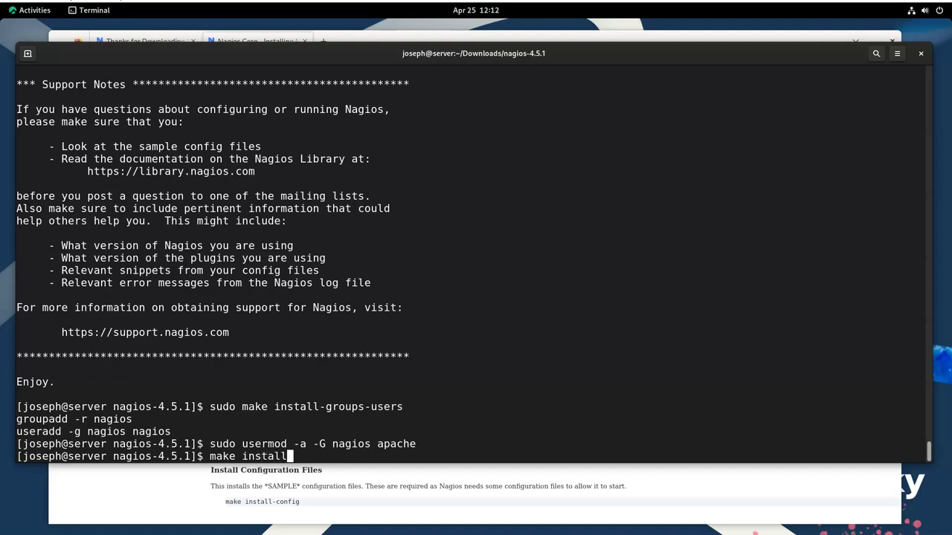
{"action": "type", "text": "sudo"}
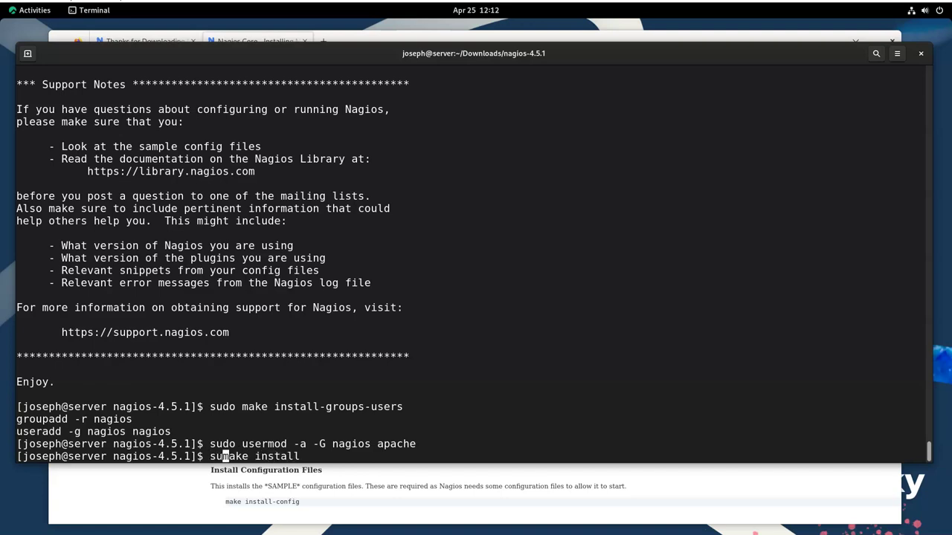
{"action": "key", "text": "Return"}
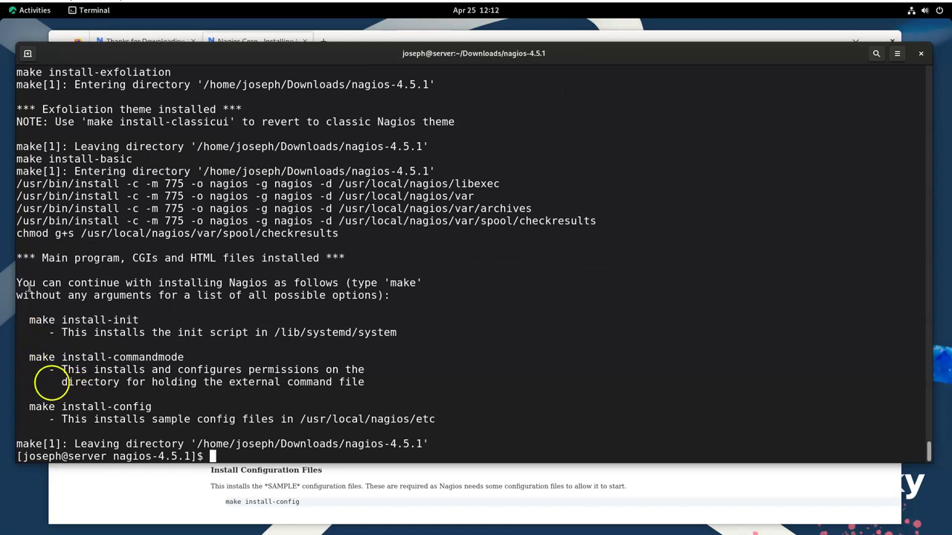
Highlight the suggested follow-up commands make install-init, make install-commandmode and make install-config in the output
{"action": "left_click_drag", "start_coordinate": [29, 320], "coordinate": [138, 320]}
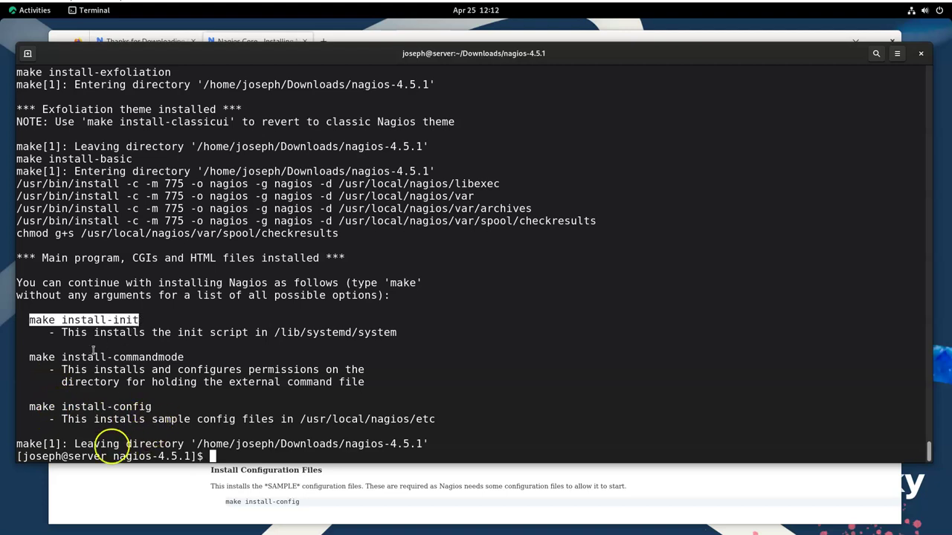
{"action": "left_click_drag", "start_coordinate": [29, 362], "coordinate": [199, 370]}
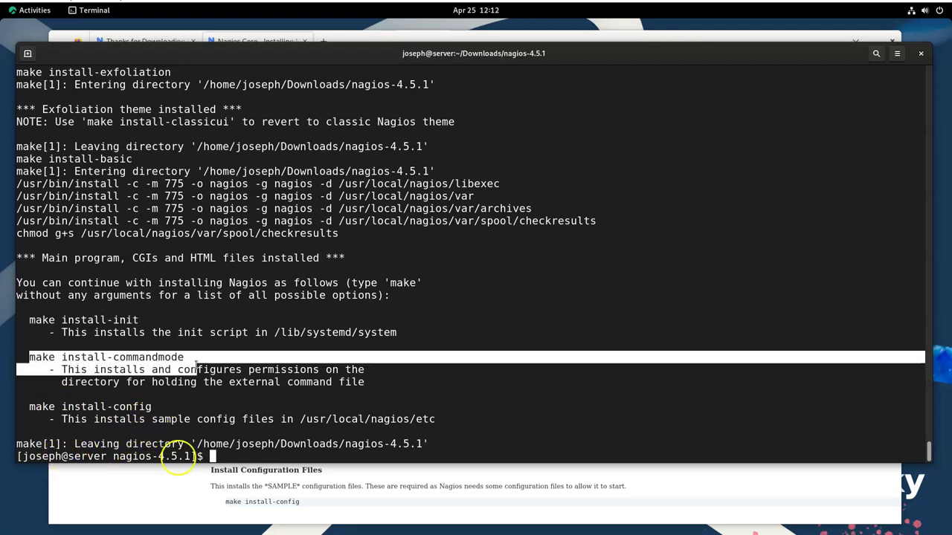
{"action": "left_click", "coordinate": [15, 432]}
{"action": "left_click_drag", "start_coordinate": [23, 407], "coordinate": [144, 403]}
{"action": "left_click", "coordinate": [89, 357]}
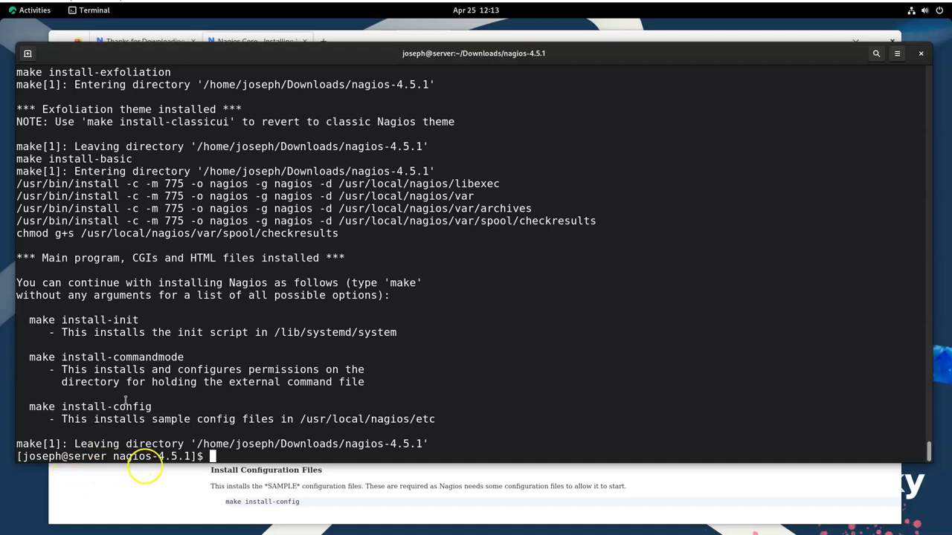
List the contents of /usr/local/nagios/etc and of its parent /usr/local/nagios/ with ls -la
{"action": "left_click_drag", "start_coordinate": [301, 421], "coordinate": [438, 418]}
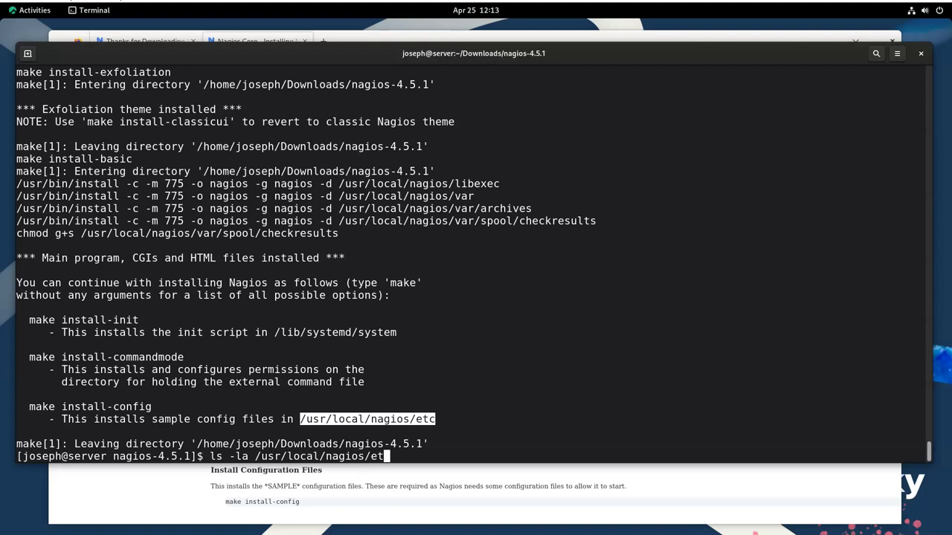
{"action": "key", "text": "Return"}
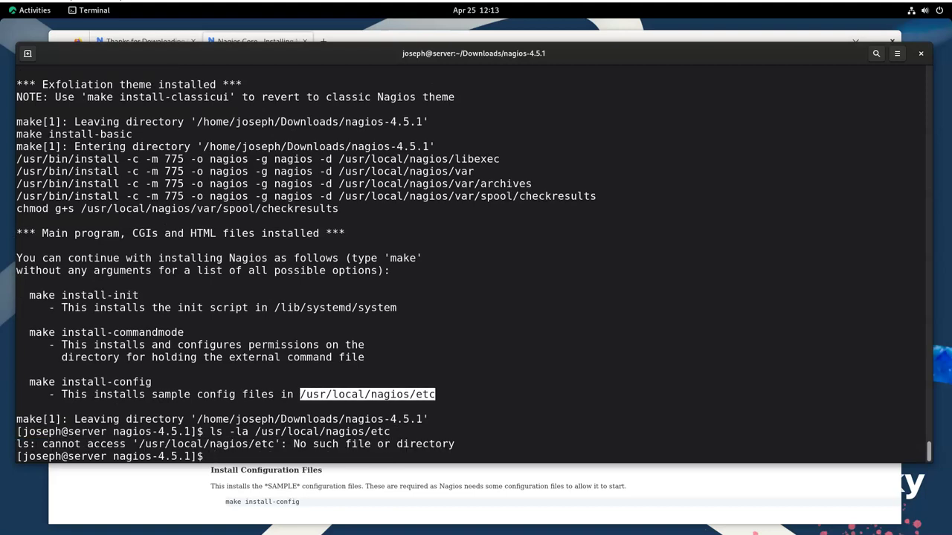
{"action": "key", "text": "Up"}
{"action": "key", "text": "Return"}
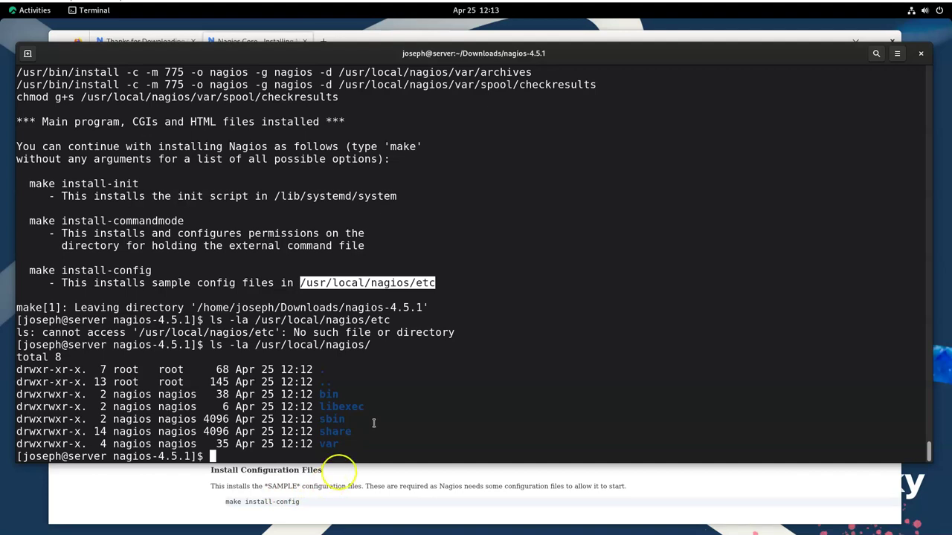
Switch to Firefox and copy make install-daemoninit from the RHEL 7/8/9 part of the Install Service / Daemon section
{"action": "left_click", "coordinate": [93, 501]}
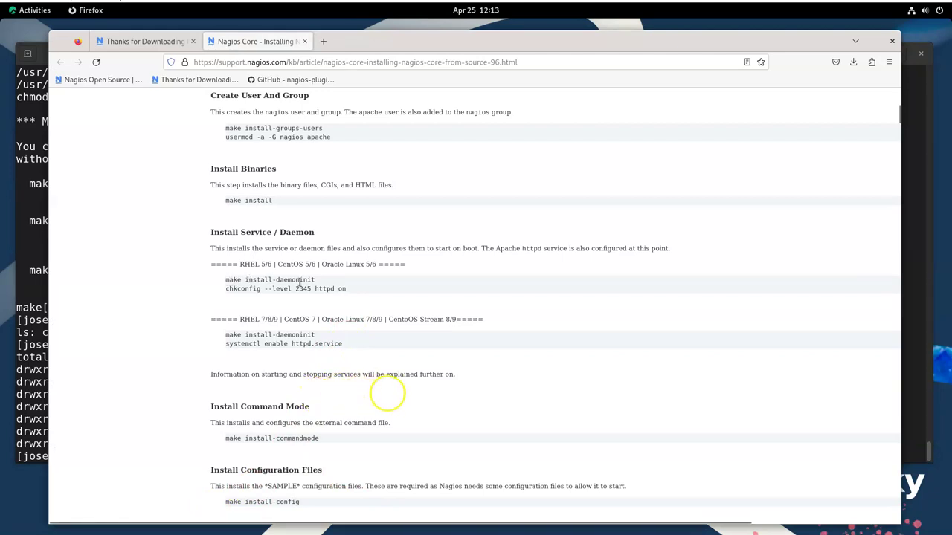
{"action": "scroll", "coordinate": [318, 262], "scroll_direction": "down", "scroll_amount": 4}
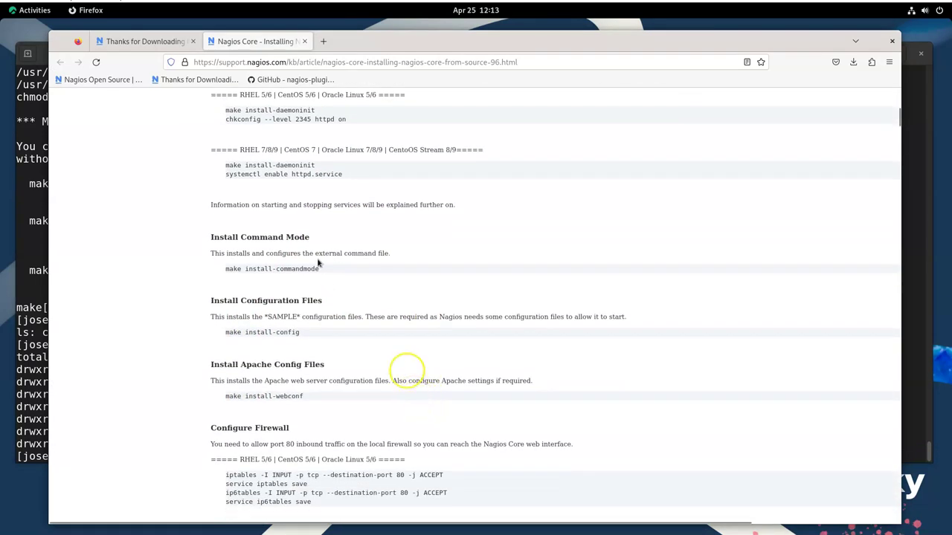
{"action": "scroll", "coordinate": [317, 262], "scroll_direction": "up", "scroll_amount": 3}
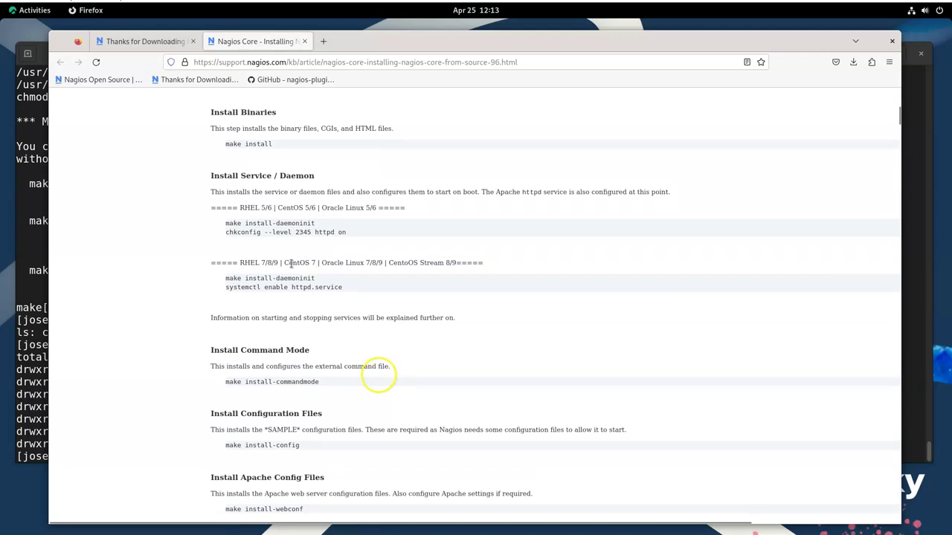
{"action": "double_click", "coordinate": [232, 281]}
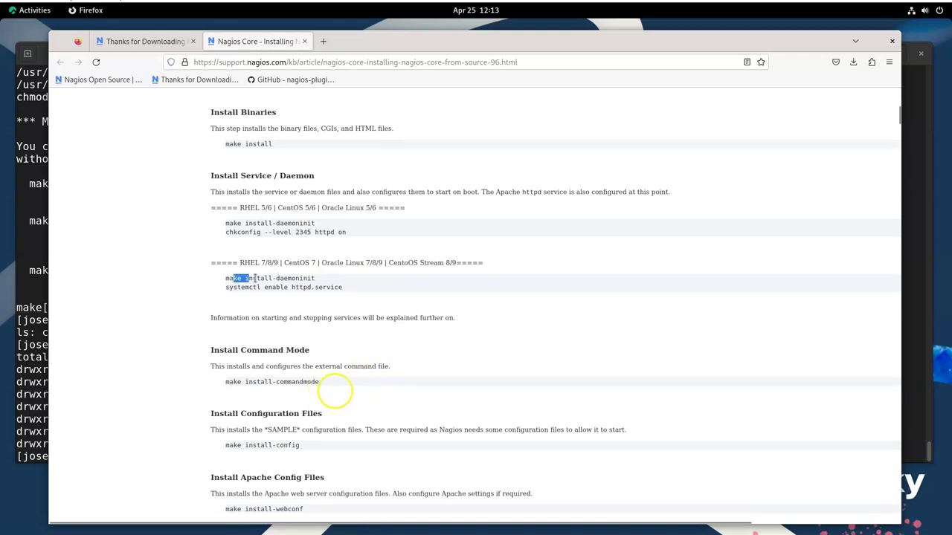
{"action": "left_click", "coordinate": [228, 280]}
{"action": "triple_click", "coordinate": [226, 281]}
{"action": "key", "text": "ctrl+c"}
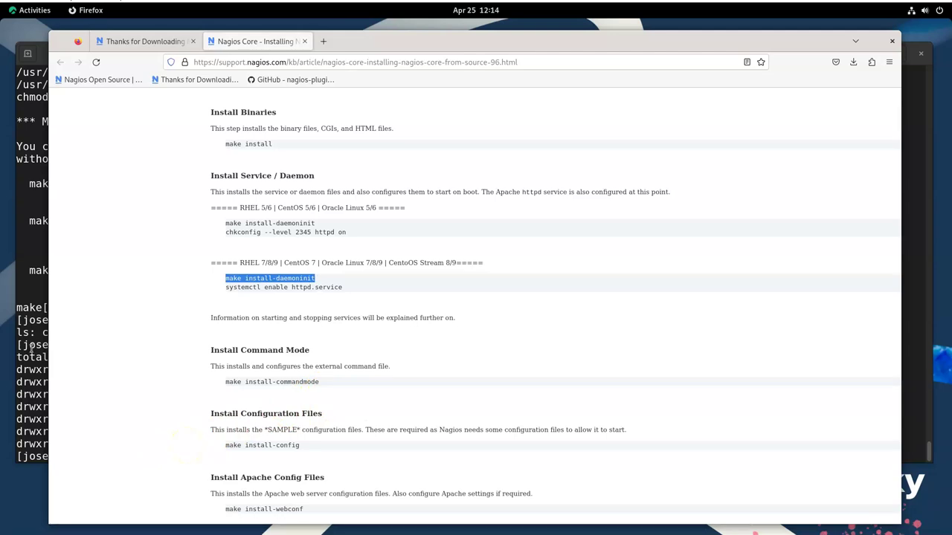
Switch to Terminal and run the copied command with sudo as sudo make install-daemoninit
{"action": "left_click", "coordinate": [32, 338]}
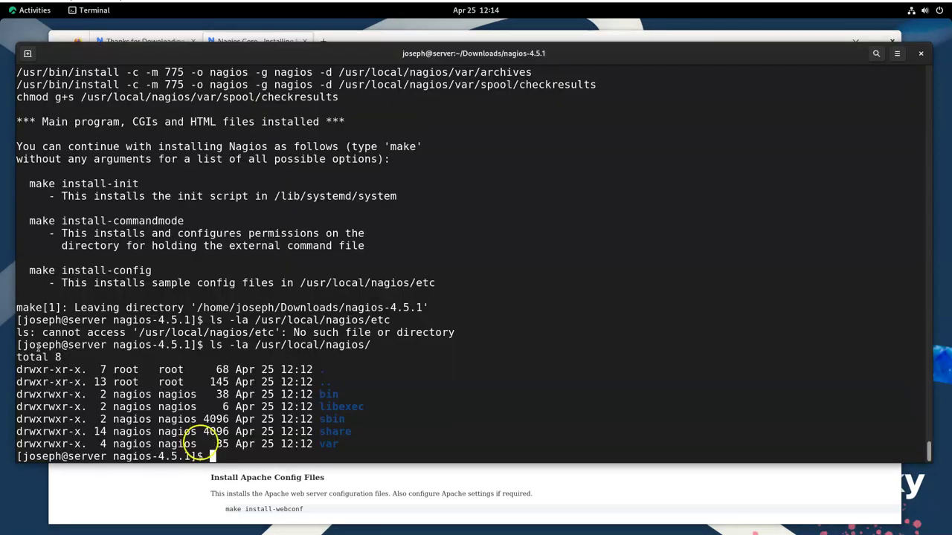
{"action": "right_click", "coordinate": [465, 362]}
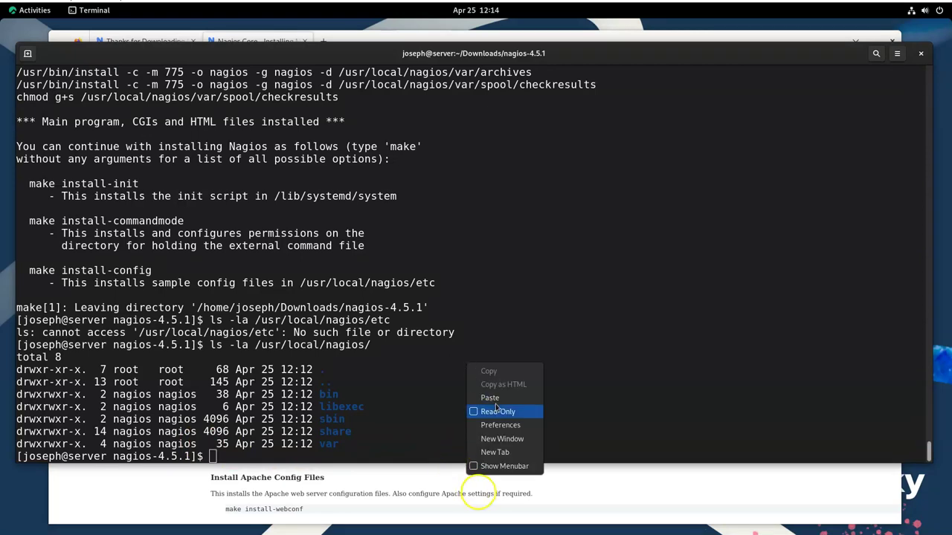
{"action": "left_click", "coordinate": [487, 396]}
{"action": "key", "text": "Home"}
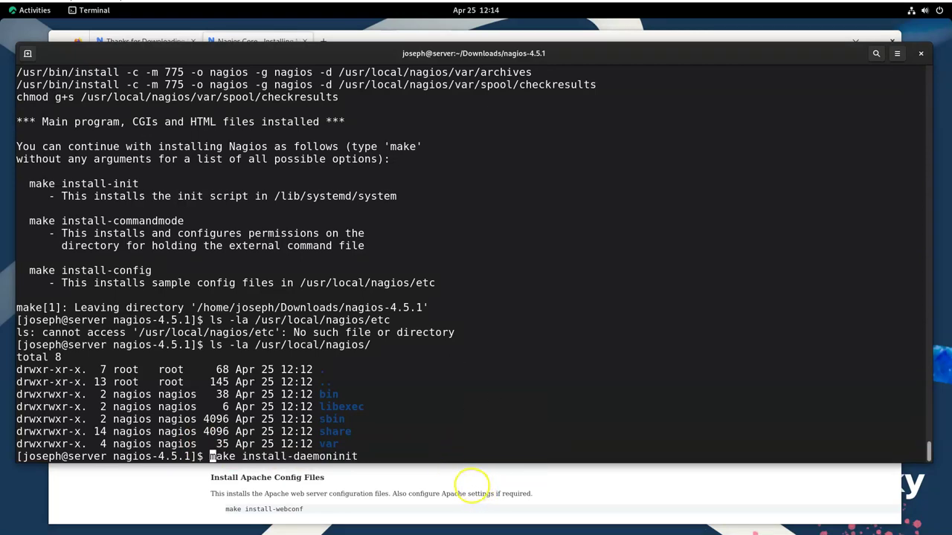
{"action": "type", "text": "sudo"}
{"action": "key", "text": "Return"}
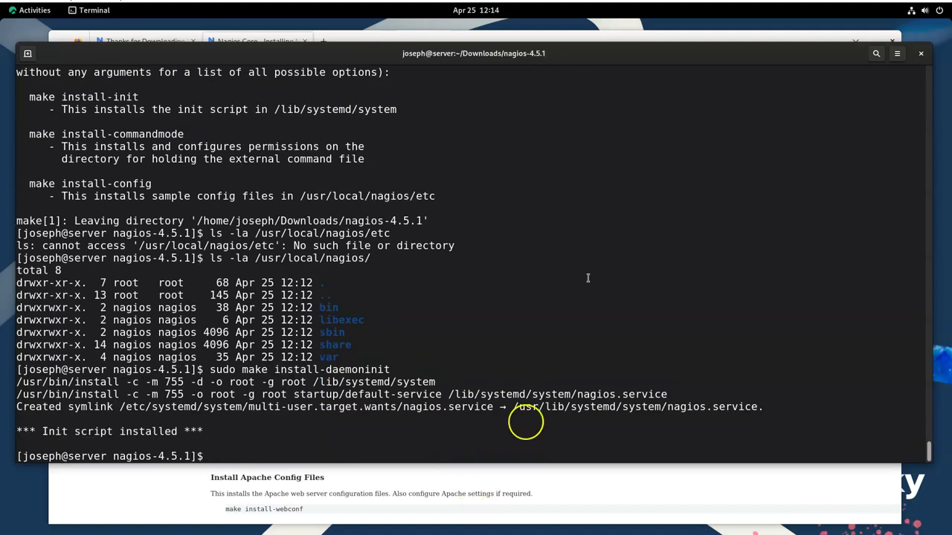
Highlight the /lib/systemd/system/nagios.service path and the install-init target in the terminal output
{"action": "left_click_drag", "start_coordinate": [450, 395], "coordinate": [666, 395]}
{"action": "left_click", "coordinate": [477, 337]}
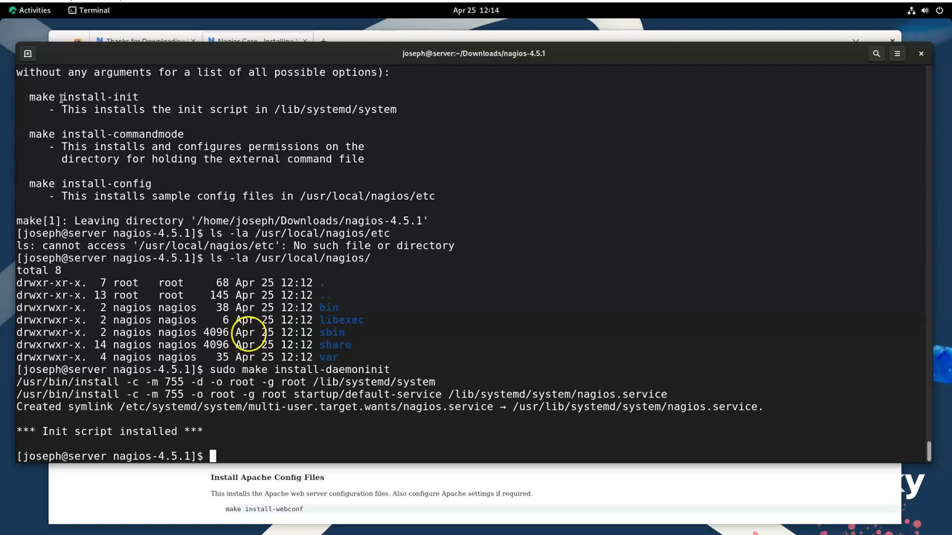
{"action": "left_click_drag", "start_coordinate": [63, 98], "coordinate": [139, 97]}
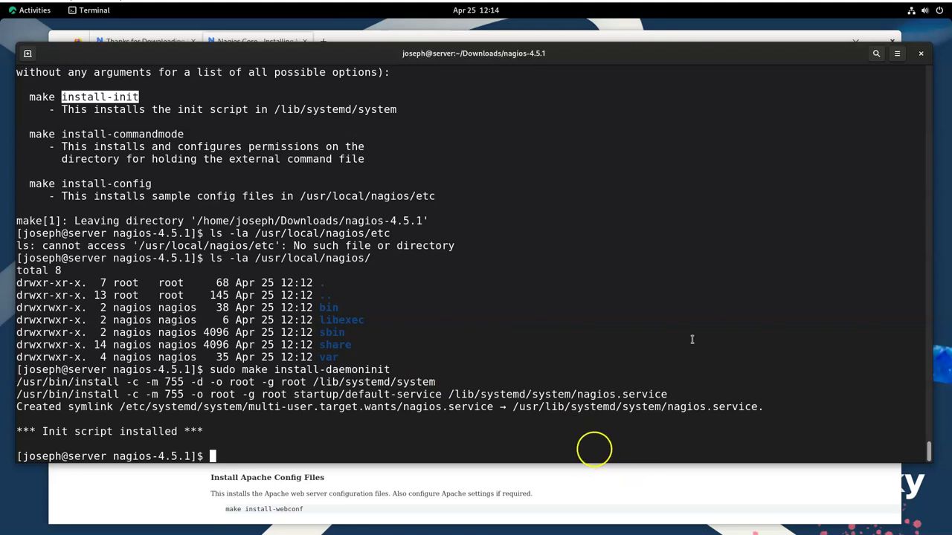
Copy systemctl enable httpd.service from the guide in Firefox and run it in Terminal with sudo
{"action": "left_click", "coordinate": [468, 492]}
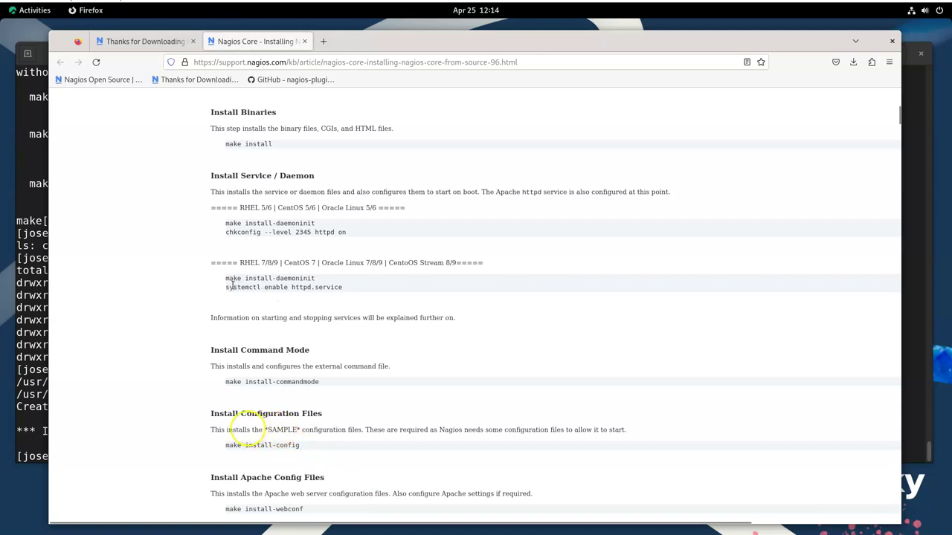
{"action": "left_click_drag", "start_coordinate": [225, 287], "coordinate": [352, 290]}
{"action": "key", "text": "ctrl+c"}
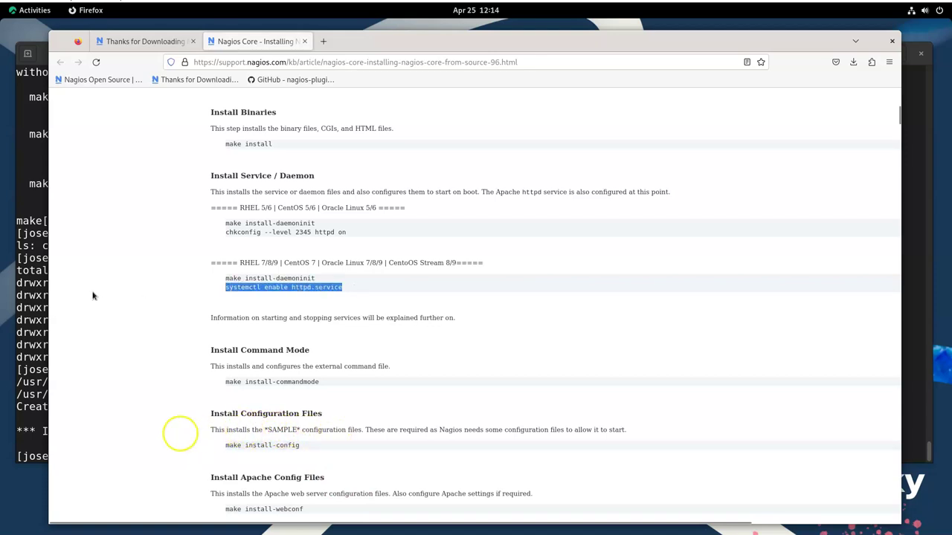
{"action": "key", "text": "alt+Tab"}
{"action": "right_click", "coordinate": [551, 270]}
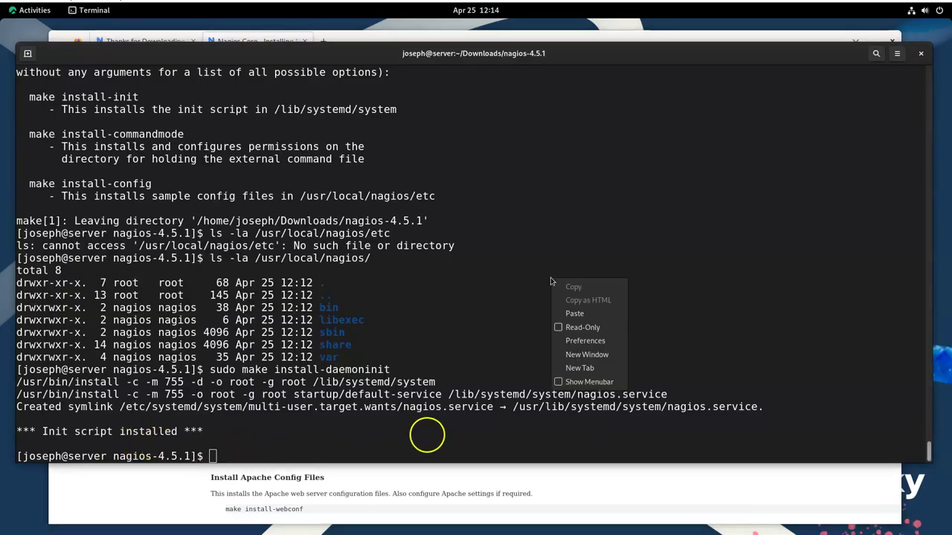
{"action": "left_click", "coordinate": [568, 311]}
{"action": "key", "text": "Home"}
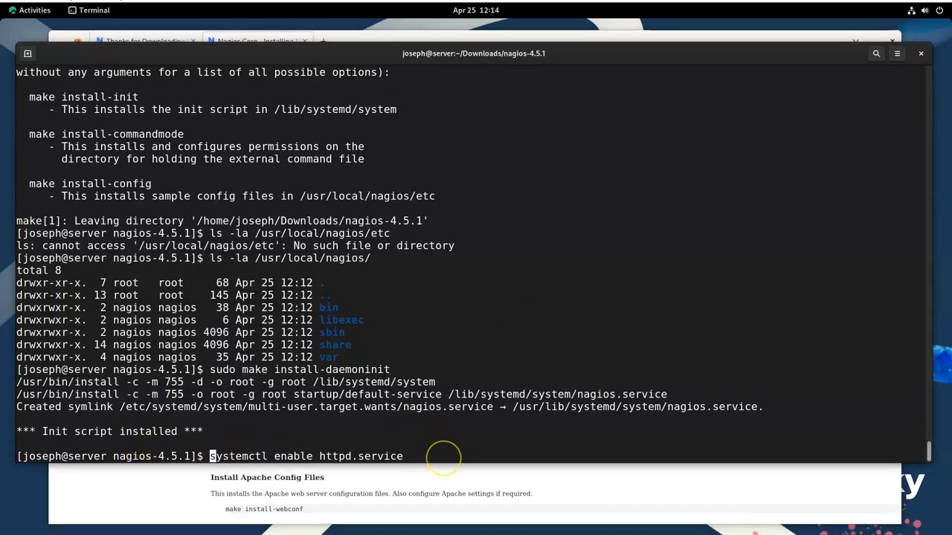
{"action": "type", "text": "sudo"}
{"action": "key", "text": "Return"}
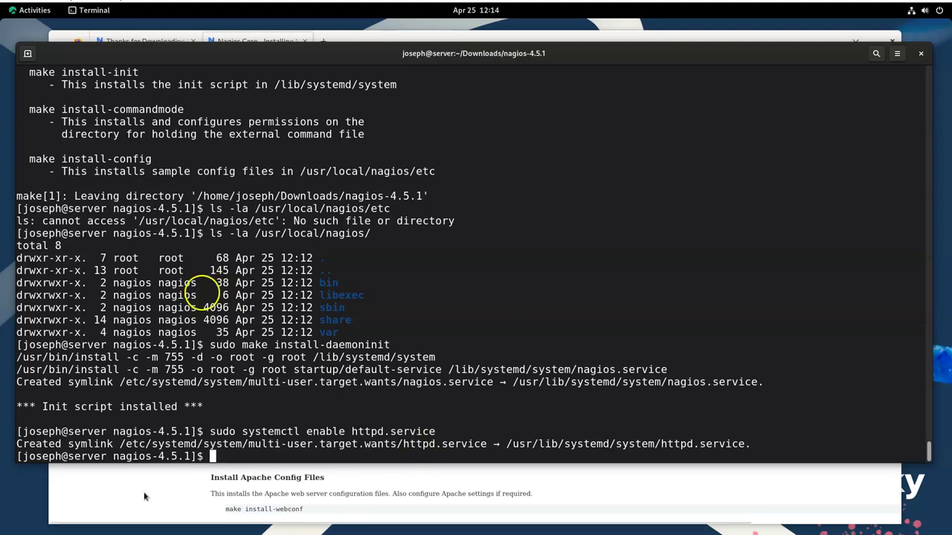
Copy make install-commandmode from the Install Command Mode section in Firefox and run it in Terminal with sudo
{"action": "left_click", "coordinate": [271, 469]}
{"action": "scroll", "coordinate": [307, 308], "scroll_direction": "down", "scroll_amount": 4}
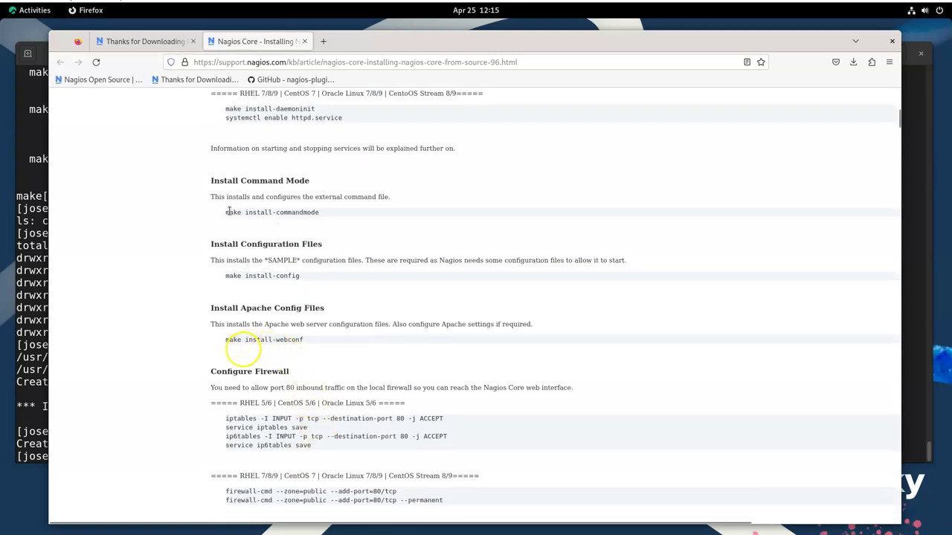
{"action": "left_click_drag", "start_coordinate": [226, 212], "coordinate": [327, 213]}
{"action": "key", "text": "ctrl+c"}
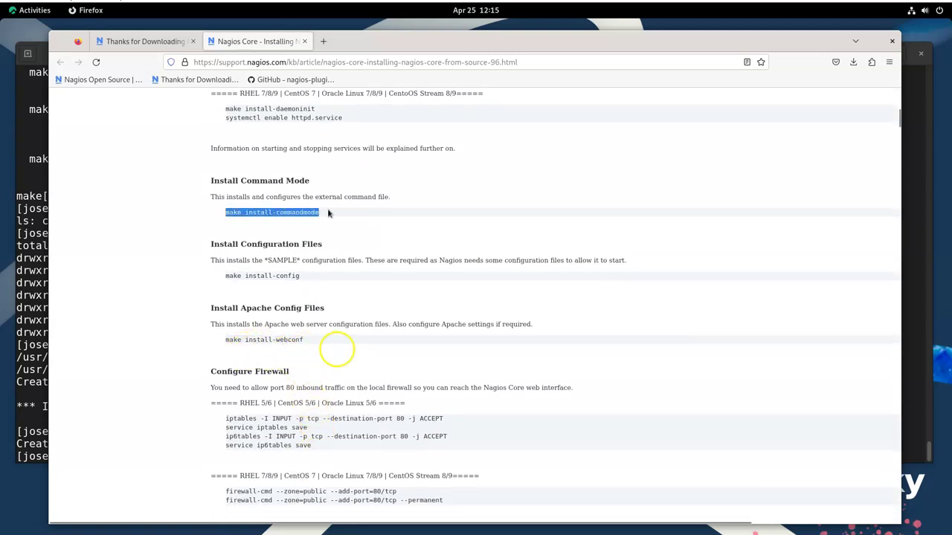
{"action": "key", "text": "alt+Tab"}
{"action": "right_click", "coordinate": [277, 420]}
{"action": "left_click", "coordinate": [255, 359]}
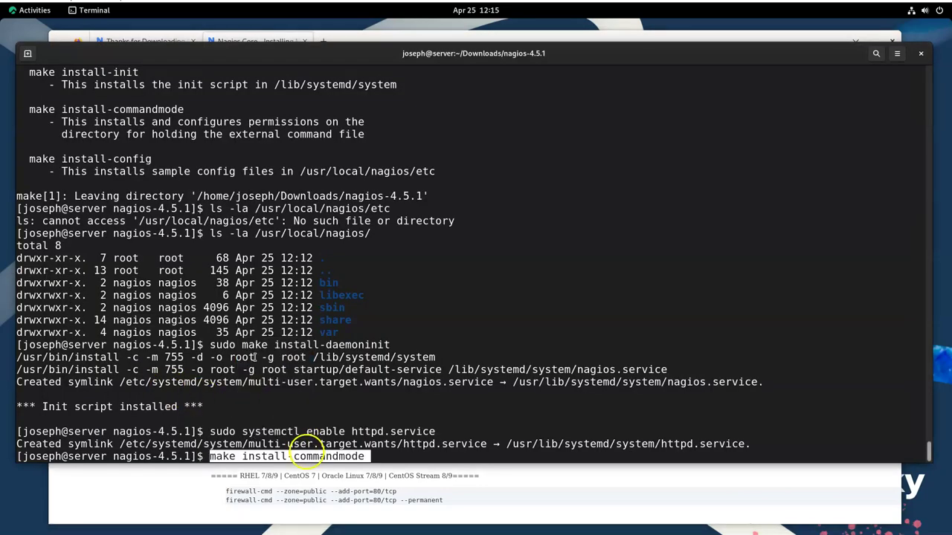
{"action": "key", "text": "Home"}
{"action": "type", "text": "sudo"}
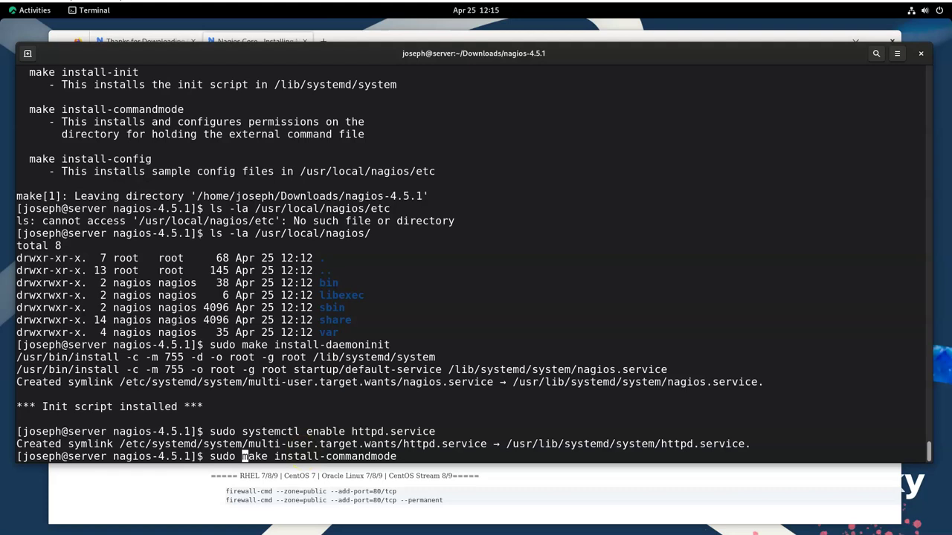
{"action": "key", "text": "Return"}
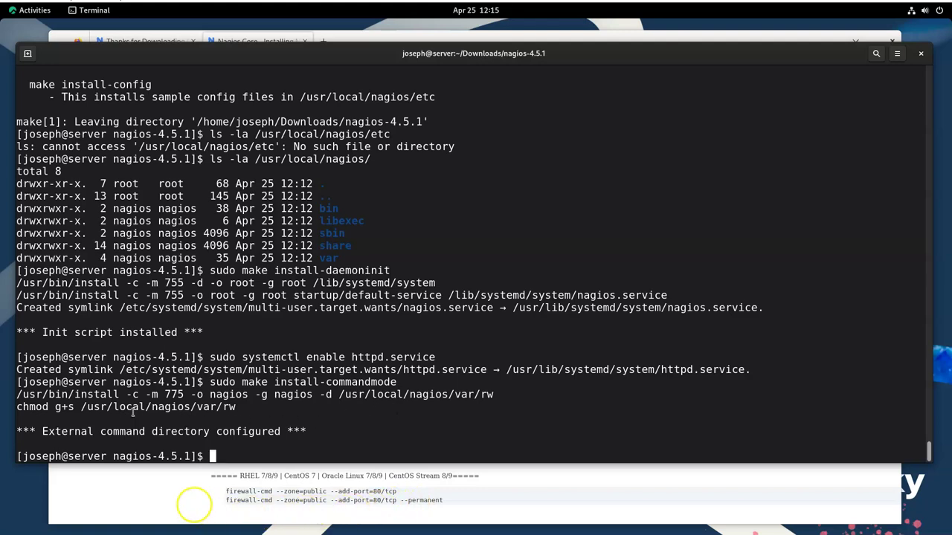
Highlight the /usr/local/nagios/var/rw path in the chmod output line and switch back to the guide in Firefox
{"action": "left_click_drag", "start_coordinate": [87, 409], "coordinate": [288, 408]}
{"action": "left_click", "coordinate": [288, 409]}
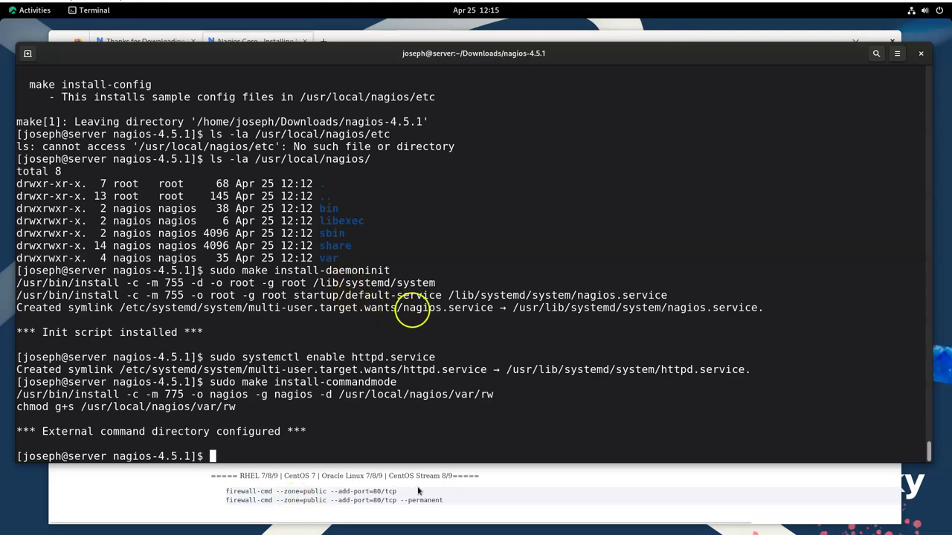
{"action": "key", "text": "alt+Tab"}
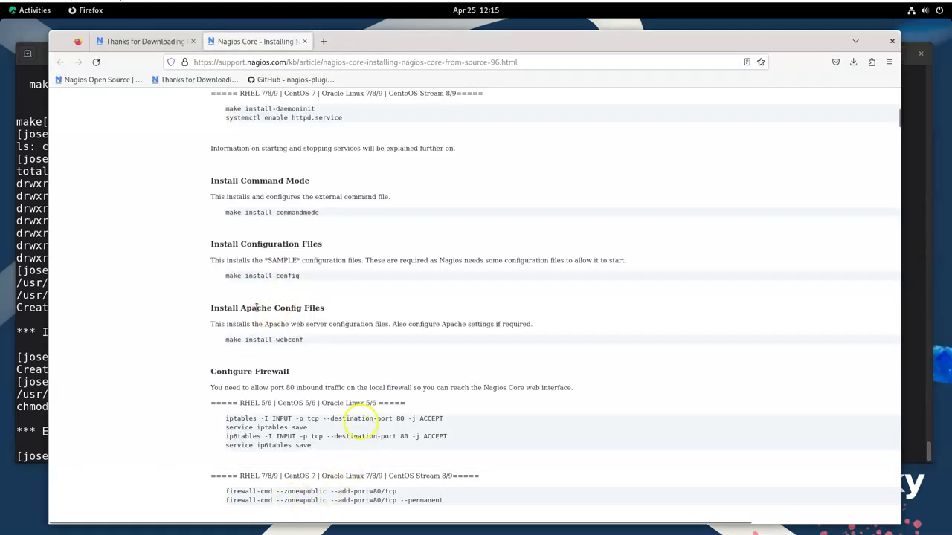
Copy make install-config from the Install Configuration Files section in Firefox and run it in Terminal with sudo
{"action": "left_click_drag", "start_coordinate": [225, 276], "coordinate": [301, 278]}
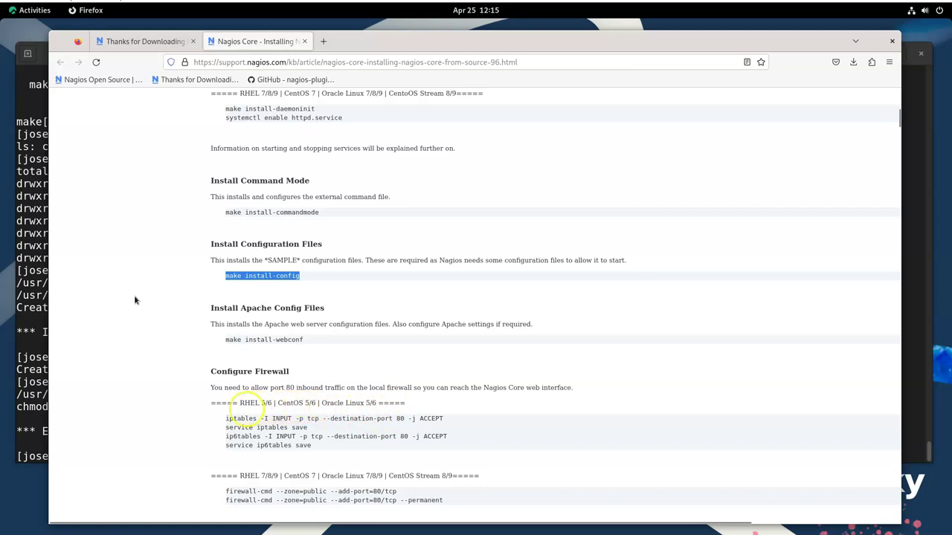
{"action": "left_click", "coordinate": [31, 348]}
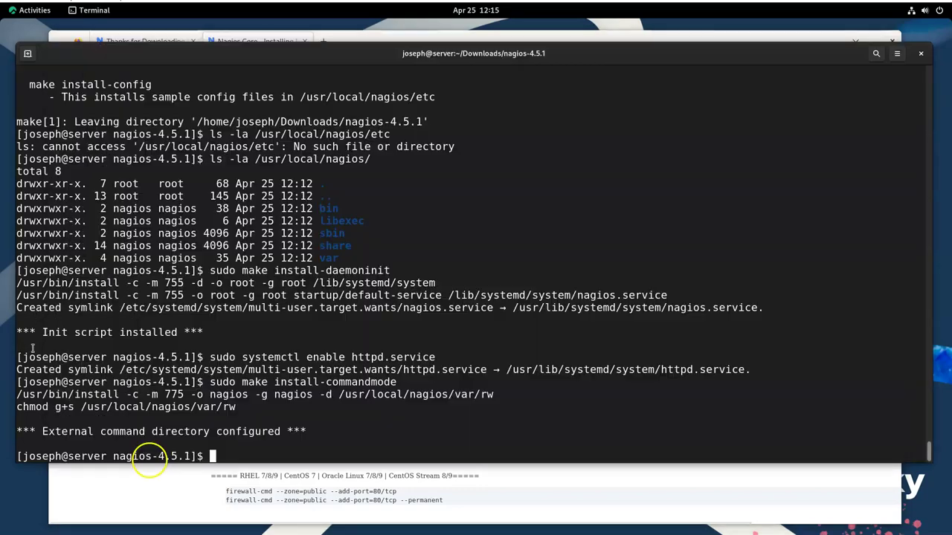
{"action": "type", "text": "sudo"}
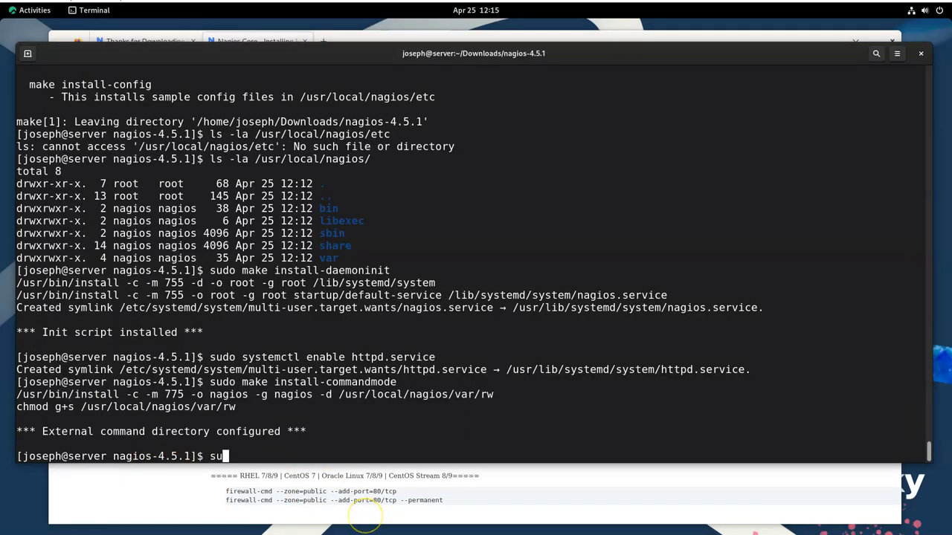
{"action": "right_click", "coordinate": [549, 183]}
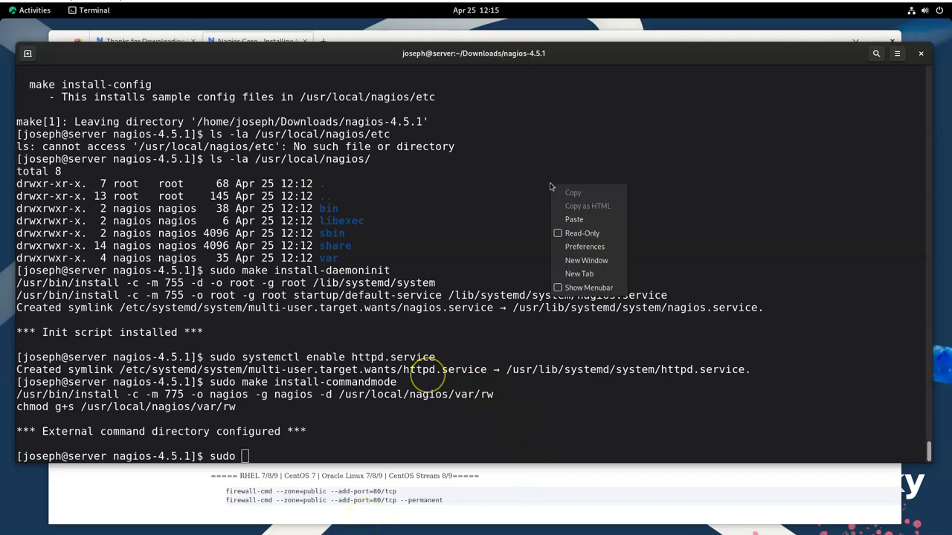
{"action": "key", "text": "Down"}
{"action": "key", "text": "Return"}
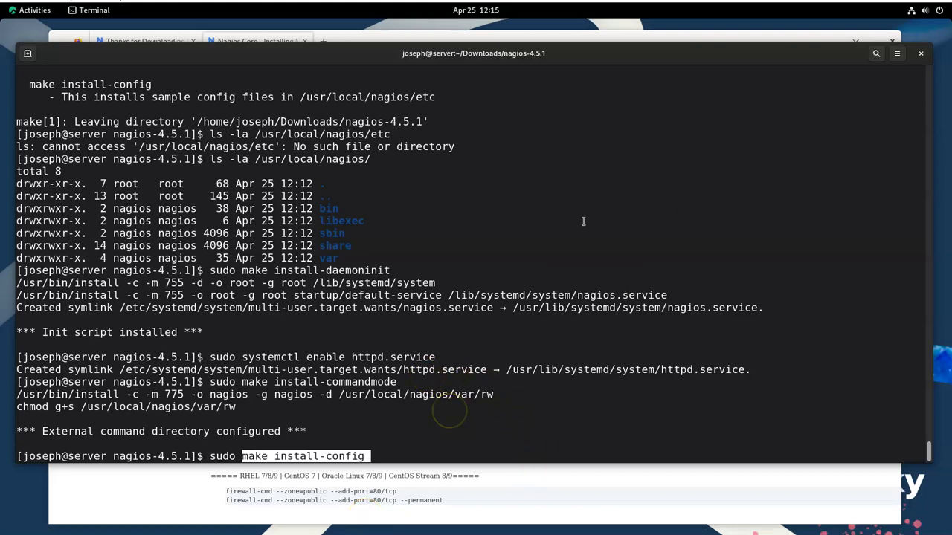
{"action": "key", "text": "Return"}
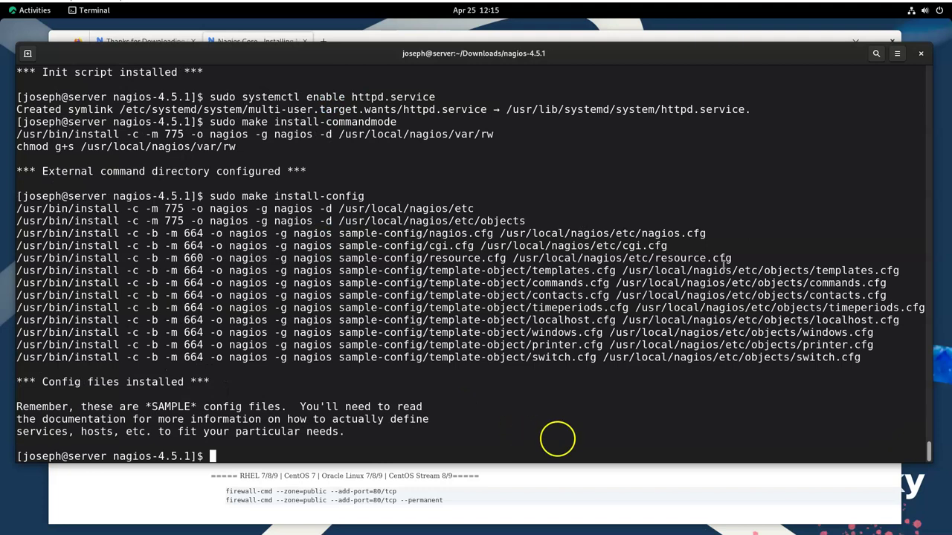
Highlight the /usr/local/nagios/etc/ destination and the localhost.cfg, windows.cfg, printer.cfg and switch.cfg sample file names in the output
{"action": "left_click_drag", "start_coordinate": [623, 272], "coordinate": [764, 271]}
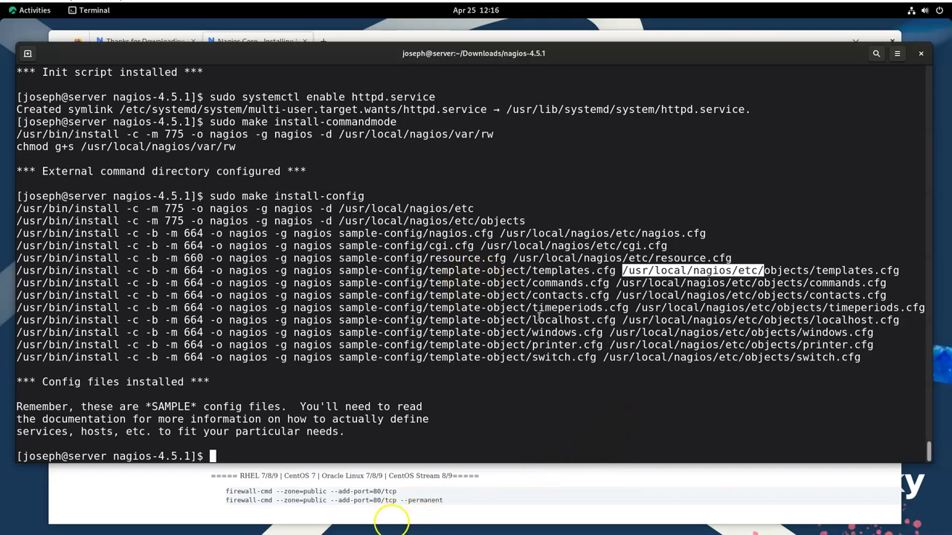
{"action": "left_click_drag", "start_coordinate": [532, 319], "coordinate": [616, 324]}
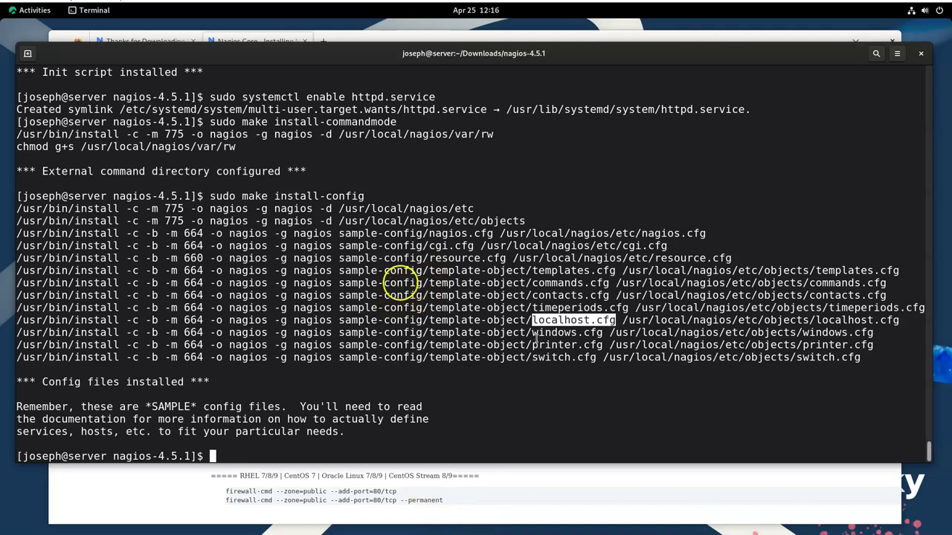
{"action": "left_click_drag", "start_coordinate": [532, 332], "coordinate": [602, 333]}
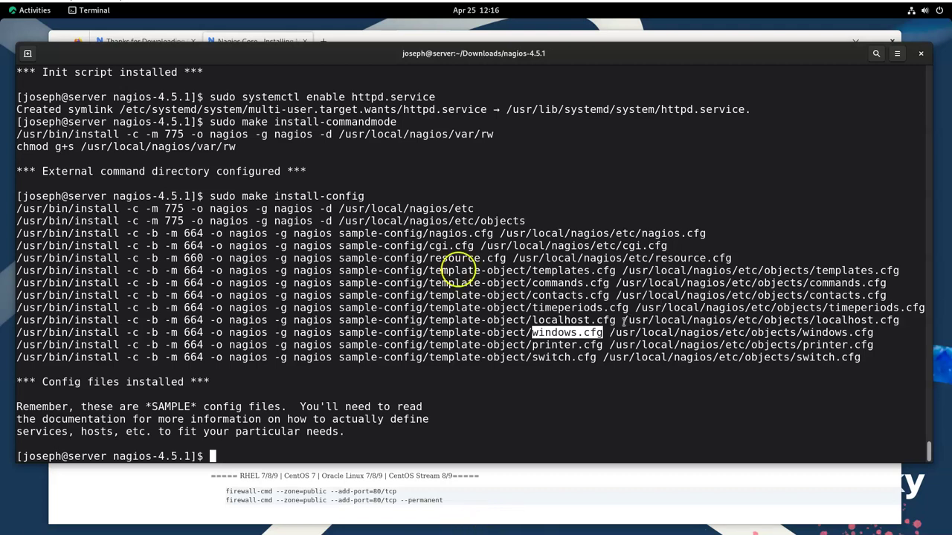
{"action": "left_click_drag", "start_coordinate": [543, 347], "coordinate": [616, 345]}
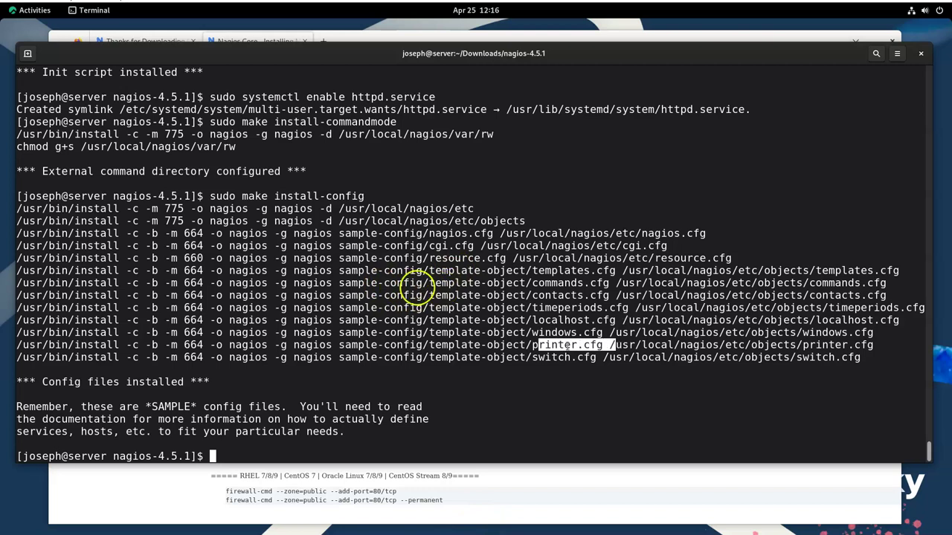
{"action": "left_click_drag", "start_coordinate": [533, 357], "coordinate": [604, 357]}
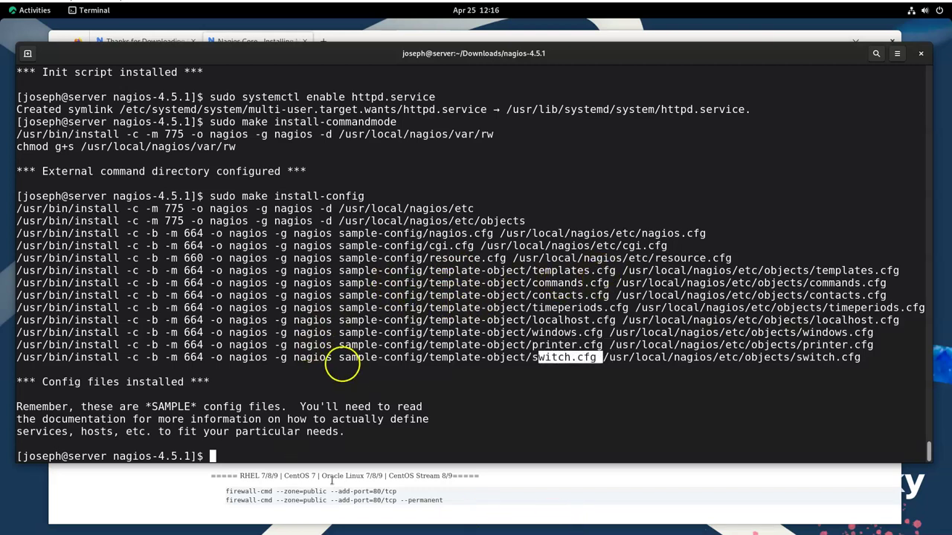
Copy make install-webconf from the Install Apache Config Files section in Firefox and run it in Terminal with sudo
{"action": "left_click", "coordinate": [141, 502]}
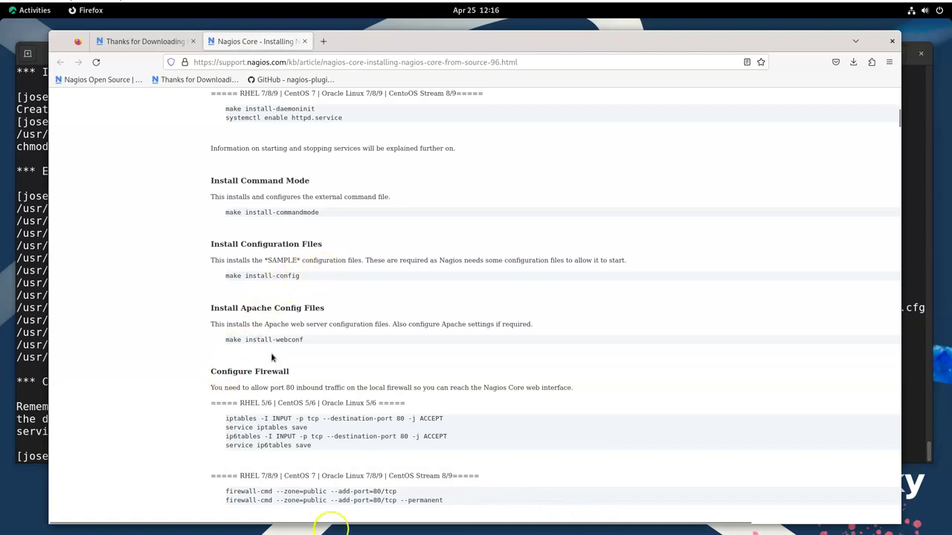
{"action": "scroll", "coordinate": [271, 353], "scroll_direction": "down", "scroll_amount": 3}
{"action": "left_click_drag", "start_coordinate": [225, 226], "coordinate": [314, 233]}
{"action": "key", "text": "ctrl+c"}
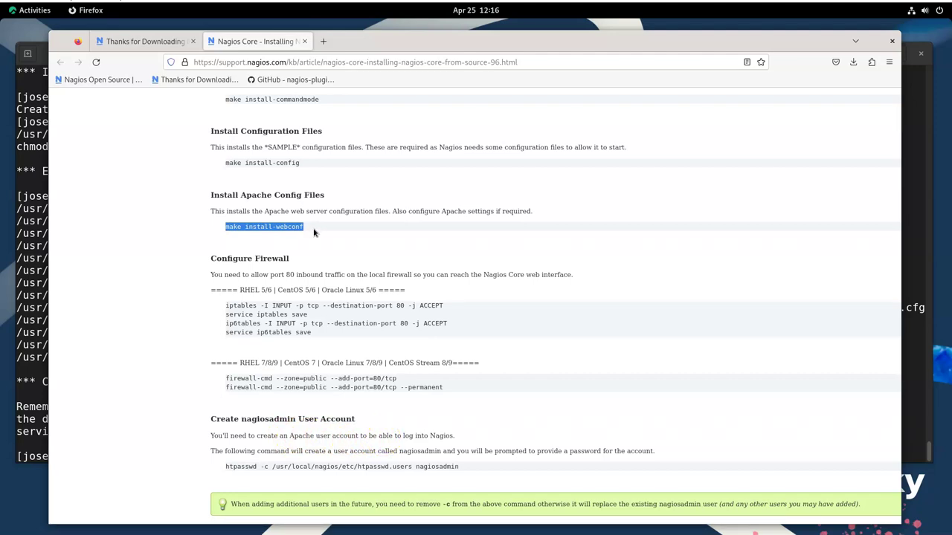
{"action": "left_click", "coordinate": [34, 282]}
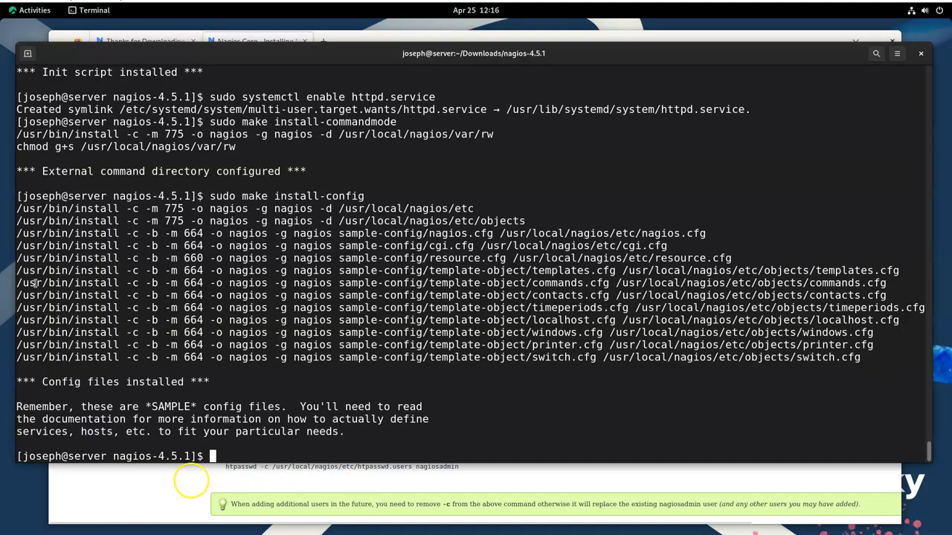
{"action": "right_click", "coordinate": [371, 392]}
{"action": "left_click", "coordinate": [383, 425]}
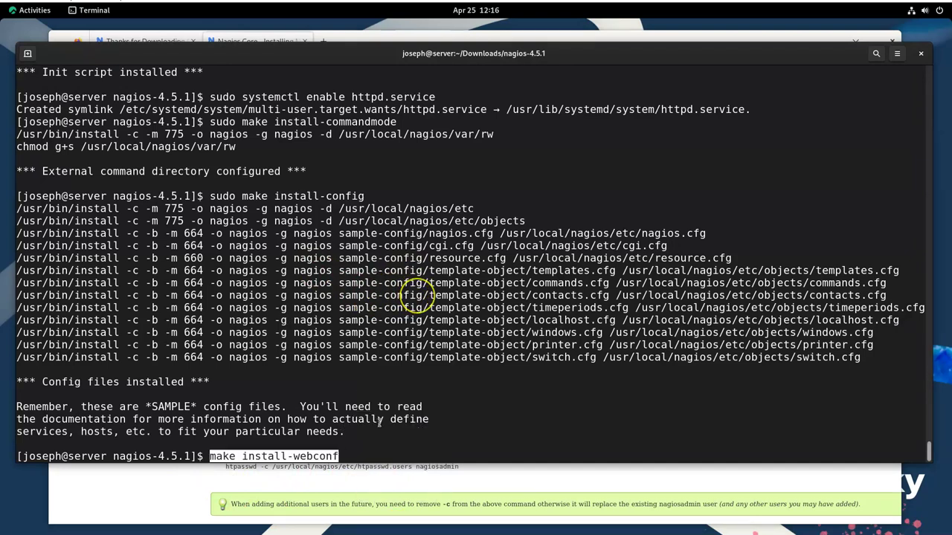
{"action": "type", "text": "sudo"}
{"action": "key", "text": "Return"}
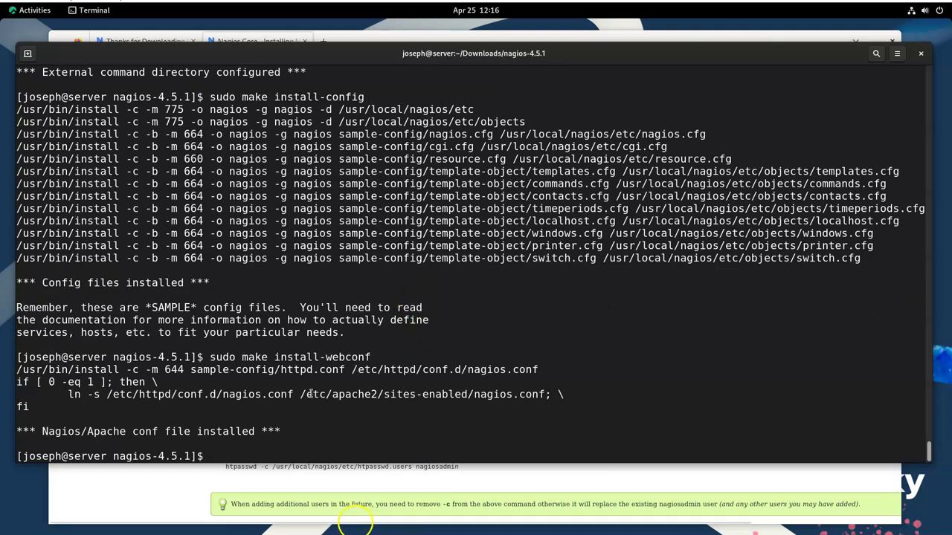
Highlight the sites-enabled/nagios.conf path, list /etc/httpd/conf.d/ with ls -al and highlight nagios.conf in the listing
{"action": "left_click_drag", "start_coordinate": [305, 395], "coordinate": [547, 395]}
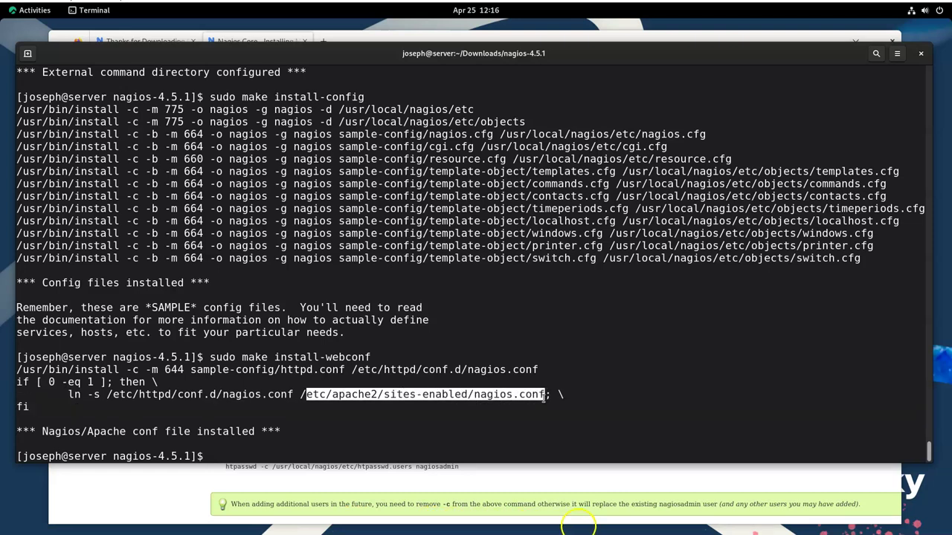
{"action": "left_click", "coordinate": [387, 431]}
{"action": "type", "text": "ls -al /etc/apa"}
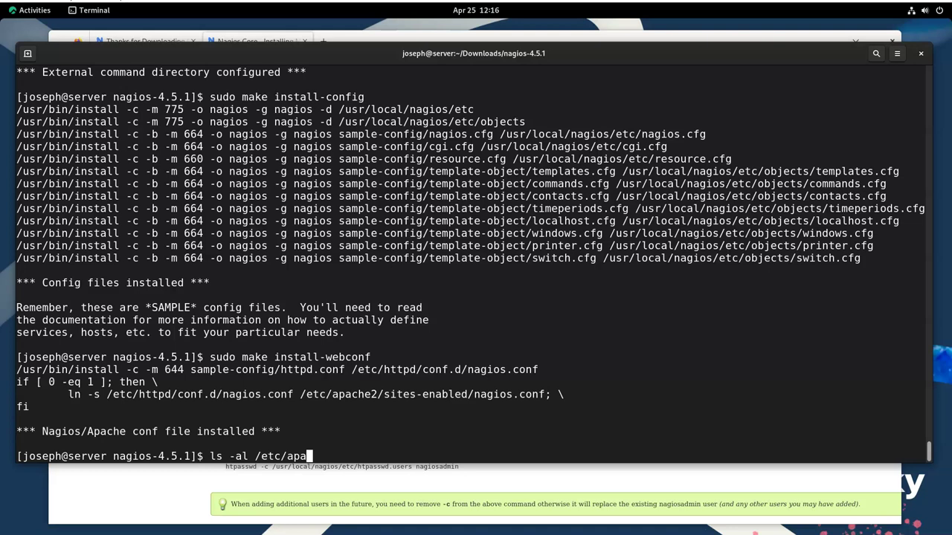
{"action": "key", "text": "Tab"}
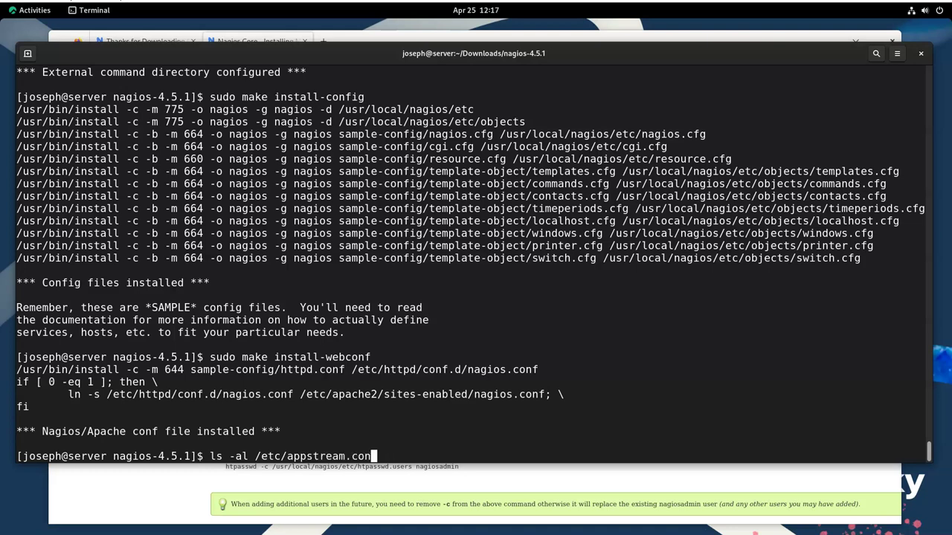
{"action": "key", "text": "BackSpace"}
{"action": "key", "text": "BackSpace"}
{"action": "key", "text": "BackSpace"}
{"action": "key", "text": "BackSpace"}
{"action": "key", "text": "BackSpace"}
{"action": "key", "text": "BackSpace"}
{"action": "key", "text": "BackSpace"}
{"action": "key", "text": "BackSpace"}
{"action": "key", "text": "BackSpace"}
{"action": "key", "text": "BackSpace"}
{"action": "key", "text": "BackSpace"}
{"action": "key", "text": "Return"}
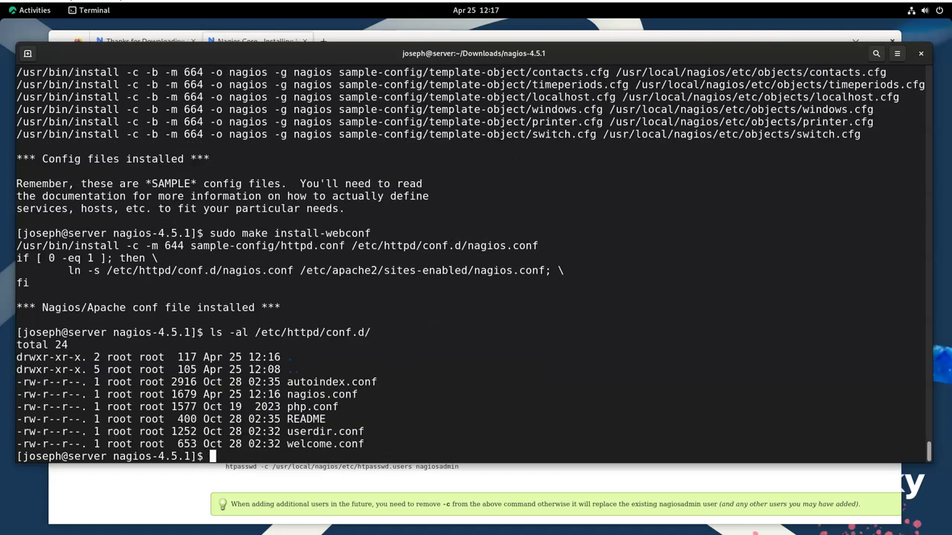
{"action": "left_click_drag", "start_coordinate": [289, 395], "coordinate": [356, 395]}
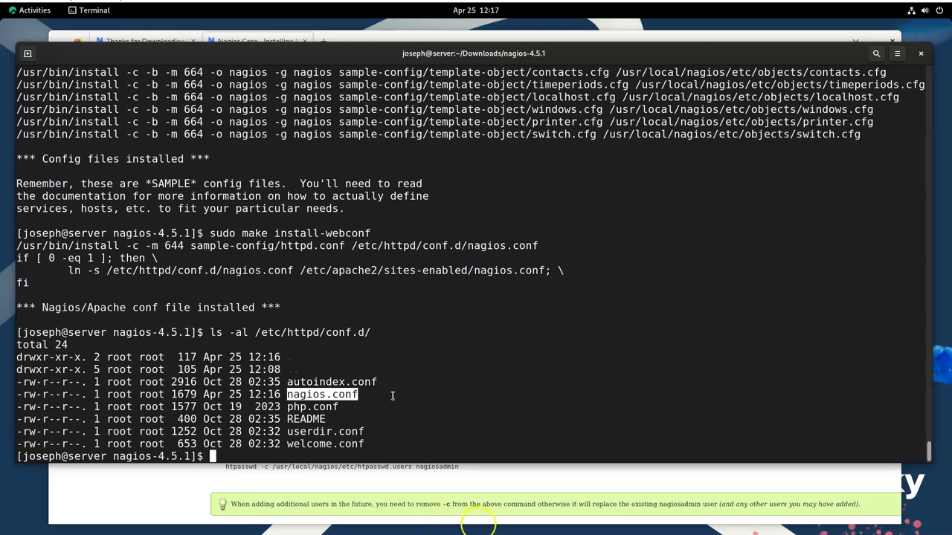
Try to view the /etc/httpd/conf.d/ directory with less, then quit the viewer
{"action": "key", "text": "Up"}
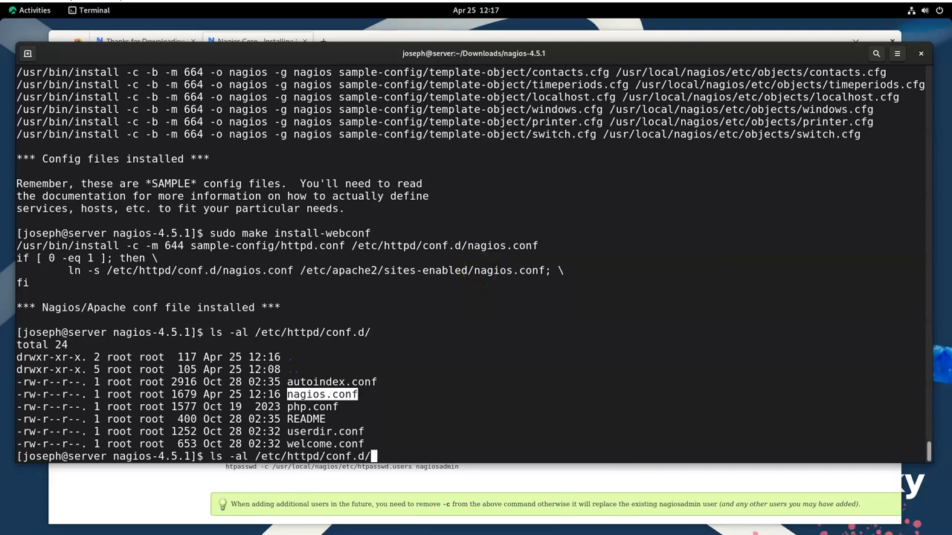
{"action": "key", "text": "BackSpace"}
{"action": "key", "text": "BackSpace"}
{"action": "key", "text": "BackSpace"}
{"action": "key", "text": "BackSpace"}
{"action": "key", "text": "BackSpace"}
{"action": "key", "text": "BackSpace"}
{"action": "type", "text": "less"}
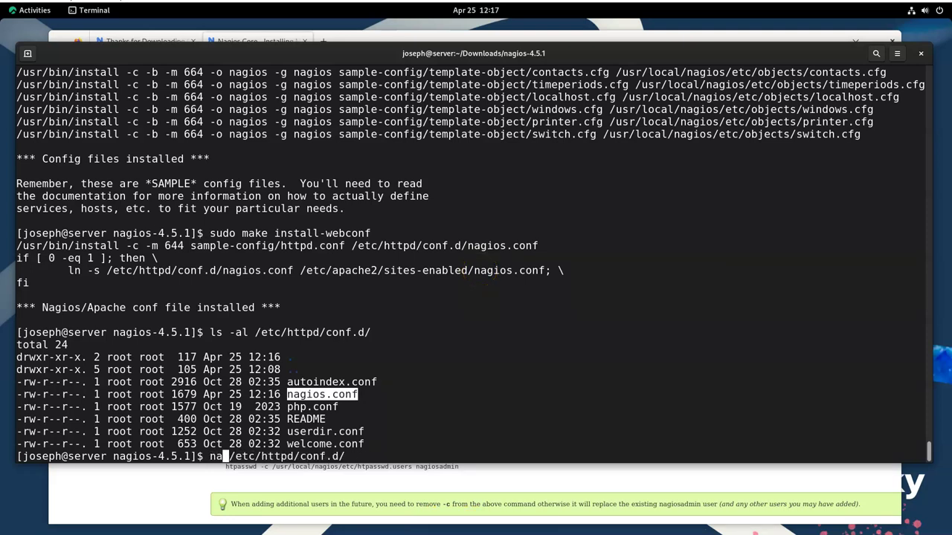
{"action": "key", "text": "Return"}
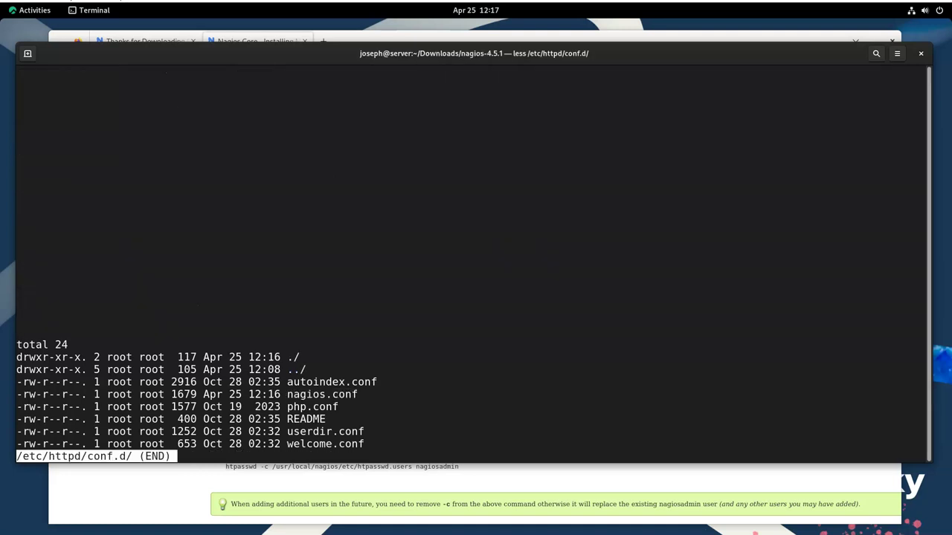
{"action": "key", "text": "g"}
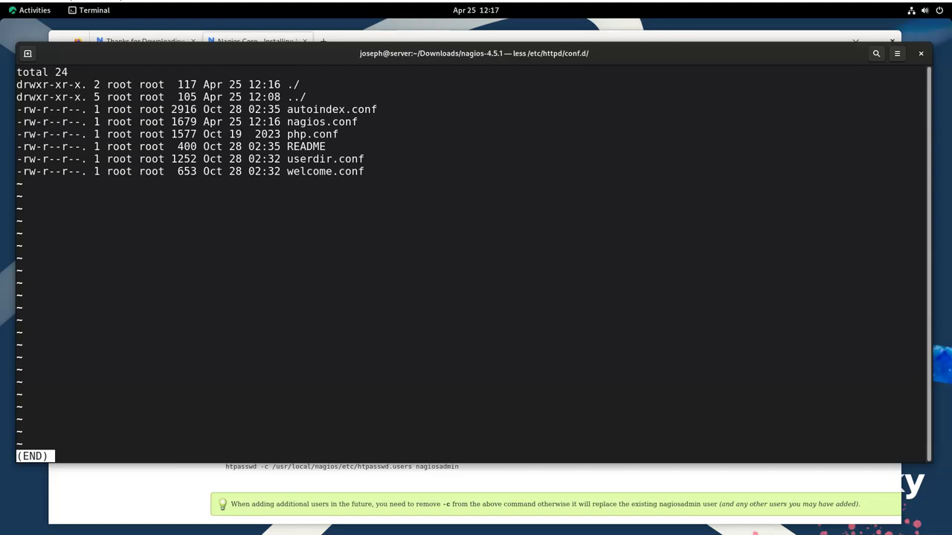
{"action": "key", "text": "q"}
Open /etc/httpd/conf.d/nagios.conf with less and highlight the AuthUserFile directive and its htpasswd.users path
{"action": "key", "text": "Up"}
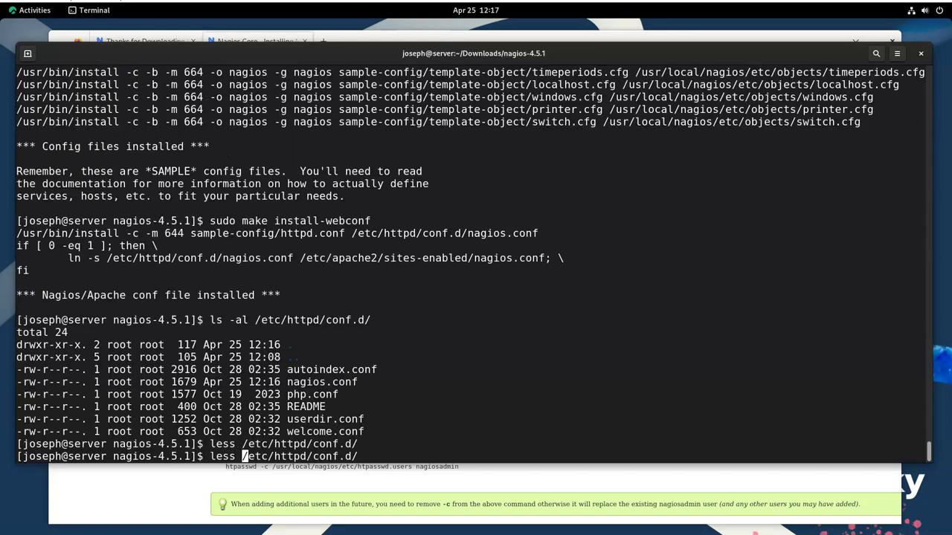
{"action": "type", "text": "na"}
{"action": "key", "text": "Tab"}
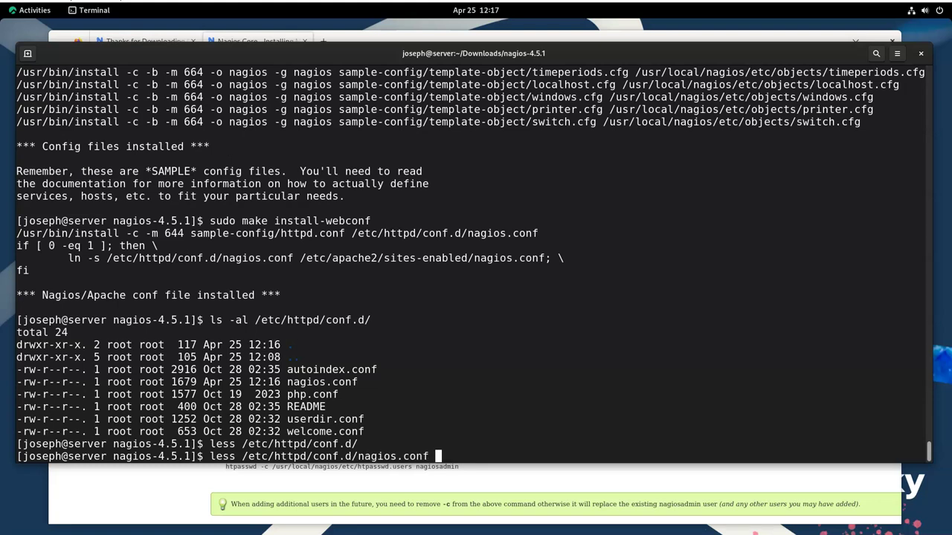
{"action": "key", "text": "Return"}
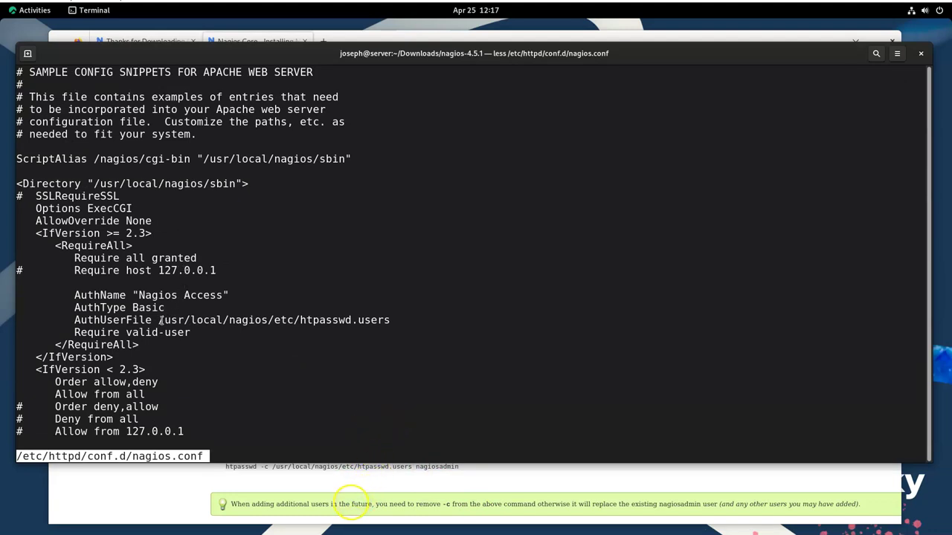
{"action": "left_click_drag", "start_coordinate": [159, 320], "coordinate": [389, 321]}
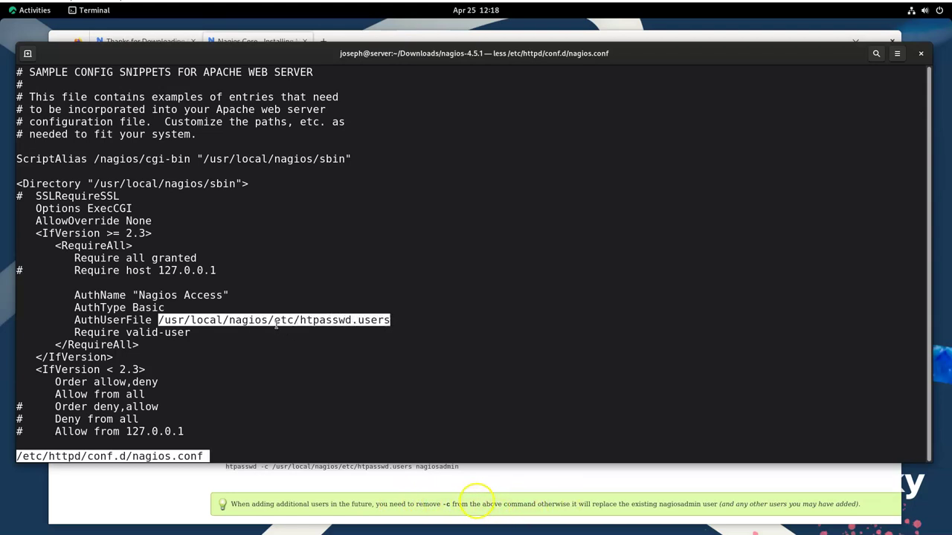
{"action": "double_click", "coordinate": [75, 320]}
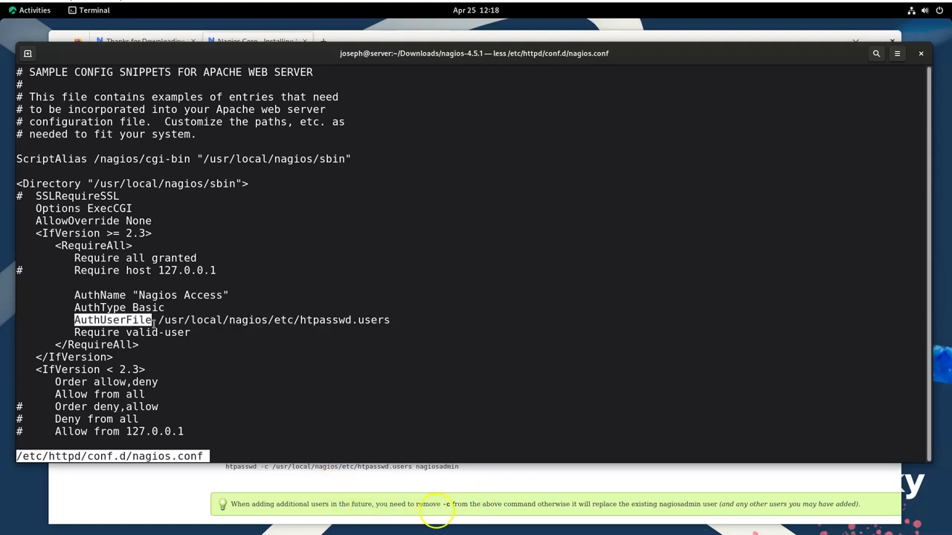
{"action": "left_click", "coordinate": [298, 289]}
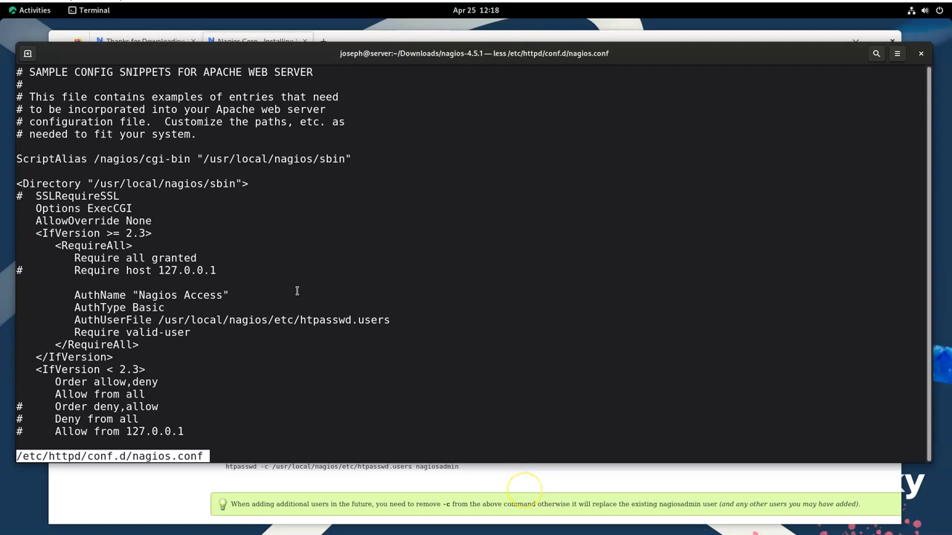
Examine the Alias line further down nagios.conf, highlighting the /nagios alias and its /usr/local/nagios/share path
{"action": "key", "text": "Down"}
{"action": "key", "text": "Down"}
{"action": "key", "text": "Down"}
{"action": "key", "text": "Down"}
{"action": "key", "text": "Down"}
{"action": "key", "text": "Down"}
{"action": "key", "text": "Down"}
{"action": "key", "text": "Down"}
{"action": "key", "text": "Down"}
{"action": "key", "text": "Down"}
{"action": "key", "text": "Down"}
{"action": "key", "text": "Down"}
{"action": "key", "text": "Down"}
{"action": "key", "text": "Down"}
{"action": "key", "text": "Down"}
{"action": "key", "text": "Down"}
{"action": "key", "text": "Down"}
{"action": "key", "text": "Down"}
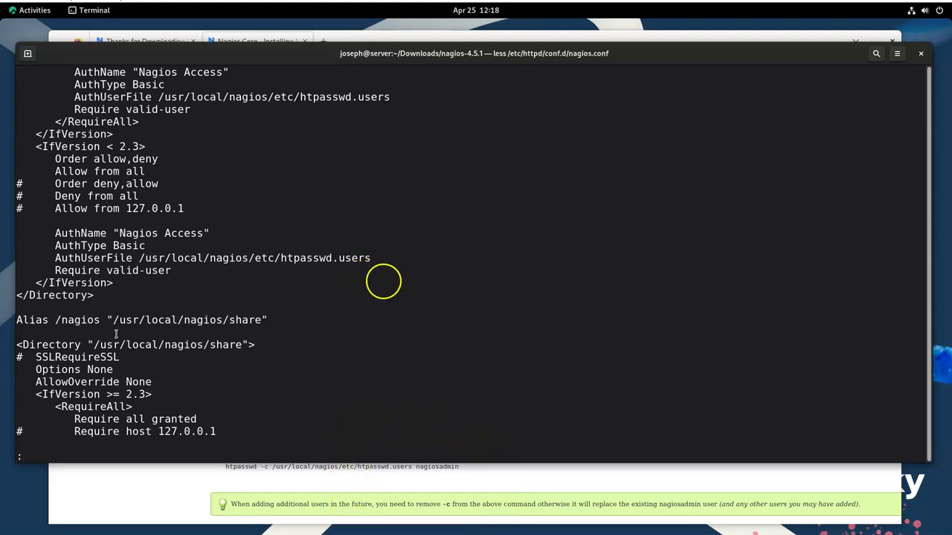
{"action": "left_click_drag", "start_coordinate": [113, 320], "coordinate": [262, 320]}
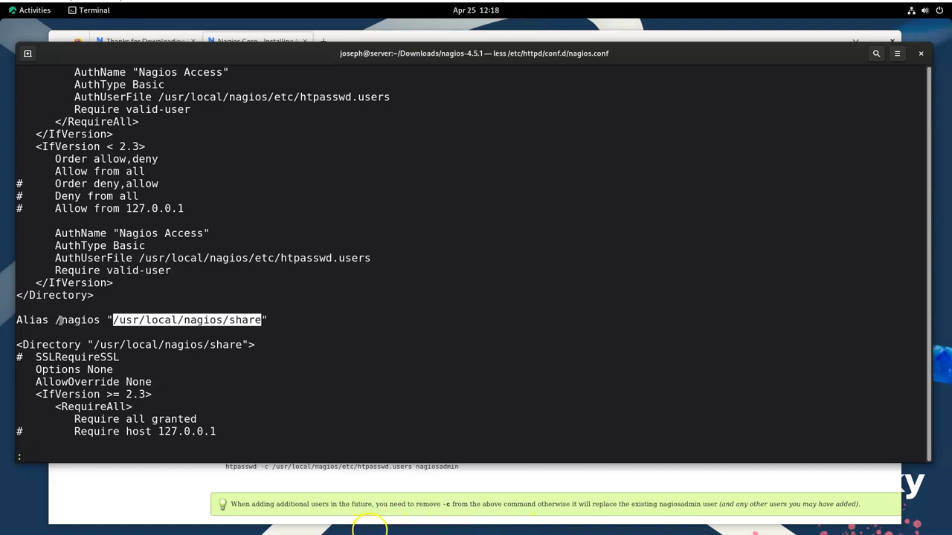
{"action": "left_click_drag", "start_coordinate": [56, 319], "coordinate": [97, 320]}
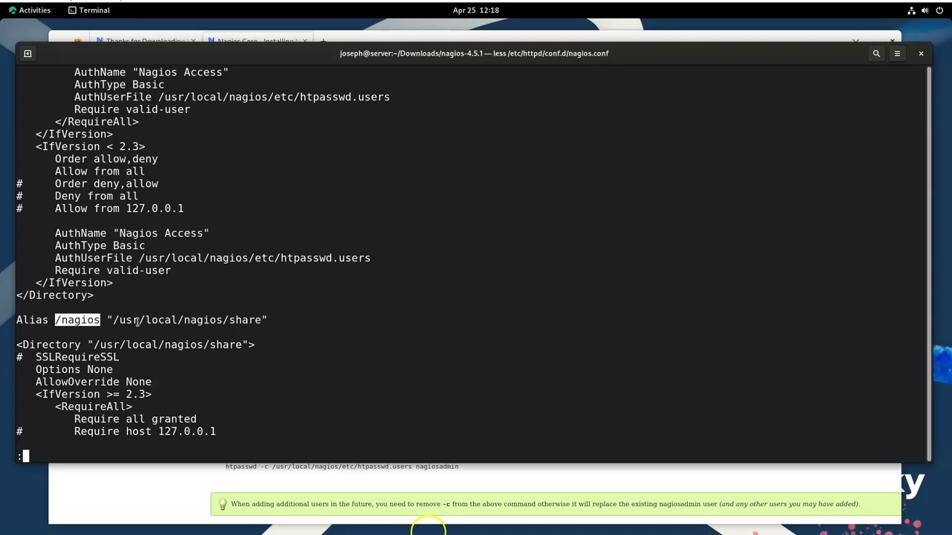
{"action": "left_click_drag", "start_coordinate": [113, 320], "coordinate": [262, 320]}
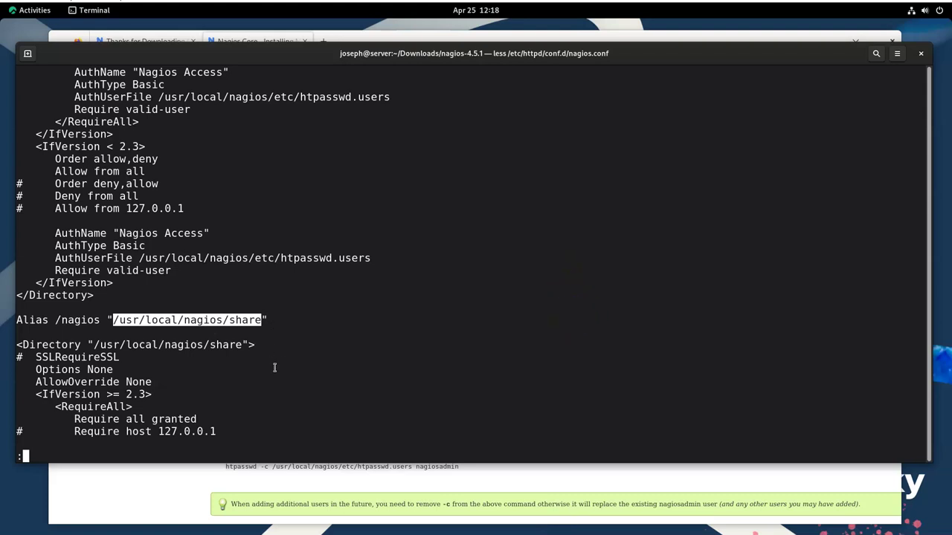
Examine the /usr/local/nagios/share directory block in nagios.conf, highlighting its directives and the htpasswd.users path, then quit the viewer
{"action": "scroll", "coordinate": [275, 367], "scroll_direction": "down", "scroll_amount": 4}
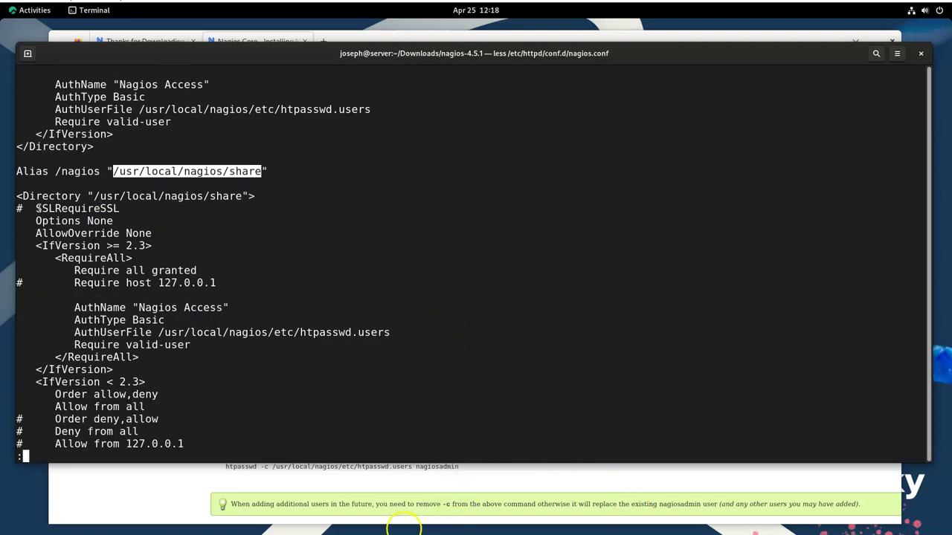
{"action": "left_click_drag", "start_coordinate": [384, 213], "coordinate": [395, 417]}
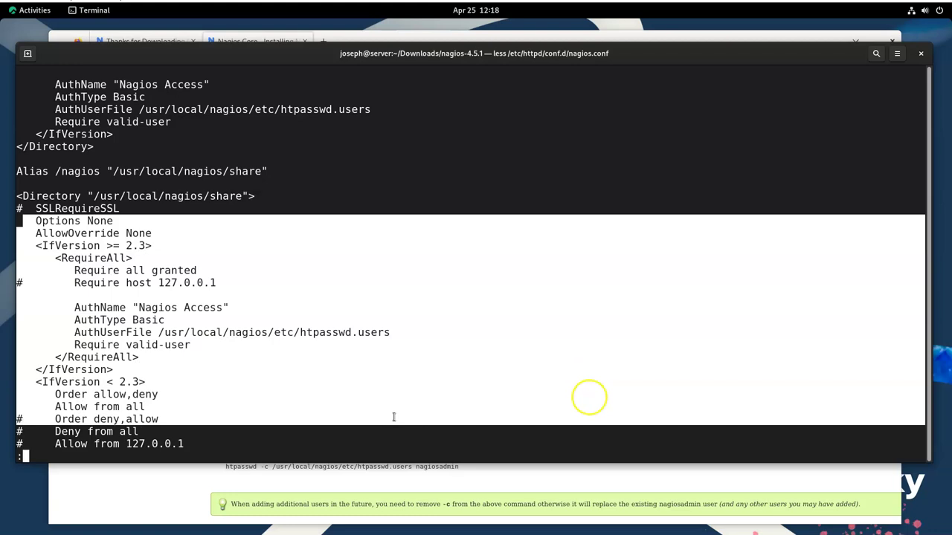
{"action": "left_click", "coordinate": [394, 417]}
{"action": "scroll", "coordinate": [394, 417], "scroll_direction": "down", "scroll_amount": 3}
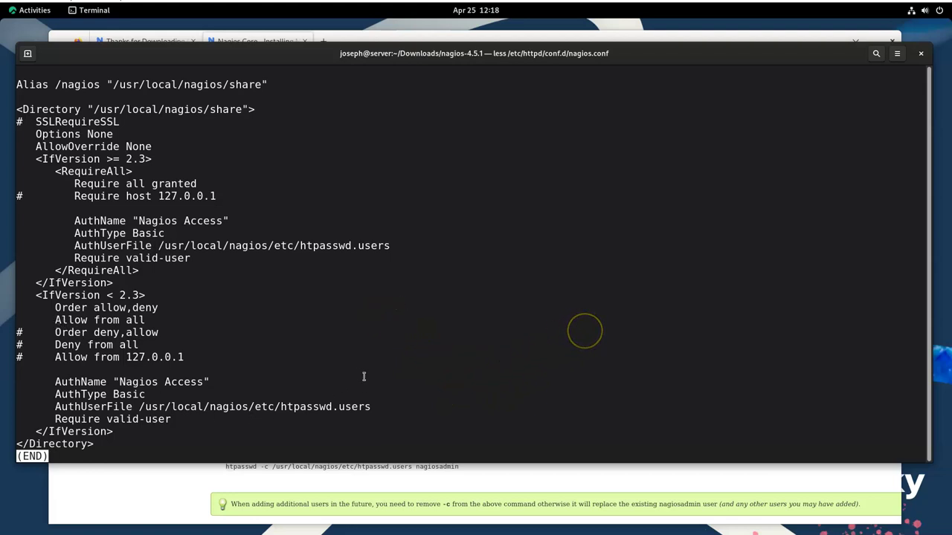
{"action": "left_click_drag", "start_coordinate": [140, 407], "coordinate": [369, 405]}
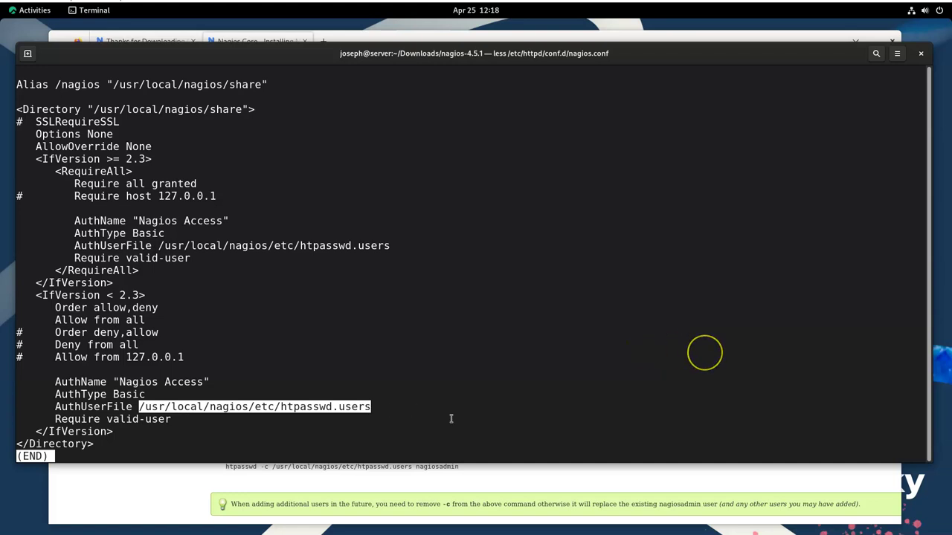
{"action": "scroll", "coordinate": [451, 419], "scroll_direction": "up", "scroll_amount": 7}
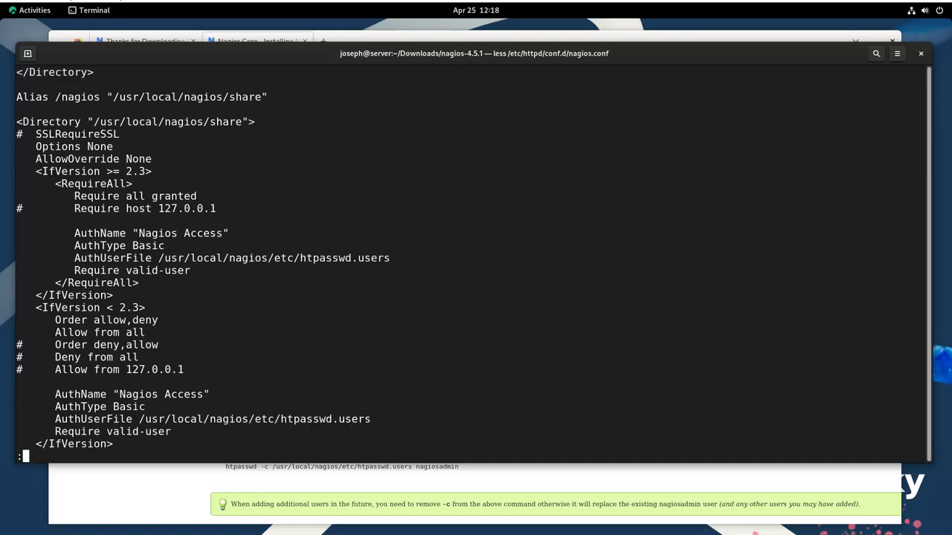
{"action": "scroll", "coordinate": [473, 260], "scroll_direction": "up", "scroll_amount": 5}
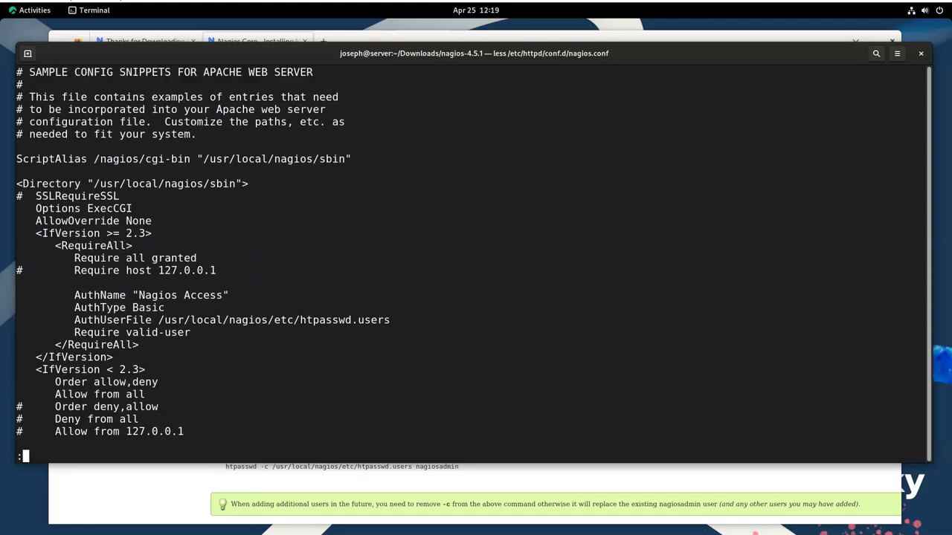
{"action": "key", "text": "q"}
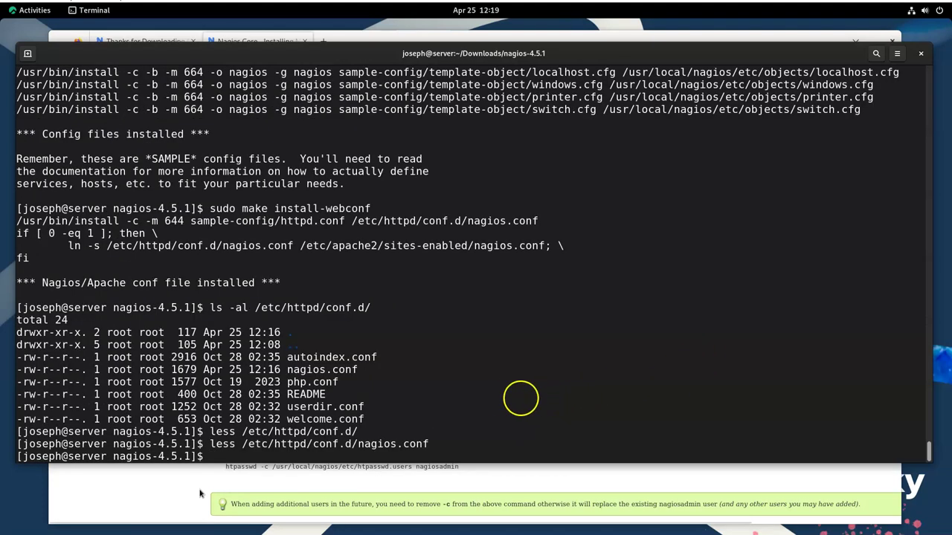
Switch to the installation guide in Firefox and read the Configure Firewall section, highlighting the RHEL 7/8/9 firewall-cmd command for port 80/tcp
{"action": "key", "text": "alt+Tab"}
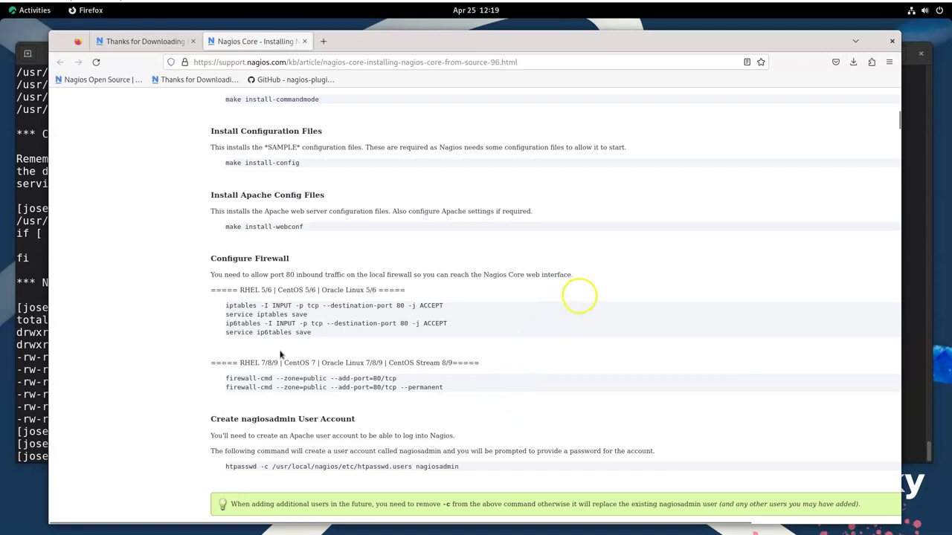
{"action": "triple_click", "coordinate": [248, 227]}
{"action": "left_click", "coordinate": [355, 246]}
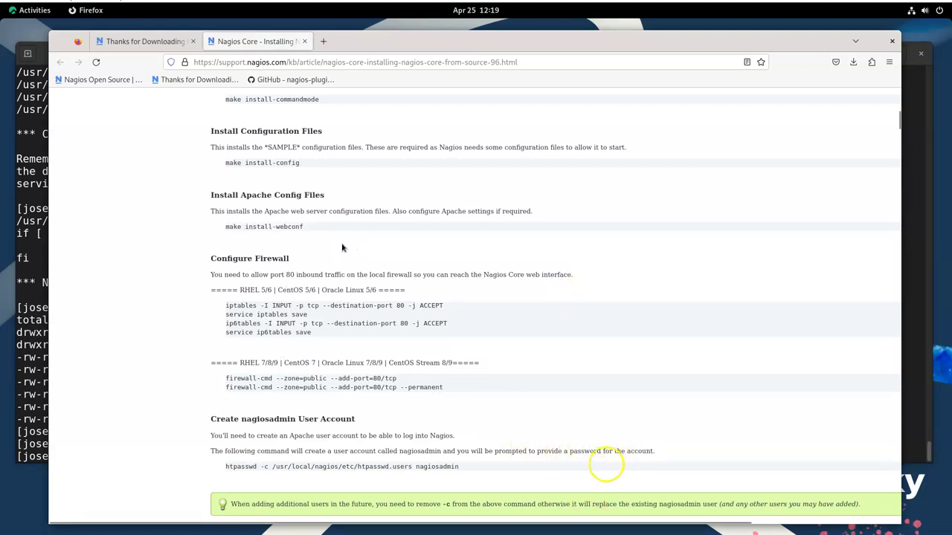
{"action": "scroll", "coordinate": [342, 247], "scroll_direction": "down", "scroll_amount": 4}
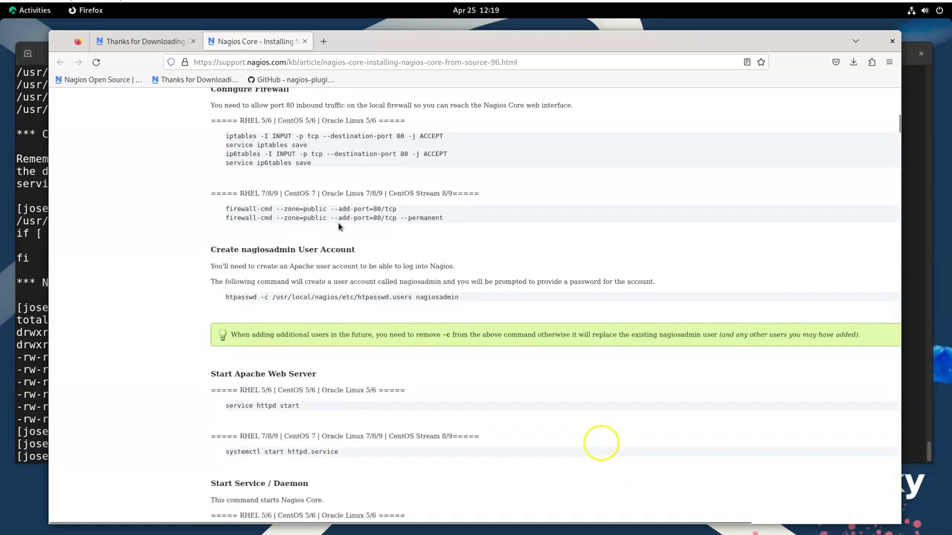
{"action": "left_click_drag", "start_coordinate": [228, 210], "coordinate": [397, 210]}
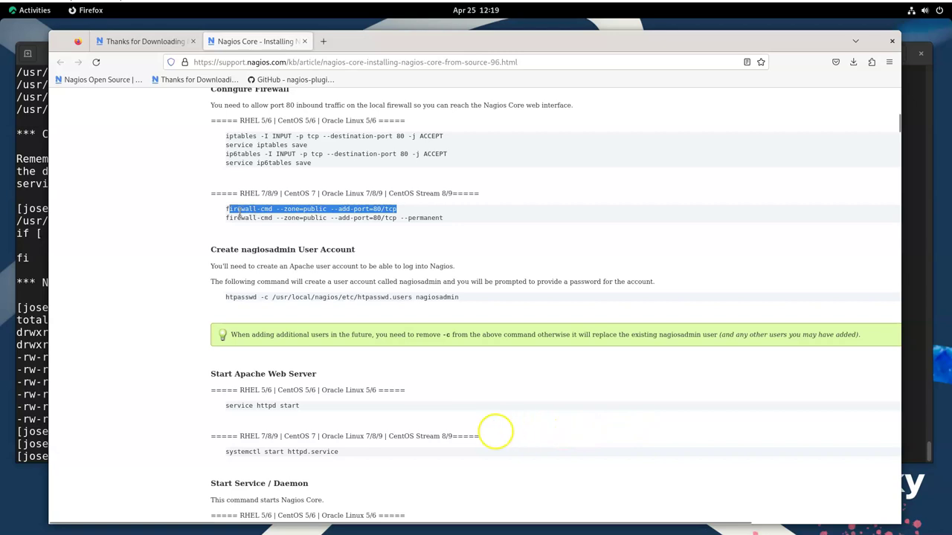
{"action": "left_click_drag", "start_coordinate": [228, 210], "coordinate": [404, 214]}
{"action": "left_click", "coordinate": [404, 214]}
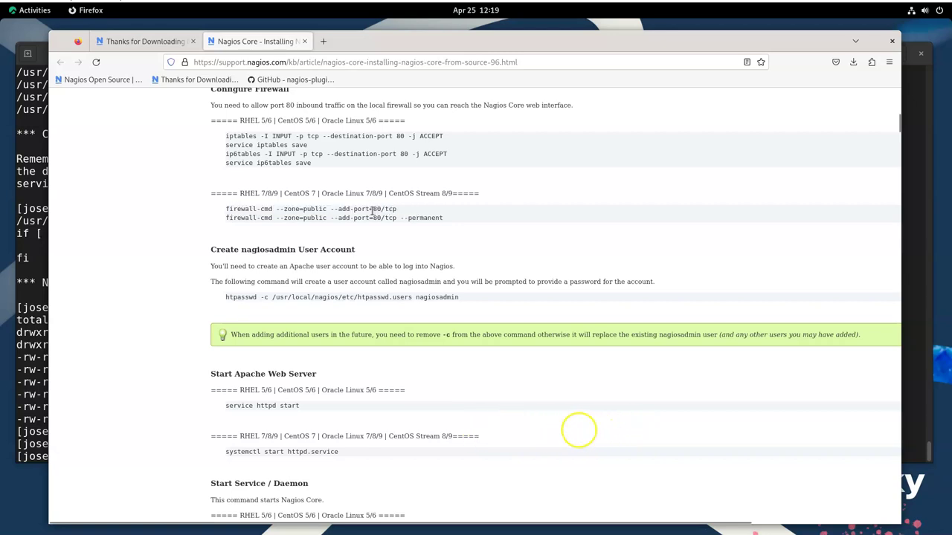
In the terminal, allow the http service with sudo firewall-cmd --add-service=http, first for the running firewall and again with --permanent
{"action": "key", "text": "alt+Tab"}
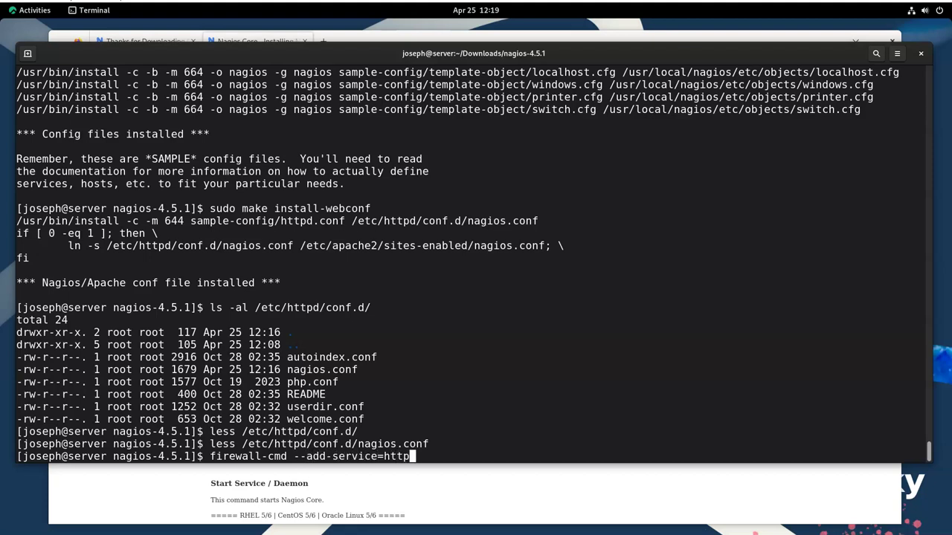
{"action": "type", "text": "sudo"}
{"action": "key", "text": "Return"}
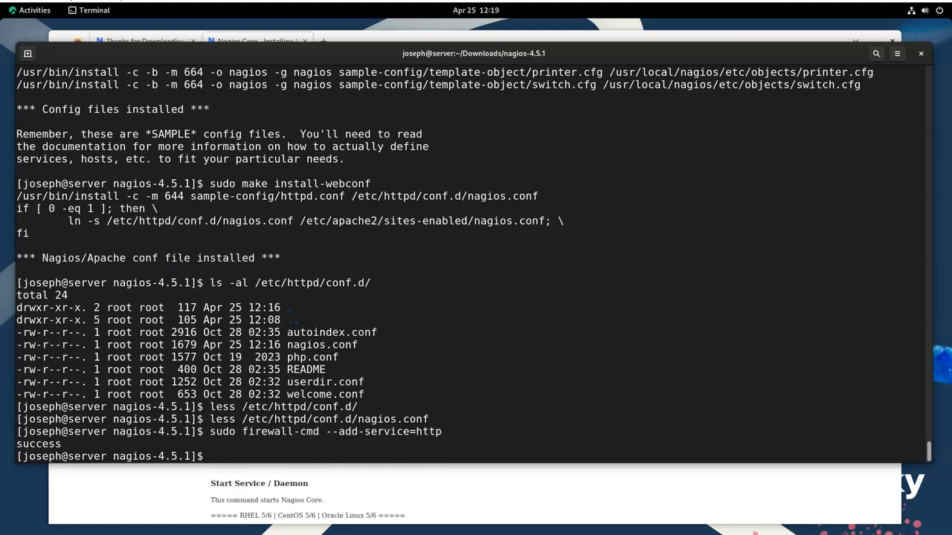
{"action": "key", "text": "Up"}
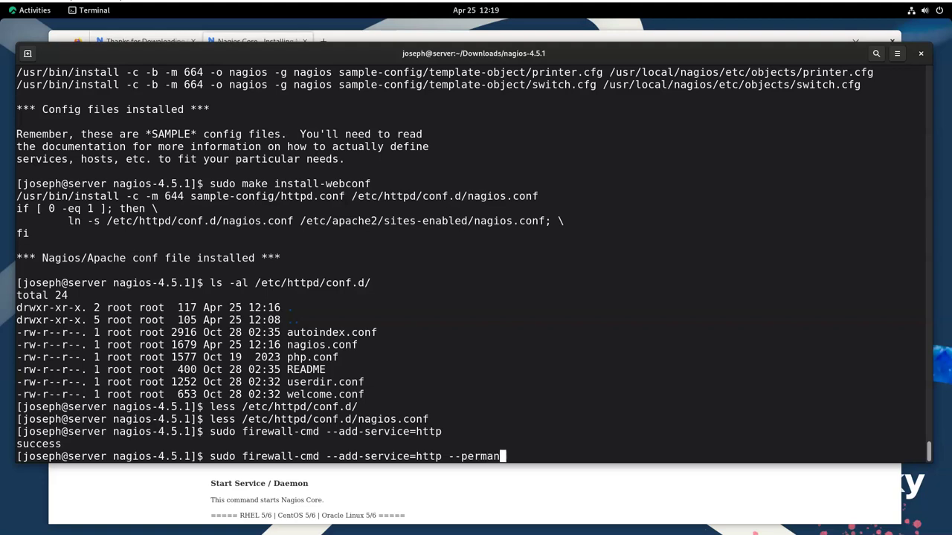
{"action": "key", "text": "Return"}
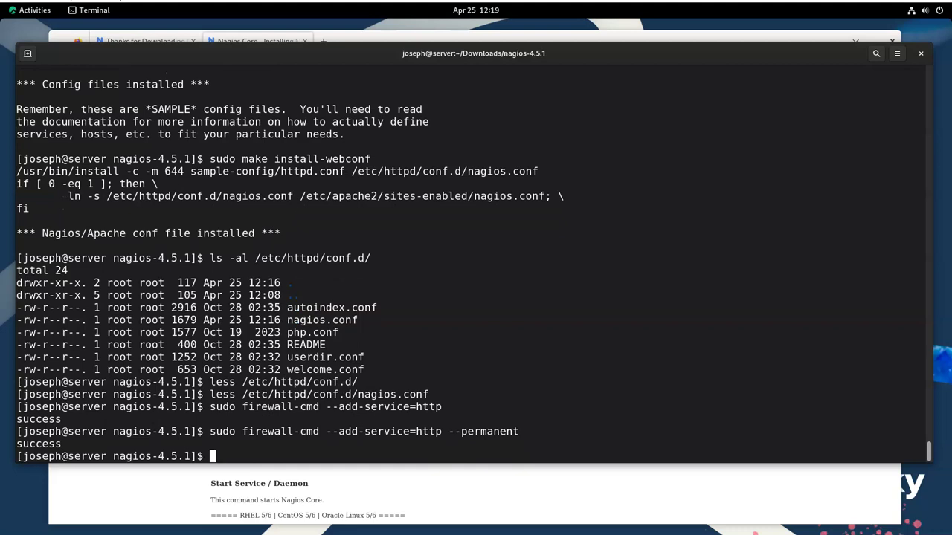
List the active firewall zone's configuration with sudo firewall-cmd --list-all
{"action": "key", "text": "Up"}
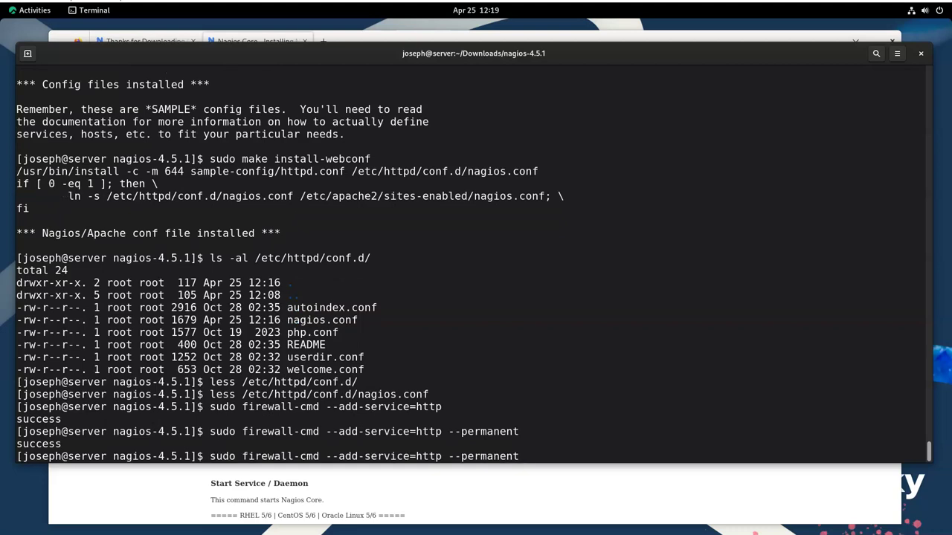
{"action": "key", "text": "BackSpace"}
{"action": "key", "text": "BackSpace"}
{"action": "key", "text": "BackSpace"}
{"action": "key", "text": "BackSpace"}
{"action": "key", "text": "BackSpace"}
{"action": "key", "text": "BackSpace"}
{"action": "key", "text": "BackSpace"}
{"action": "key", "text": "BackSpace"}
{"action": "key", "text": "BackSpace"}
{"action": "key", "text": "BackSpace"}
{"action": "key", "text": "BackSpace"}
{"action": "key", "text": "BackSpace"}
{"action": "key", "text": "BackSpace"}
{"action": "key", "text": "BackSpace"}
{"action": "key", "text": "BackSpace"}
{"action": "key", "text": "BackSpace"}
{"action": "key", "text": "BackSpace"}
{"action": "key", "text": "BackSpace"}
{"action": "key", "text": "BackSpace"}
{"action": "key", "text": "BackSpace"}
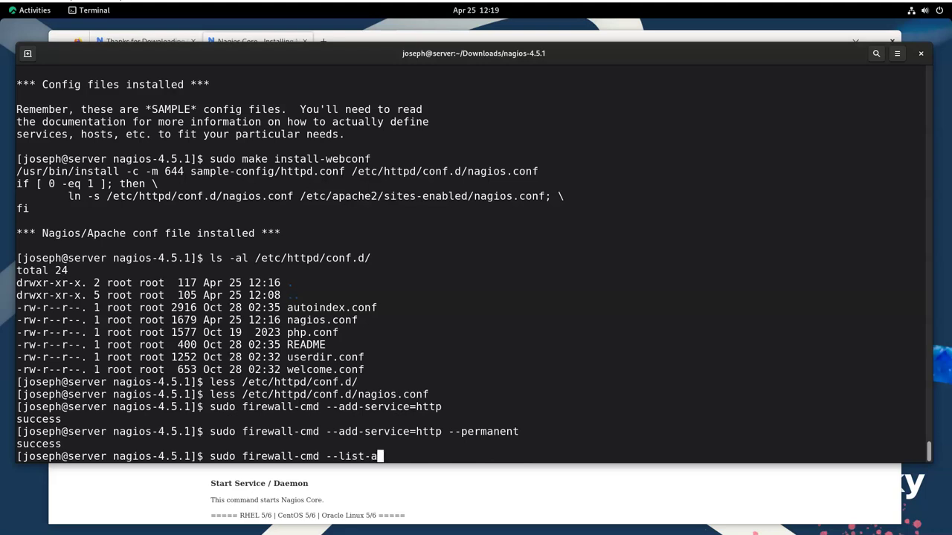
{"action": "key", "text": "Return"}
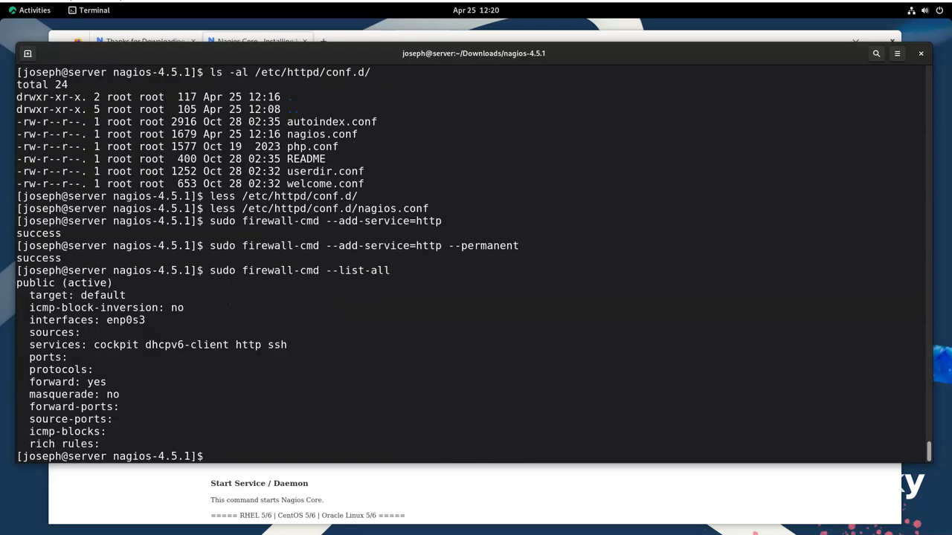
Examine the services line of the firewall listing, highlighting the ssh and dhcpv6-client entries
{"action": "double_click", "coordinate": [275, 345]}
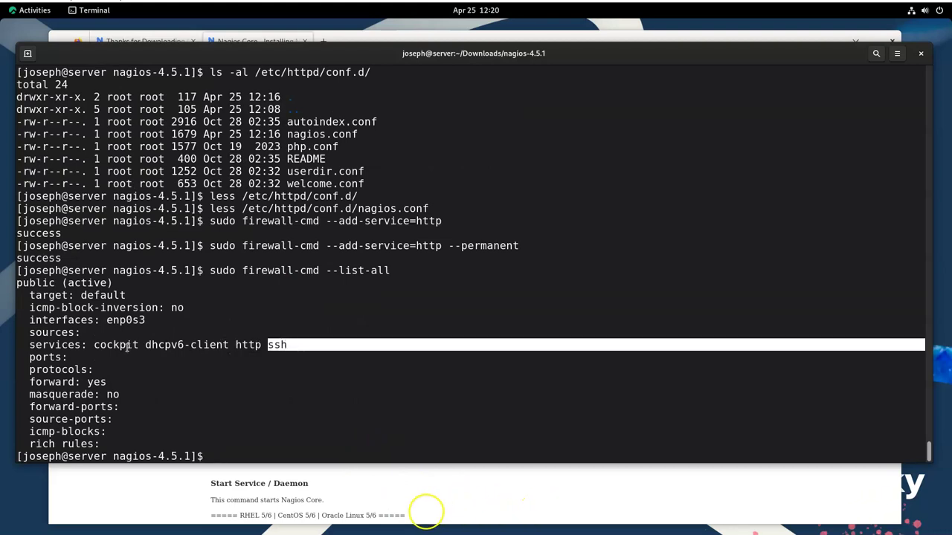
{"action": "left_click_drag", "start_coordinate": [145, 344], "coordinate": [223, 344]}
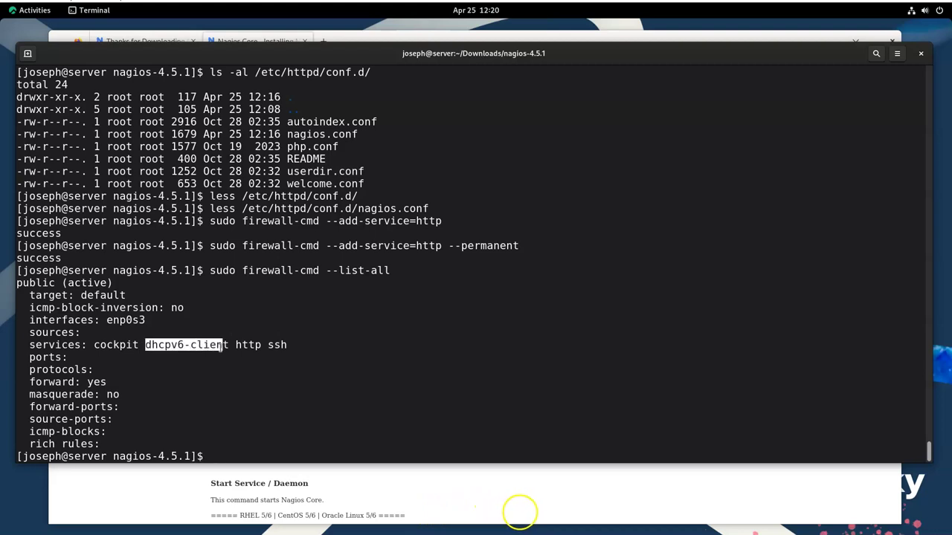
{"action": "left_click", "coordinate": [223, 344]}
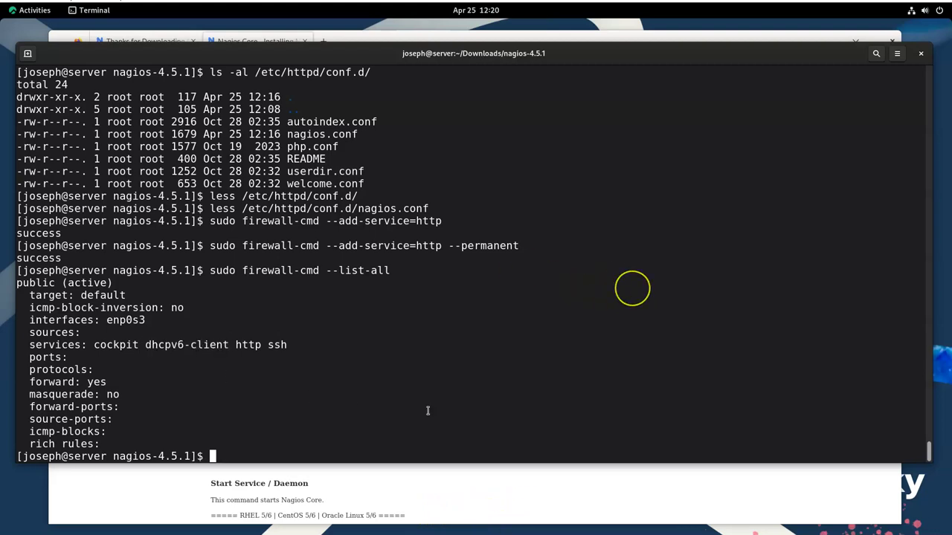
{"action": "key", "text": "Up"}
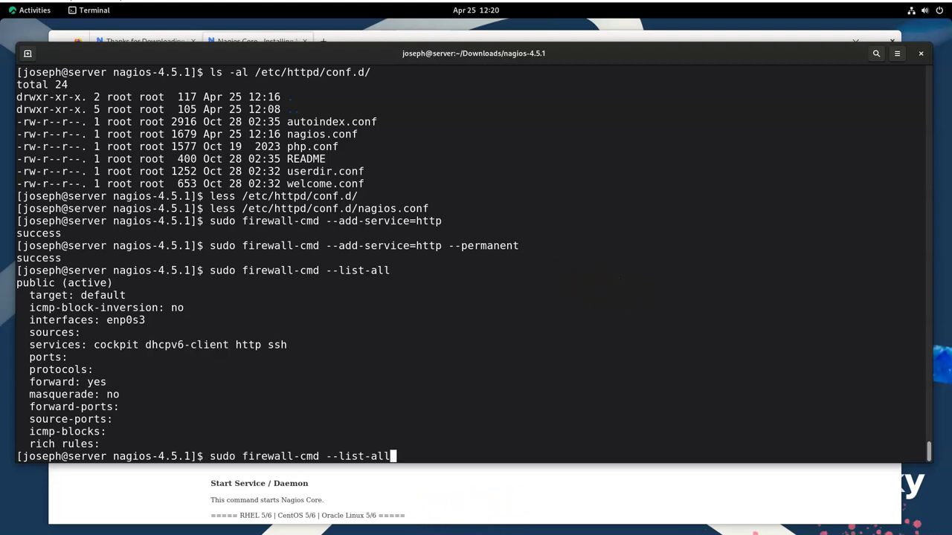
{"action": "key", "text": "Up"}
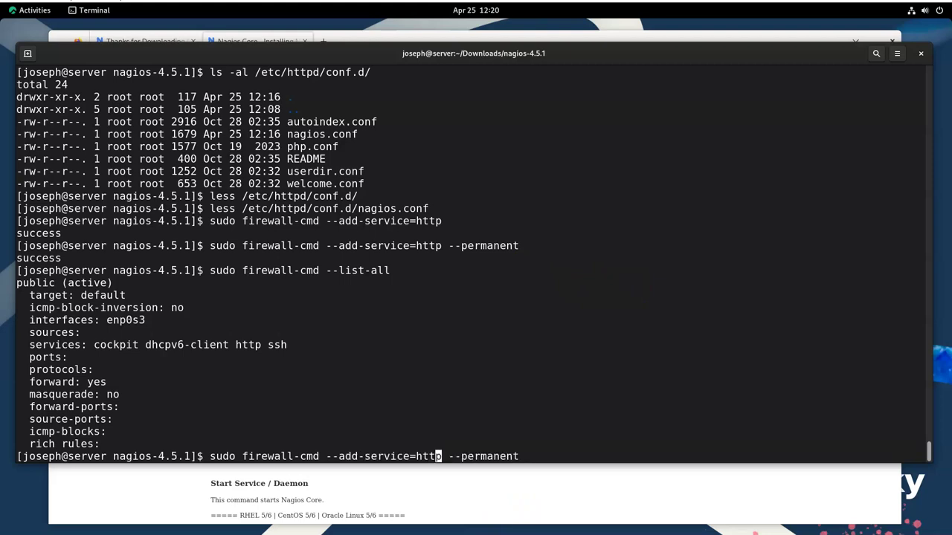
{"action": "type", "text": "s"}
{"action": "key", "text": "BackSpace"}
{"action": "key", "text": "ctrl+w"}
{"action": "key", "text": "ctrl+w"}
{"action": "key", "text": "ctrl+w"}
{"action": "key", "text": "ctrl+w"}
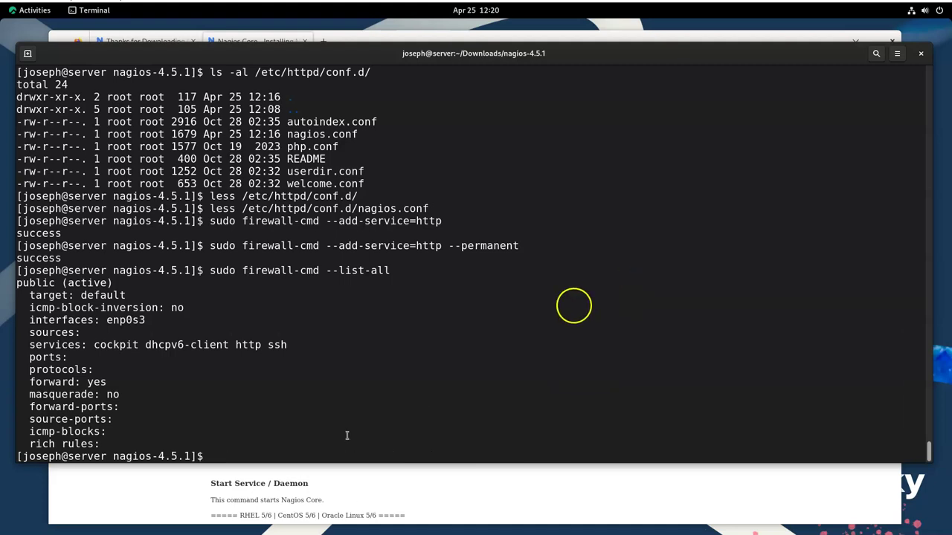
In the Firefox guide, examine the Create nagiosadmin User Account section, highlighting htpasswd, the -c option, the users file path and nagiosadmin
{"action": "key", "text": "alt+Tab"}
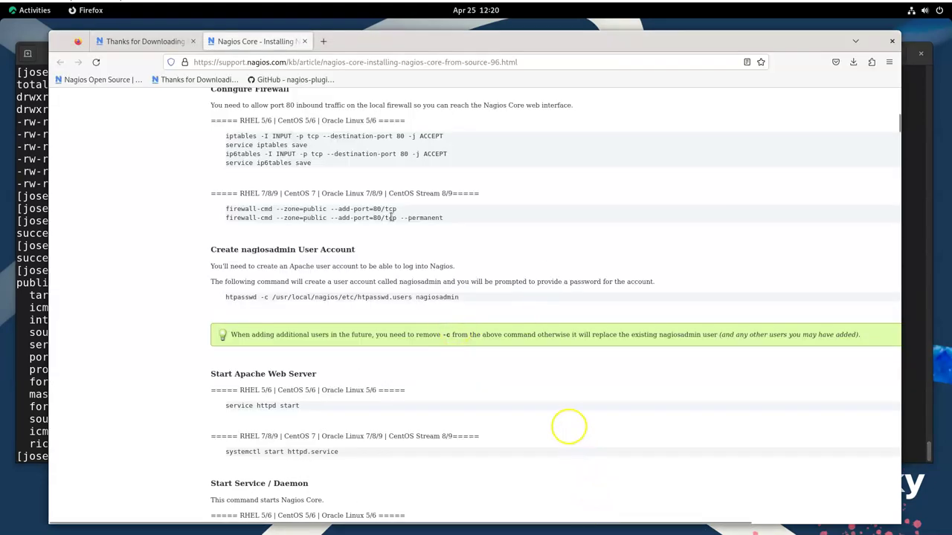
{"action": "scroll", "coordinate": [373, 255], "scroll_direction": "down", "scroll_amount": 3}
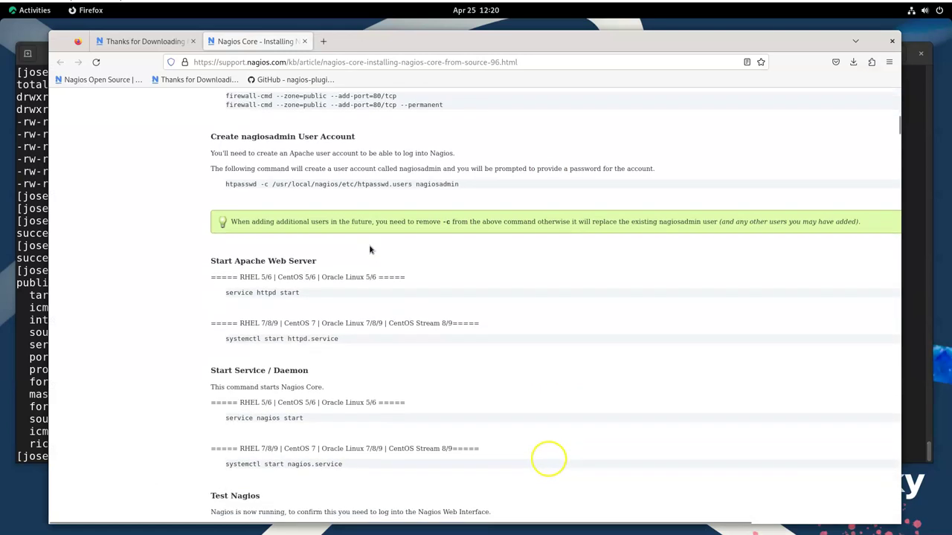
{"action": "double_click", "coordinate": [242, 140]}
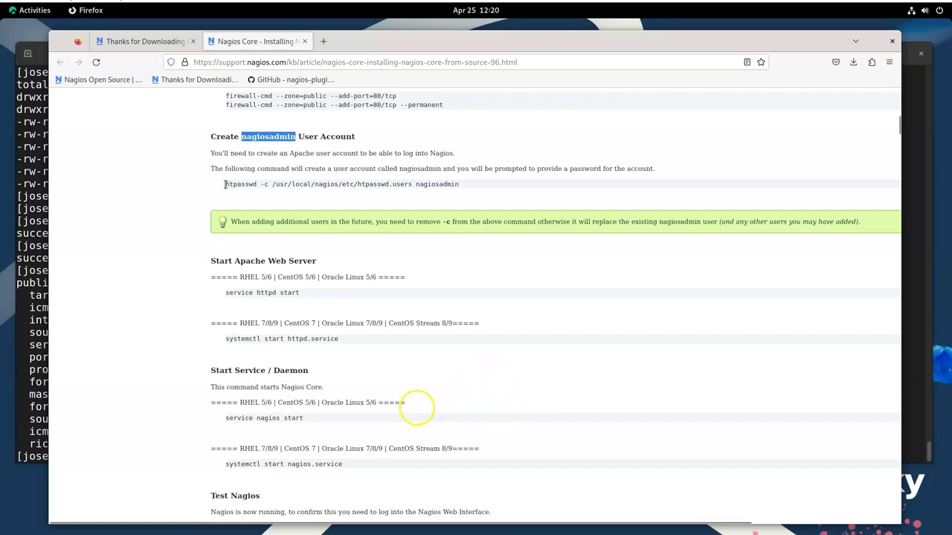
{"action": "left_click_drag", "start_coordinate": [227, 185], "coordinate": [257, 186]}
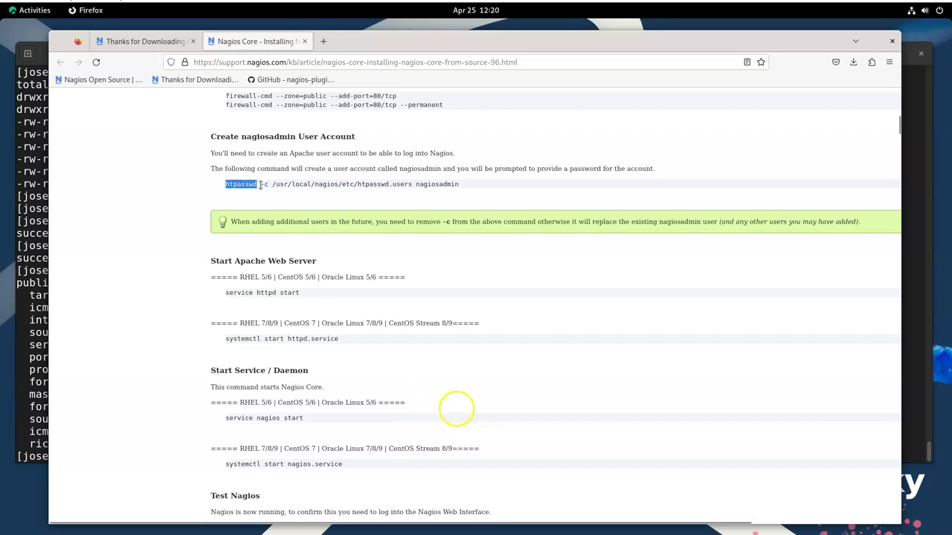
{"action": "double_click", "coordinate": [264, 184]}
{"action": "left_click_drag", "start_coordinate": [272, 184], "coordinate": [416, 185]}
{"action": "double_click", "coordinate": [434, 185]}
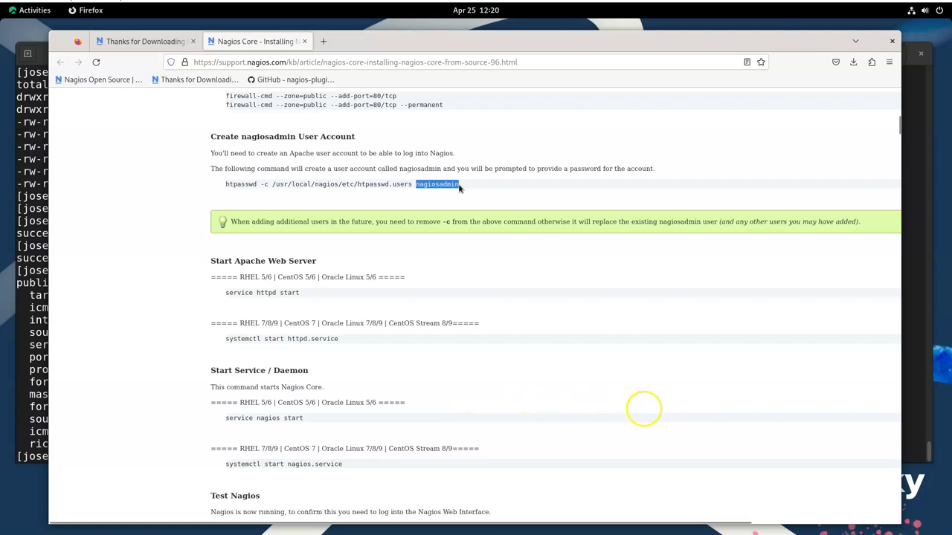
{"action": "left_click", "coordinate": [417, 185]}
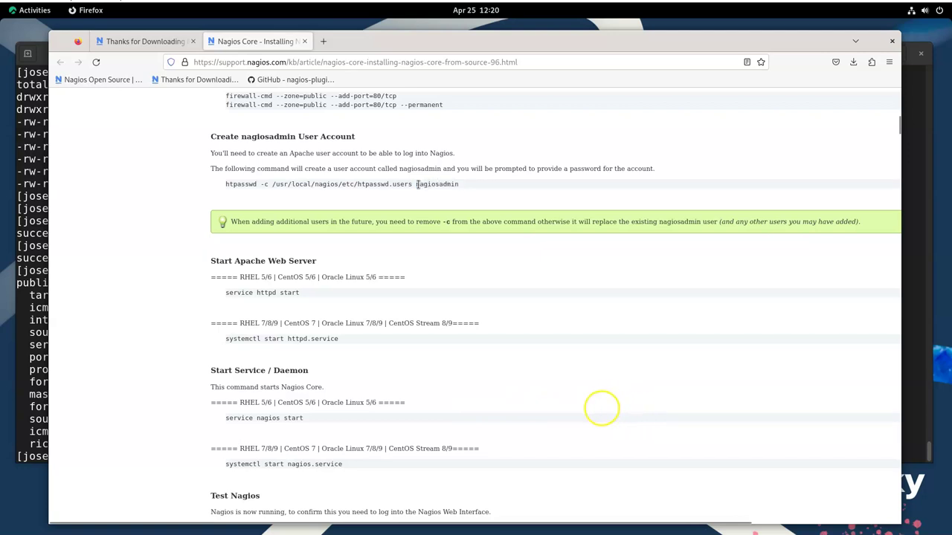
{"action": "left_click_drag", "start_coordinate": [417, 185], "coordinate": [460, 184]}
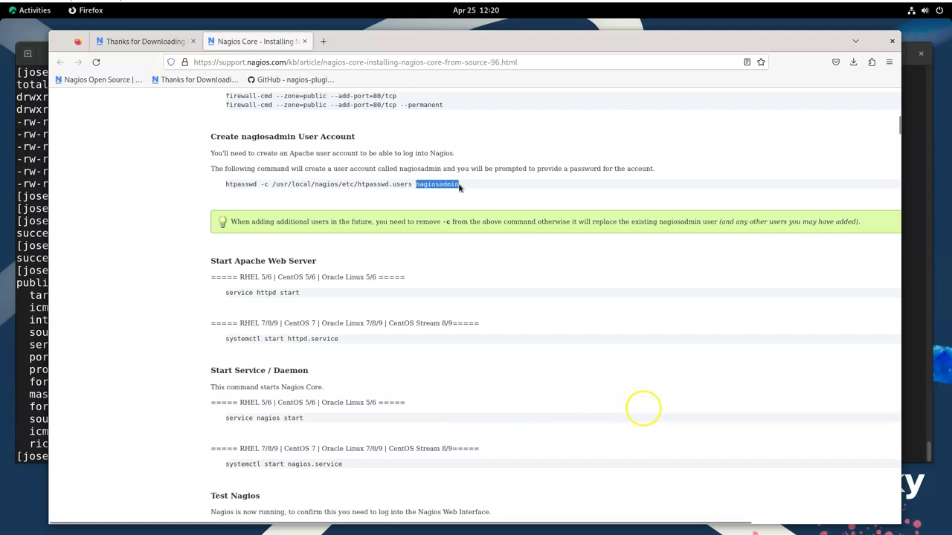
{"action": "left_click", "coordinate": [463, 186]}
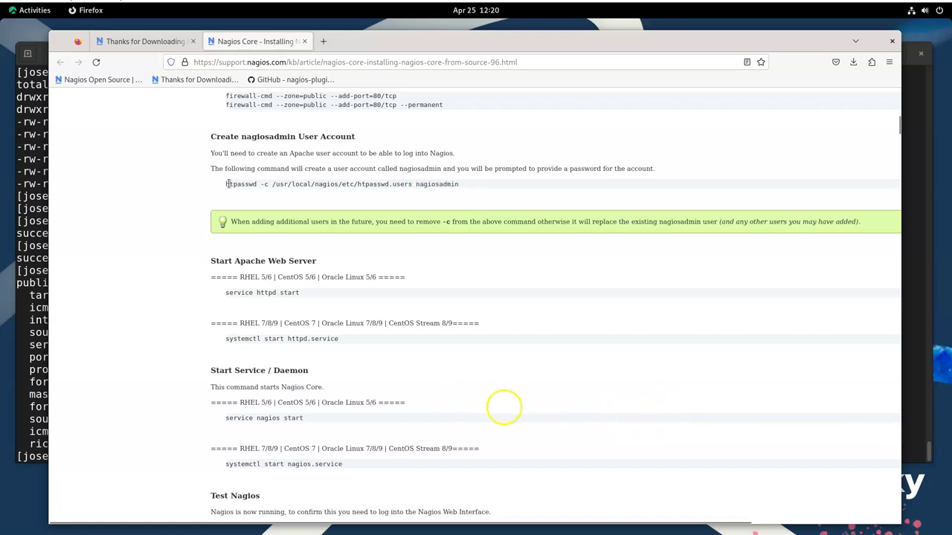
Copy the command htpasswd -c /usr/local/nagios/etc/htpasswd.users nagiosadmin from the guide and return to the terminal
{"action": "left_click_drag", "start_coordinate": [226, 185], "coordinate": [471, 187]}
{"action": "key", "text": "ctrl+c"}
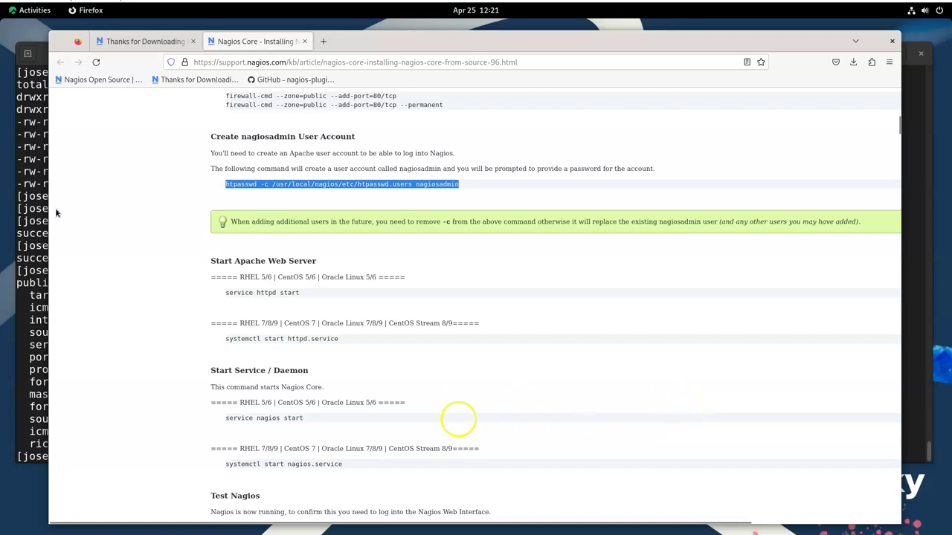
{"action": "left_click", "coordinate": [26, 223]}
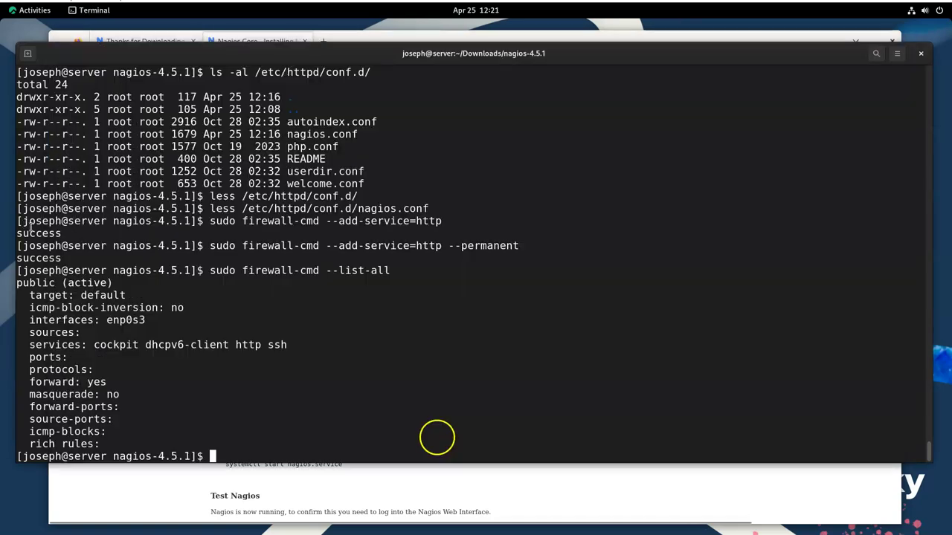
Run sudo htpasswd -c /usr/local/nagios/etc/htpasswd.users nagiosadmin, entering and confirming the new account password
{"action": "right_click", "coordinate": [298, 355]}
{"action": "left_click", "coordinate": [337, 390]}
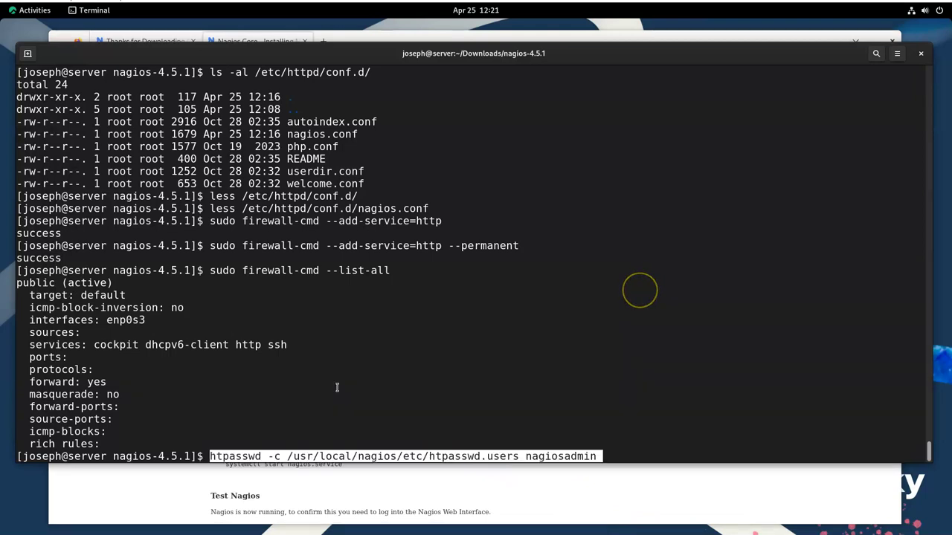
{"action": "key", "text": "Home"}
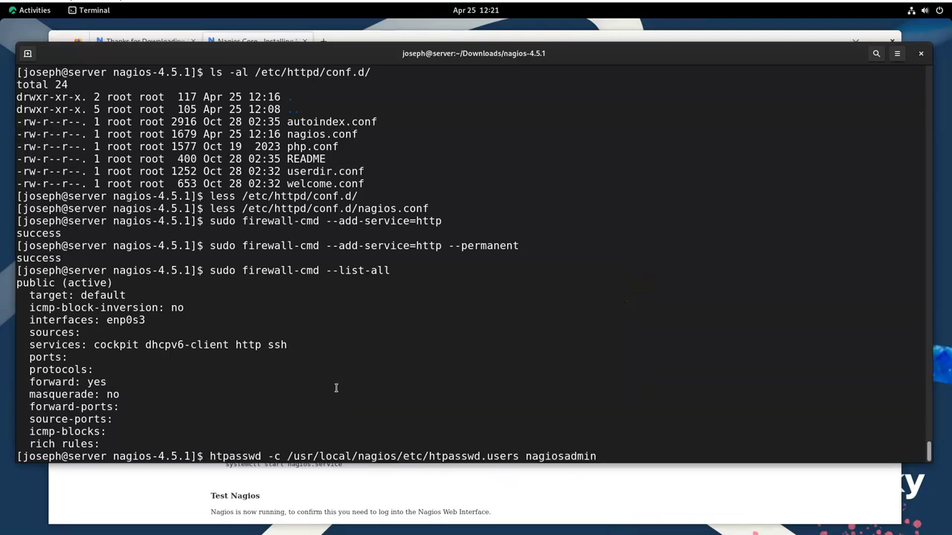
{"action": "type", "text": "sudo"}
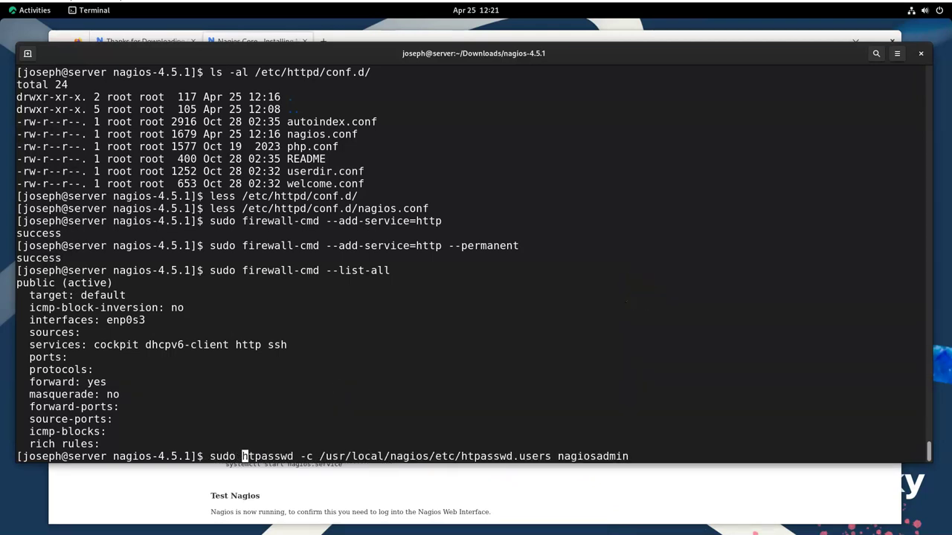
{"action": "key", "text": "Return"}
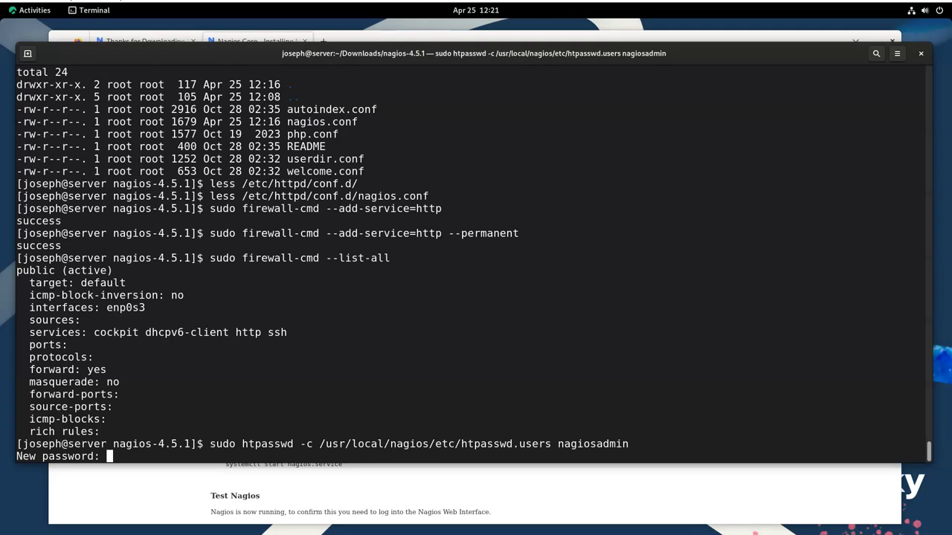
{"action": "key", "text": "Return"}
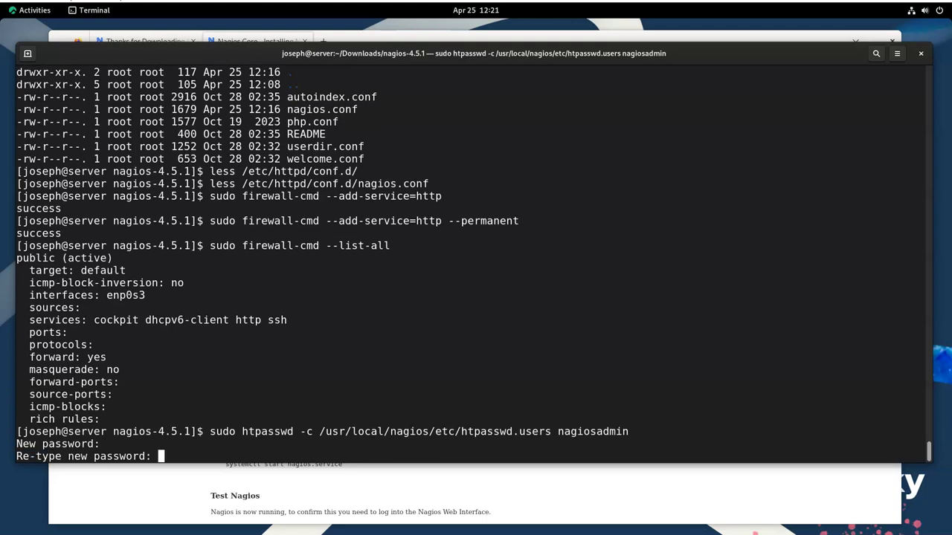
{"action": "key", "text": "Return"}
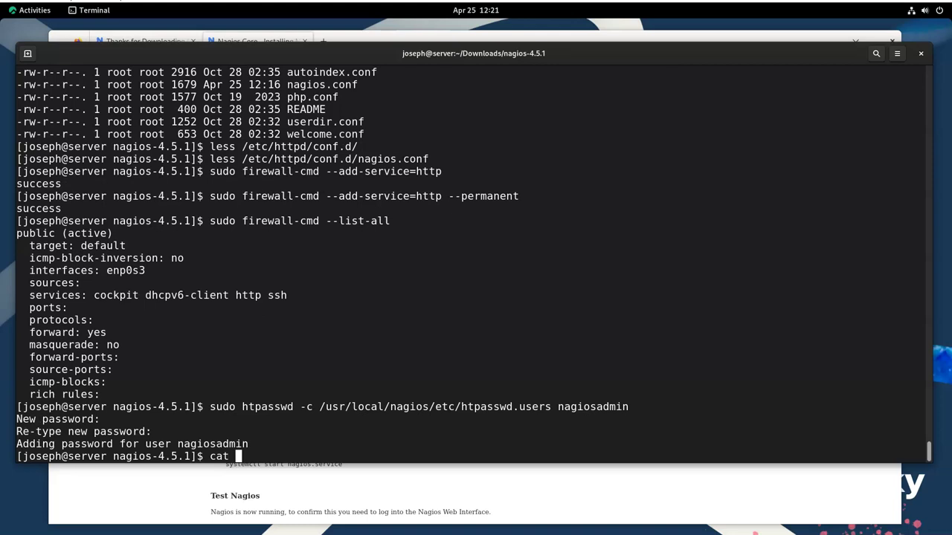
Print /usr/local/nagios/etc/htpasswd.users with cat and examine the hashed password stored for nagiosadmin
{"action": "left_click_drag", "start_coordinate": [319, 407], "coordinate": [551, 407]}
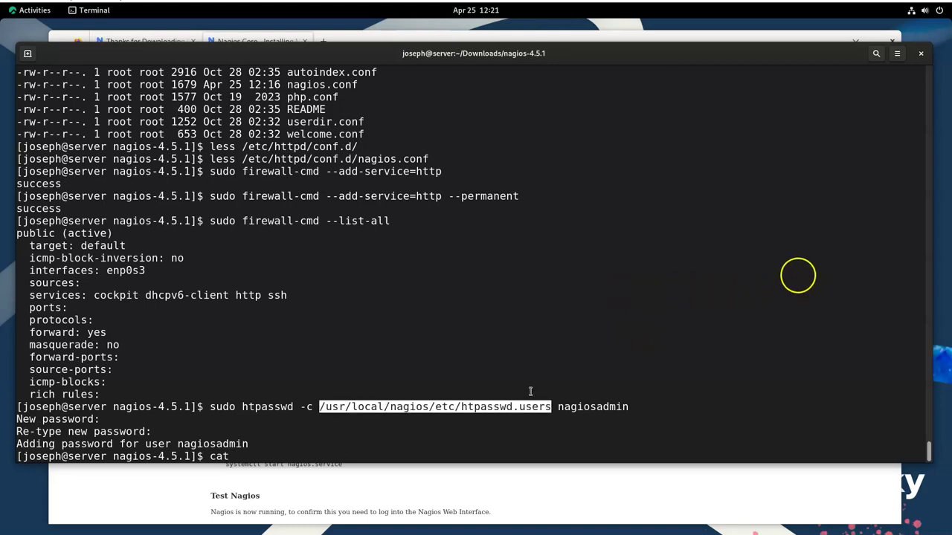
{"action": "middle_click", "coordinate": [798, 276]}
{"action": "key", "text": "Return"}
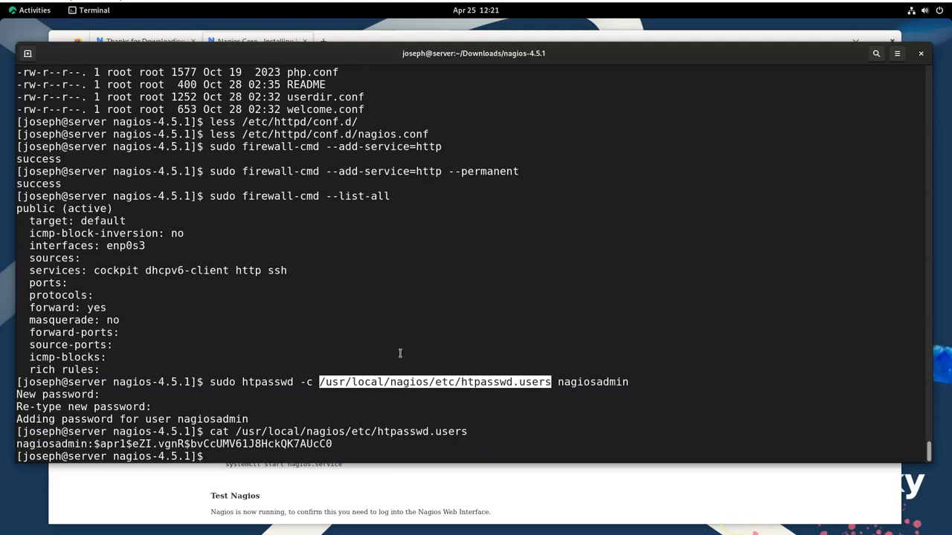
{"action": "left_click_drag", "start_coordinate": [17, 444], "coordinate": [332, 444]}
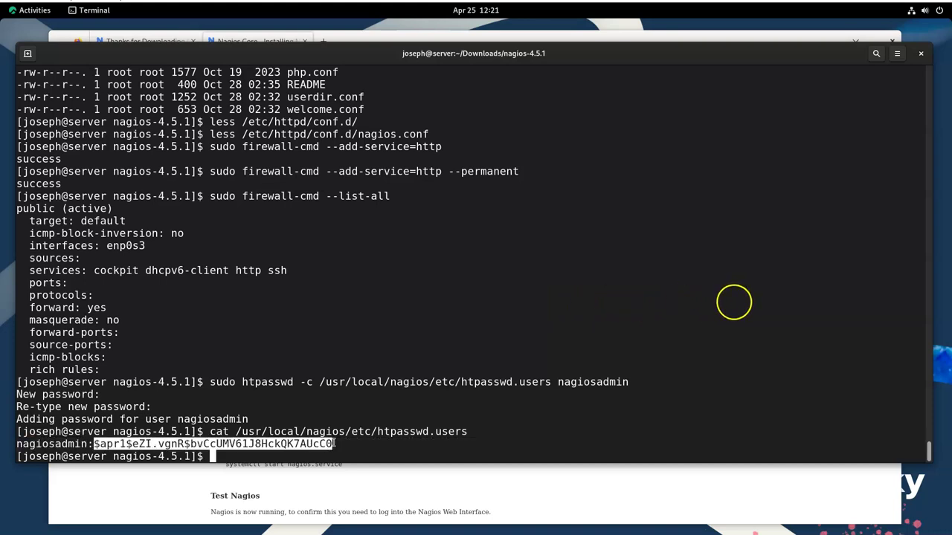
{"action": "left_click", "coordinate": [389, 446]}
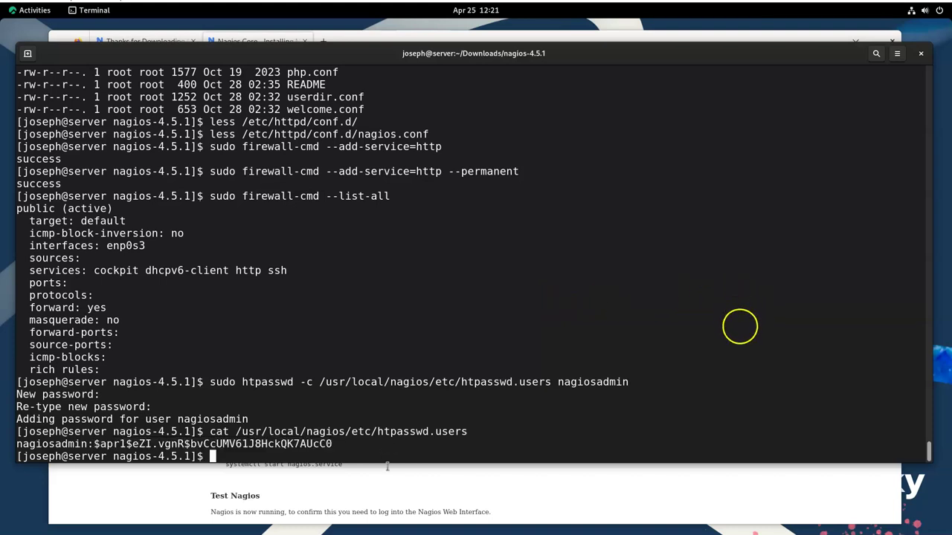
In the Firefox guide, examine the RHEL 7/8/9 commands for starting httpd.service and nagios.service, highlighting each one
{"action": "left_click", "coordinate": [673, 505]}
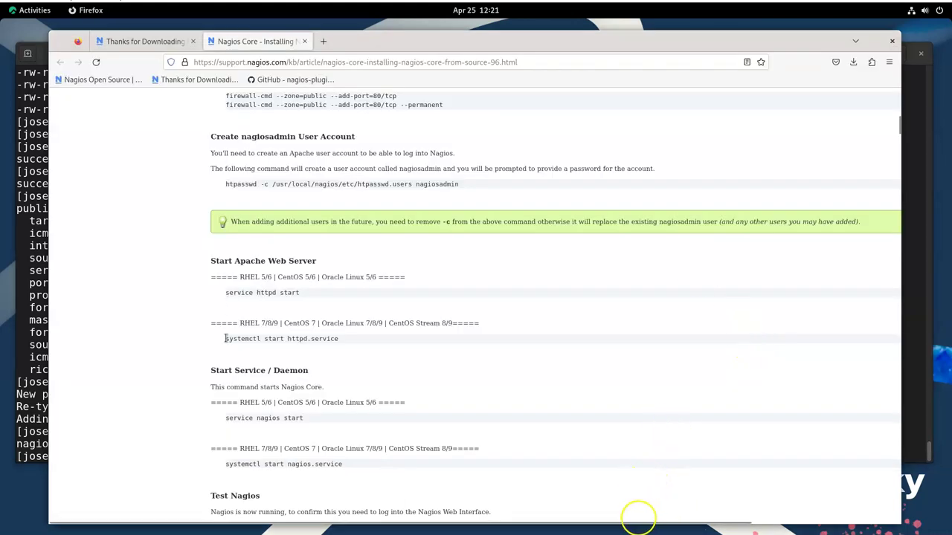
{"action": "left_click_drag", "start_coordinate": [225, 338], "coordinate": [351, 340]}
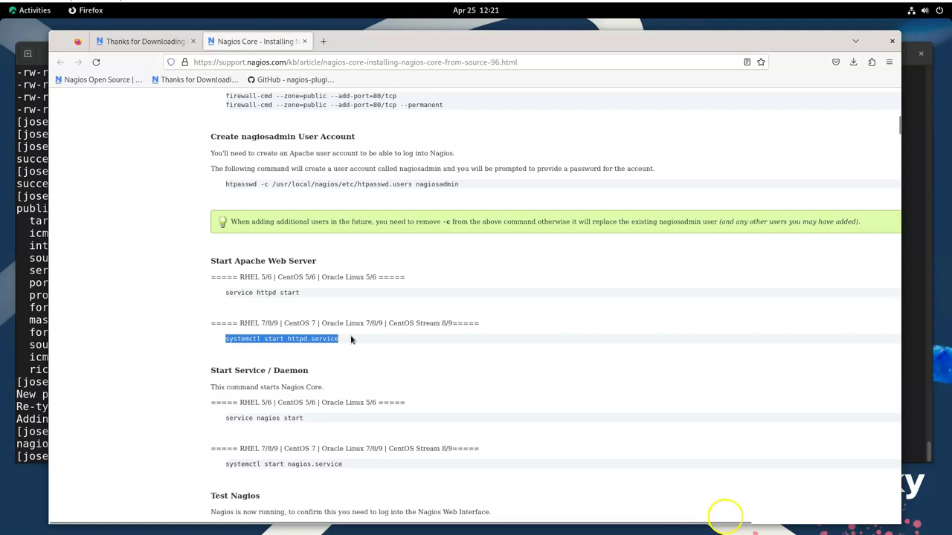
{"action": "scroll", "coordinate": [357, 351], "scroll_direction": "down", "scroll_amount": 3}
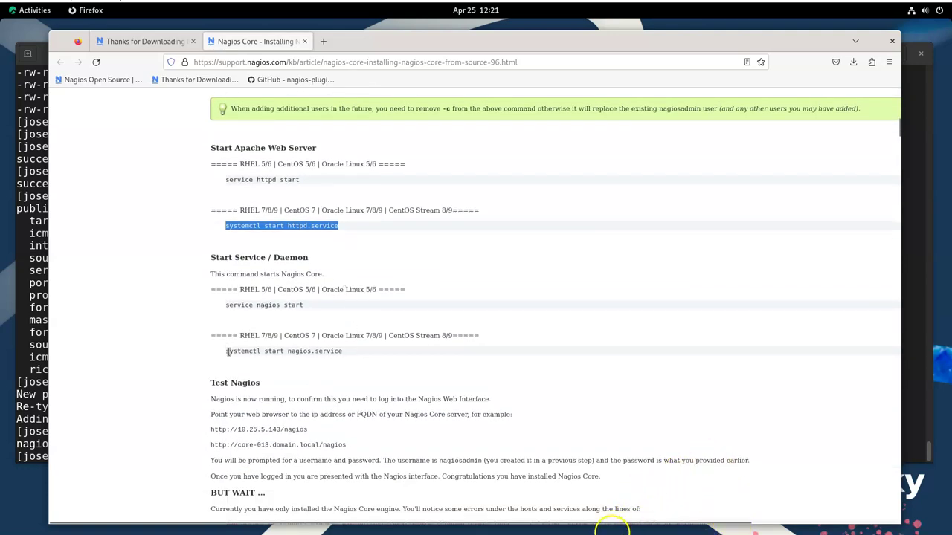
{"action": "left_click_drag", "start_coordinate": [226, 351], "coordinate": [358, 356]}
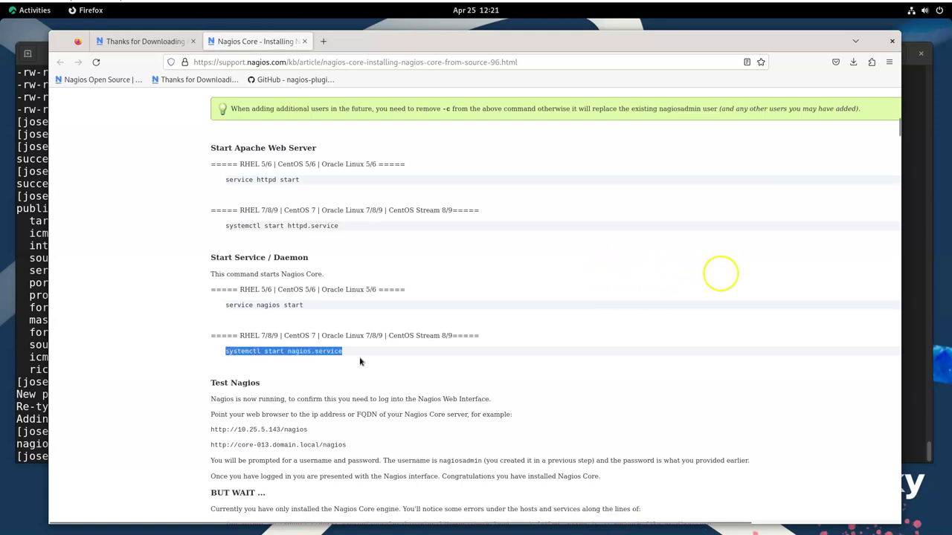
{"action": "left_click_drag", "start_coordinate": [227, 227], "coordinate": [348, 228]}
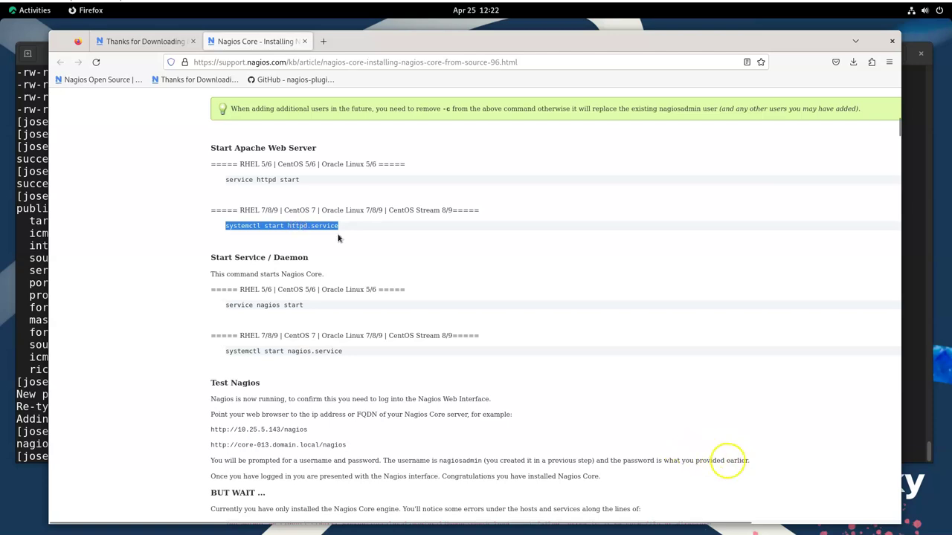
Back in the terminal, start the Apache and Nagios services with sudo systemctl start httpd and sudo systemctl start nagios
{"action": "left_click", "coordinate": [27, 326]}
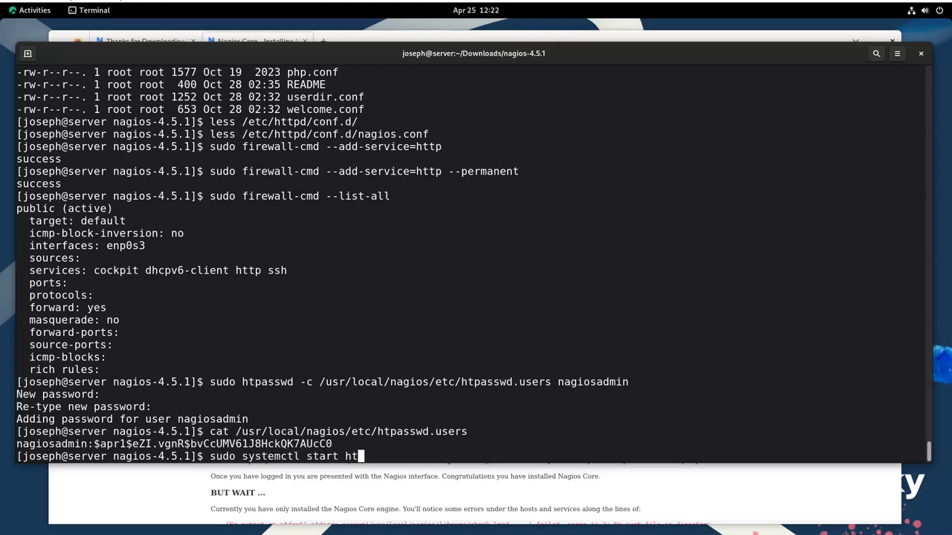
{"action": "key", "text": "Return"}
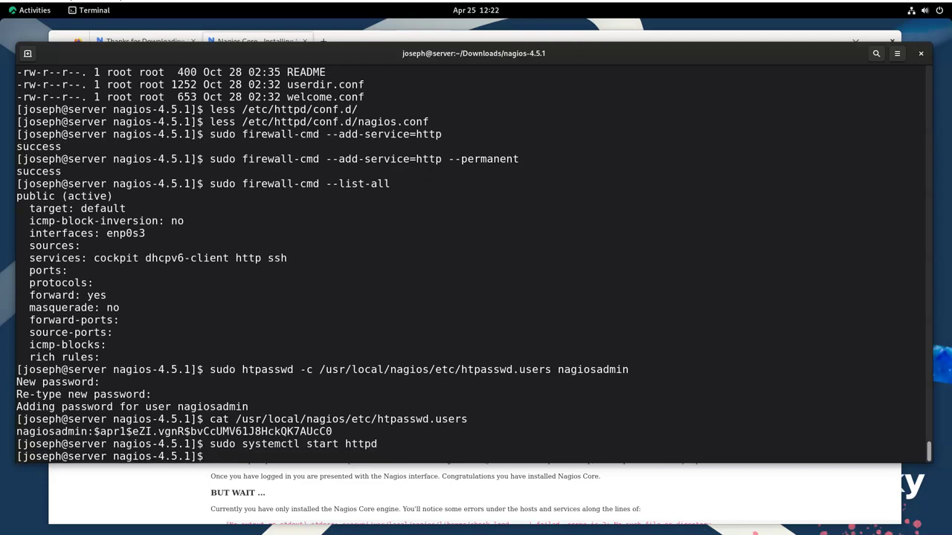
{"action": "key", "text": "Up"}
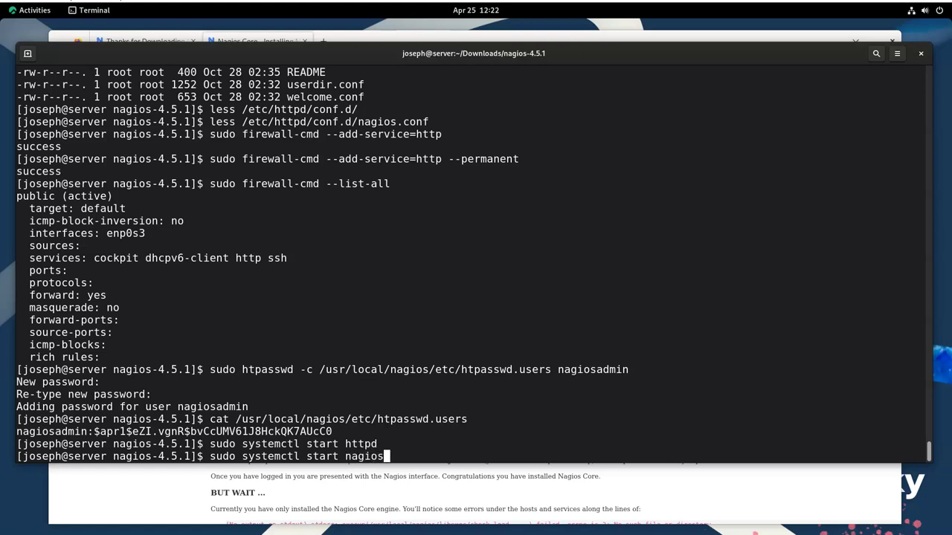
{"action": "key", "text": "Return"}
Recall the sudo systemctl start nagios command at the prompt
{"action": "key", "text": "Up"}
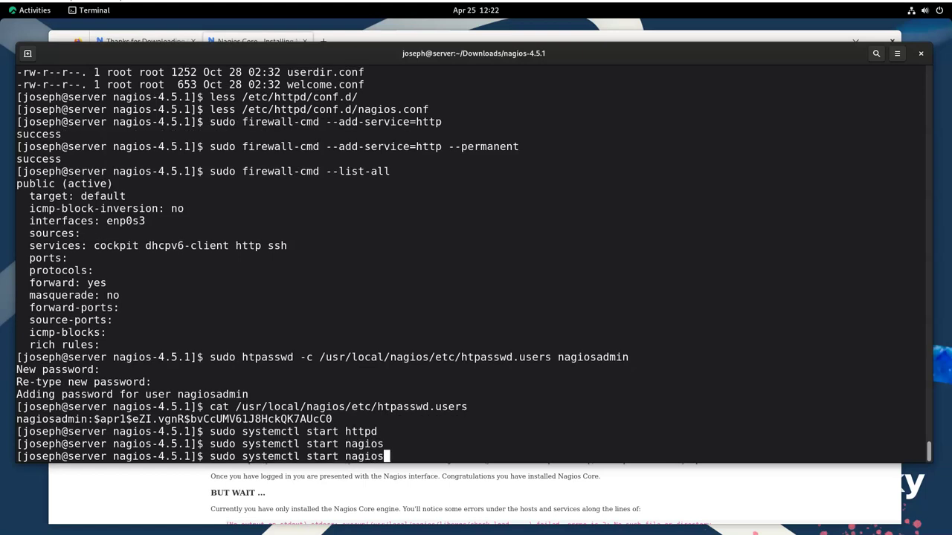
Enable the nagios service at startup by running "sudo systemctl enable nagios"
{"action": "key", "text": "BackSpace"}
{"action": "key", "text": "BackSpace"}
{"action": "key", "text": "BackSpace"}
{"action": "key", "text": "BackSpace"}
{"action": "key", "text": "BackSpace"}
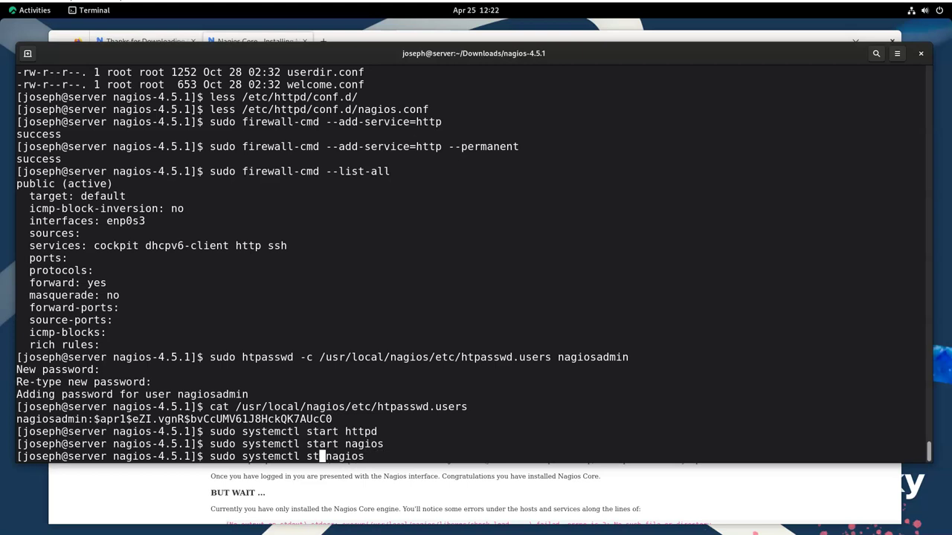
{"action": "type", "text": "enable"}
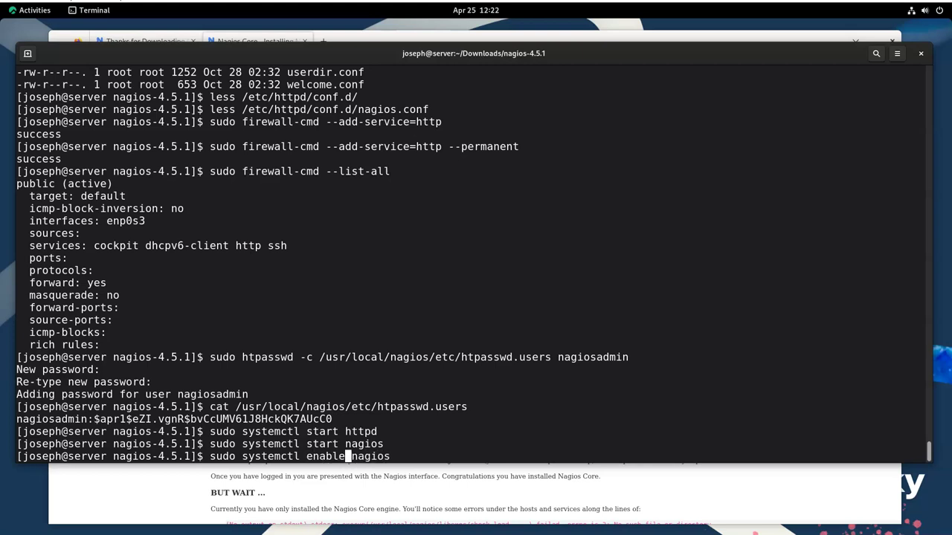
{"action": "key", "text": "Return"}
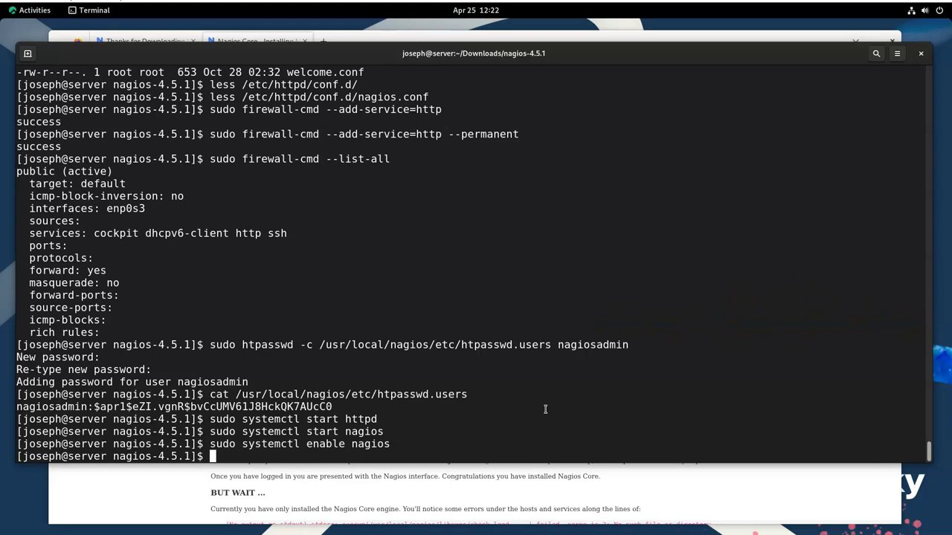
Switch to Firefox and read the installation guide's Test Nagios section, including the example web address and the note on missing plugins
{"action": "left_click", "coordinate": [112, 492]}
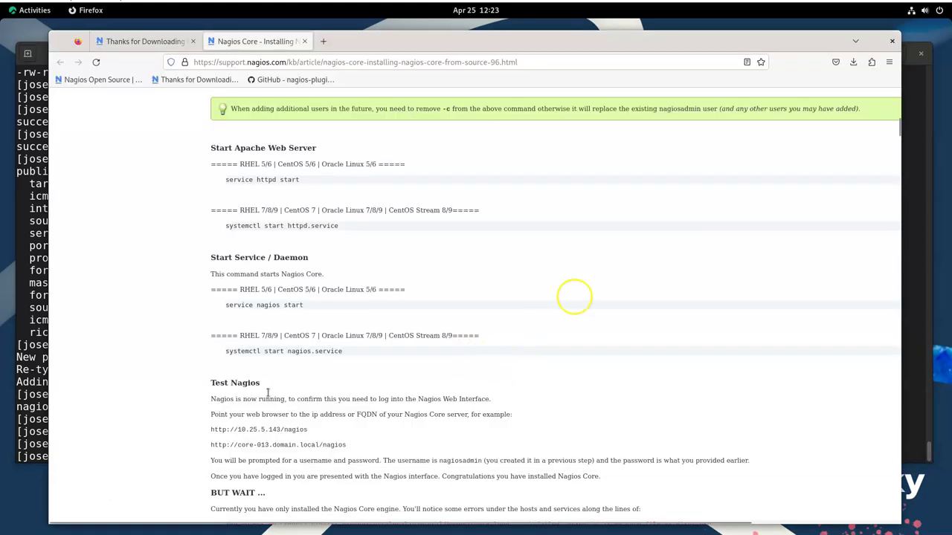
{"action": "scroll", "coordinate": [298, 305], "scroll_direction": "down", "scroll_amount": 4}
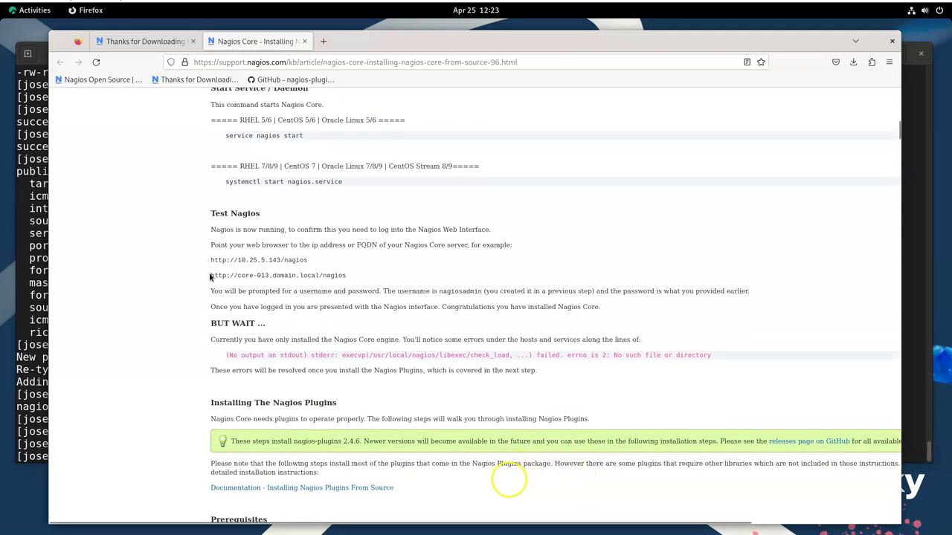
{"action": "left_click_drag", "start_coordinate": [212, 261], "coordinate": [308, 260]}
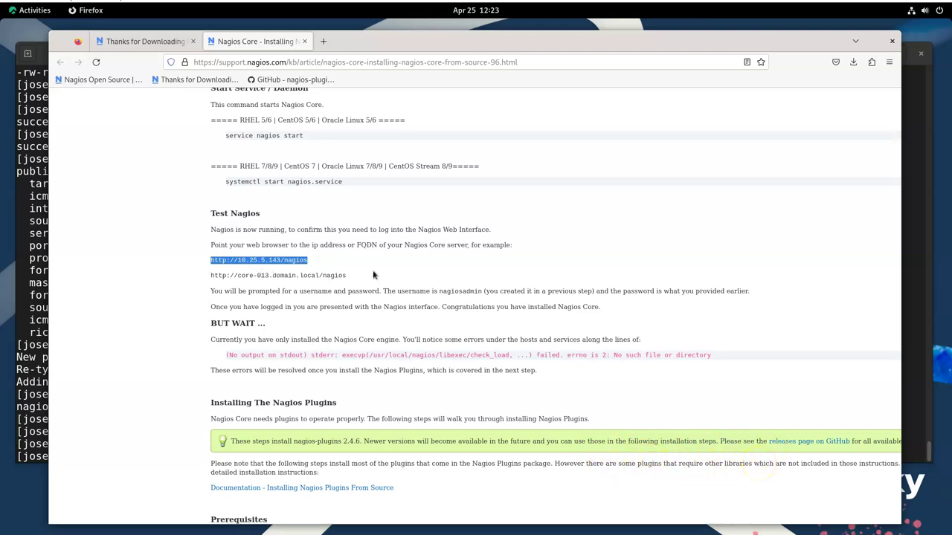
{"action": "scroll", "coordinate": [357, 303], "scroll_direction": "down", "scroll_amount": 3}
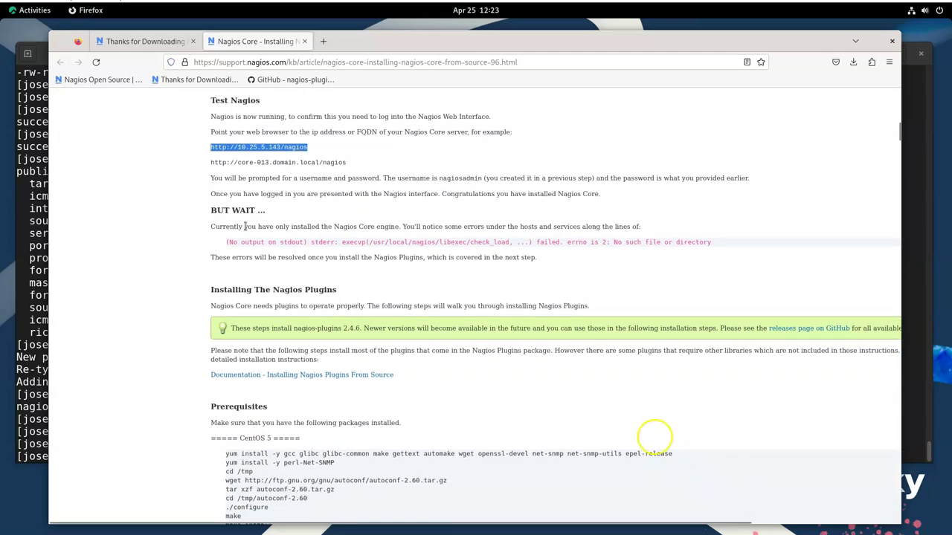
{"action": "left_click", "coordinate": [15, 296]}
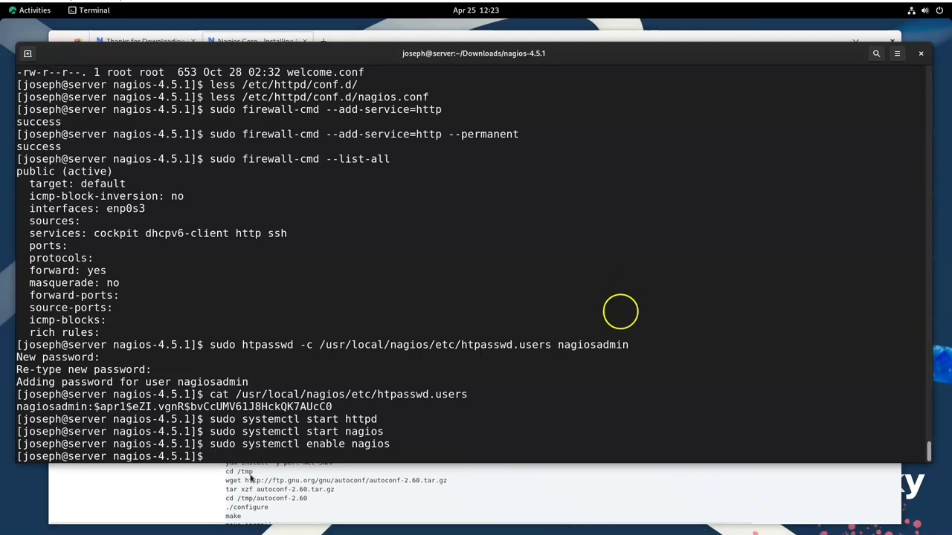
Load localhost/nagios in a new Firefox tab
{"action": "left_click", "coordinate": [59, 40]}
{"action": "left_click", "coordinate": [323, 40]}
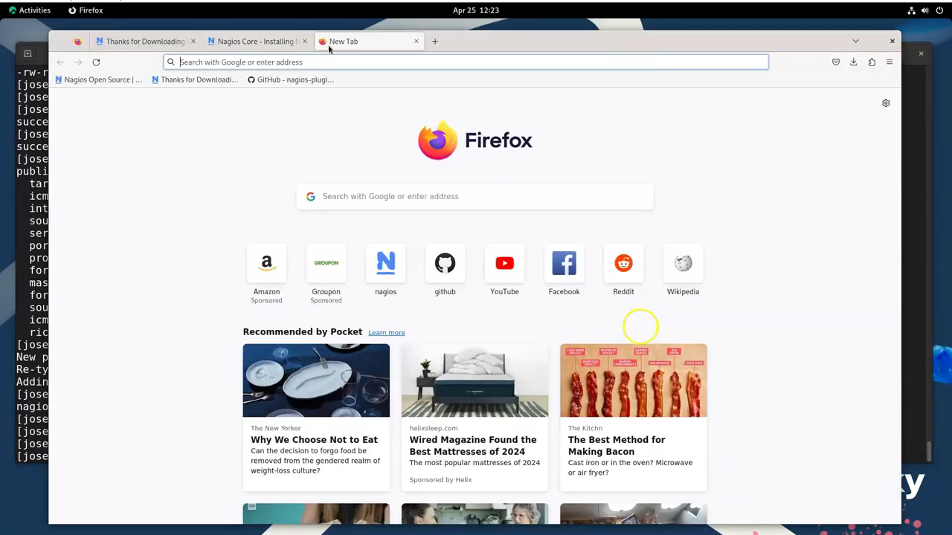
{"action": "left_click", "coordinate": [333, 63]}
{"action": "type", "text": "local"}
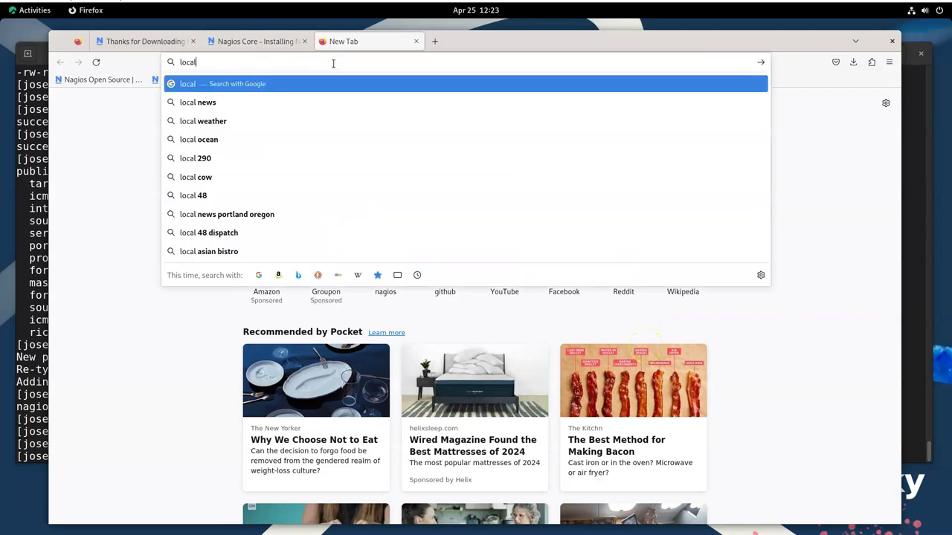
{"action": "type", "text": "host/nagios"}
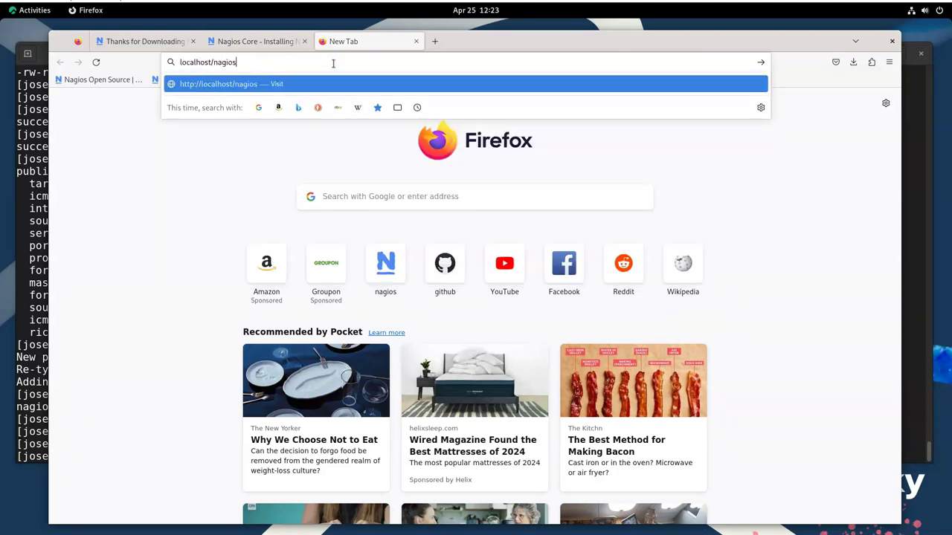
{"action": "key", "text": "Return"}
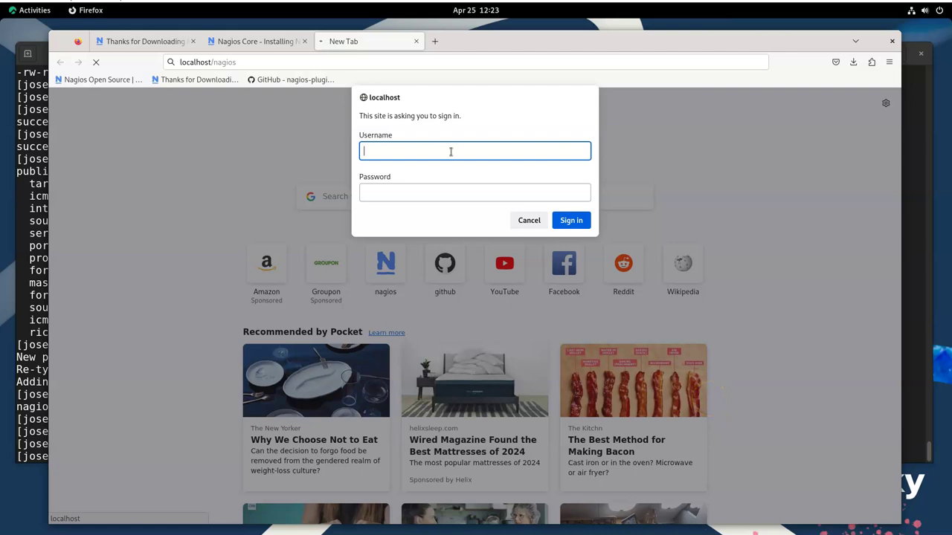
Sign in to the Nagios web interface as nagiosadmin with the account password and save the login in the browser
{"action": "key", "text": "Tab"}
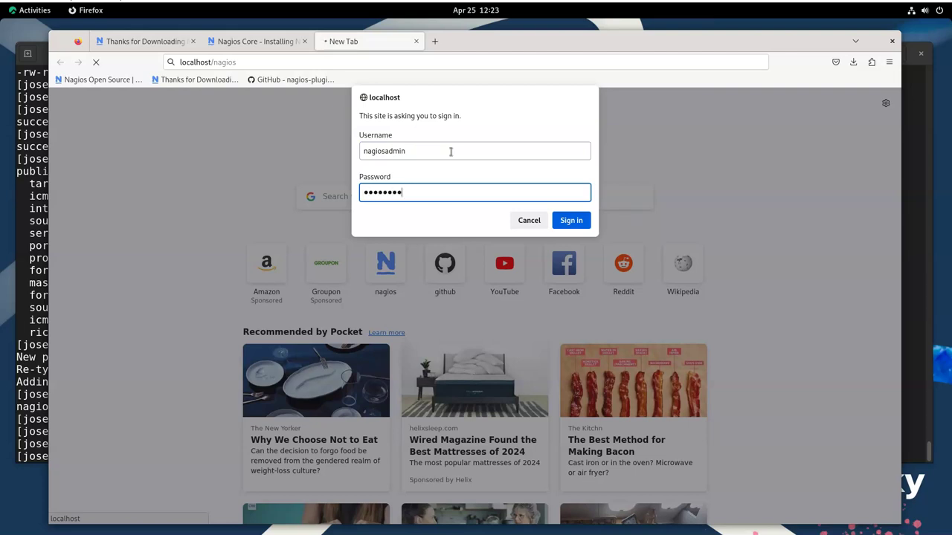
{"action": "key", "text": "Return"}
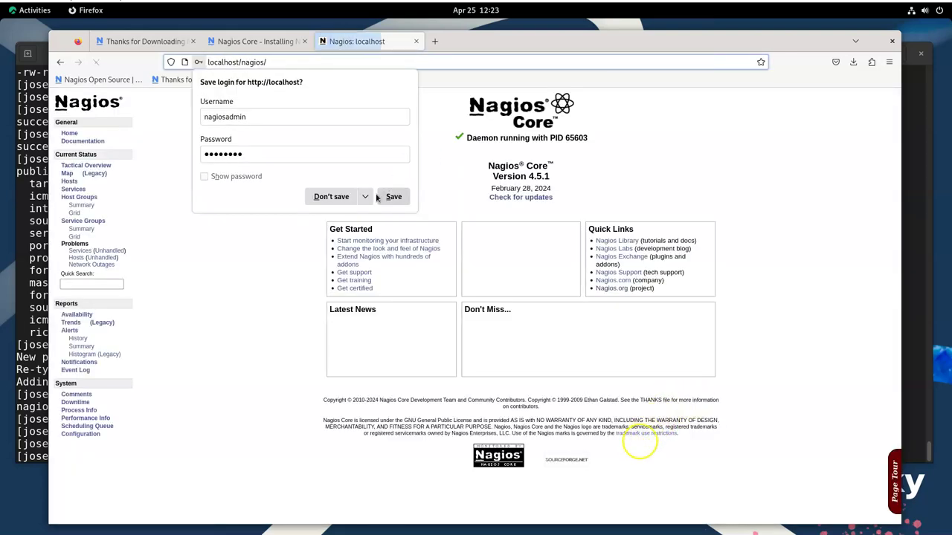
{"action": "left_click", "coordinate": [393, 196]}
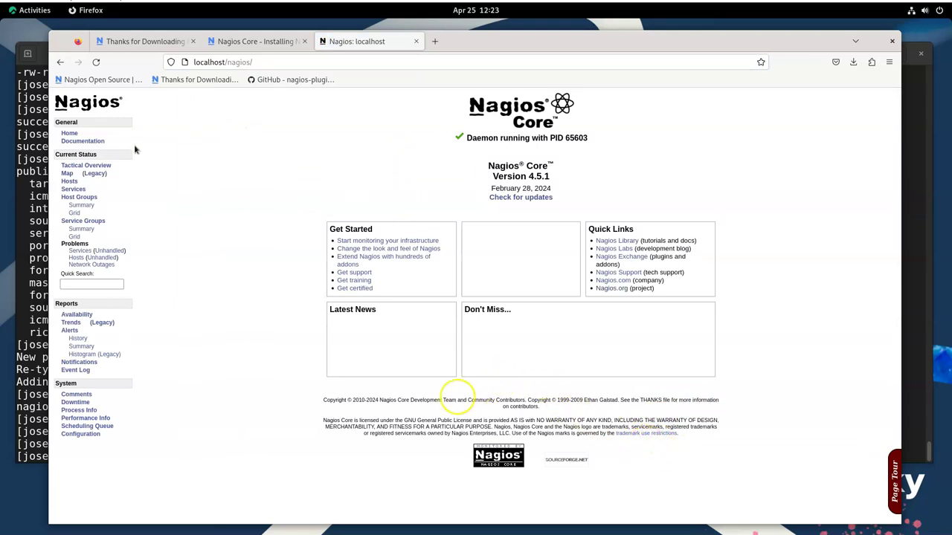
View the status of all services in Nagios and examine the status information of localhost's Current Load service
{"action": "left_click", "coordinate": [77, 191]}
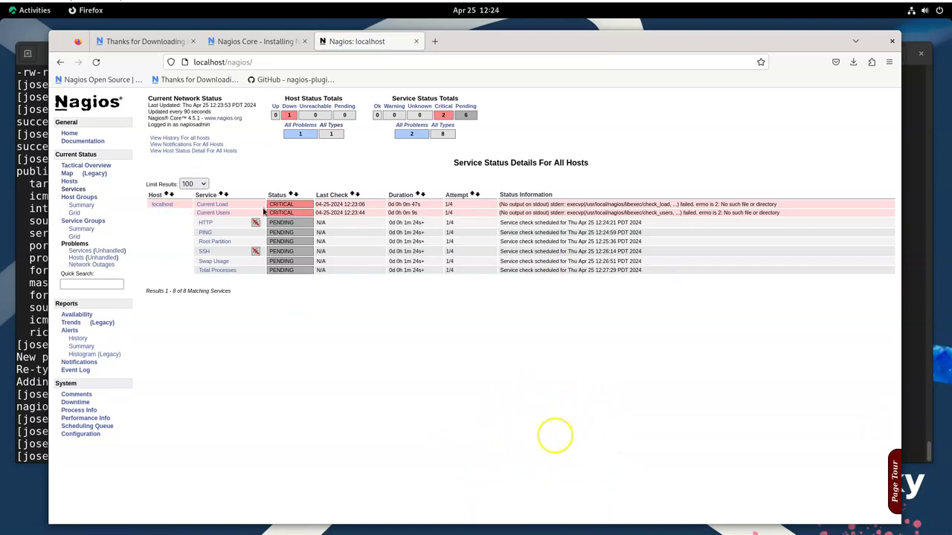
{"action": "left_click_drag", "start_coordinate": [318, 204], "coordinate": [375, 215]}
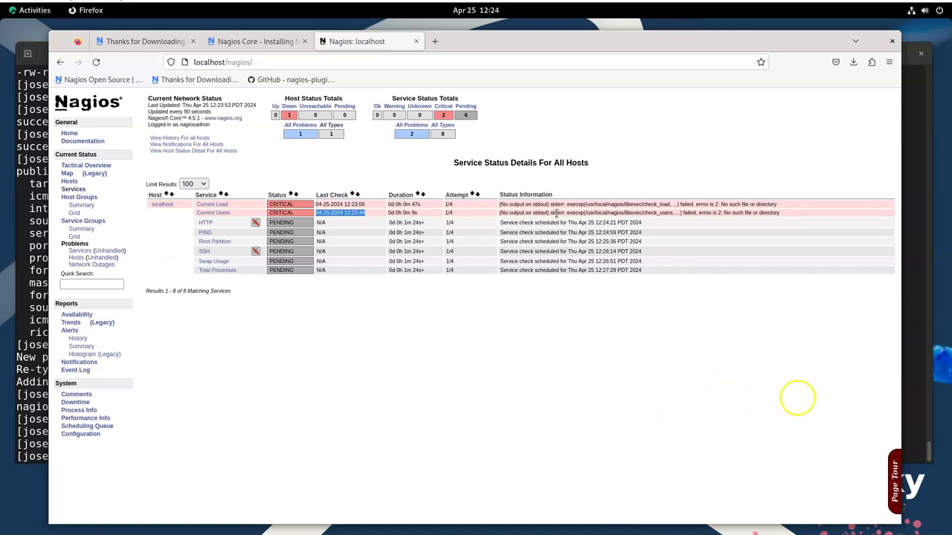
{"action": "left_click_drag", "start_coordinate": [586, 204], "coordinate": [672, 204]}
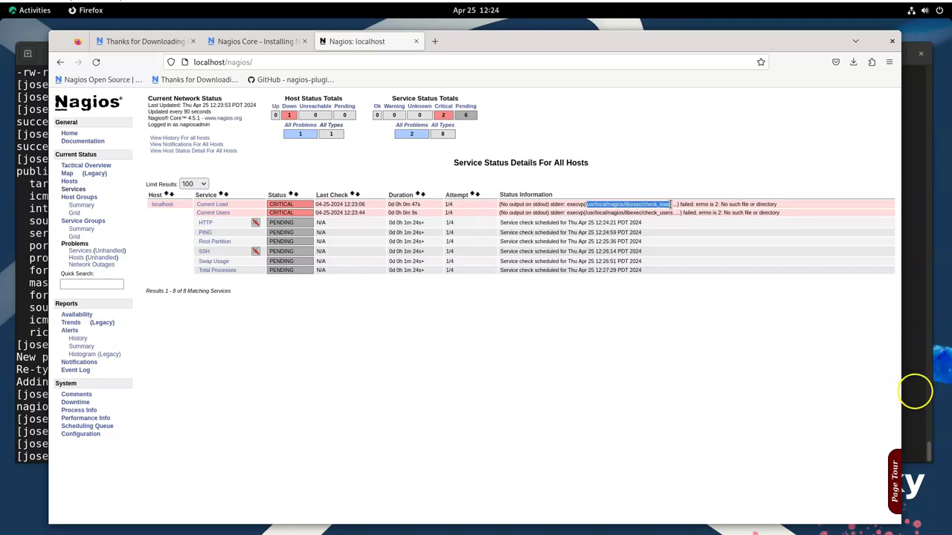
{"action": "left_click", "coordinate": [587, 204]}
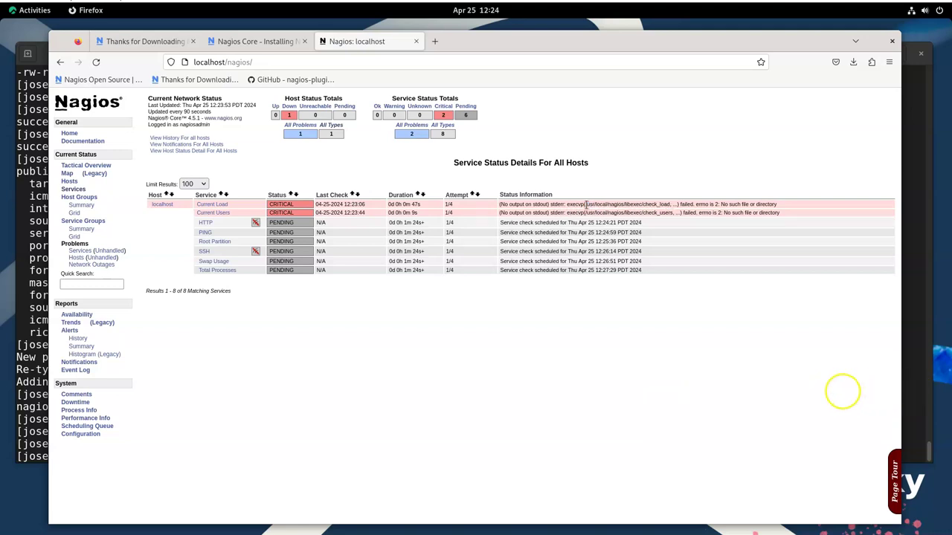
{"action": "left_click_drag", "start_coordinate": [587, 204], "coordinate": [697, 204]}
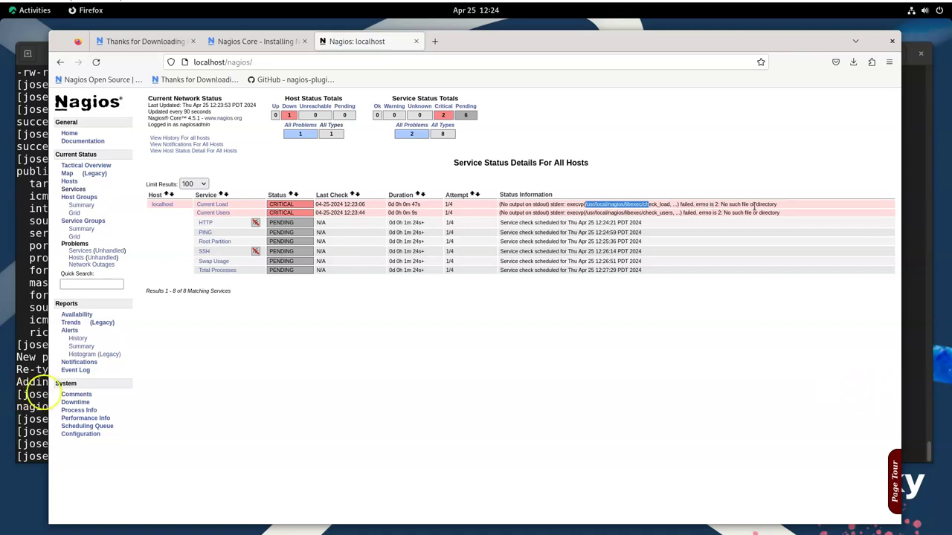
{"action": "left_click", "coordinate": [594, 205]}
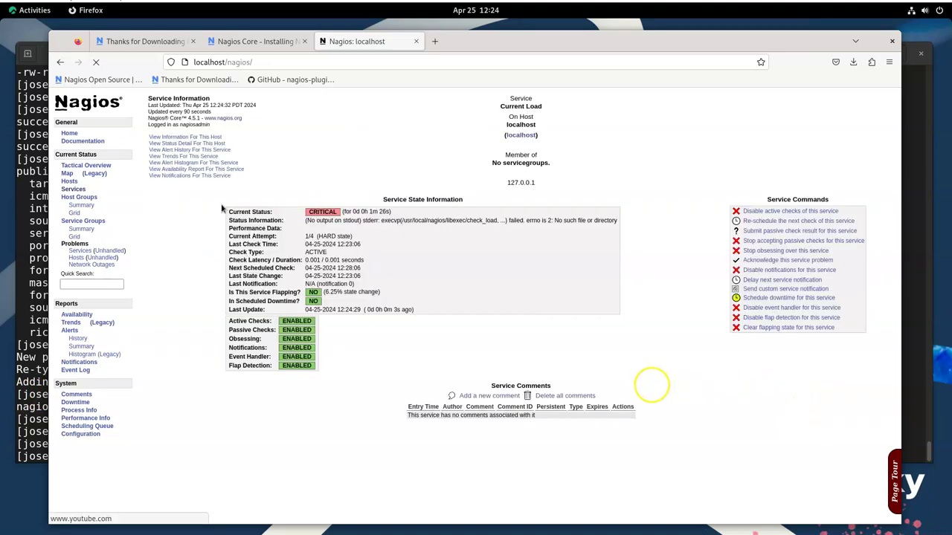
{"action": "left_click_drag", "start_coordinate": [305, 221], "coordinate": [623, 220]}
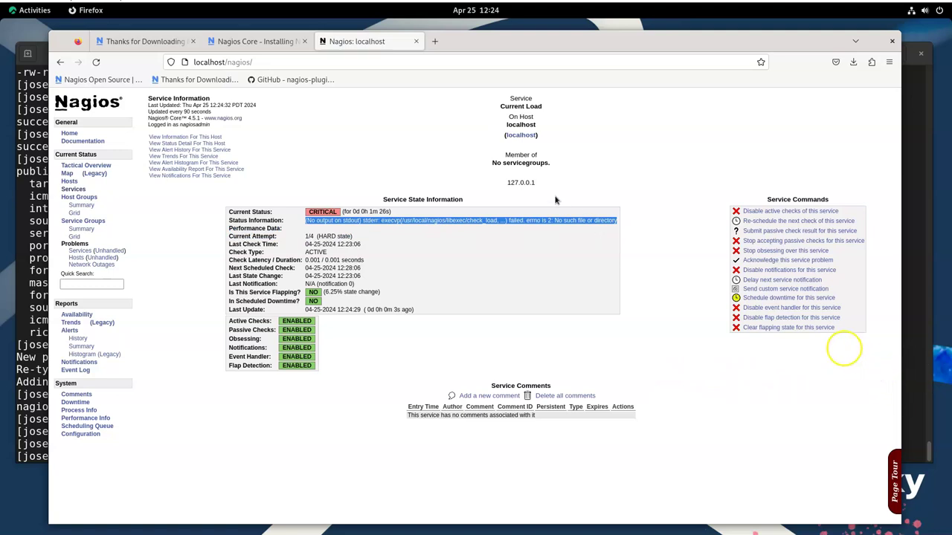
Copy the CentOS Stream 8/9 "yum install -y gcc glibc ... epel-release" command from the guide's Nagios Plugins prerequisites
{"action": "left_click", "coordinate": [270, 46]}
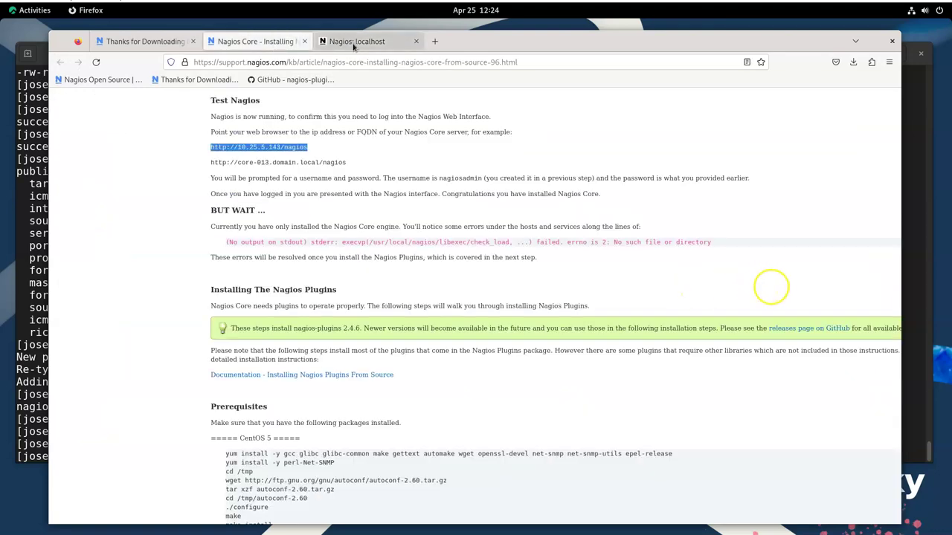
{"action": "left_click", "coordinate": [333, 46]}
{"action": "left_click", "coordinate": [234, 42]}
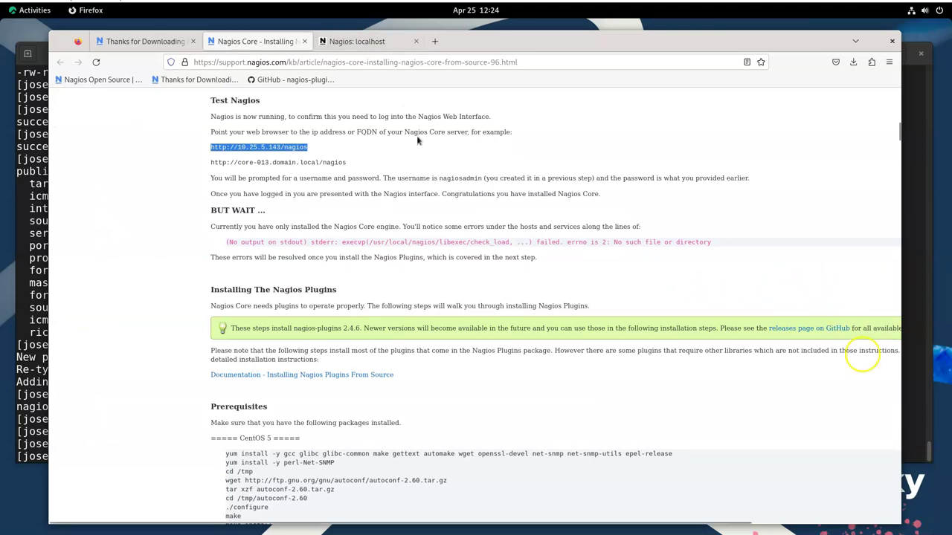
{"action": "scroll", "coordinate": [474, 211], "scroll_direction": "up", "scroll_amount": 8}
{"action": "scroll", "coordinate": [474, 212], "scroll_direction": "up", "scroll_amount": 20}
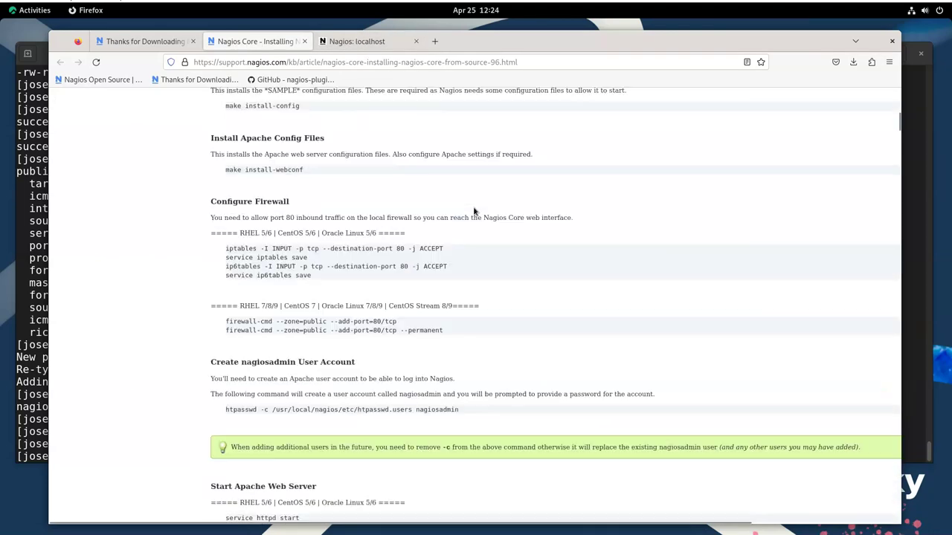
{"action": "scroll", "coordinate": [473, 211], "scroll_direction": "down", "scroll_amount": 20}
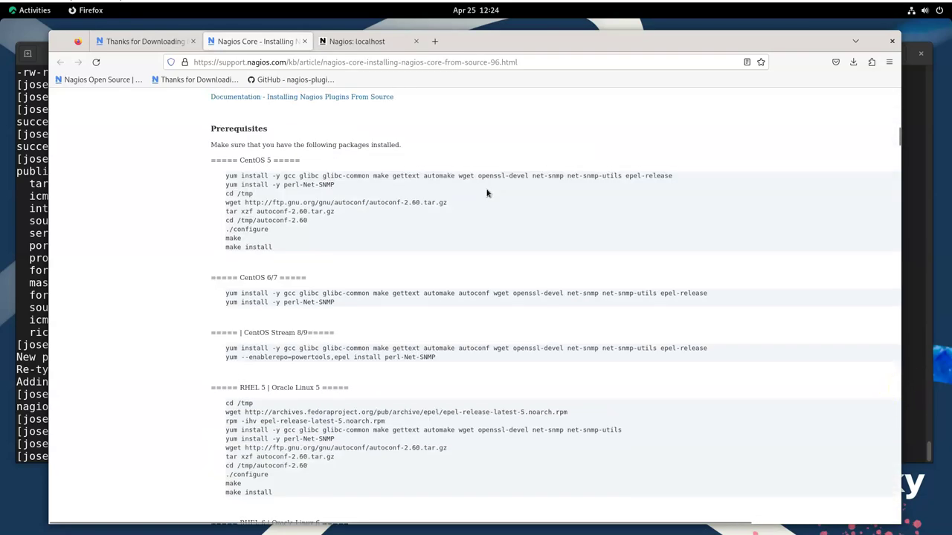
{"action": "scroll", "coordinate": [487, 192], "scroll_direction": "up", "scroll_amount": 4}
{"action": "scroll", "coordinate": [487, 192], "scroll_direction": "down", "scroll_amount": 7}
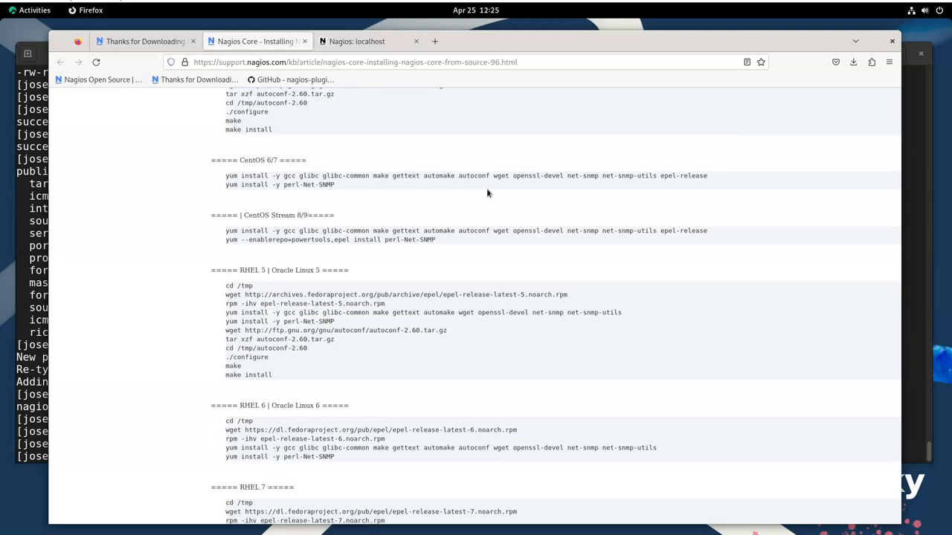
{"action": "scroll", "coordinate": [487, 193], "scroll_direction": "up", "scroll_amount": 4}
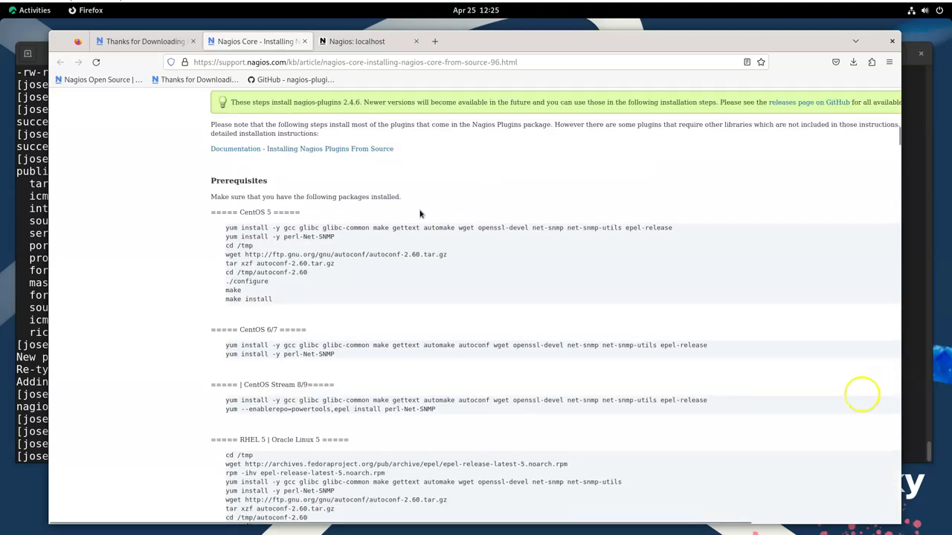
{"action": "scroll", "coordinate": [397, 209], "scroll_direction": "down", "scroll_amount": 4}
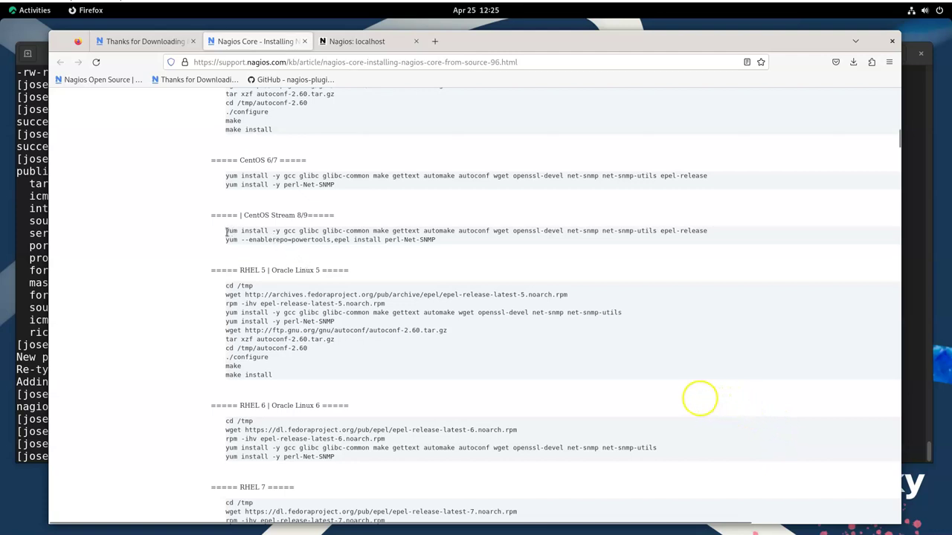
{"action": "left_click_drag", "start_coordinate": [226, 232], "coordinate": [712, 232]}
{"action": "key", "text": "ctrl+c"}
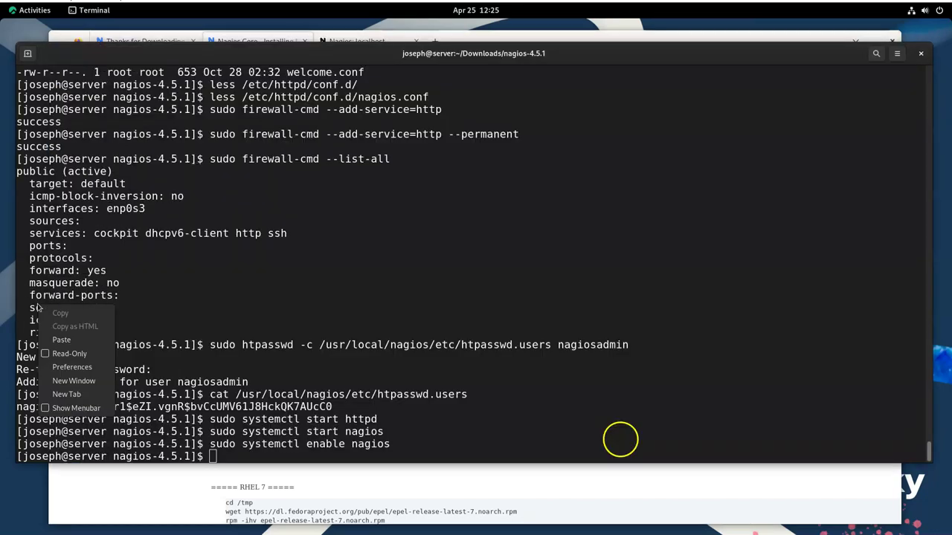
Run the copied yum install command with sudo in the terminal to install the Nagios Plugins prerequisite packages
{"action": "right_click", "coordinate": [43, 307]}
{"action": "left_click", "coordinate": [84, 339]}
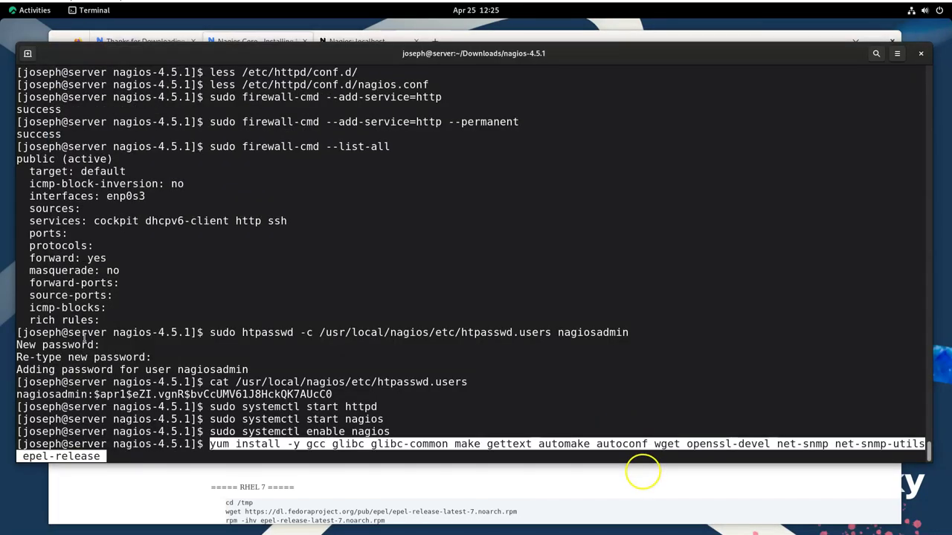
{"action": "key", "text": "Home"}
{"action": "type", "text": "sudo"}
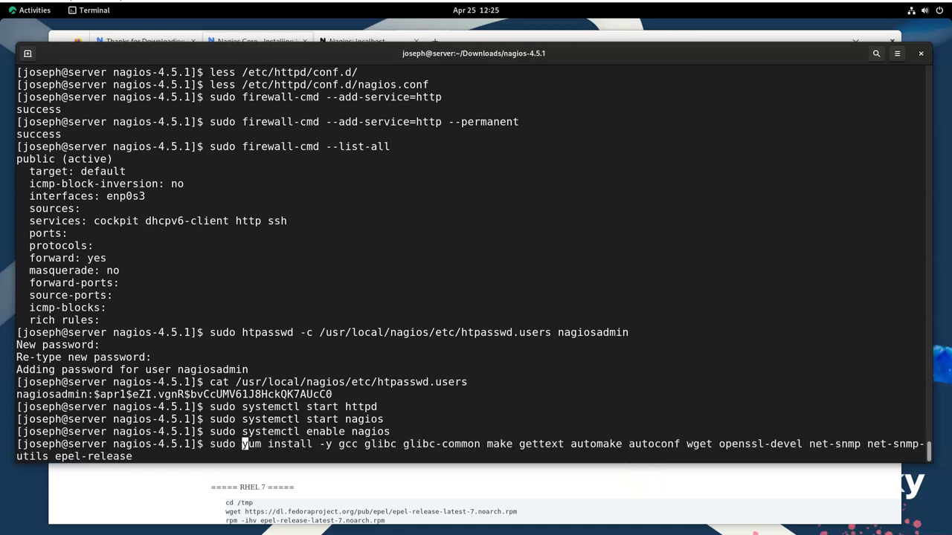
{"action": "key", "text": "Return"}
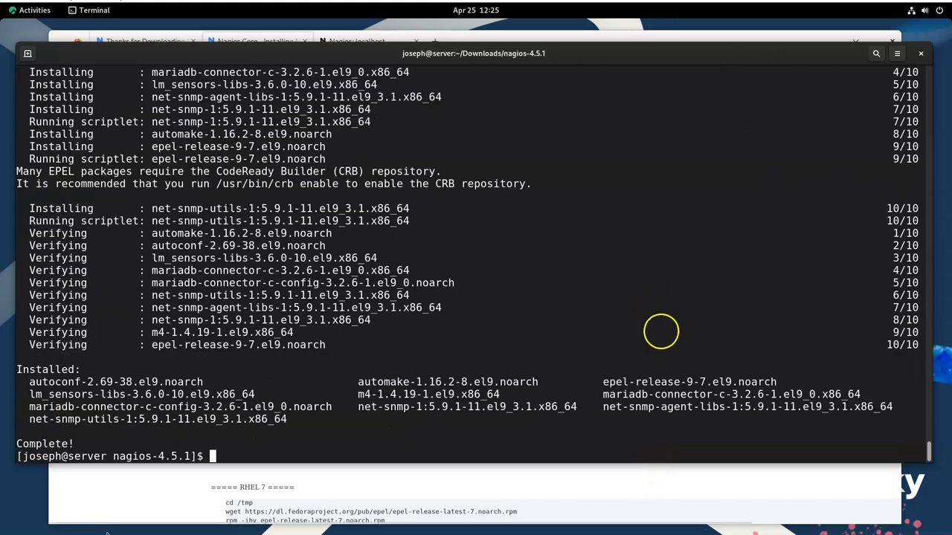
Switch to Firefox and copy the CentOS Stream 8/9 command "yum --enablerepo=powertools,epel install perl-Net-SNMP" from the guide
{"action": "left_click", "coordinate": [152, 505]}
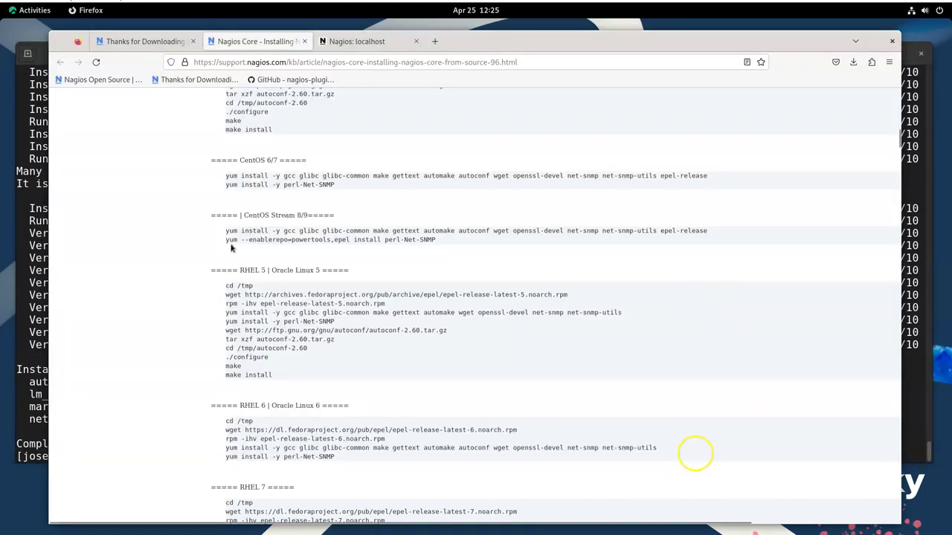
{"action": "left_click_drag", "start_coordinate": [227, 240], "coordinate": [438, 243]}
{"action": "key", "text": "ctrl+c"}
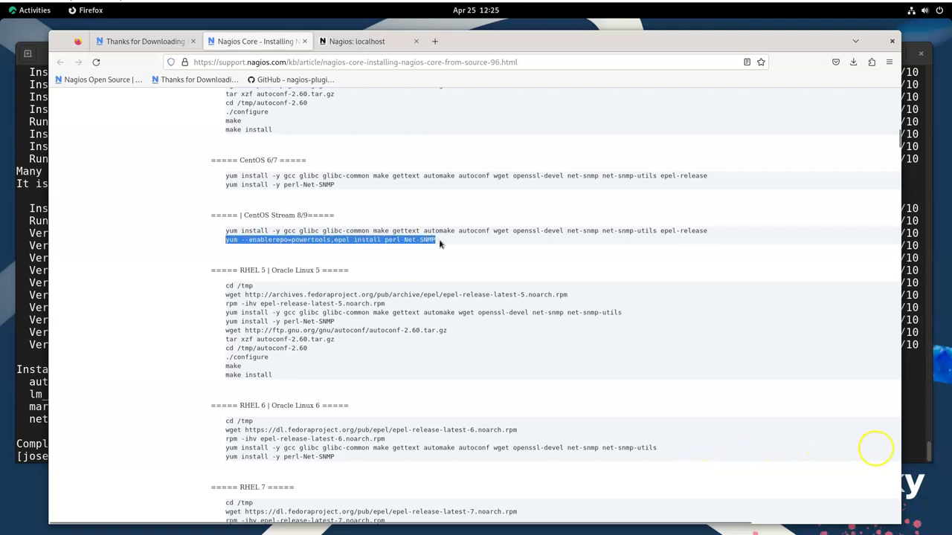
Switch to the terminal and try to install perl-Net-SNMP by running the copied yum --enablerepo=powertools,epel command with sudo
{"action": "left_click", "coordinate": [33, 290]}
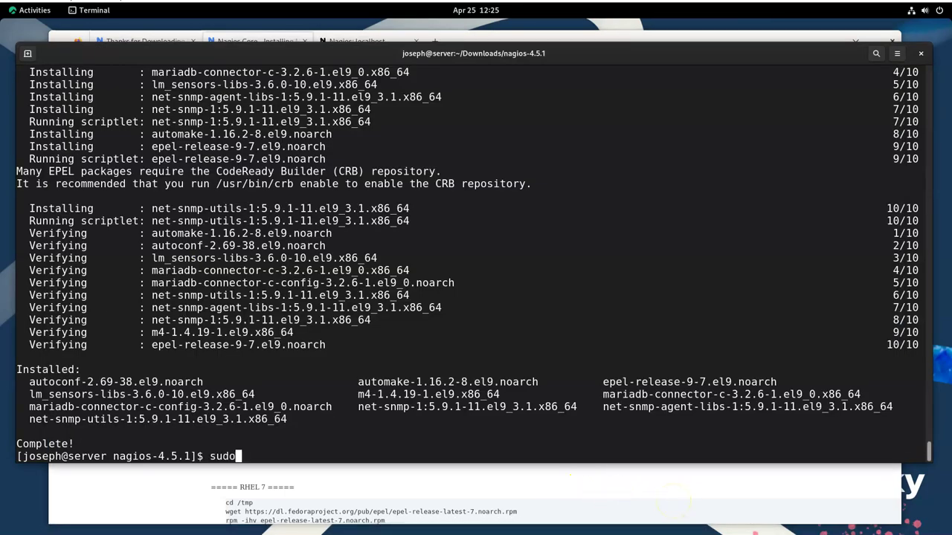
{"action": "right_click", "coordinate": [632, 271]}
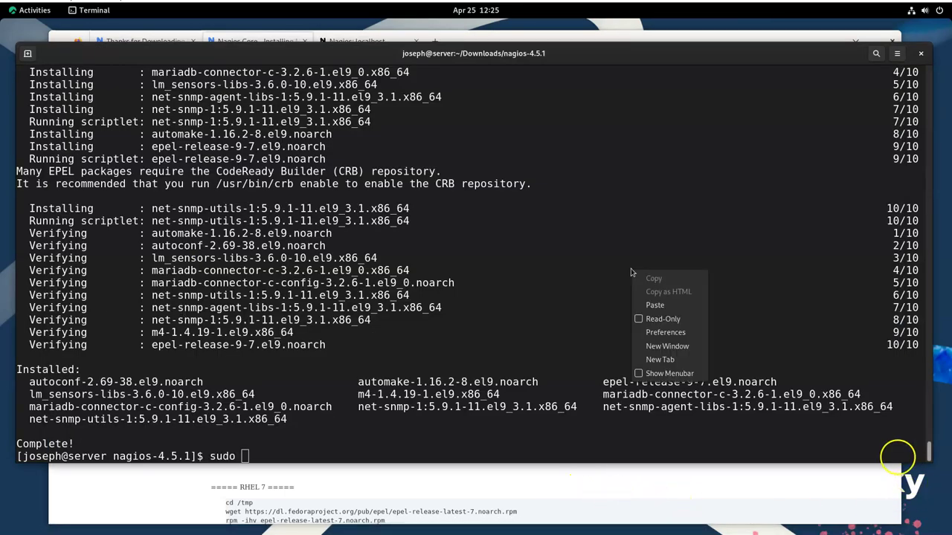
{"action": "left_click", "coordinate": [645, 306]}
{"action": "key", "text": "Return"}
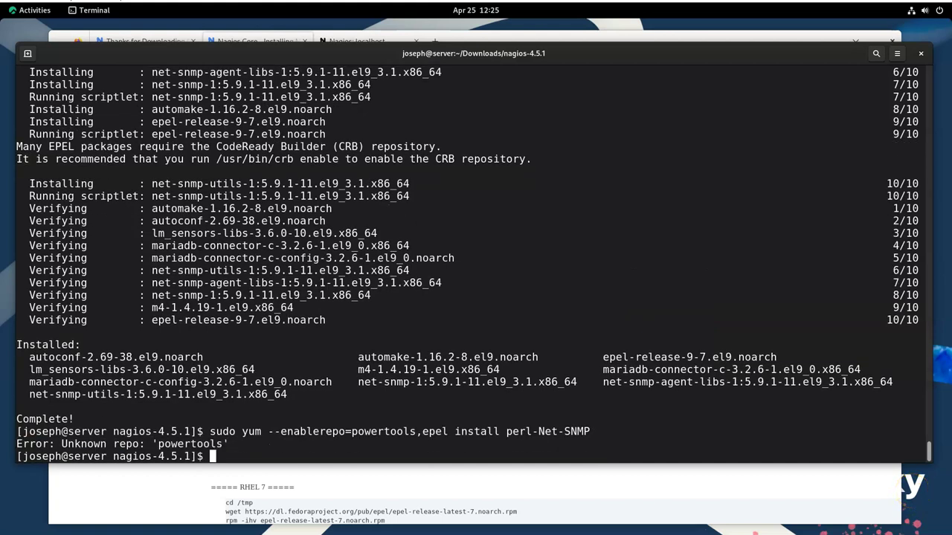
Switch to Firefox and copy the wget command for nagios-plugins release-2.4.6 from the guide's Downloading The Source section
{"action": "left_click", "coordinate": [169, 484]}
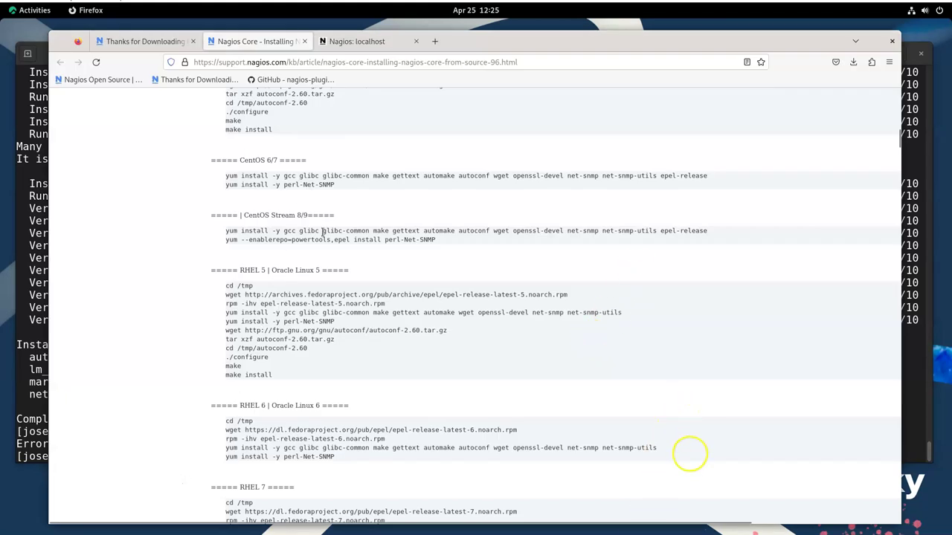
{"action": "scroll", "coordinate": [312, 246], "scroll_direction": "down", "scroll_amount": 3}
{"action": "scroll", "coordinate": [301, 255], "scroll_direction": "down", "scroll_amount": 10}
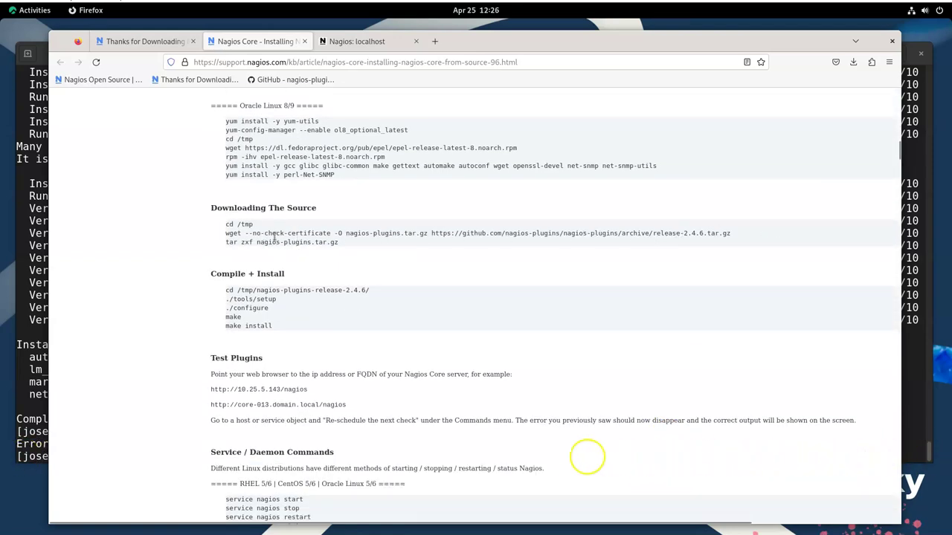
{"action": "scroll", "coordinate": [282, 262], "scroll_direction": "down", "scroll_amount": 3}
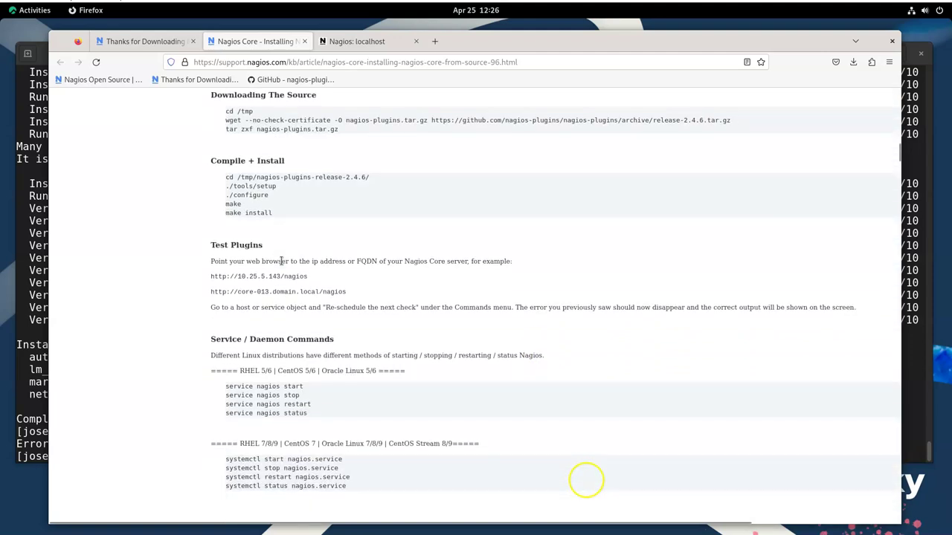
{"action": "scroll", "coordinate": [316, 257], "scroll_direction": "up", "scroll_amount": 3}
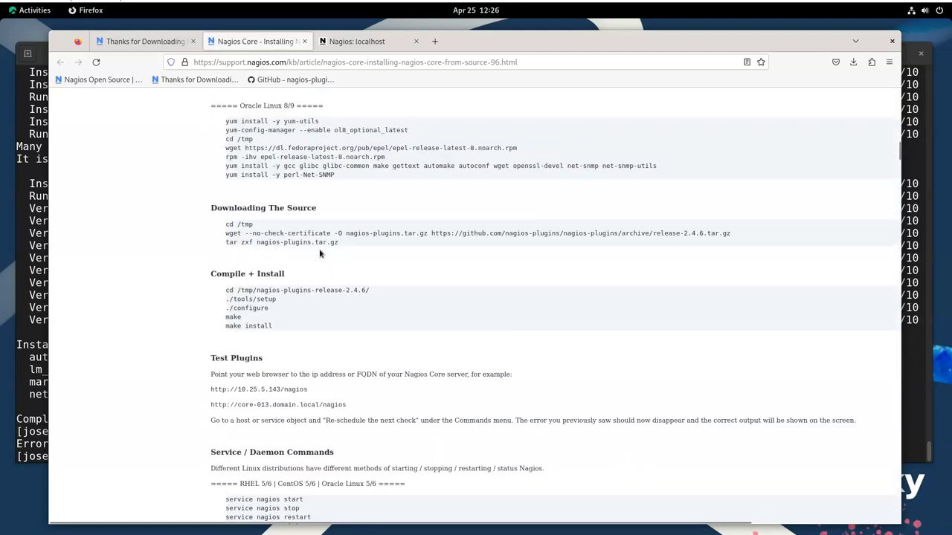
{"action": "left_click_drag", "start_coordinate": [226, 234], "coordinate": [749, 238]}
{"action": "key", "text": "ctrl+c"}
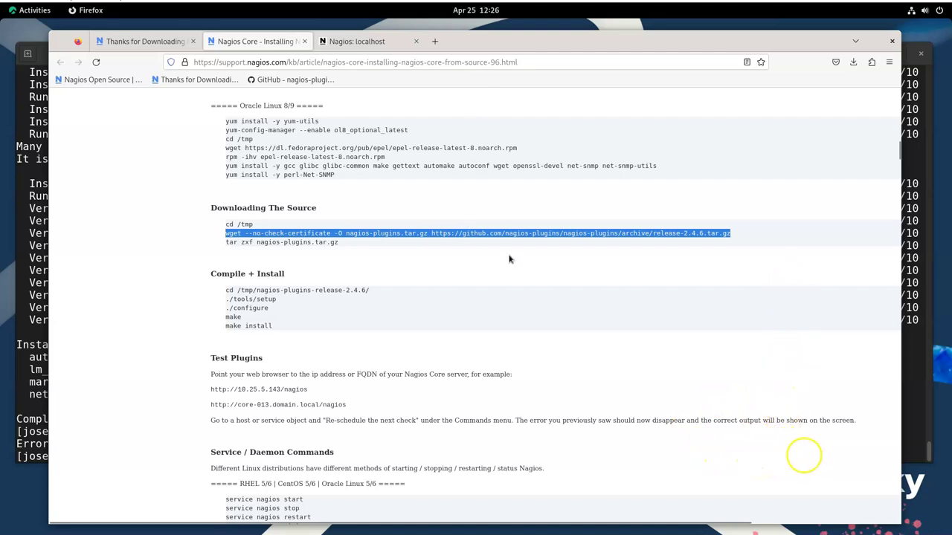
Switch to the terminal, move up to the Downloads directory with cd .. and list its contents with ls -la
{"action": "left_click", "coordinate": [31, 296]}
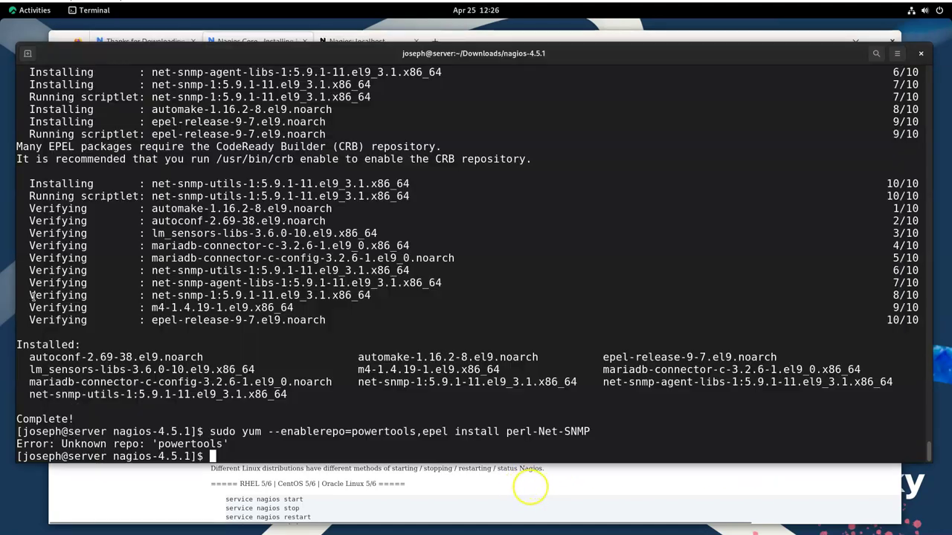
{"action": "type", "text": "cd .."}
{"action": "key", "text": "Return"}
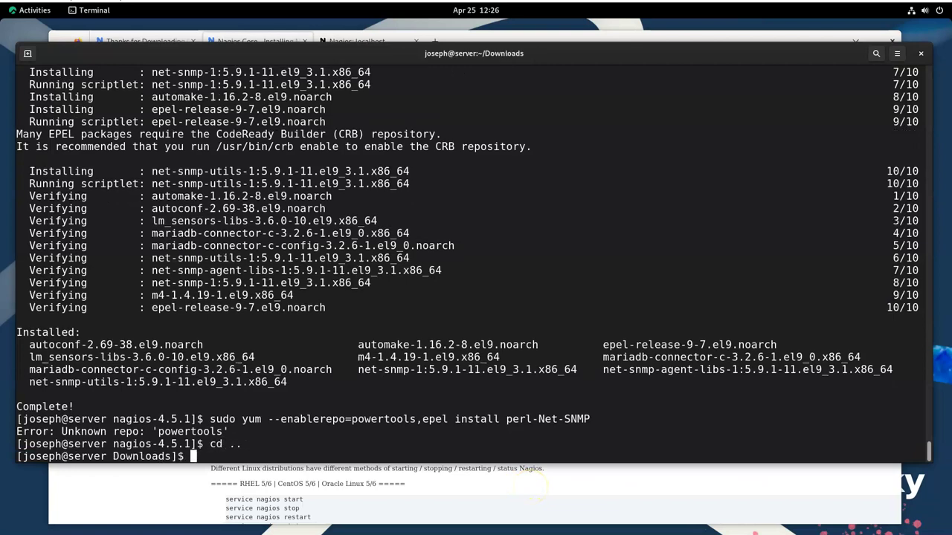
{"action": "key", "text": "Return"}
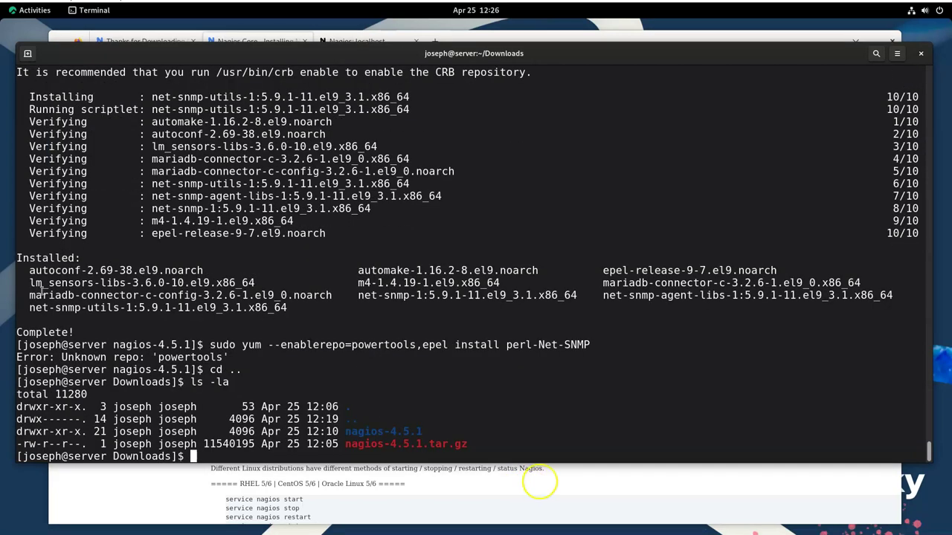
Download nagios-plugins.tar.gz by running the copied wget command, and list the Downloads directory with ls -la
{"action": "right_click", "coordinate": [541, 187]}
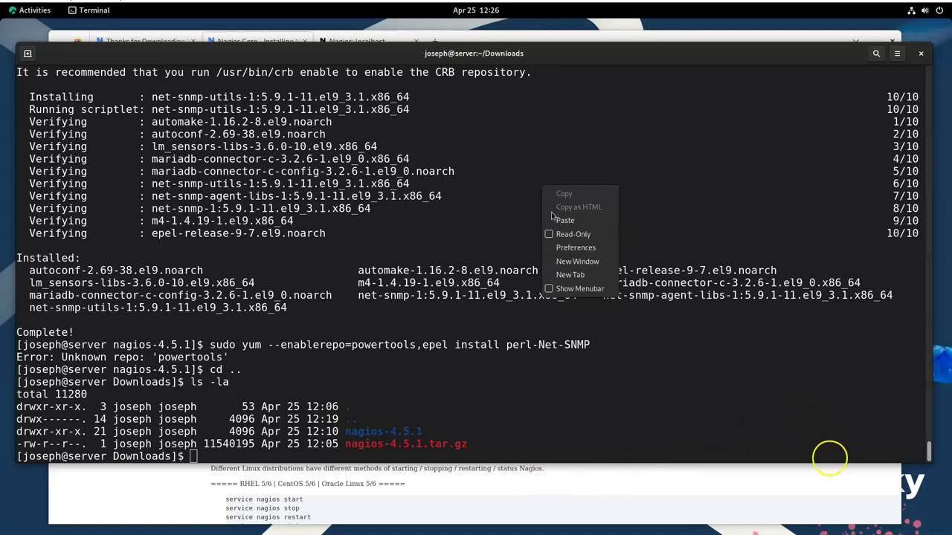
{"action": "left_click", "coordinate": [559, 220]}
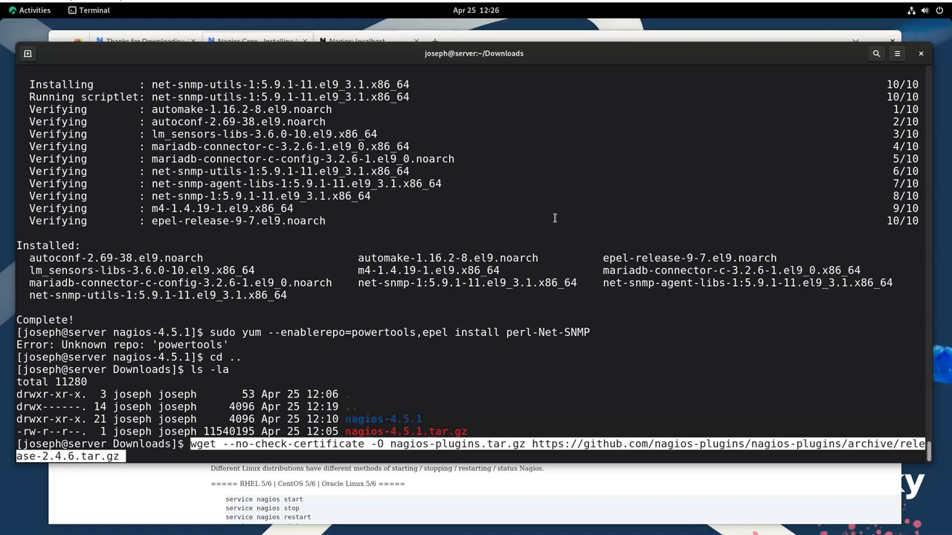
{"action": "key", "text": "Return"}
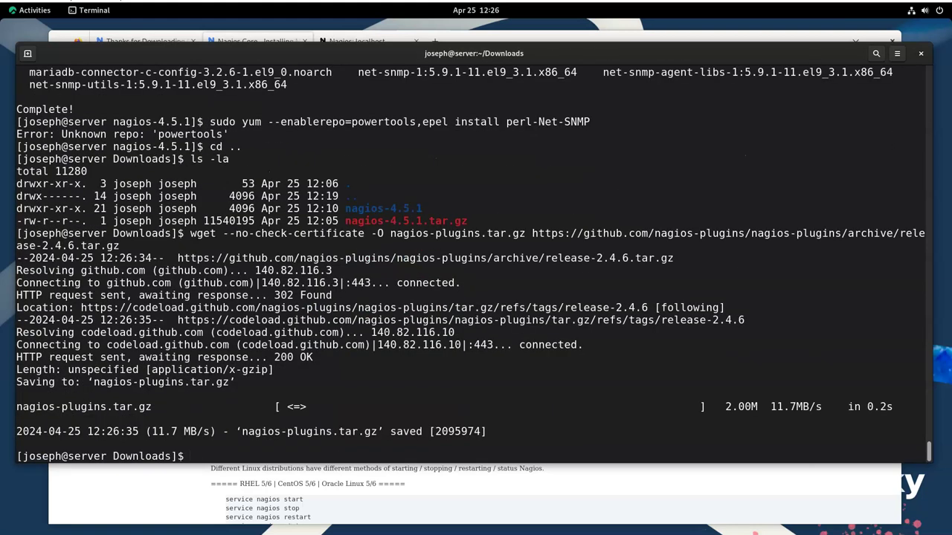
{"action": "type", "text": "ls -la"}
{"action": "key", "text": "Return"}
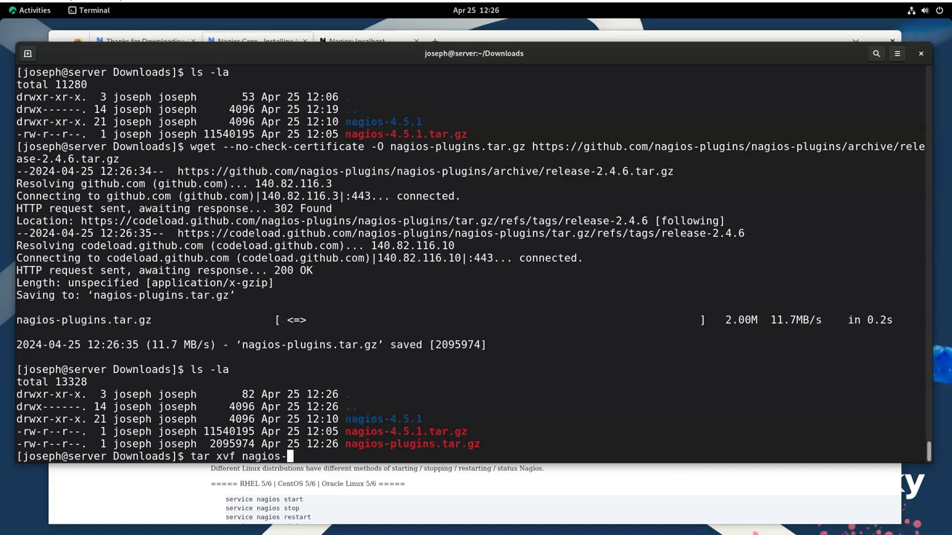
Extract the nagios-plugins.tar.gz archive in the Downloads directory with tar xvf
{"action": "type", "text": "tar xvf nagios-pl"}
{"action": "key", "text": "Tab"}
{"action": "key", "text": "Return"}
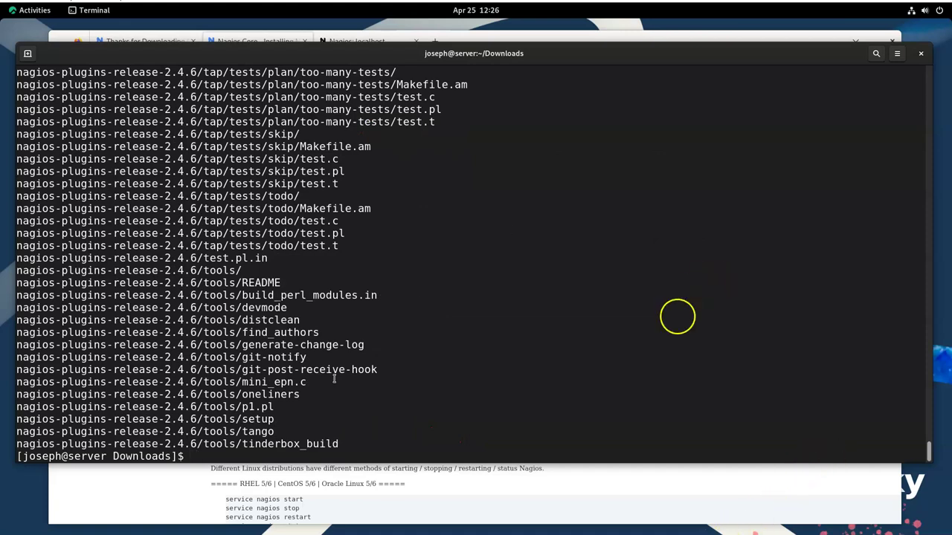
Switch to Firefox and review the Compile + Install commands for the Nagios Plugins in the guide
{"action": "left_click", "coordinate": [193, 509]}
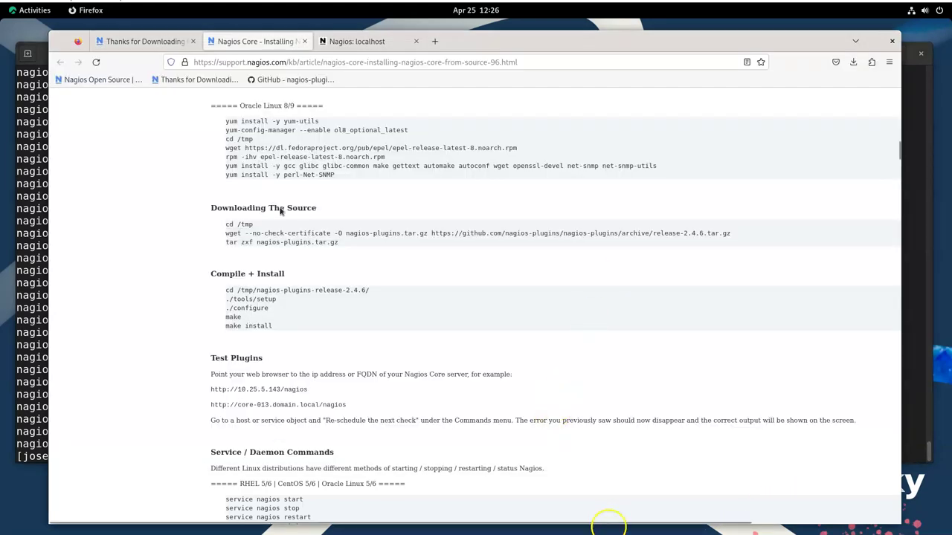
{"action": "scroll", "coordinate": [621, 312], "scroll_direction": "down", "scroll_amount": 3}
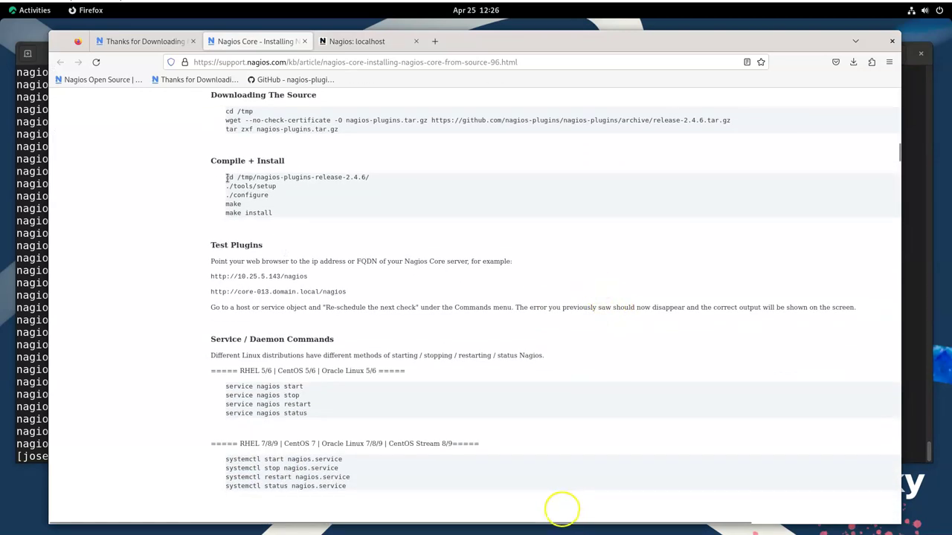
{"action": "left_click_drag", "start_coordinate": [227, 186], "coordinate": [275, 187]}
{"action": "left_click", "coordinate": [252, 193]}
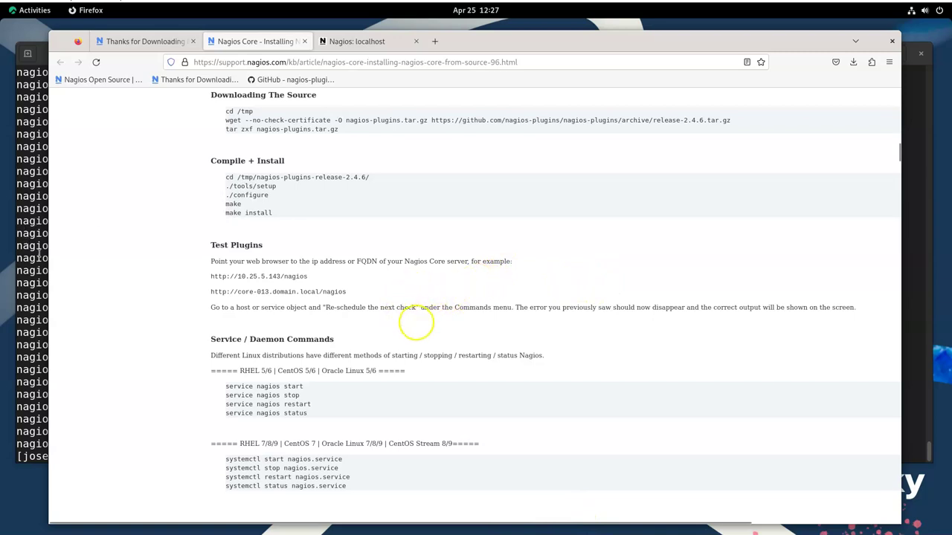
Switch to the terminal, list the Downloads directory with ls -al and change into nagios-plugins-release-2.4.6
{"action": "key", "text": "alt+Tab"}
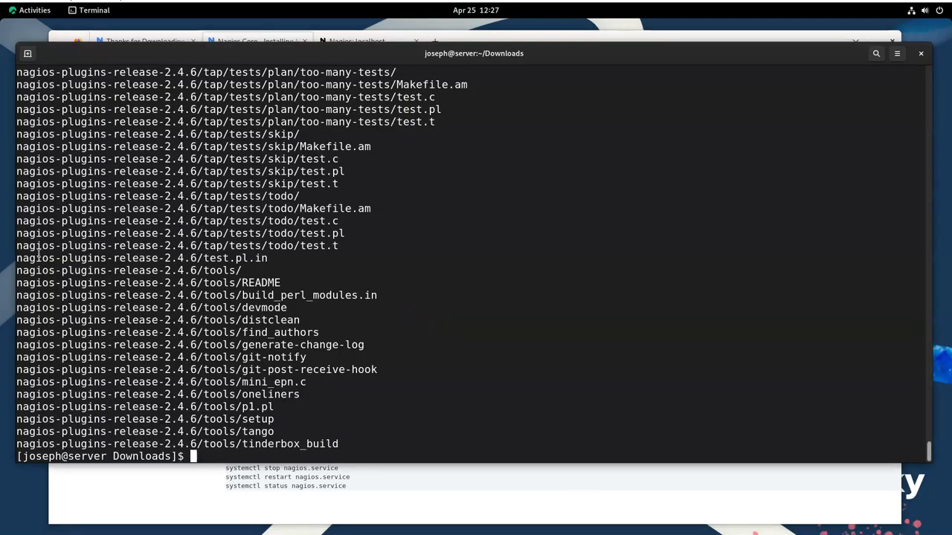
{"action": "key", "text": "Return"}
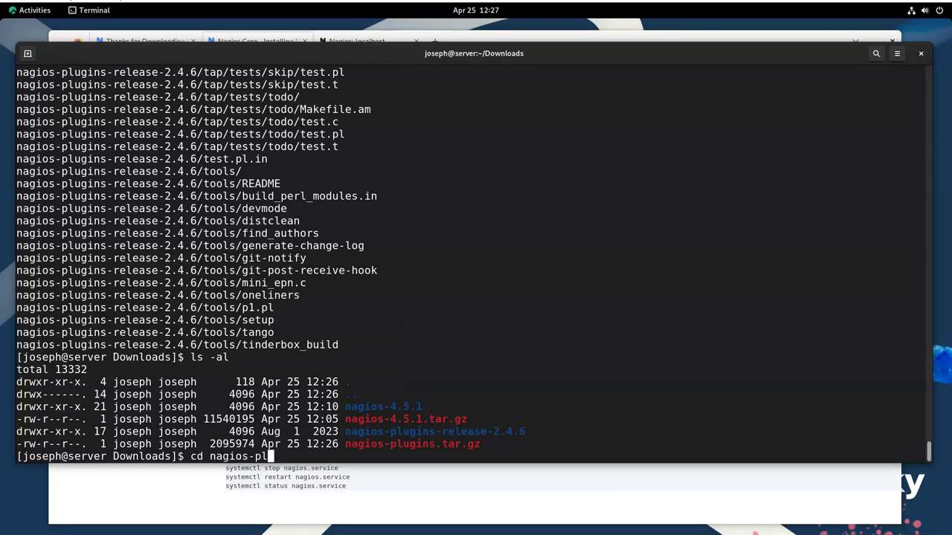
{"action": "type", "text": "cd nagios-pl"}
{"action": "key", "text": "Tab"}
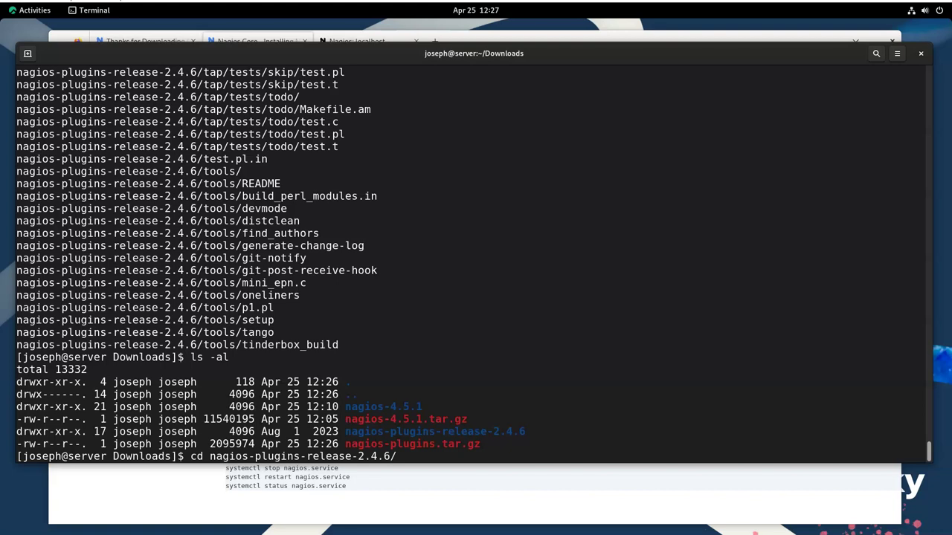
{"action": "key", "text": "Return"}
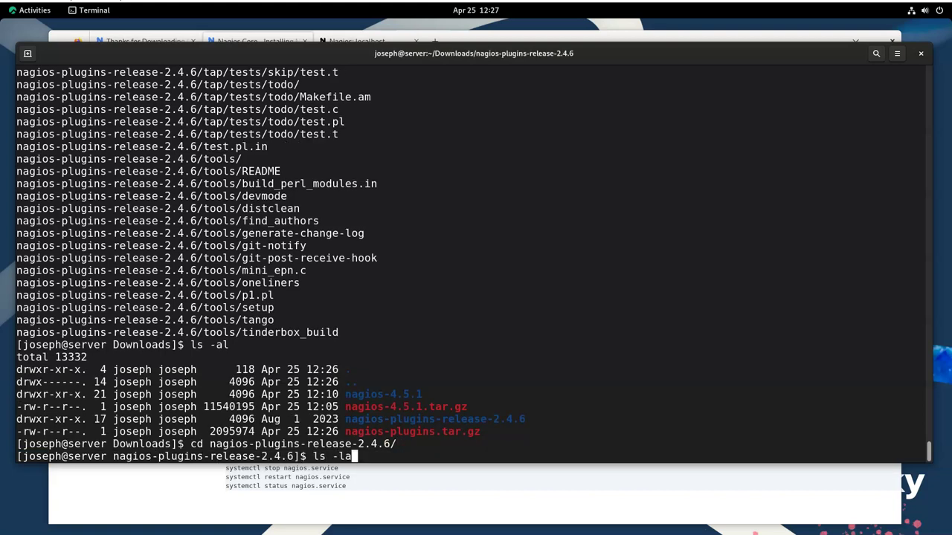
List the plugins source directory with ls -la and run the tools/setup script
{"action": "key", "text": "Return"}
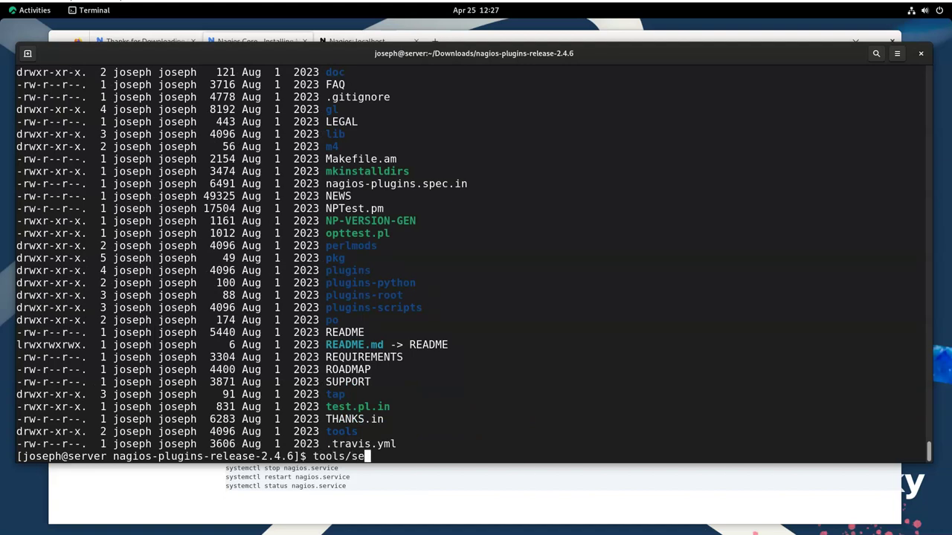
{"action": "type", "text": "tools/setup"}
{"action": "key", "text": "Return"}
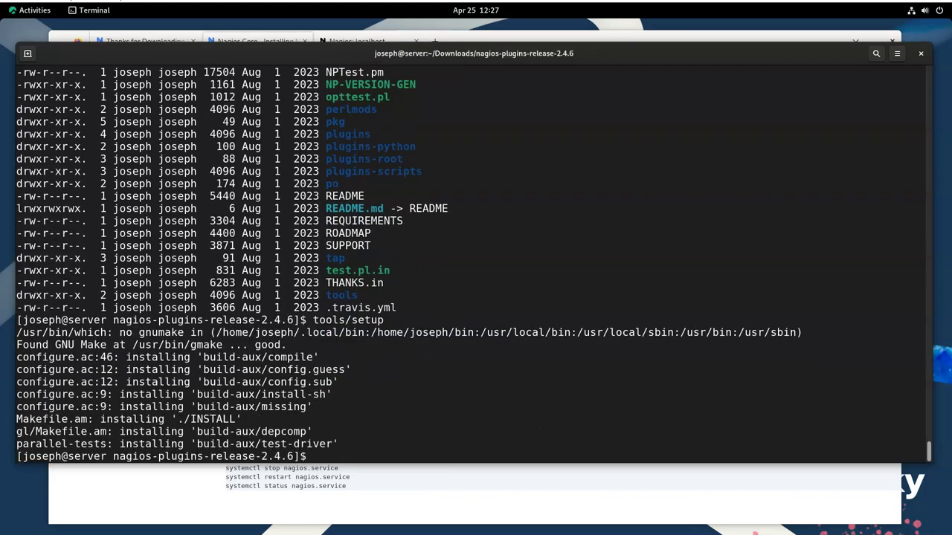
Check the guide's compile commands in Firefox, return to the terminal and run ./configure for the Nagios Plugins
{"action": "left_click", "coordinate": [420, 312]}
{"action": "left_click", "coordinate": [437, 466]}
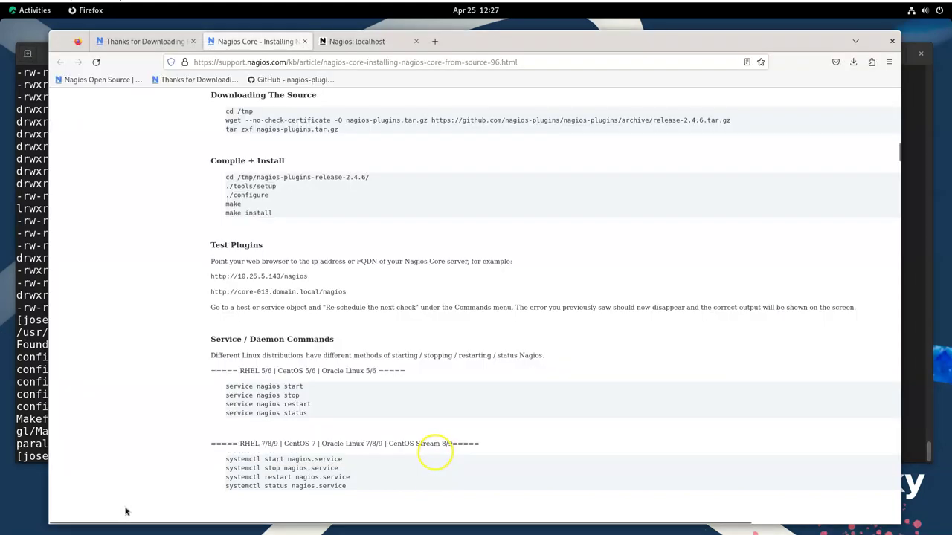
{"action": "key", "text": "alt+Tab"}
{"action": "left_click", "coordinate": [449, 389]}
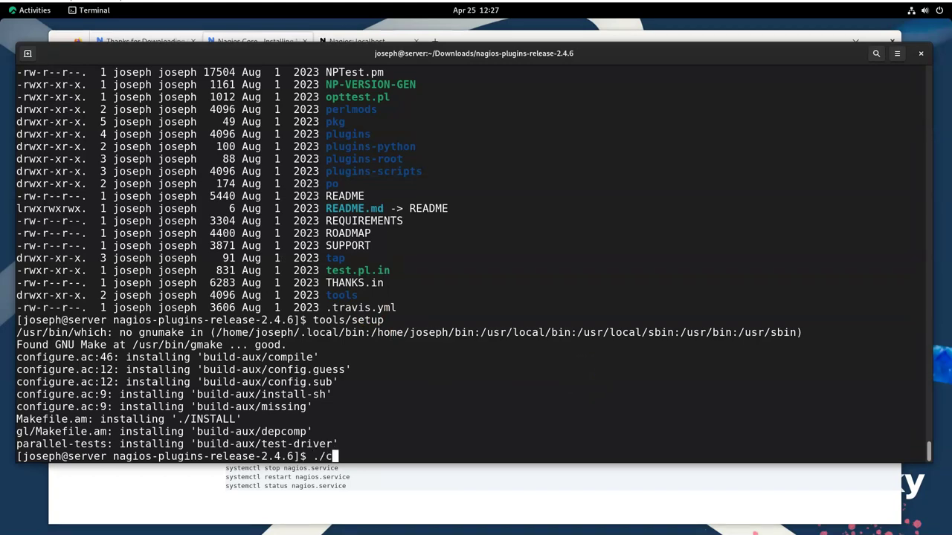
{"action": "type", "text": "./configure"}
{"action": "key", "text": "Return"}
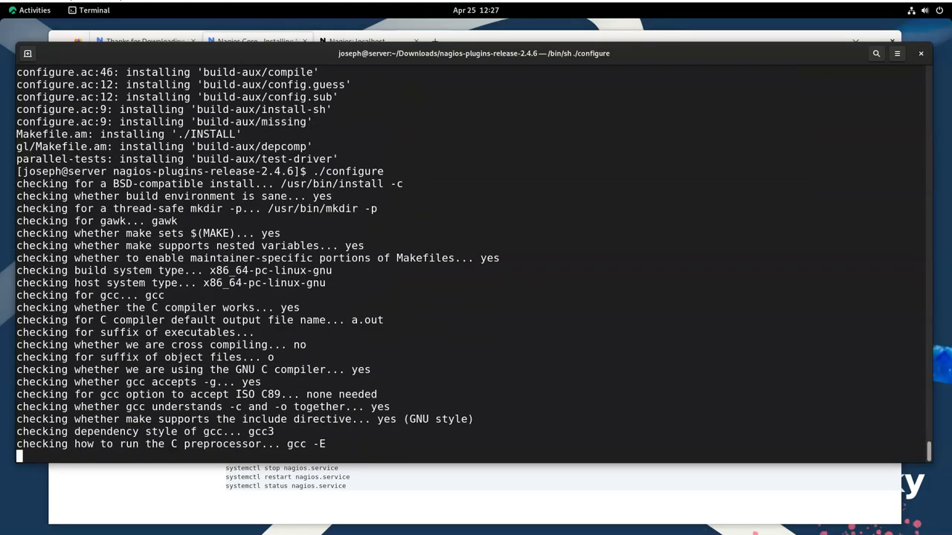
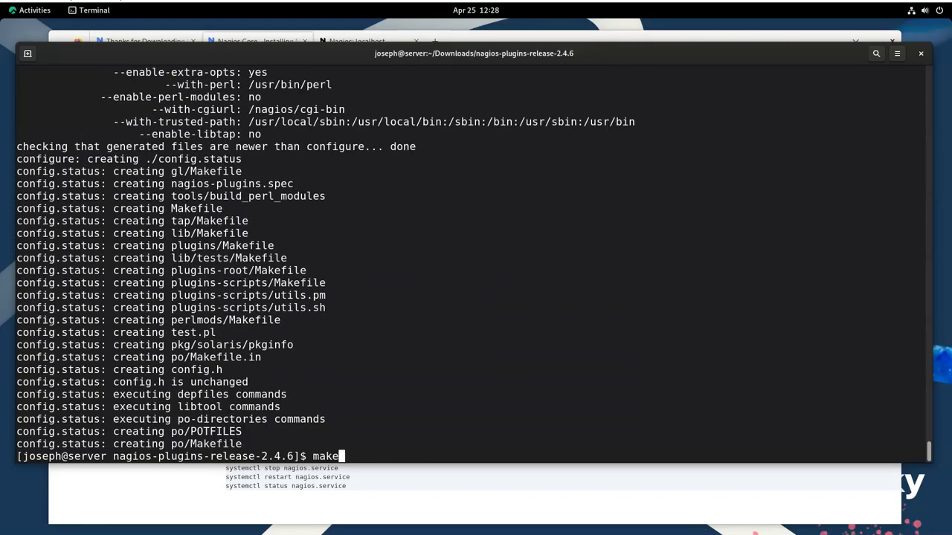
Compile the Nagios Plugins with make and install them with sudo make install
{"action": "key", "text": "Return"}
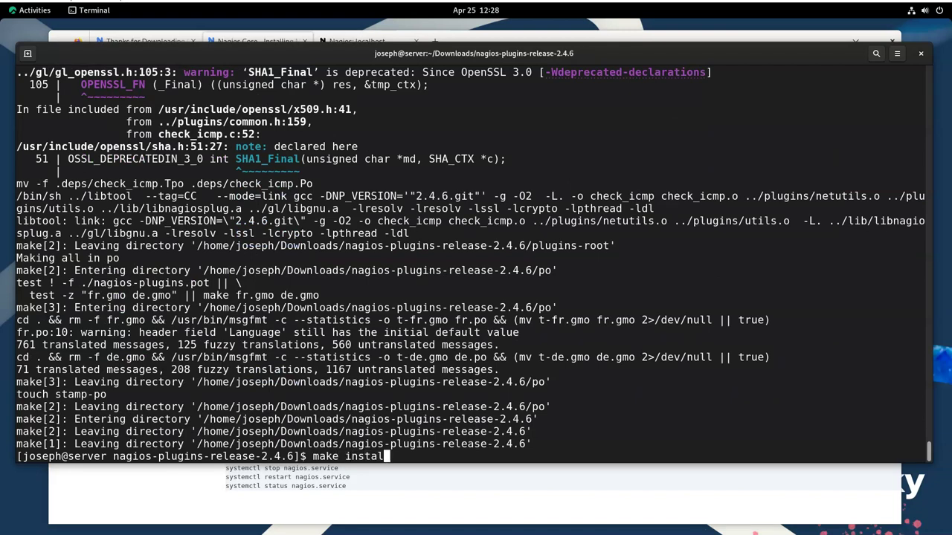
{"action": "type", "text": "sudo"}
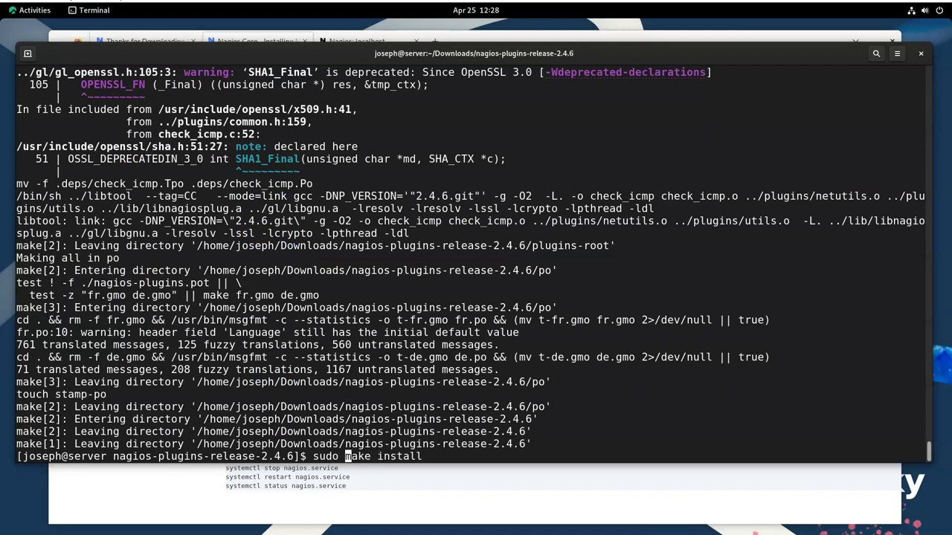
{"action": "key", "text": "Return"}
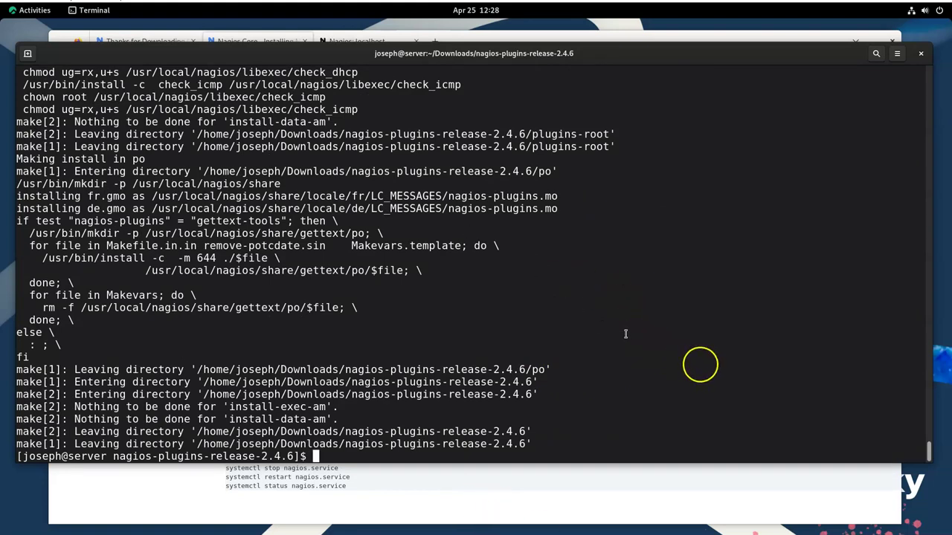
Switch to Firefox and review the install guide's plugin compile, service command and Test Nagios sections
{"action": "left_click", "coordinate": [170, 487]}
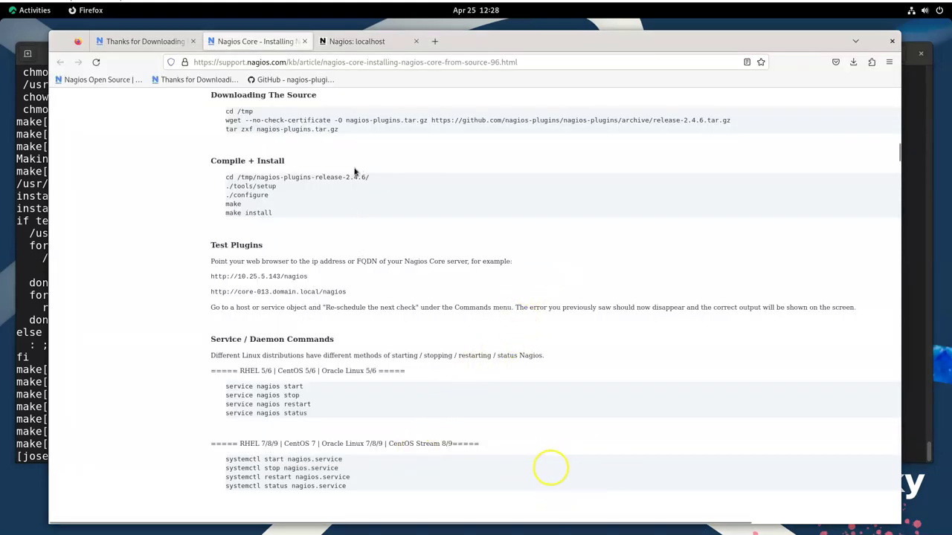
{"action": "left_click", "coordinate": [50, 328]}
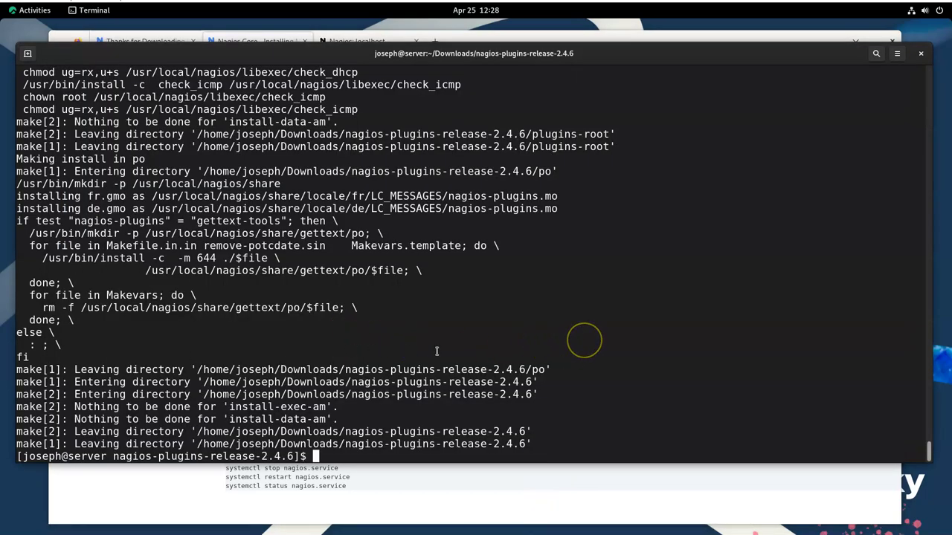
{"action": "left_click", "coordinate": [178, 503]}
{"action": "scroll", "coordinate": [289, 325], "scroll_direction": "up", "scroll_amount": 8}
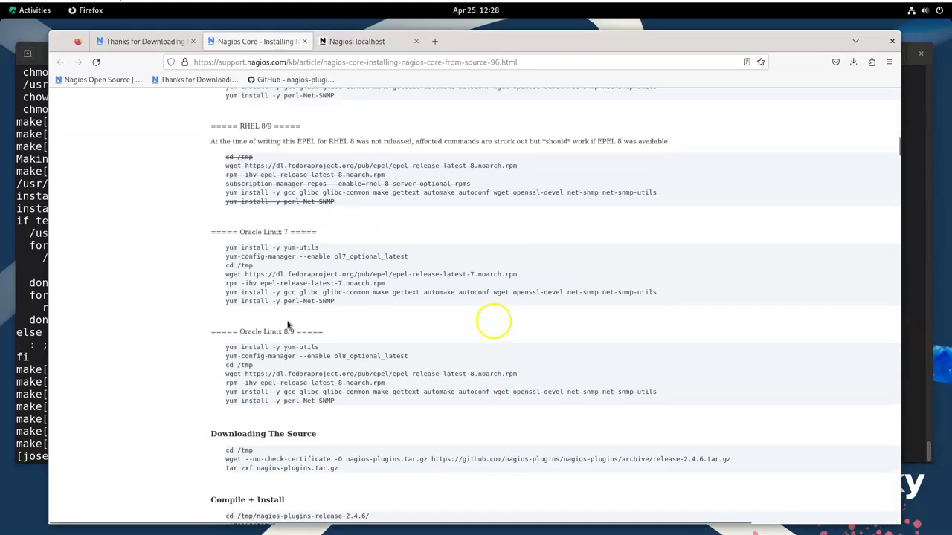
{"action": "scroll", "coordinate": [289, 325], "scroll_direction": "up", "scroll_amount": 10}
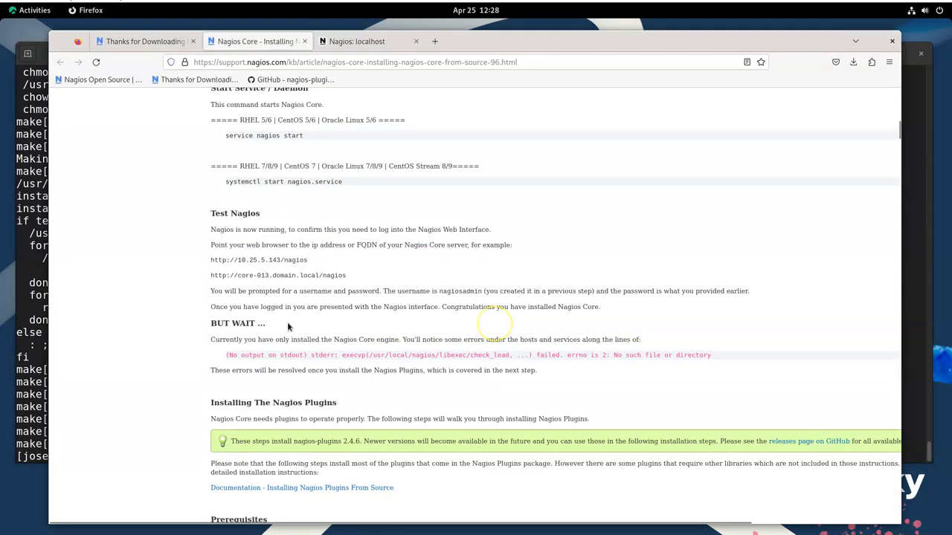
{"action": "scroll", "coordinate": [289, 325], "scroll_direction": "up", "scroll_amount": 1}
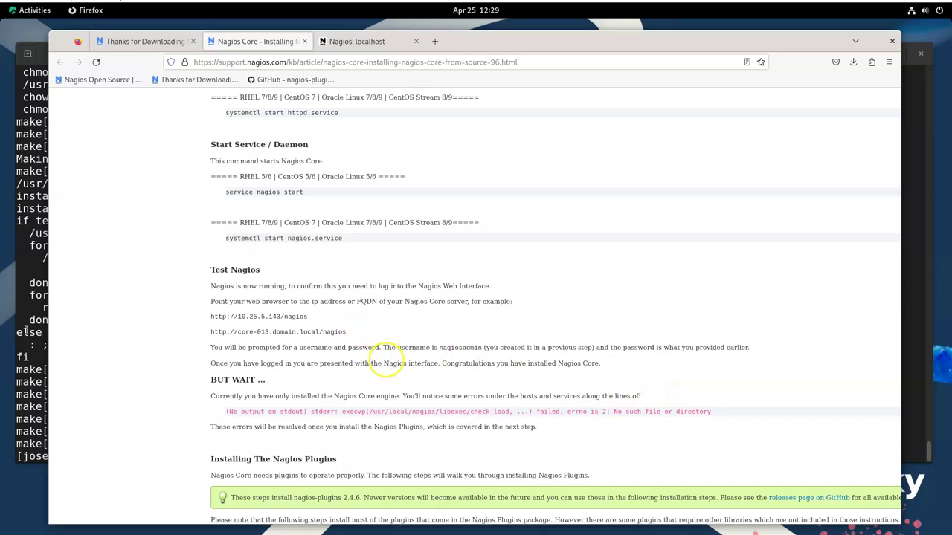
Switch to the terminal, change into /usr/local/nagios and list its contents with ls -la
{"action": "key", "text": "alt+Tab"}
{"action": "type", "text": "cd /"}
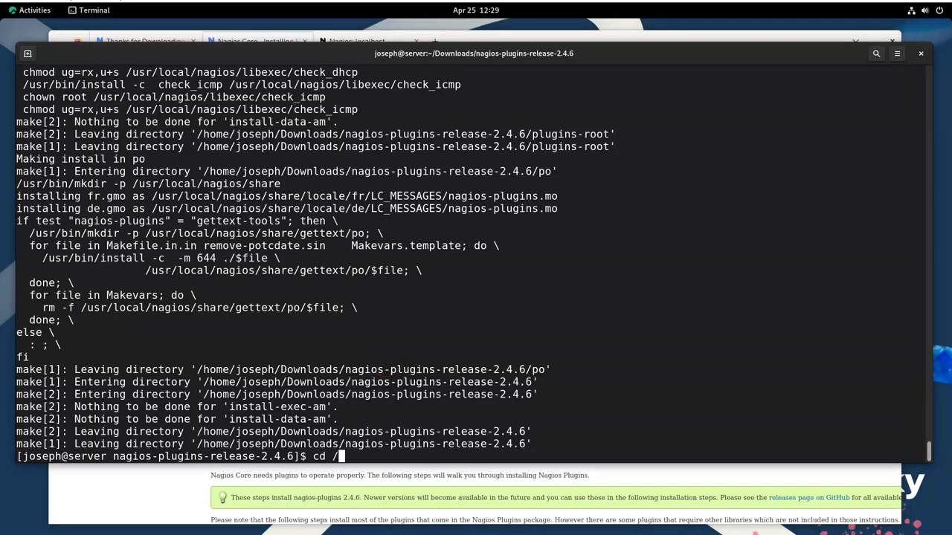
{"action": "type", "text": "usr/lo"}
{"action": "key", "text": "Tab"}
{"action": "type", "text": "na"}
{"action": "key", "text": "Tab"}
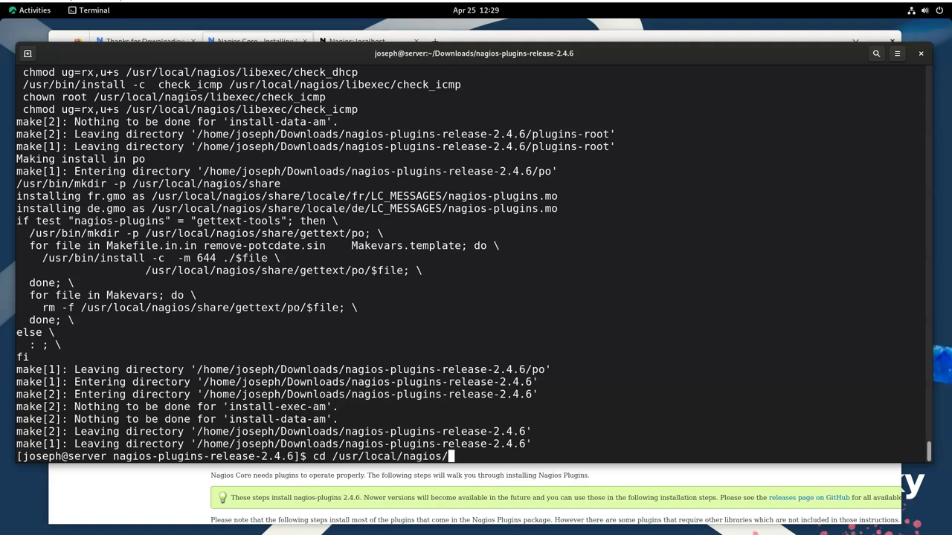
{"action": "key", "text": "Return"}
{"action": "type", "text": "ls -la"}
{"action": "key", "text": "Return"}
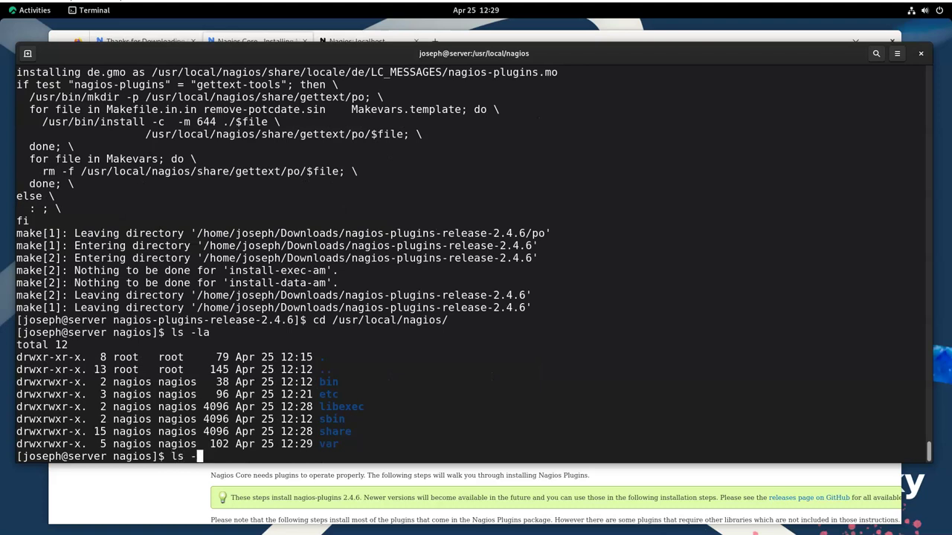
List the libexec directory with ls -al and look through the installed plugin files
{"action": "type", "text": "ls -al li"}
{"action": "key", "text": "Tab"}
{"action": "key", "text": "Return"}
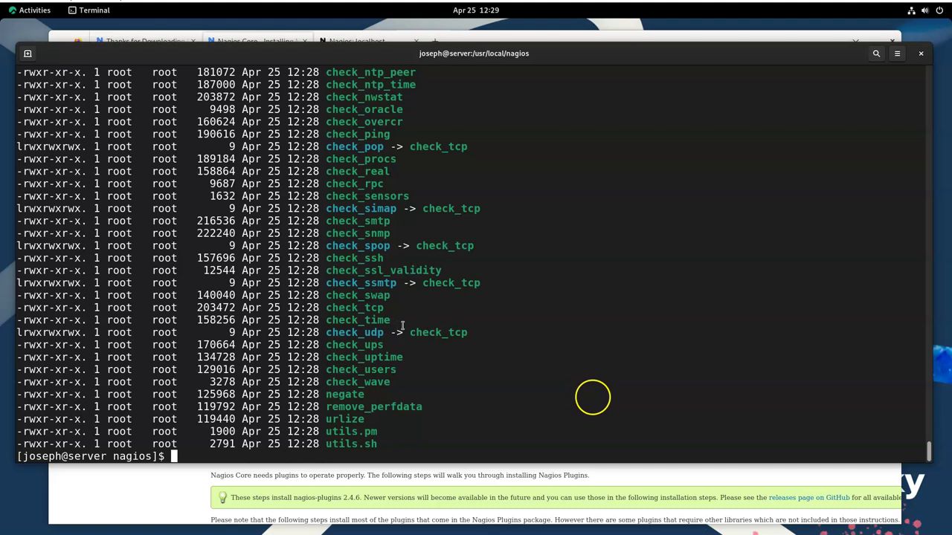
{"action": "scroll", "coordinate": [407, 310], "scroll_direction": "up", "scroll_amount": 1}
{"action": "scroll", "coordinate": [406, 310], "scroll_direction": "up", "scroll_amount": 5}
{"action": "scroll", "coordinate": [407, 310], "scroll_direction": "up", "scroll_amount": 3}
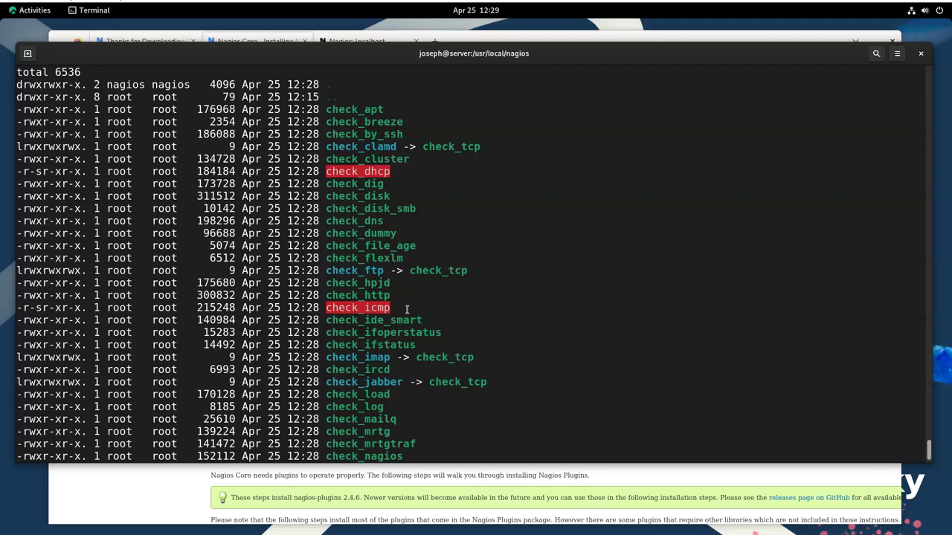
{"action": "scroll", "coordinate": [407, 309], "scroll_direction": "down", "scroll_amount": 12}
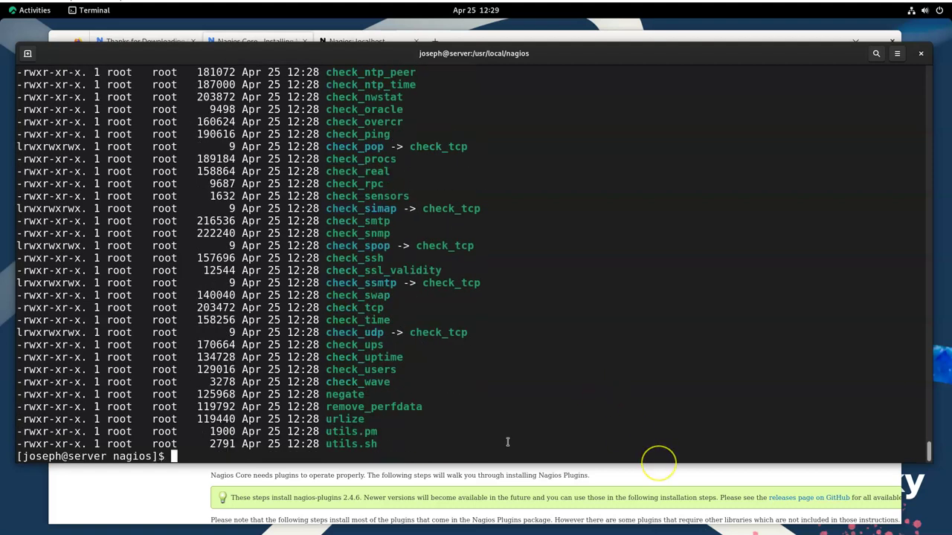
Change into the libexec directory and look over the check plugins in the earlier listing
{"action": "type", "text": "cd li"}
{"action": "key", "text": "Tab"}
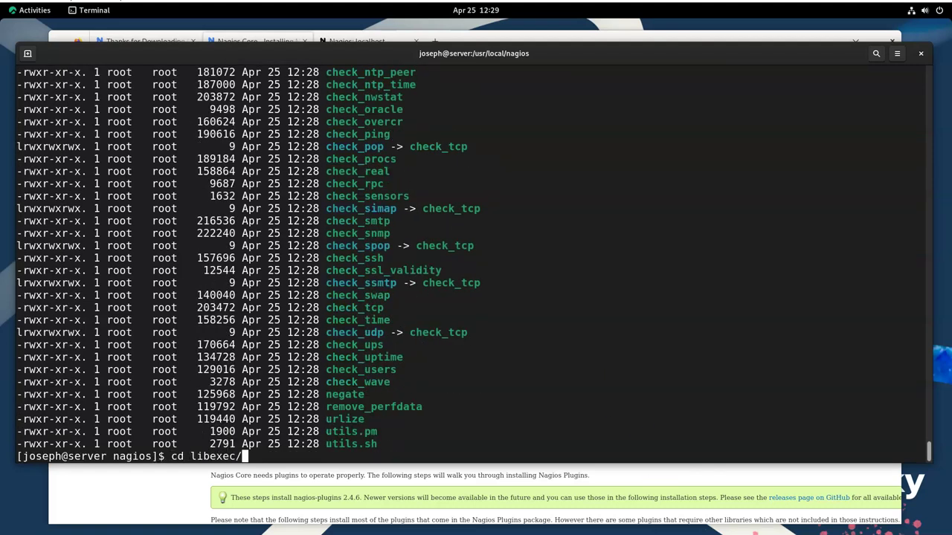
{"action": "key", "text": "Return"}
{"action": "key", "text": "Return"}
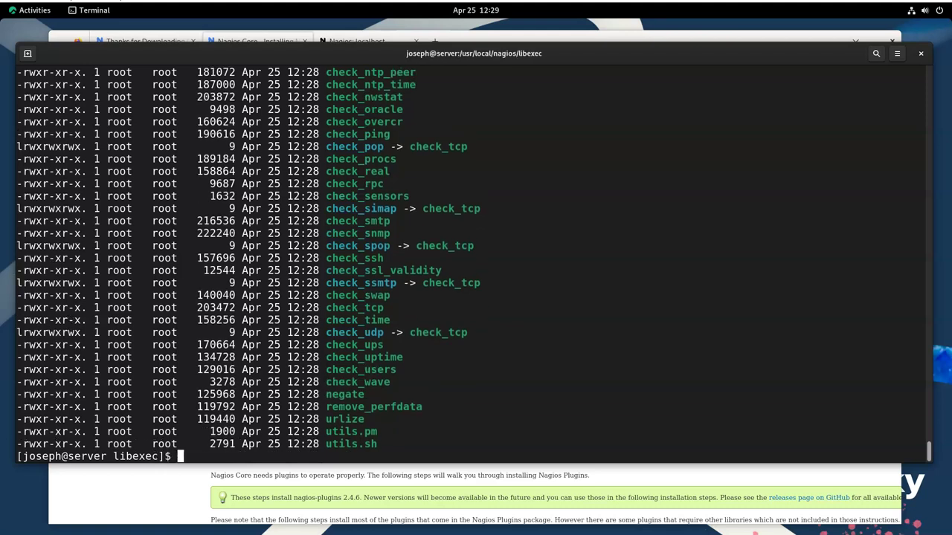
{"action": "scroll", "coordinate": [682, 319], "scroll_direction": "up", "scroll_amount": 10}
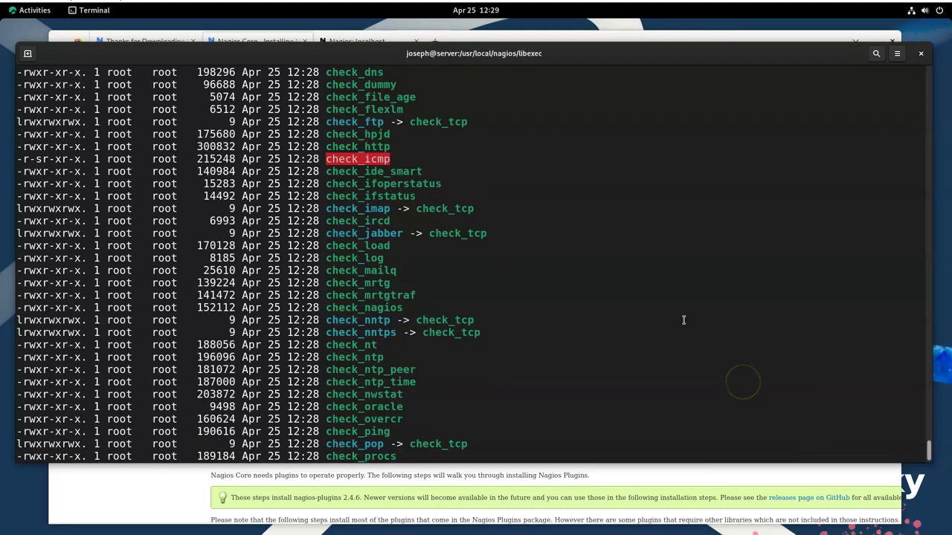
{"action": "scroll", "coordinate": [683, 320], "scroll_direction": "up", "scroll_amount": 2}
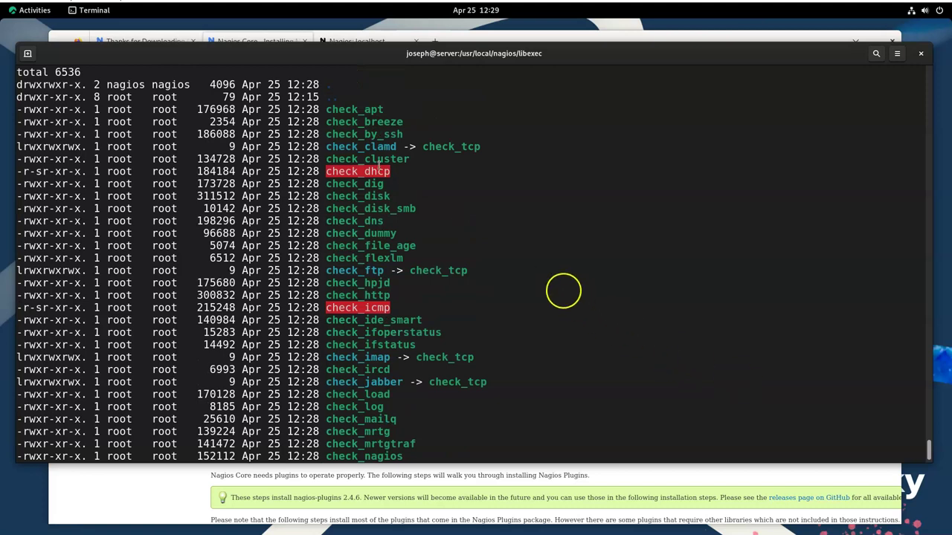
{"action": "scroll", "coordinate": [593, 363], "scroll_direction": "down", "scroll_amount": 4}
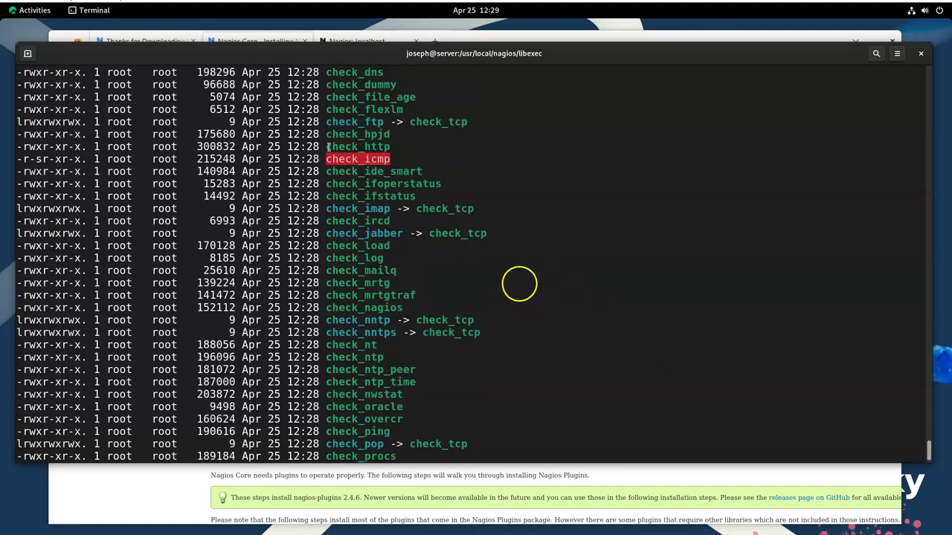
Find check_http in the plugin listing and run ./check_http without arguments to show its usage
{"action": "left_click_drag", "start_coordinate": [328, 147], "coordinate": [392, 147]}
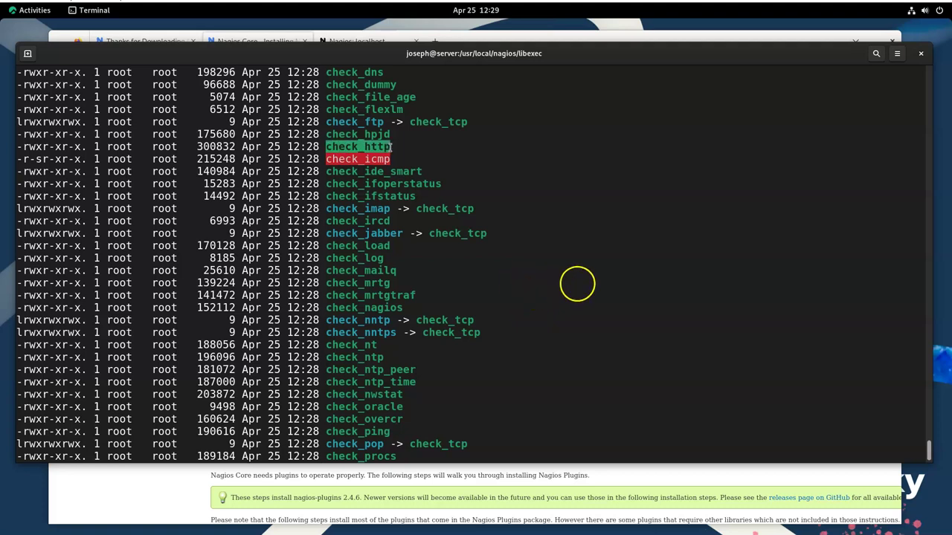
{"action": "left_click", "coordinate": [439, 151]}
{"action": "type", "text": "./c"}
{"action": "key", "text": "Tab"}
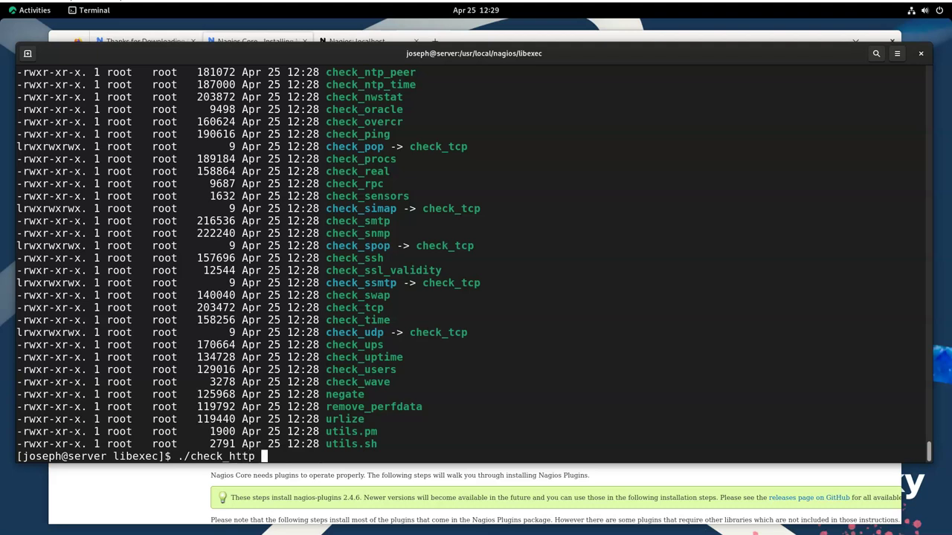
{"action": "key", "text": "Return"}
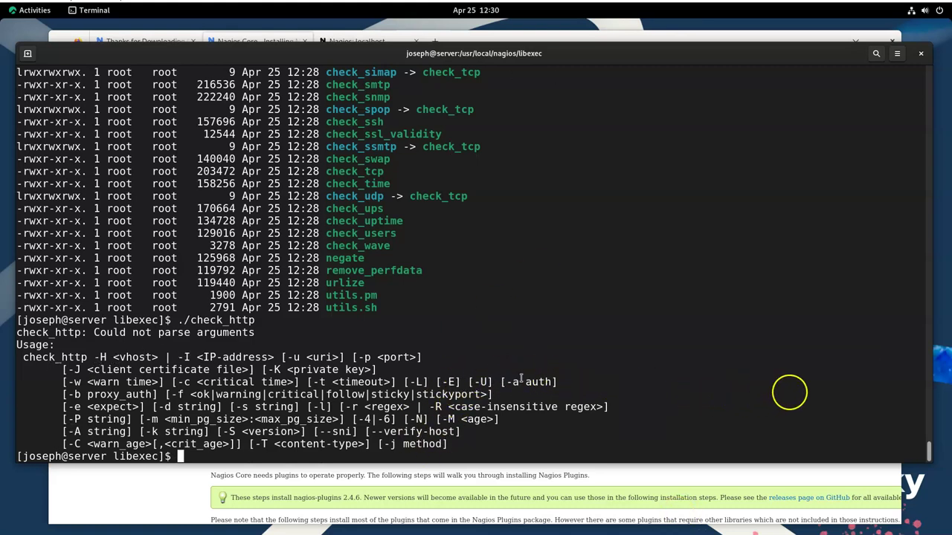
Run ./check_http -I 127.0.0.1 against the local web server and examine the returned HTTP status code
{"action": "key", "text": "Up"}
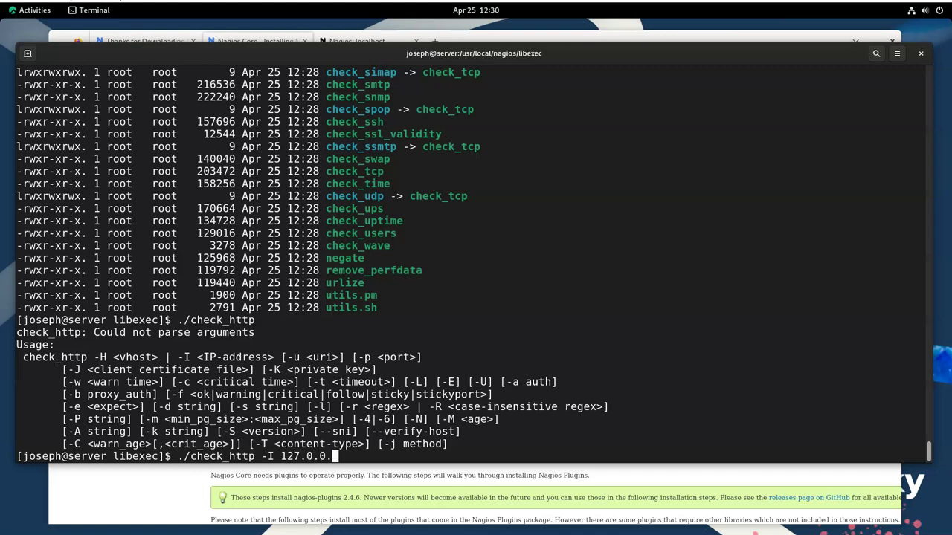
{"action": "key", "text": "Return"}
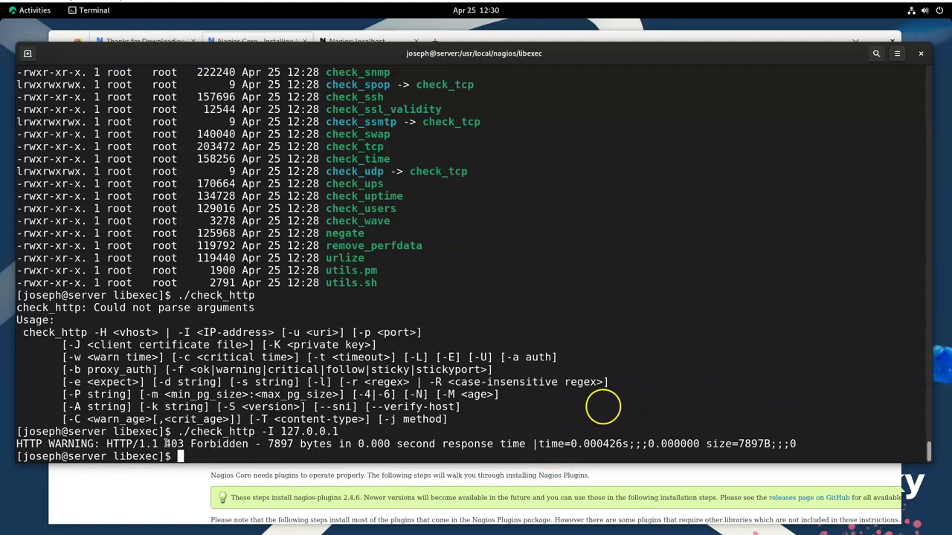
{"action": "left_click_drag", "start_coordinate": [106, 444], "coordinate": [185, 444]}
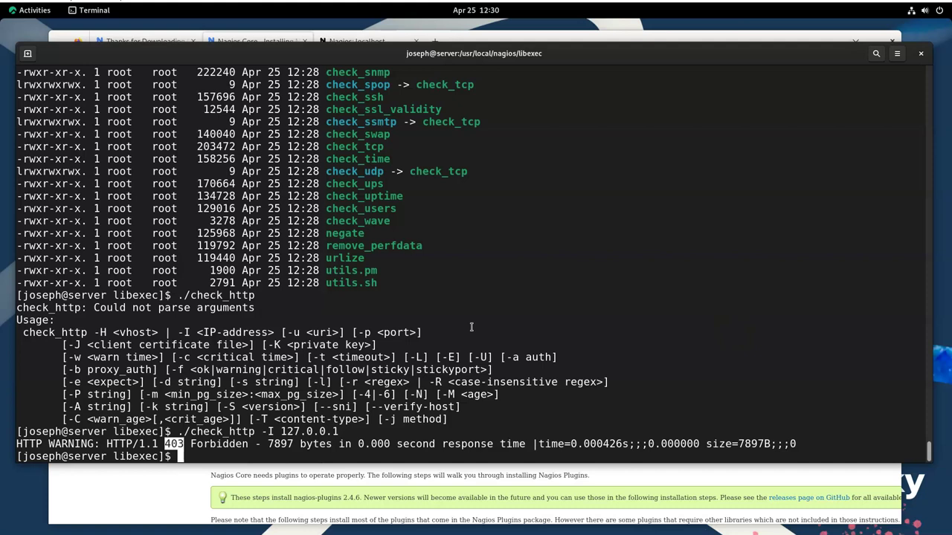
Restart the Nagios service, dismissing the authentication prompt and rerunning the command as sudo systemctl restart nagios
{"action": "type", "text": "systemctl restart nagi"}
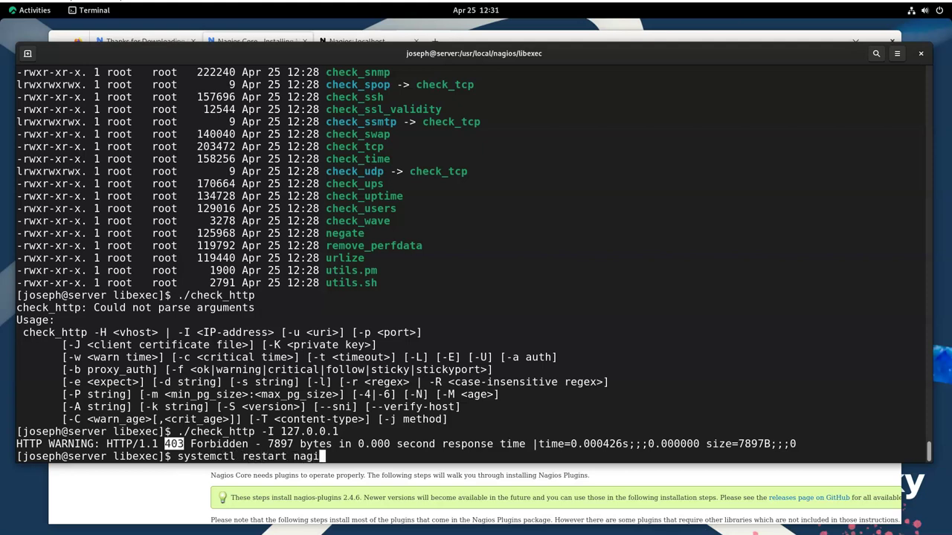
{"action": "key", "text": "Return"}
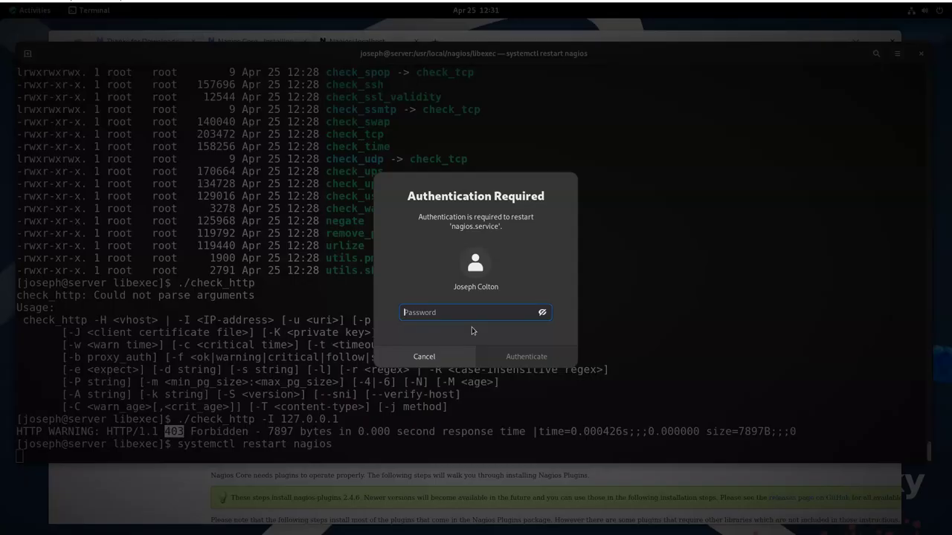
{"action": "left_click", "coordinate": [439, 362]}
{"action": "key", "text": "Up"}
{"action": "key", "text": "Home"}
{"action": "type", "text": "sudo"}
{"action": "key", "text": "Return"}
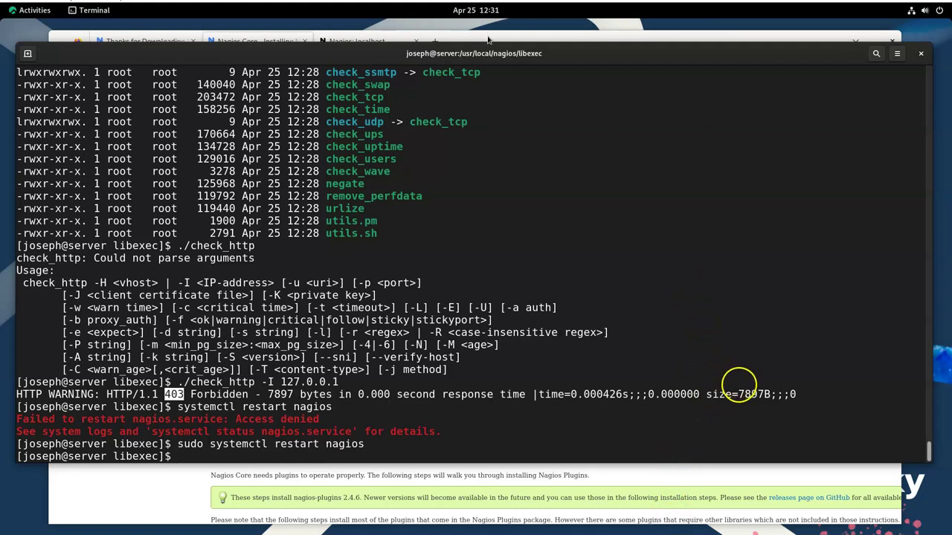
Switch to the Nagios: localhost page in Firefox and examine the HTTP service's status information
{"action": "left_click", "coordinate": [455, 41]}
{"action": "left_click", "coordinate": [360, 42]}
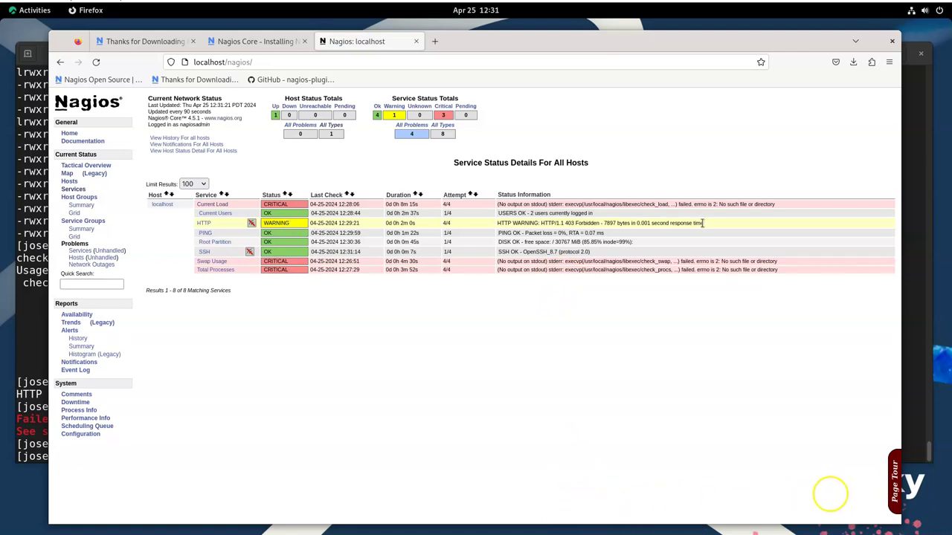
{"action": "left_click_drag", "start_coordinate": [703, 223], "coordinate": [502, 223]}
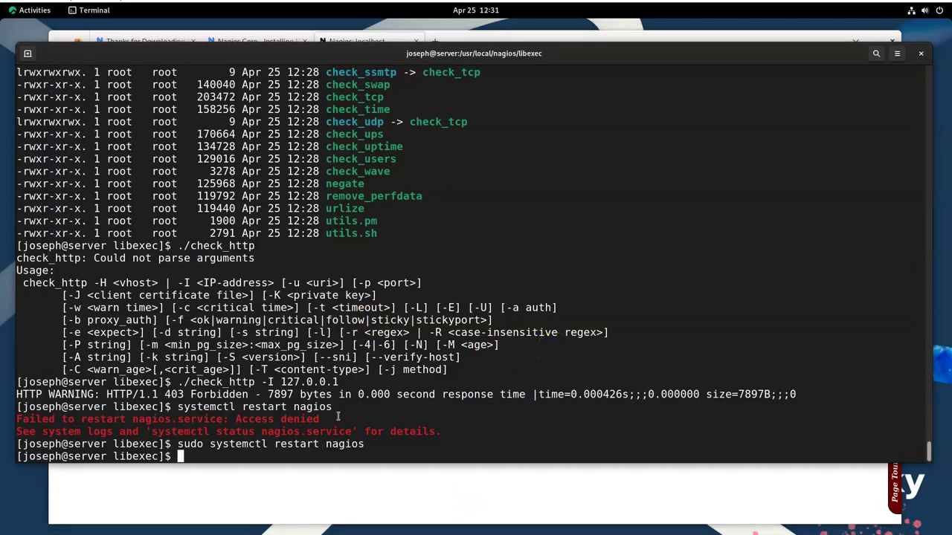
Return to the terminal, change into /var/www and list its contents with ls -al
{"action": "type", "text": "cd /var/www/ht"}
{"action": "key", "text": "Tab"}
{"action": "key", "text": "BackSpace"}
{"action": "key", "text": "BackSpace"}
{"action": "key", "text": "BackSpace"}
{"action": "key", "text": "BackSpace"}
{"action": "key", "text": "BackSpace"}
{"action": "key", "text": "Return"}
{"action": "type", "text": "ls -al"}
{"action": "key", "text": "Return"}
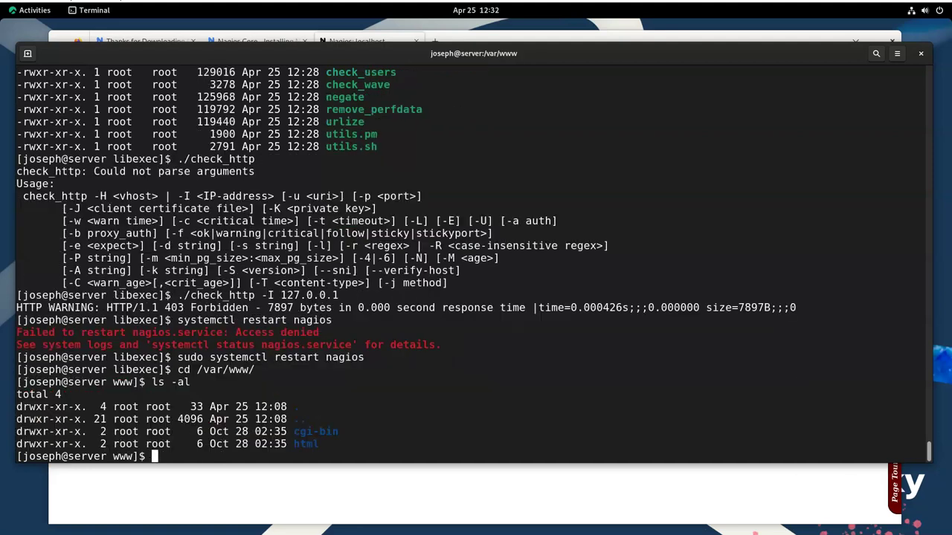
Change into the html directory and list its contents with ls -al
{"action": "type", "text": "cd ht"}
{"action": "key", "text": "Tab"}
{"action": "key", "text": "Return"}
{"action": "type", "text": "ls -al"}
{"action": "key", "text": "Return"}
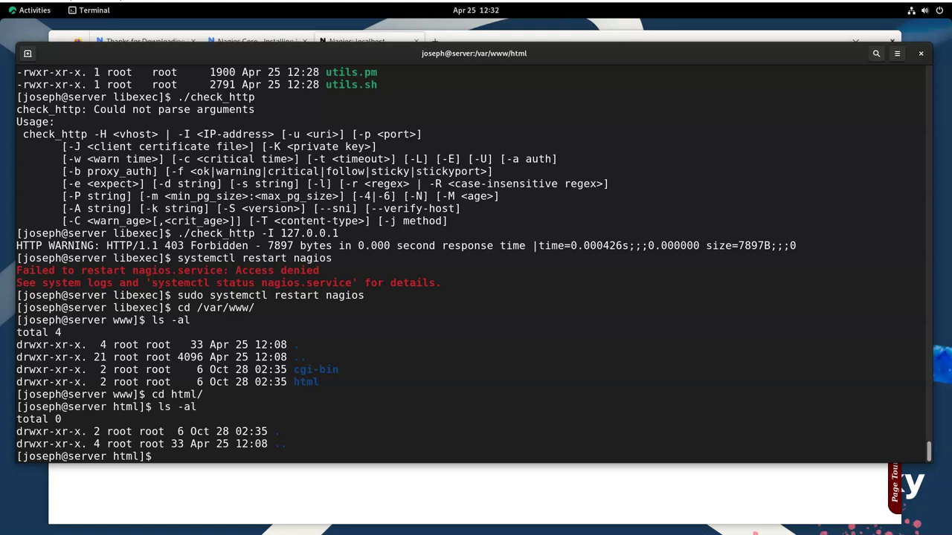
Open a new index.html with sudo nano and enter the opening <html> and closing </html> tags
{"action": "type", "text": "sudo nano index.html"}
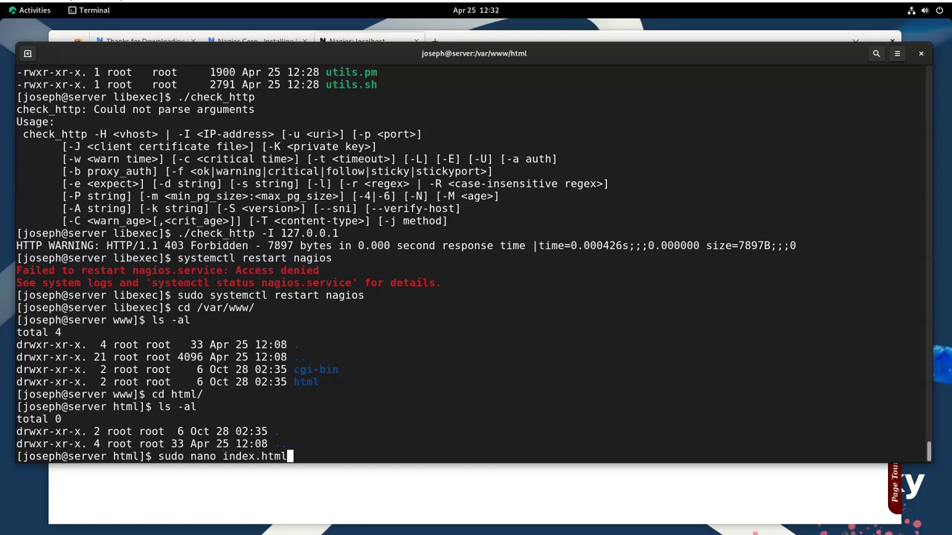
{"action": "key", "text": "Return"}
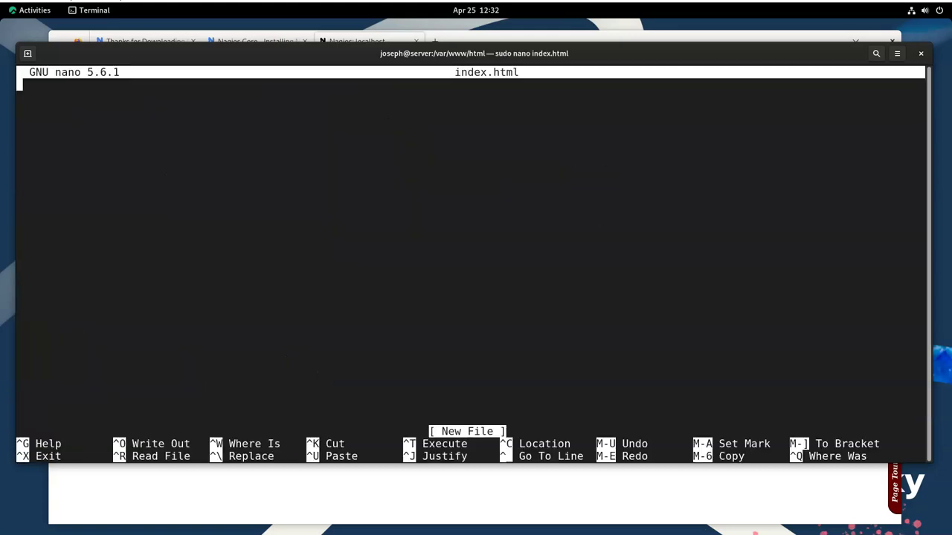
{"action": "type", "text": "<html>"}
{"action": "key", "text": "Return"}
{"action": "key", "text": "Return"}
{"action": "type", "text": "</"}
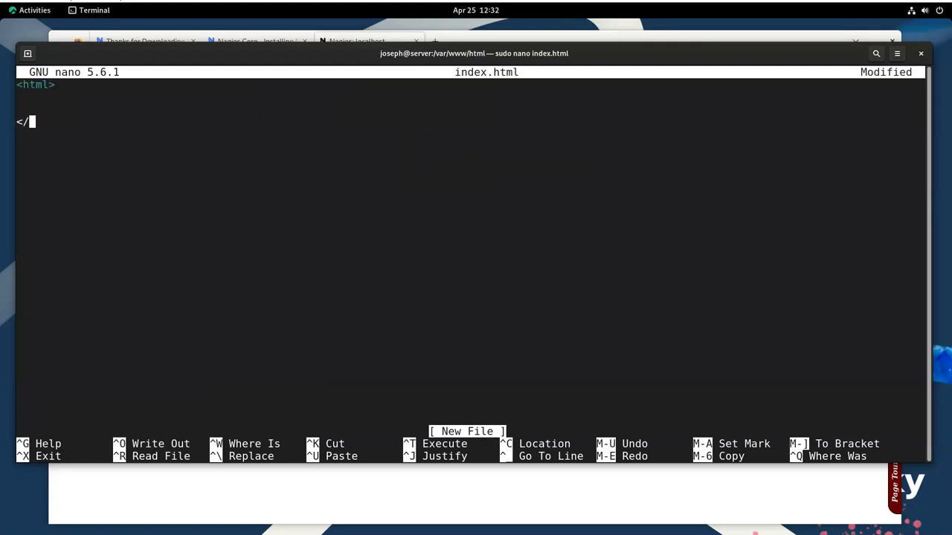
{"action": "type", "text": "html>"}
Add the text "Blank web page" between the html tags, save and exit nano, and list the directory with ls -la
{"action": "key", "text": "Up"}
{"action": "key", "text": "Return"}
{"action": "type", "text": "Ba"}
{"action": "key", "text": "BackSpace"}
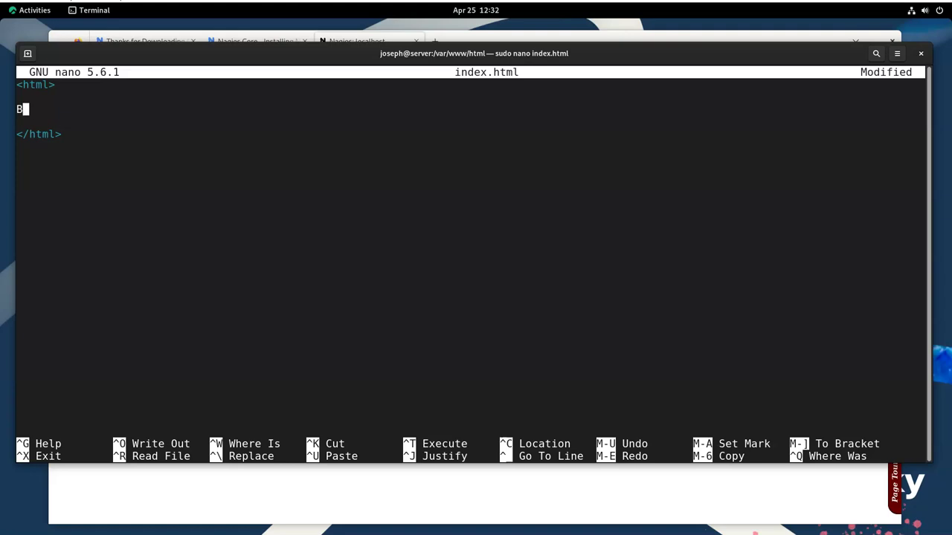
{"action": "type", "text": "lank web page"}
{"action": "key", "text": "Down"}
{"action": "key", "text": "ctrl+x"}
{"action": "key", "text": "y"}
{"action": "key", "text": "Return"}
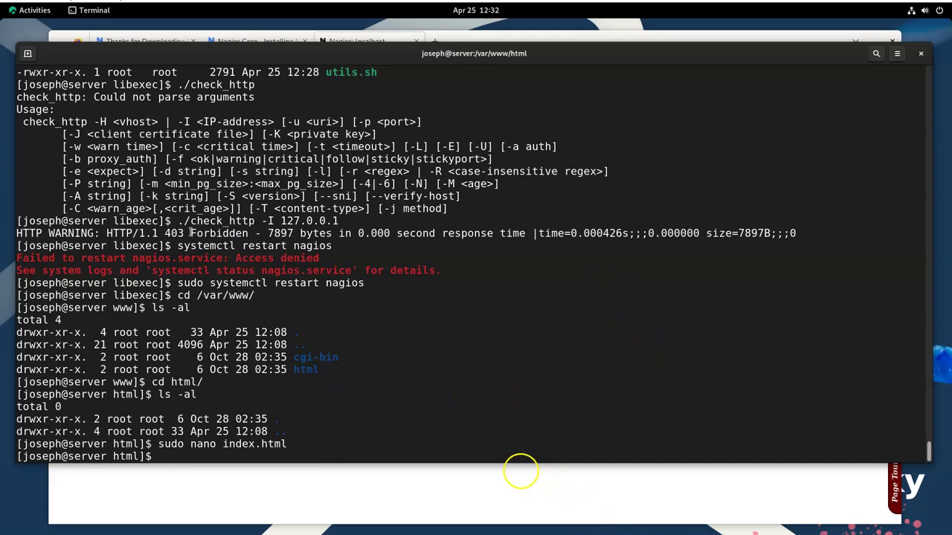
{"action": "type", "text": "ls -la"}
{"action": "key", "text": "Return"}
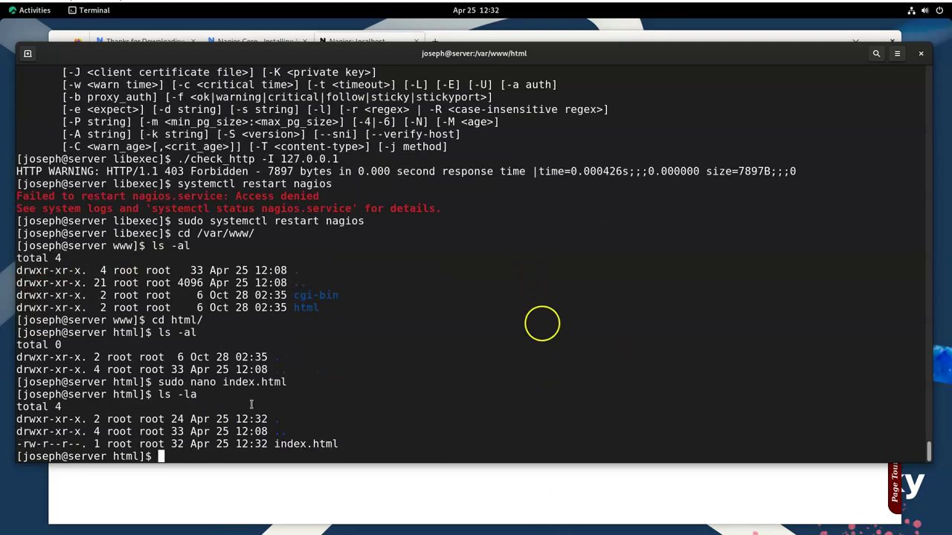
Check the service status page in Firefox, and back in the terminal change into /usr/local/nagios/ and list it with ls -la
{"action": "left_click", "coordinate": [322, 469]}
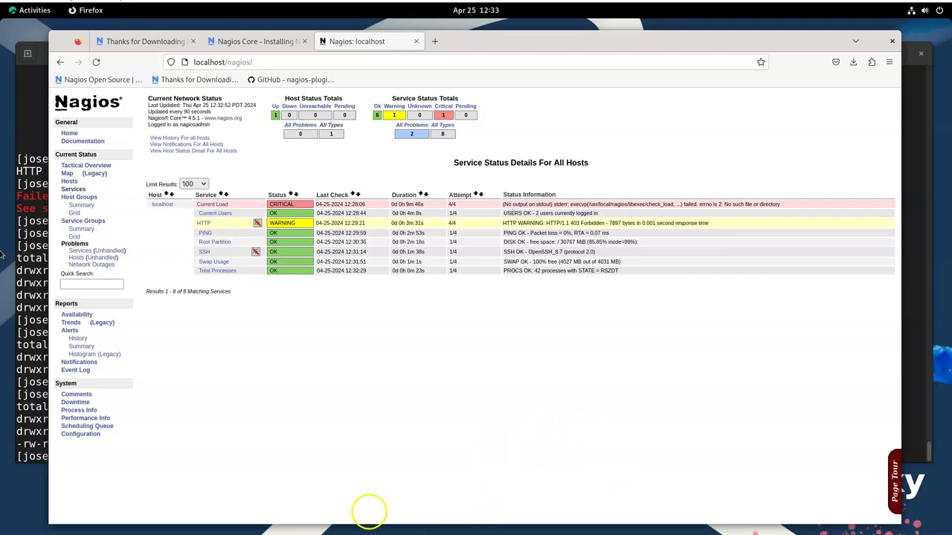
{"action": "left_click", "coordinate": [27, 260]}
{"action": "type", "text": "cd "}
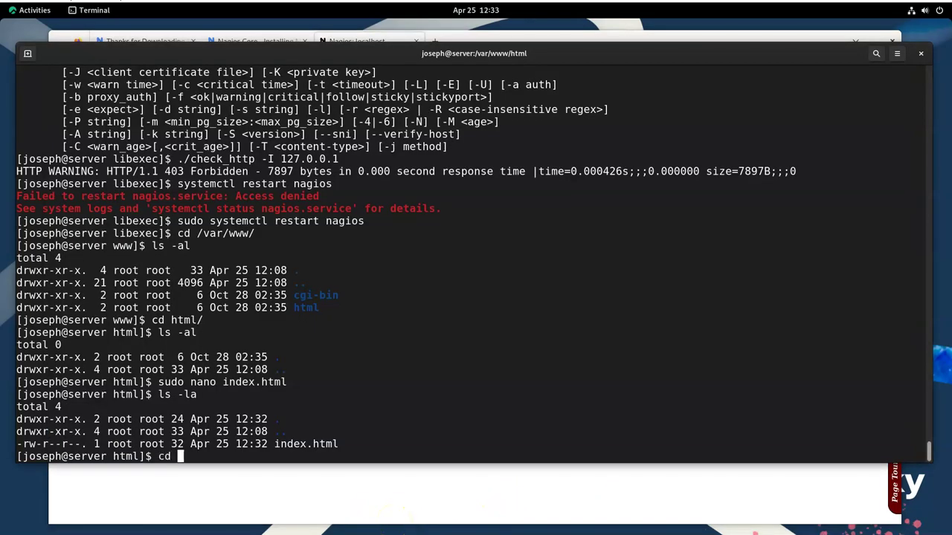
{"action": "type", "text": "/usr/local/nagios/"}
{"action": "key", "text": "Return"}
{"action": "type", "text": "ls -la"}
{"action": "key", "text": "Return"}
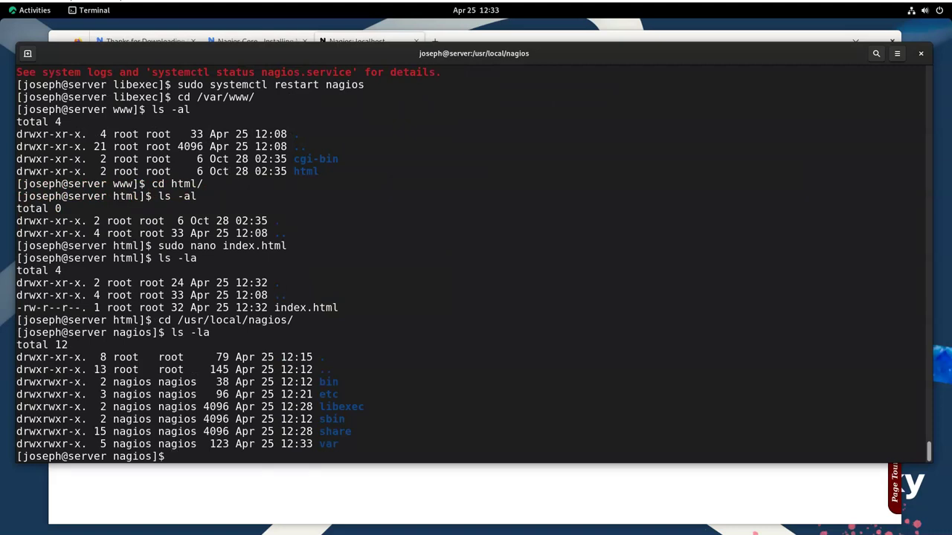
Change into the etc directory and list its contents with ls -al
{"action": "type", "text": "cd etc/"}
{"action": "key", "text": "Return"}
{"action": "type", "text": "ls -al"}
{"action": "key", "text": "Return"}
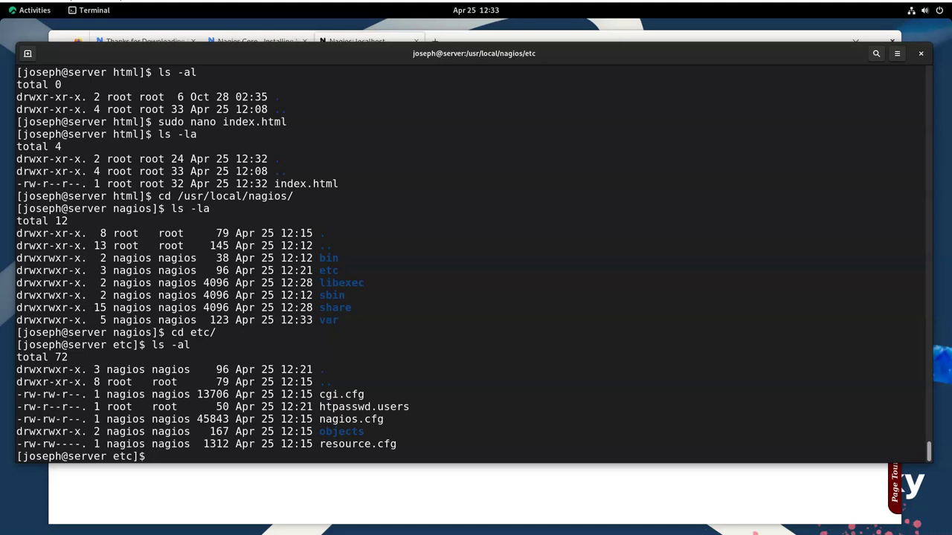
Open the main configuration file nagios.cfg with sudo nano
{"action": "type", "text": "su"}
{"action": "key", "text": "BackSpace"}
{"action": "key", "text": "BackSpace"}
{"action": "type", "text": "sudo nano nagios.cfg"}
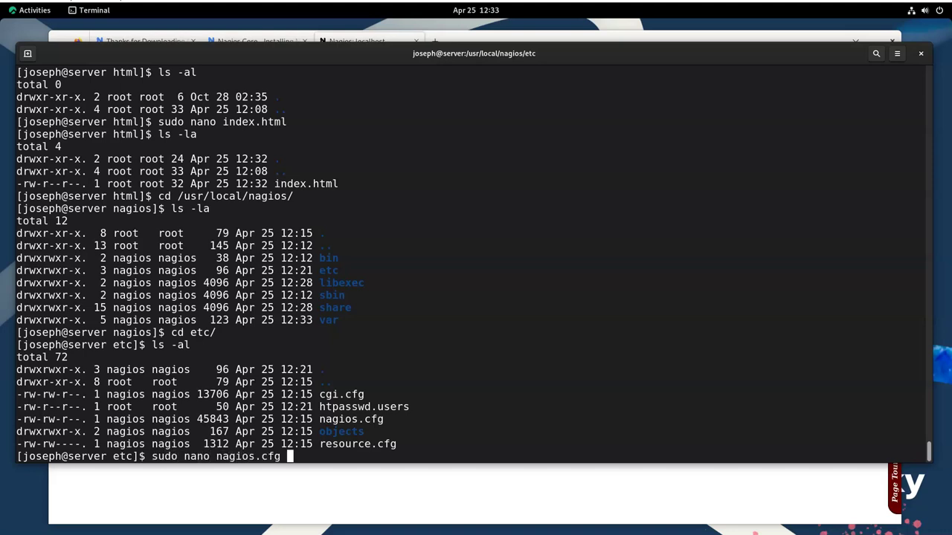
{"action": "key", "text": "Return"}
Examine the header comments, the log file setting and the start of the object configuration section in nagios.cfg
{"action": "key", "text": "Down"}
{"action": "key", "text": "Down"}
{"action": "key", "text": "Down"}
{"action": "key", "text": "Down"}
{"action": "key", "text": "Down"}
{"action": "key", "text": "Down"}
{"action": "key", "text": "Down"}
{"action": "key", "text": "Down"}
{"action": "key", "text": "Down"}
{"action": "key", "text": "Down"}
{"action": "key", "text": "Down"}
{"action": "key", "text": "Down"}
{"action": "key", "text": "Down"}
{"action": "key", "text": "Down"}
{"action": "key", "text": "Down"}
{"action": "key", "text": "Down"}
{"action": "key", "text": "Down"}
{"action": "key", "text": "Down"}
{"action": "key", "text": "Down"}
{"action": "key", "text": "Down"}
{"action": "key", "text": "Up"}
{"action": "key", "text": "Up"}
{"action": "key", "text": "Up"}
{"action": "key", "text": "Up"}
{"action": "key", "text": "Up"}
{"action": "key", "text": "Up"}
{"action": "key", "text": "Up"}
{"action": "key", "text": "Up"}
{"action": "key", "text": "Up"}
{"action": "key", "text": "Up"}
{"action": "key", "text": "Up"}
{"action": "key", "text": "Down"}
{"action": "key", "text": "Down"}
{"action": "key", "text": "Down"}
{"action": "key", "text": "Down"}
{"action": "key", "text": "Down"}
{"action": "key", "text": "Down"}
{"action": "key", "text": "Down"}
{"action": "key", "text": "Down"}
{"action": "key", "text": "Down"}
{"action": "key", "text": "Down"}
{"action": "key", "text": "Down"}
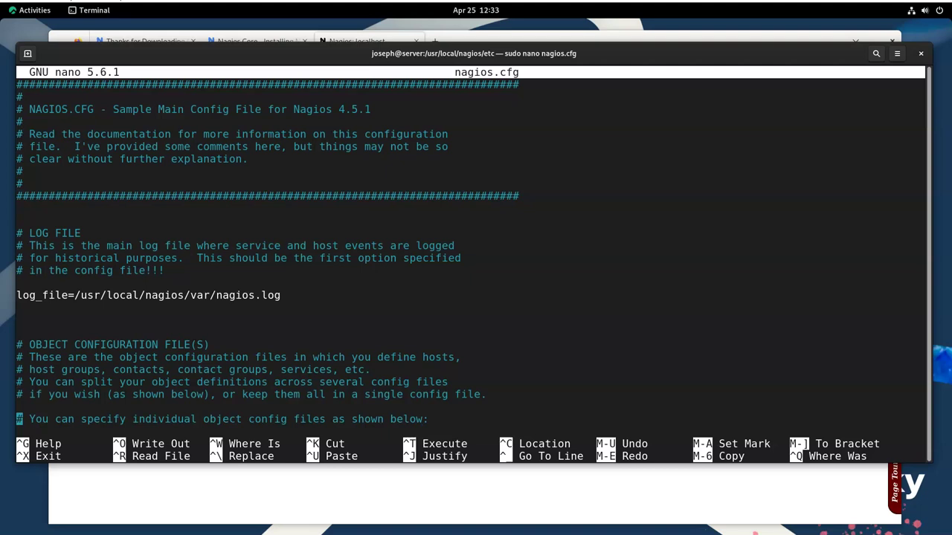
Examine the cfg_file entries for commands, contacts, localhost, Windows, switch and printer definitions in nagios.cfg
{"action": "key", "text": "Down"}
{"action": "key", "text": "Down"}
{"action": "key", "text": "Down"}
{"action": "key", "text": "Down"}
{"action": "key", "text": "Down"}
{"action": "key", "text": "Down"}
{"action": "key", "text": "Down"}
{"action": "key", "text": "Down"}
{"action": "key", "text": "Down"}
{"action": "key", "text": "Down"}
{"action": "key", "text": "Down"}
{"action": "key", "text": "Down"}
{"action": "key", "text": "Down"}
{"action": "key", "text": "Down"}
{"action": "key", "text": "Down"}
{"action": "key", "text": "Down"}
{"action": "key", "text": "Up"}
{"action": "key", "text": "Up"}
{"action": "key", "text": "Up"}
{"action": "key", "text": "Up"}
{"action": "key", "text": "Up"}
{"action": "key", "text": "Up"}
{"action": "key", "text": "Up"}
{"action": "key", "text": "Up"}
{"action": "key", "text": "Up"}
{"action": "key", "text": "Up"}
{"action": "key", "text": "Down"}
{"action": "key", "text": "Down"}
{"action": "key", "text": "Down"}
{"action": "key", "text": "Down"}
{"action": "key", "text": "Down"}
{"action": "key", "text": "Down"}
{"action": "key", "text": "Down"}
{"action": "key", "text": "Down"}
{"action": "key", "text": "Down"}
{"action": "key", "text": "Down"}
{"action": "key", "text": "Down"}
{"action": "key", "text": "Down"}
{"action": "key", "text": "Down"}
{"action": "key", "text": "Down"}
{"action": "key", "text": "Down"}
{"action": "key", "text": "Down"}
{"action": "key", "text": "Down"}
{"action": "key", "text": "Up"}
{"action": "key", "text": "Up"}
{"action": "key", "text": "Up"}
{"action": "key", "text": "Up"}
{"action": "key", "text": "Up"}
{"action": "key", "text": "Up"}
{"action": "key", "text": "Up"}
{"action": "key", "text": "Up"}
{"action": "key", "text": "Up"}
{"action": "key", "text": "Up"}
{"action": "key", "text": "Up"}
{"action": "key", "text": "Up"}
{"action": "key", "text": "Up"}
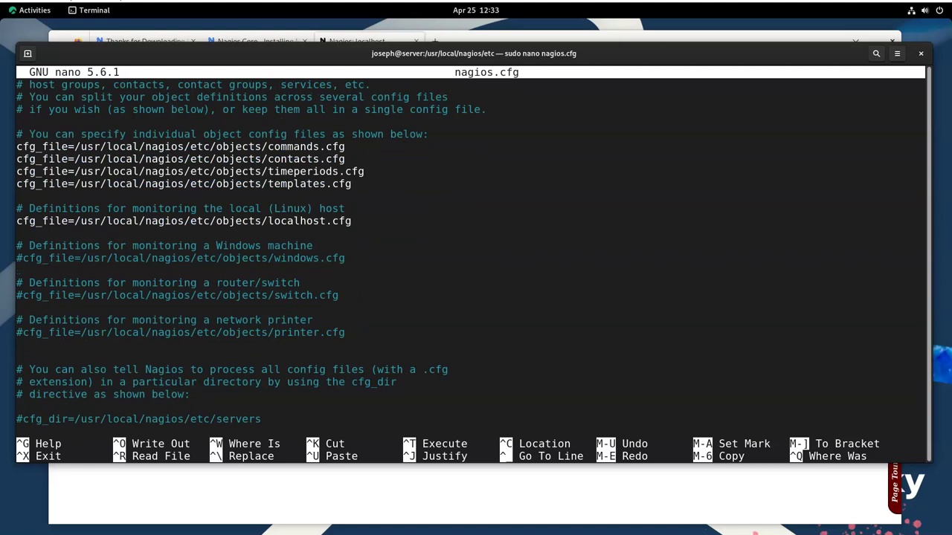
Review the object definition entries again and examine the commented cfg_dir directives for servers, printers, switches and routers
{"action": "key", "text": "Down"}
{"action": "key", "text": "Down"}
{"action": "key", "text": "Down"}
{"action": "key", "text": "Down"}
{"action": "key", "text": "Down"}
{"action": "key", "text": "Down"}
{"action": "key", "text": "Down"}
{"action": "key", "text": "Up"}
{"action": "key", "text": "Up"}
{"action": "key", "text": "Up"}
{"action": "key", "text": "Up"}
{"action": "key", "text": "Up"}
{"action": "key", "text": "Up"}
{"action": "key", "text": "Up"}
{"action": "key", "text": "Up"}
{"action": "key", "text": "Up"}
{"action": "key", "text": "Up"}
{"action": "key", "text": "Up"}
{"action": "key", "text": "Up"}
{"action": "key", "text": "Down"}
{"action": "key", "text": "Down"}
{"action": "key", "text": "Down"}
{"action": "key", "text": "Down"}
{"action": "key", "text": "Down"}
{"action": "key", "text": "Down"}
{"action": "key", "text": "Down"}
{"action": "key", "text": "Down"}
{"action": "key", "text": "Down"}
{"action": "key", "text": "Down"}
{"action": "key", "text": "Down"}
{"action": "key", "text": "Down"}
{"action": "key", "text": "Down"}
{"action": "key", "text": "Down"}
{"action": "key", "text": "Down"}
{"action": "key", "text": "Down"}
{"action": "key", "text": "Down"}
{"action": "key", "text": "Down"}
{"action": "key", "text": "Down"}
{"action": "key", "text": "Down"}
{"action": "key", "text": "Up"}
{"action": "key", "text": "Up"}
{"action": "key", "text": "Up"}
{"action": "key", "text": "Up"}
{"action": "key", "text": "Up"}
{"action": "key", "text": "Up"}
{"action": "key", "text": "Up"}
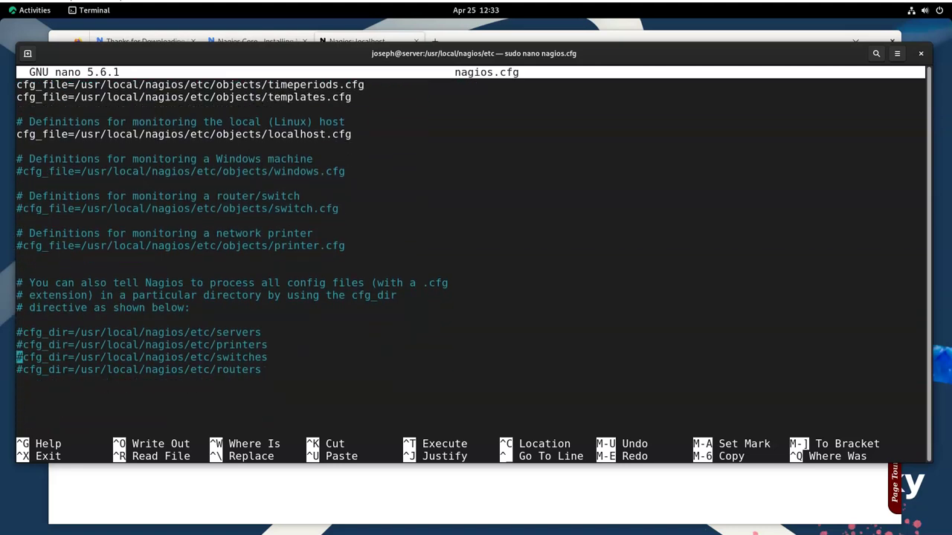
Uncomment the cfg_dir=/usr/local/nagios/etc/servers line in nagios.cfg
{"action": "key", "text": "Right"}
{"action": "key", "text": "BackSpace"}
{"action": "key", "text": "Down"}
{"action": "key", "text": "Down"}
{"action": "key", "text": "Down"}
{"action": "key", "text": "Down"}
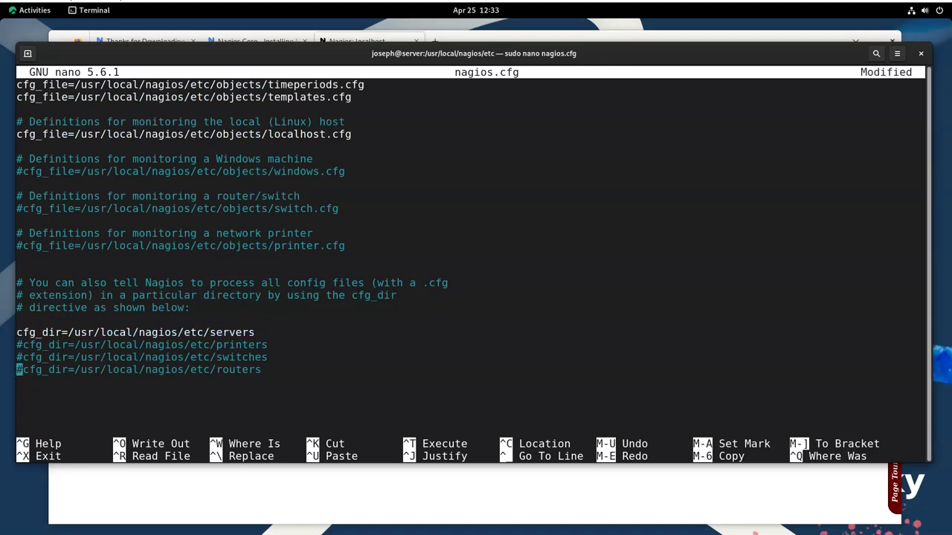
Examine the directory path in the servers cfg_dir line of nagios.cfg
{"action": "key", "text": "Up"}
{"action": "key", "text": "Up"}
{"action": "key", "text": "Up"}
{"action": "key", "text": "Up"}
{"action": "key", "text": "Up"}
{"action": "key", "text": "Right"}
{"action": "key", "text": "Right"}
{"action": "key", "text": "Right"}
{"action": "key", "text": "Right"}
{"action": "key", "text": "Right"}
{"action": "key", "text": "Right"}
{"action": "key", "text": "Right"}
{"action": "key", "text": "Right"}
{"action": "key", "text": "Right"}
{"action": "key", "text": "Left"}
{"action": "key", "text": "Left"}
{"action": "key", "text": "Right"}
{"action": "key", "text": "Right"}
{"action": "key", "text": "Right"}
{"action": "key", "text": "Right"}
{"action": "key", "text": "Right"}
{"action": "key", "text": "Right"}
{"action": "key", "text": "Right"}
{"action": "key", "text": "Right"}
{"action": "key", "text": "Right"}
{"action": "key", "text": "Right"}
{"action": "key", "text": "Right"}
{"action": "key", "text": "Right"}
{"action": "key", "text": "Right"}
{"action": "key", "text": "Right"}
{"action": "key", "text": "Right"}
{"action": "key", "text": "Right"}
{"action": "key", "text": "Right"}
{"action": "key", "text": "Right"}
{"action": "key", "text": "Right"}
{"action": "key", "text": "Right"}
{"action": "key", "text": "Right"}
{"action": "key", "text": "Right"}
{"action": "key", "text": "Right"}
{"action": "key", "text": "Right"}
{"action": "key", "text": "Right"}
{"action": "key", "text": "Right"}
{"action": "key", "text": "Left"}
{"action": "key", "text": "Left"}
{"action": "key", "text": "Left"}
{"action": "key", "text": "Left"}
{"action": "key", "text": "Left"}
{"action": "key", "text": "Left"}
Save nagios.cfg under its existing name and exit the editor
{"action": "key", "text": "ctrl+x"}
{"action": "key", "text": "y"}
{"action": "key", "text": "Return"}
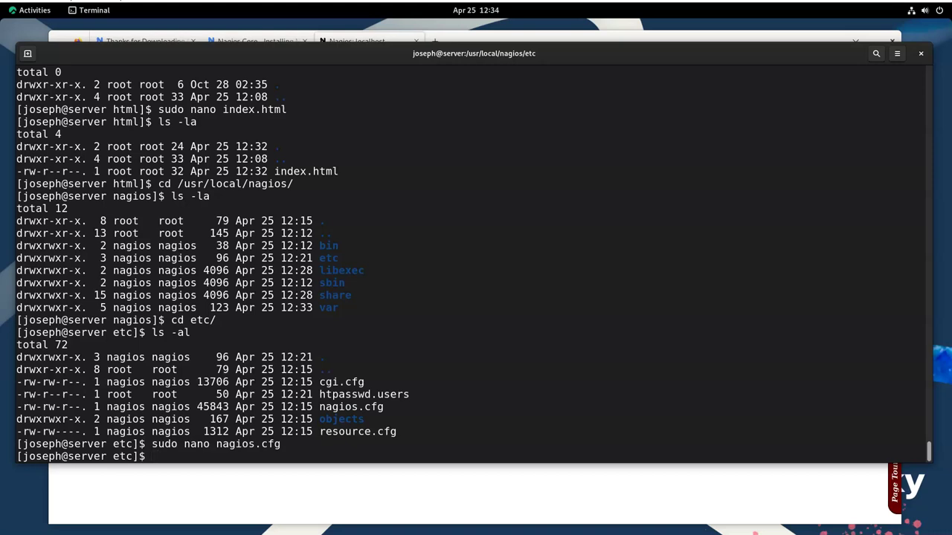
Create a servers directory inside the Nagios etc folder with sudo and list the folder's contents in detail
{"action": "type", "text": "mkdir servers"}
{"action": "key", "text": "Return"}
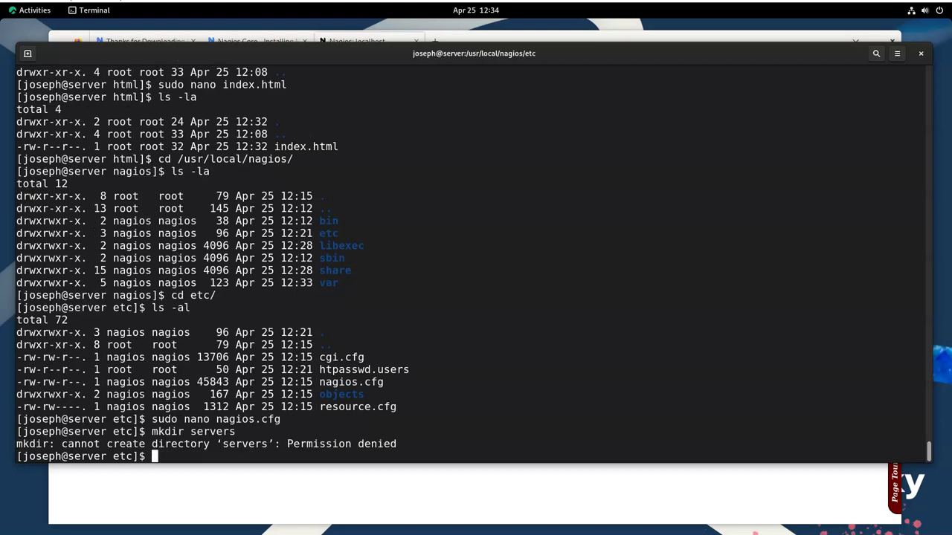
{"action": "key", "text": "Up"}
{"action": "key", "text": "Home"}
{"action": "type", "text": "sudo"}
{"action": "key", "text": "Return"}
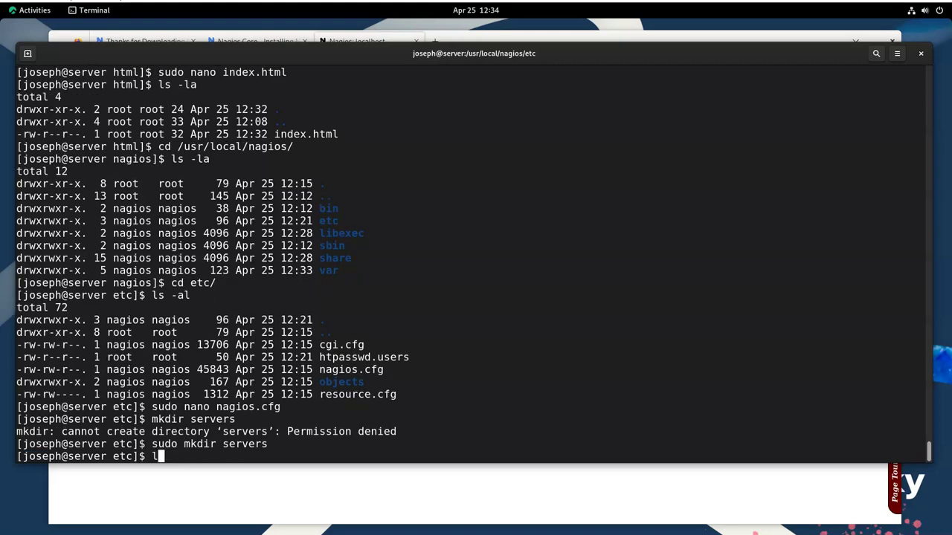
{"action": "type", "text": "ls -la"}
{"action": "key", "text": "Return"}
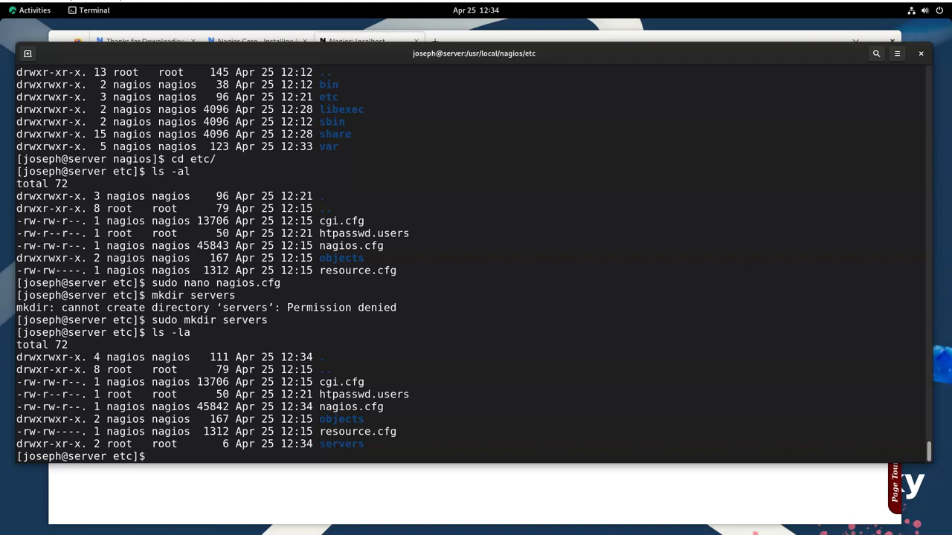
Change the owner and group of the servers directory to nagios:nagios with sudo chown
{"action": "type", "text": "sudo chmo"}
{"action": "key", "text": "BackSpace"}
{"action": "key", "text": "BackSpace"}
{"action": "type", "text": "own nag"}
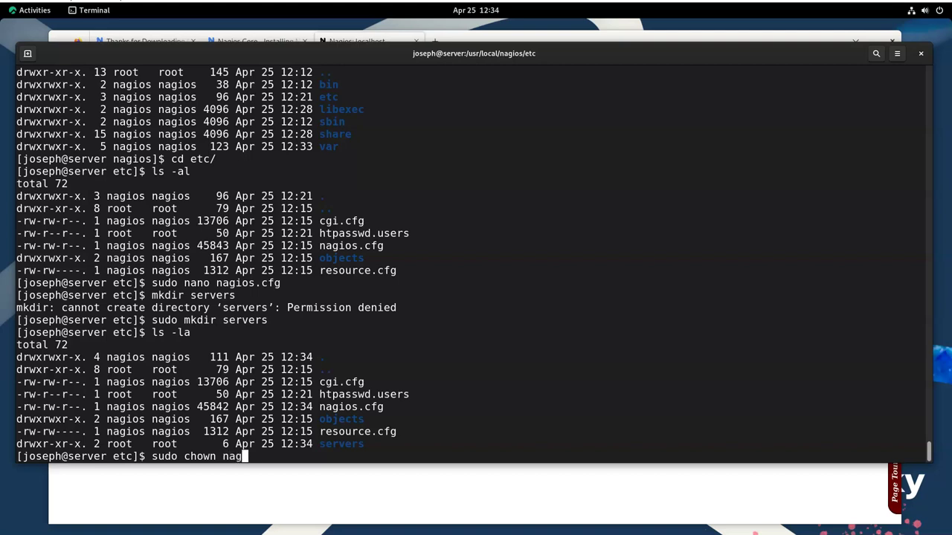
{"action": "type", "text": "ios:nagios ser"}
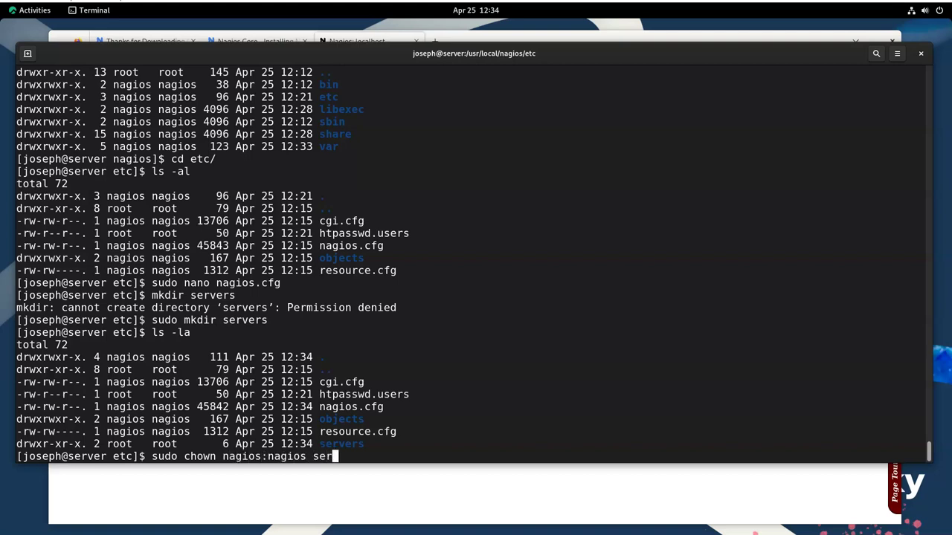
{"action": "key", "text": "Tab"}
{"action": "key", "text": "Return"}
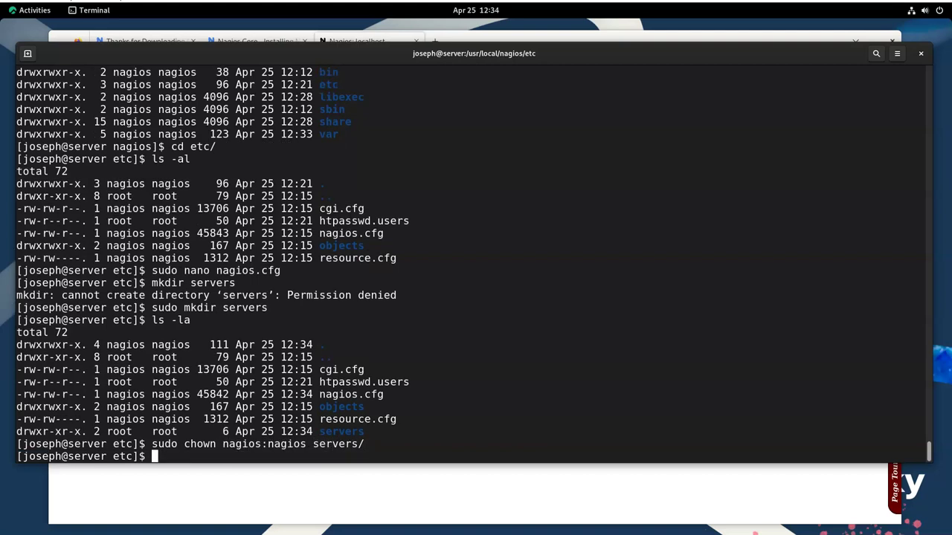
Change into the servers directory and list all its contents in detail
{"action": "type", "text": "cd ser"}
{"action": "key", "text": "Tab"}
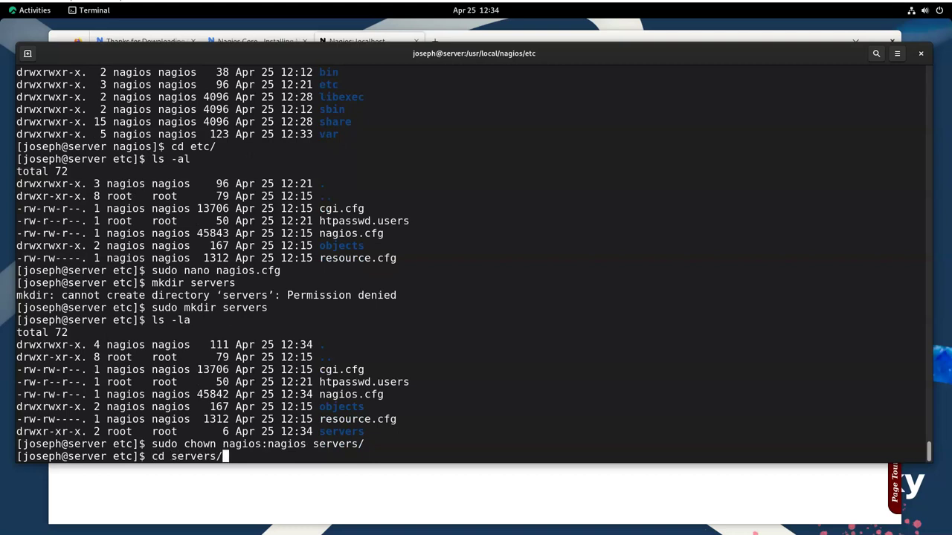
{"action": "key", "text": "Return"}
{"action": "type", "text": "ls -la"}
{"action": "key", "text": "Return"}
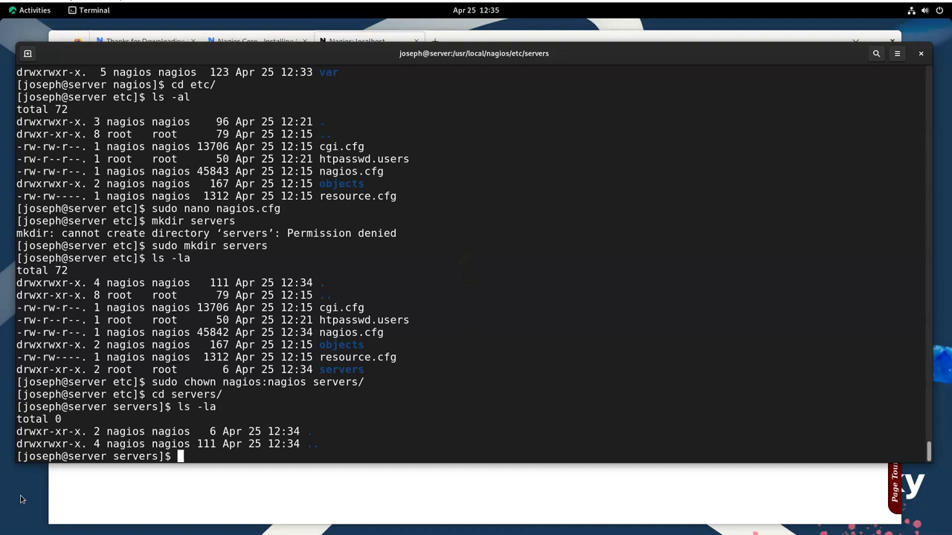
Open a new file named google.cfg in the servers directory with sudo nano
{"action": "type", "text": "sudo "}
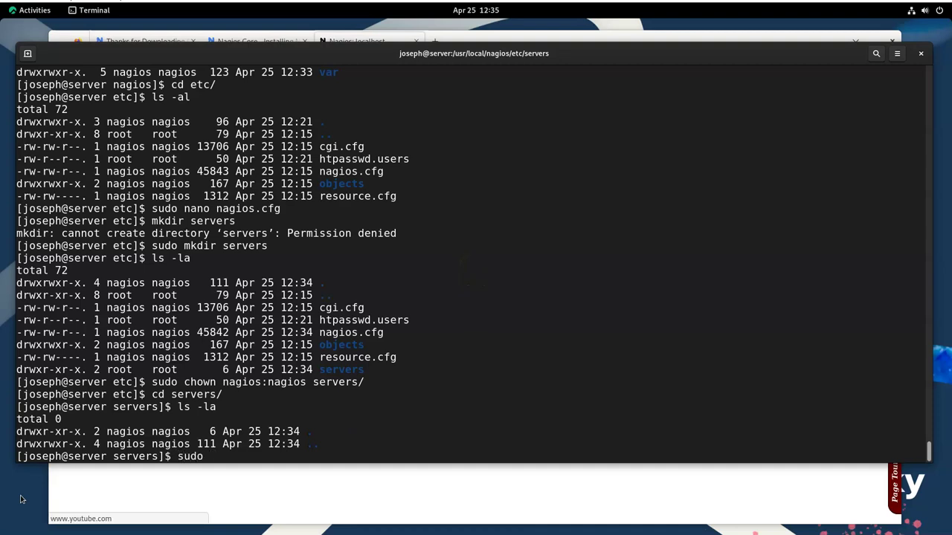
{"action": "type", "text": "nano "}
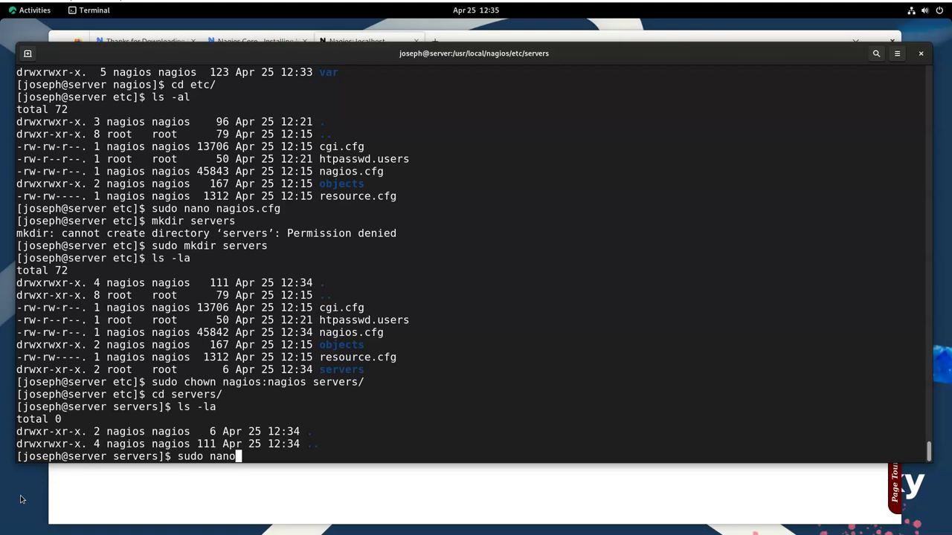
{"action": "type", "text": "google.cfg"}
{"action": "key", "text": "Return"}
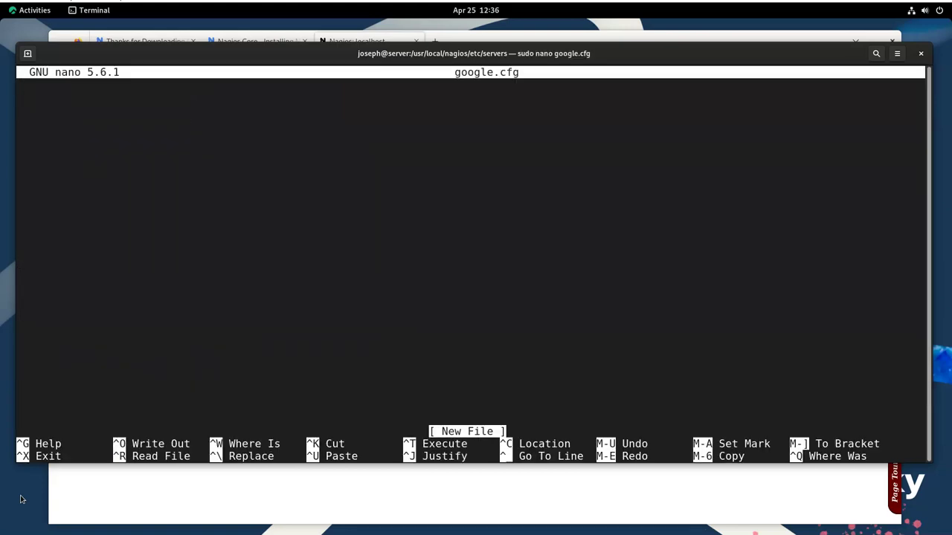
Add an empty define host block with braces, starting on the second line of google.cfg
{"action": "key", "text": "Return"}
{"action": "type", "text": "define"}
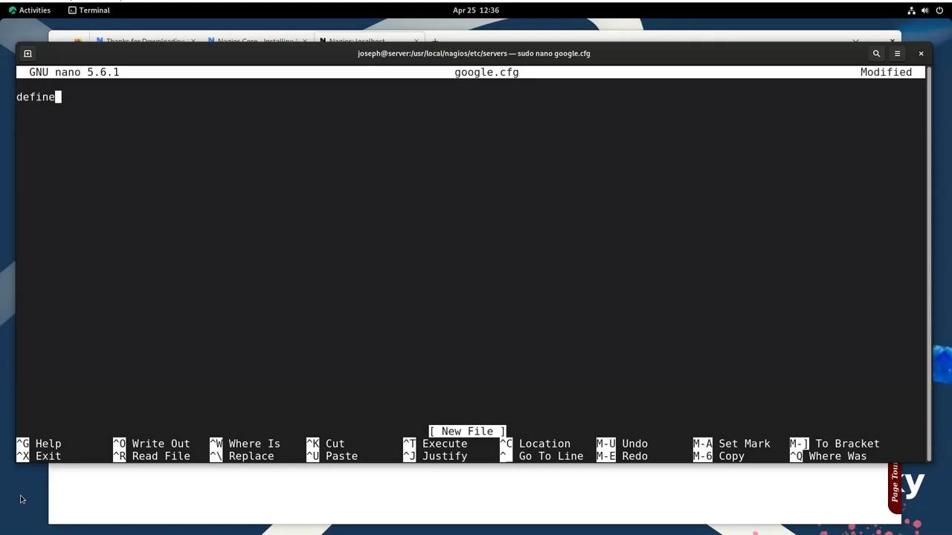
{"action": "type", "text": " host "}
{"action": "type", "text": "{ "}
{"action": "type", "text": "}"}
{"action": "key", "text": "Left"}
{"action": "key", "text": "Return"}
{"action": "key", "text": "Tab"}
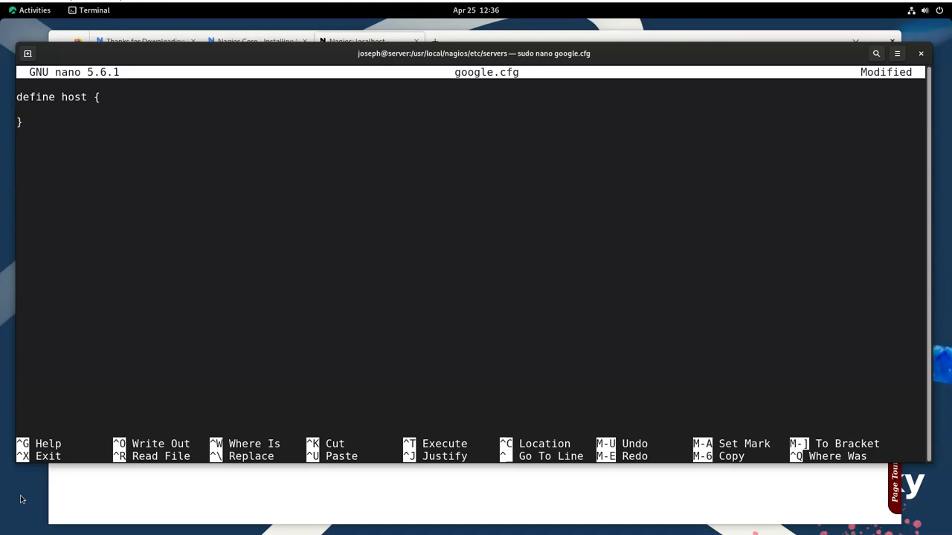
Add the use directive with the value generic-host; inside the host block
{"action": "type", "text": "use"}
{"action": "key", "text": "Tab"}
{"action": "key", "text": "Tab"}
{"action": "type", "text": "generic-host;"}
{"action": "key", "text": "Return"}
{"action": "key", "text": "Tab"}
{"action": "type", "text": "host_name"}
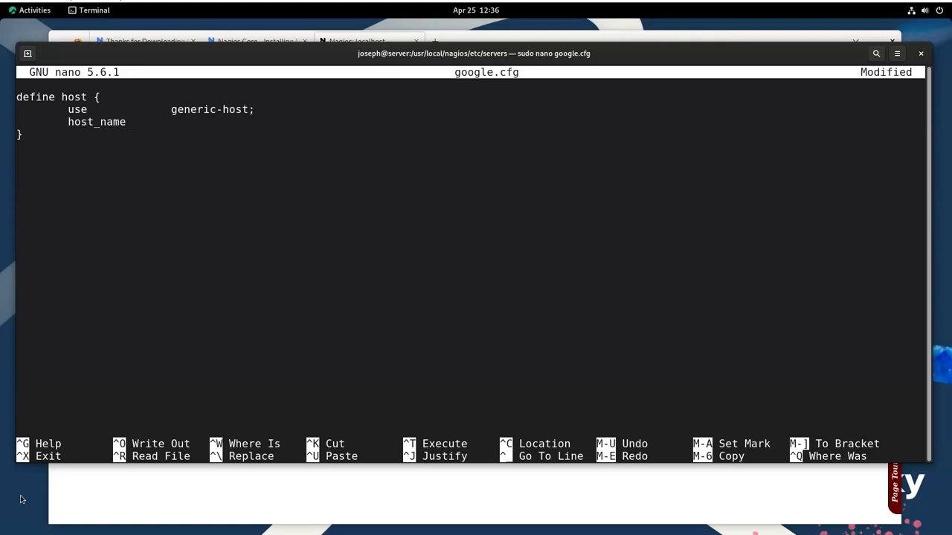
{"action": "type", "text": "www.google.com'"}
{"action": "key", "text": "BackSpace"}
{"action": "type", "text": ";"}
Add an alias directive with the value google; below the host name
{"action": "key", "text": "Return"}
{"action": "key", "text": "Tab"}
{"action": "type", "text": "alias"}
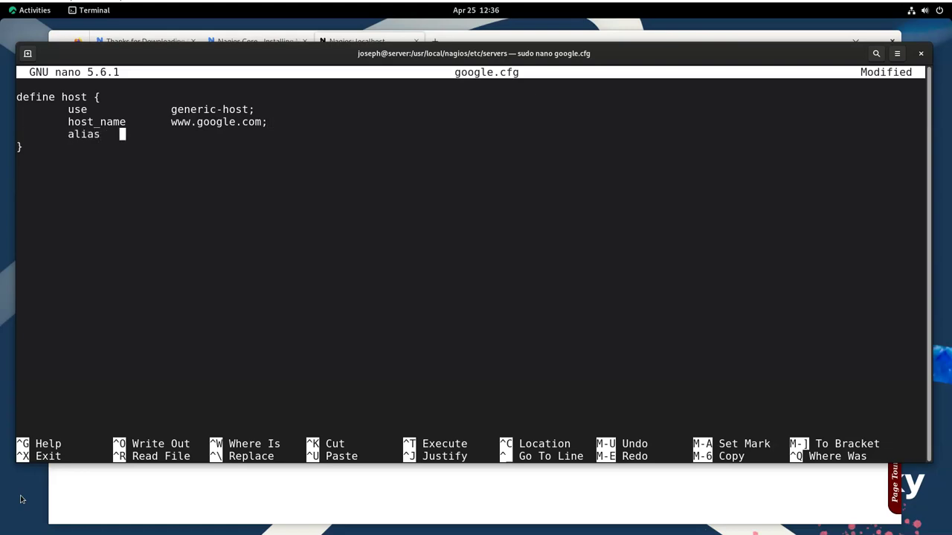
{"action": "key", "text": "Tab"}
{"action": "type", "text": "google;"}
Add an address directive without a value to the host block, then save google.cfg and exit the editor
{"action": "key", "text": "Return"}
{"action": "key", "text": "Tab"}
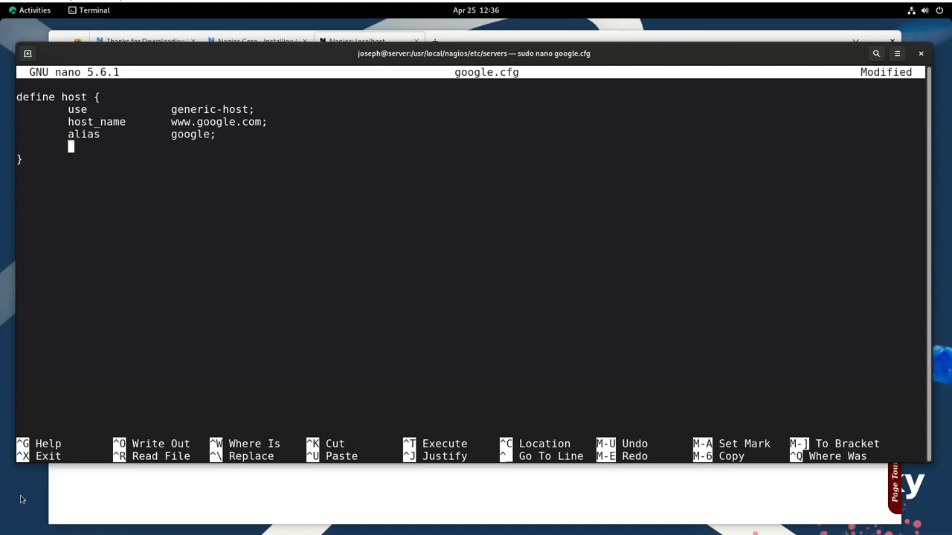
{"action": "type", "text": "address"}
{"action": "key", "text": "ctrl+x"}
{"action": "key", "text": "y"}
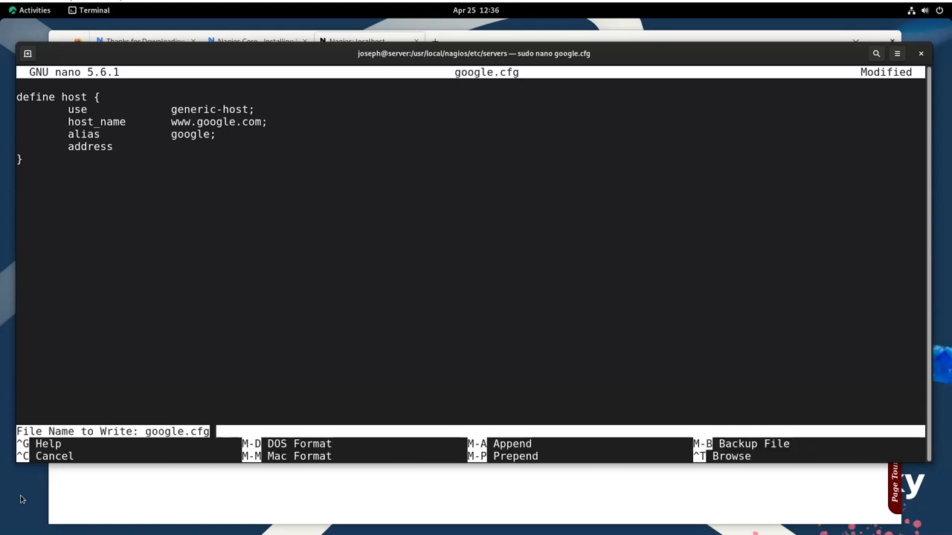
{"action": "key", "text": "Return"}
{"action": "type", "text": "nslo"}
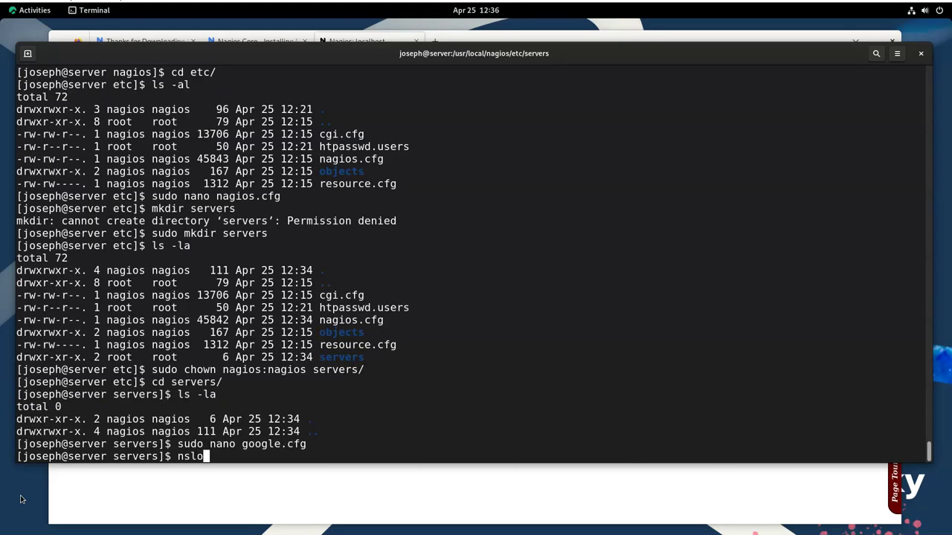
{"action": "type", "text": "okup www.google.com"}
{"action": "key", "text": "Return"}
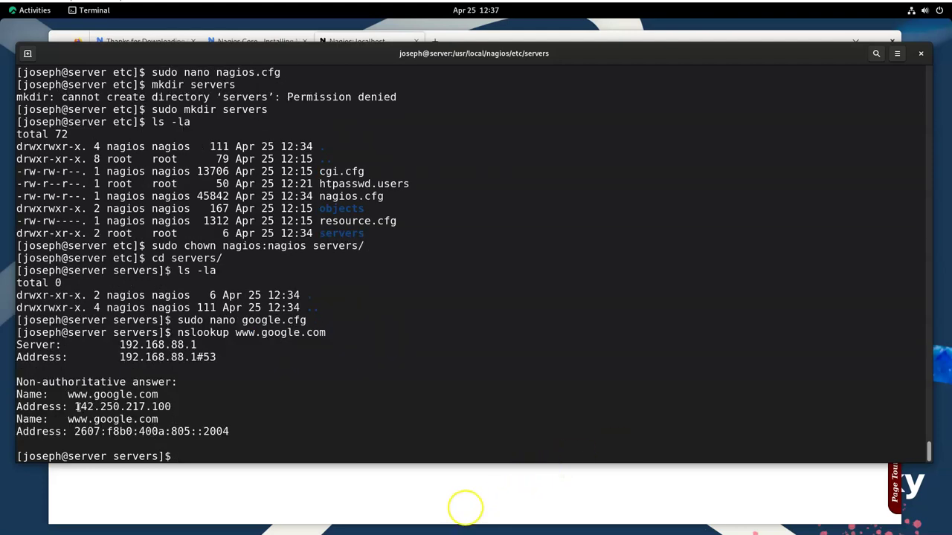
{"action": "left_click_drag", "start_coordinate": [74, 406], "coordinate": [172, 406]}
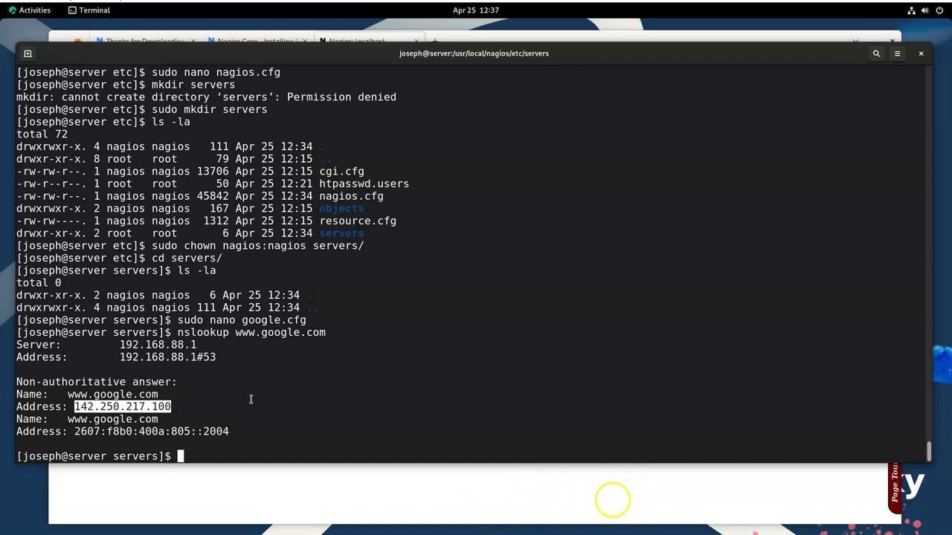
Reopen google.cfg with sudo nano and fill in the address directive with 142.250.217.100;
{"action": "key", "text": "Up"}
{"action": "key", "text": "Up"}
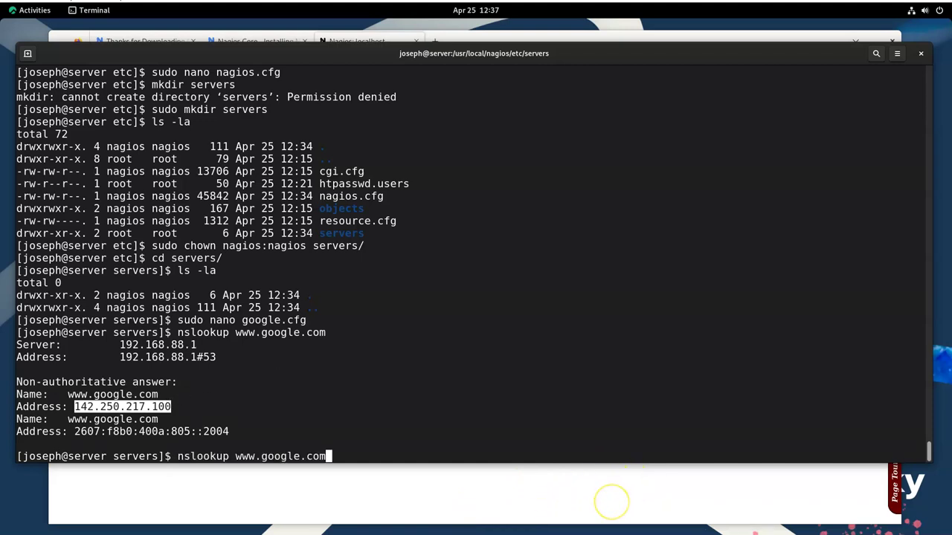
{"action": "key", "text": "Return"}
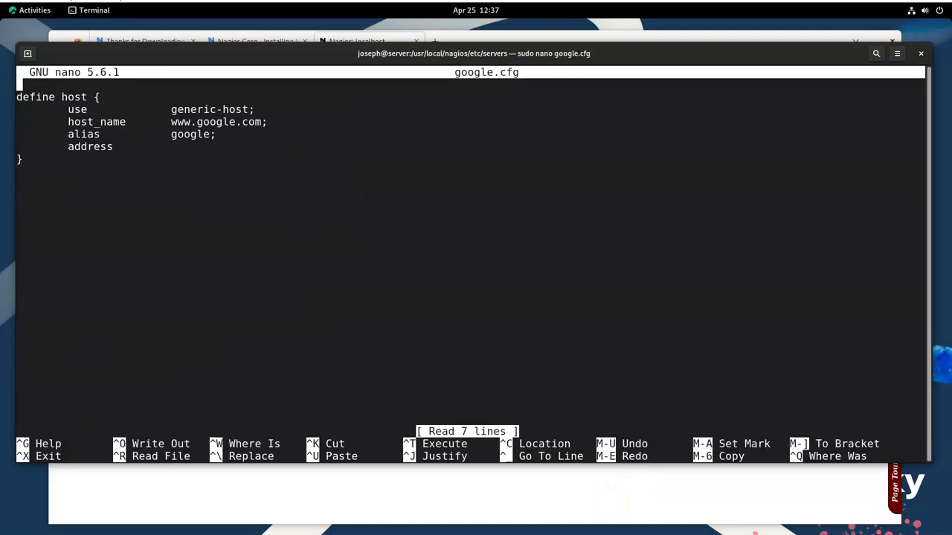
{"action": "key", "text": "Down"}
{"action": "key", "text": "Down"}
{"action": "key", "text": "Down"}
{"action": "key", "text": "Down"}
{"action": "key", "text": "Down"}
{"action": "key", "text": "Down"}
{"action": "key", "text": "Left"}
{"action": "key", "text": "Tab"}
{"action": "key", "text": "Tab"}
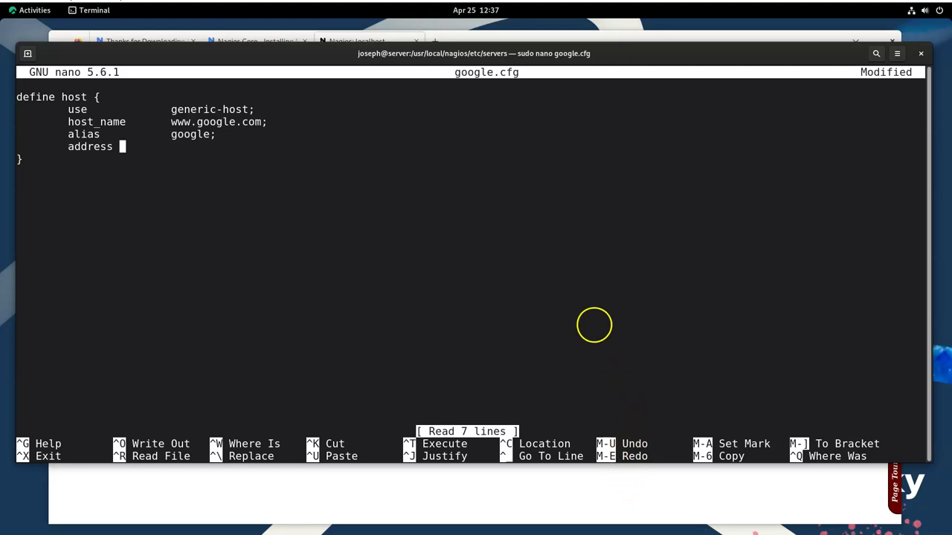
{"action": "key", "text": "ctrl+shift+v"}
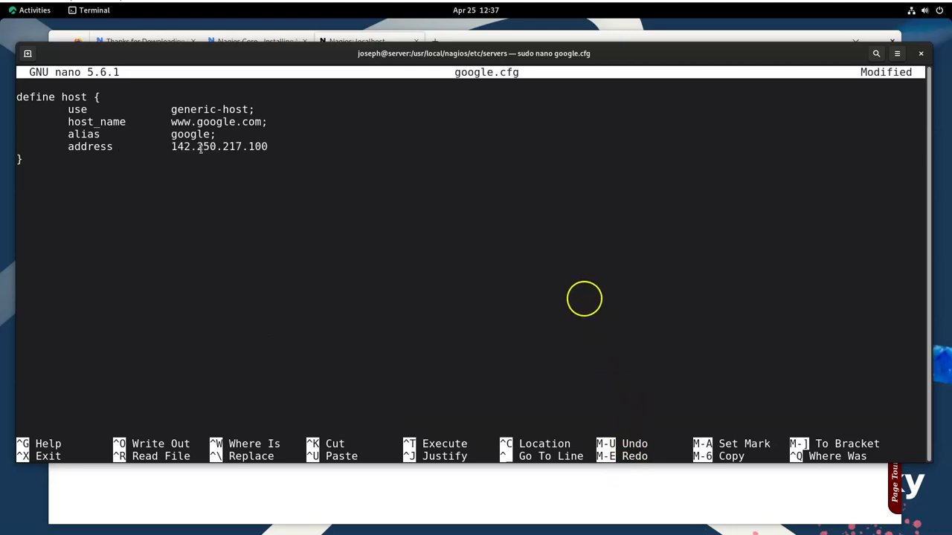
{"action": "type", "text": ";"}
Add a max_check_attempts directive with the value 5; below the address line in the host block
{"action": "key", "text": "Return"}
{"action": "key", "text": "Tab"}
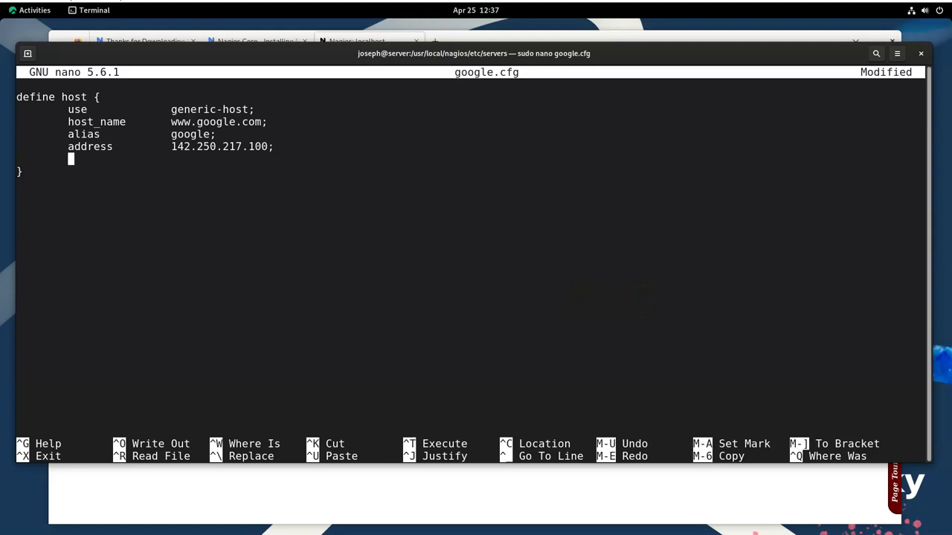
{"action": "type", "text": "max_check_atep"}
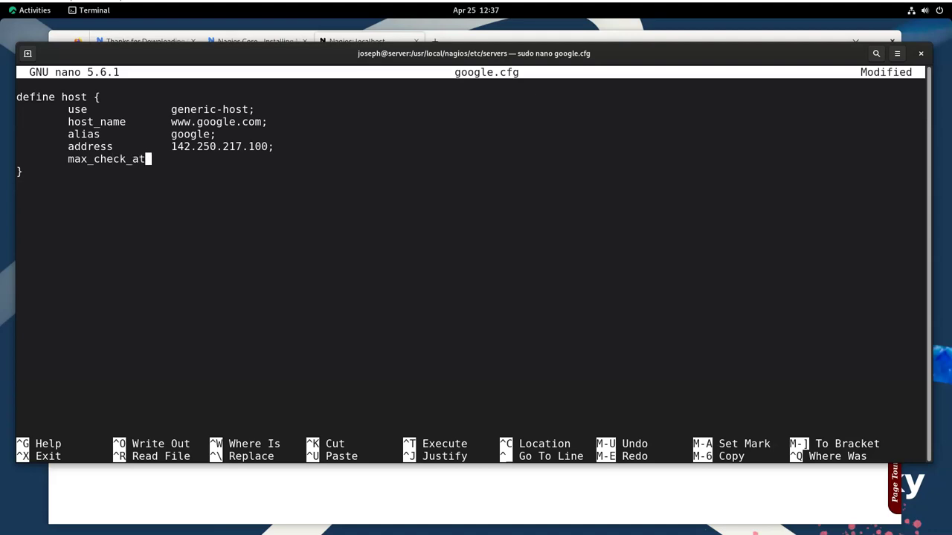
{"action": "key", "text": "BackSpace"}
{"action": "type", "text": "m"}
{"action": "key", "text": "BackSpace"}
{"action": "key", "text": "BackSpace"}
{"action": "type", "text": "tempts"}
{"action": "key", "text": "Tab"}
{"action": "type", "text": "5;"}
Indent the use, host_name, alias and address values by one more tab so they line up with the max_check_attempts value
{"action": "key", "text": "Up"}
{"action": "key", "text": "Up"}
{"action": "key", "text": "Up"}
{"action": "key", "text": "Left"}
{"action": "key", "text": "Left"}
{"action": "key", "text": "Left"}
{"action": "key", "text": "Left"}
{"action": "key", "text": "Left"}
{"action": "key", "text": "Left"}
{"action": "key", "text": "Left"}
{"action": "key", "text": "Left"}
{"action": "key", "text": "Left"}
{"action": "key", "text": "Left"}
{"action": "key", "text": "Up"}
{"action": "key", "text": "Tab"}
{"action": "key", "text": "Down"}
{"action": "key", "text": "Left"}
{"action": "key", "text": "Left"}
{"action": "key", "text": "Left"}
{"action": "key", "text": "Left"}
{"action": "key", "text": "Left"}
{"action": "key", "text": "Left"}
{"action": "key", "text": "Left"}
{"action": "key", "text": "Left"}
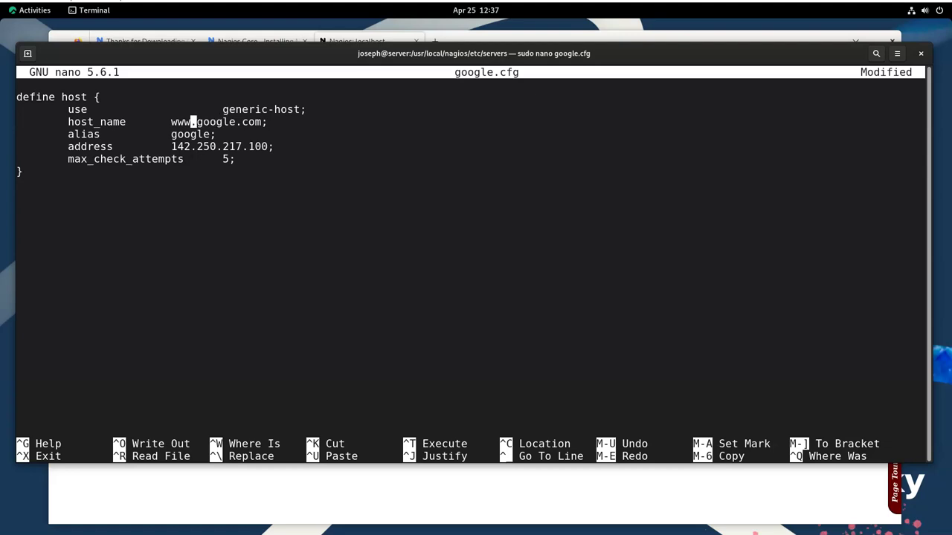
{"action": "key", "text": "Tab"}
{"action": "key", "text": "Down"}
{"action": "key", "text": "Left"}
{"action": "key", "text": "Left"}
{"action": "key", "text": "Left"}
{"action": "key", "text": "Left"}
{"action": "key", "text": "Left"}
{"action": "key", "text": "Left"}
{"action": "key", "text": "Left"}
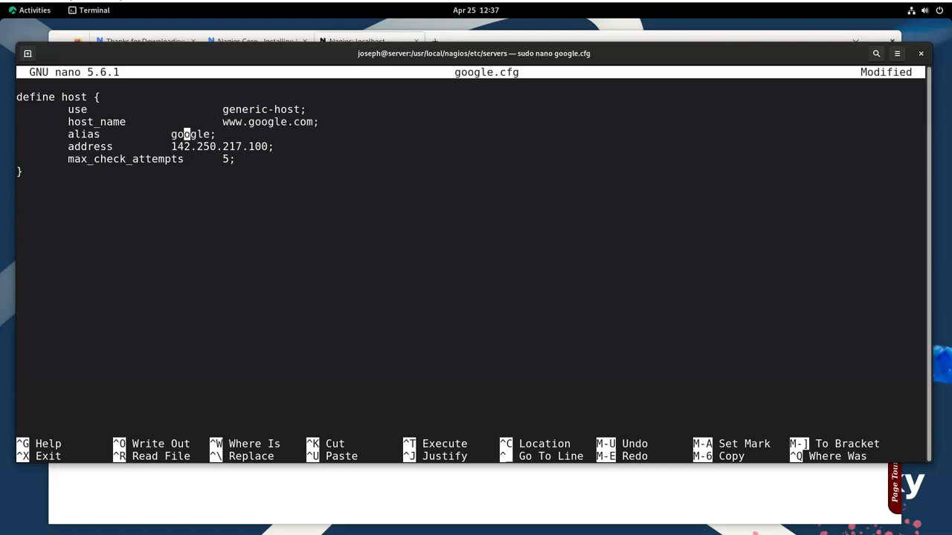
{"action": "key", "text": "Tab"}
{"action": "key", "text": "Down"}
{"action": "key", "text": "Left"}
{"action": "key", "text": "Left"}
{"action": "key", "text": "Left"}
{"action": "key", "text": "Left"}
{"action": "key", "text": "Left"}
{"action": "key", "text": "Left"}
{"action": "key", "text": "Left"}
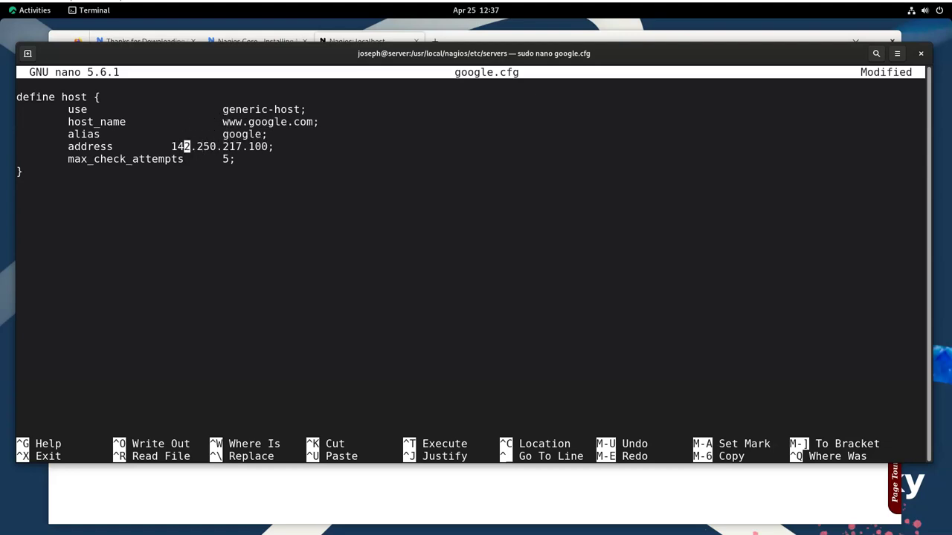
{"action": "key", "text": "Left"}
{"action": "key", "text": "Tab"}
Add a check_command directive with the value check-host-alive; below max_check_attempts, aligned with the other host values
{"action": "key", "text": "Down"}
{"action": "key", "text": "End"}
{"action": "key", "text": "Return"}
{"action": "key", "text": "Tab"}
{"action": "key", "text": "Tab"}
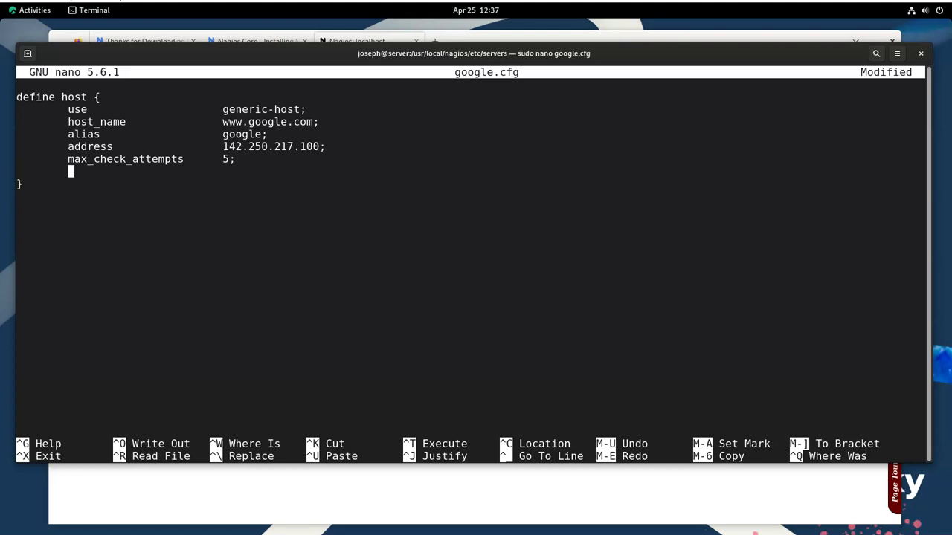
{"action": "type", "text": "check_command"}
{"action": "key", "text": "Tab"}
{"action": "key", "text": "Tab"}
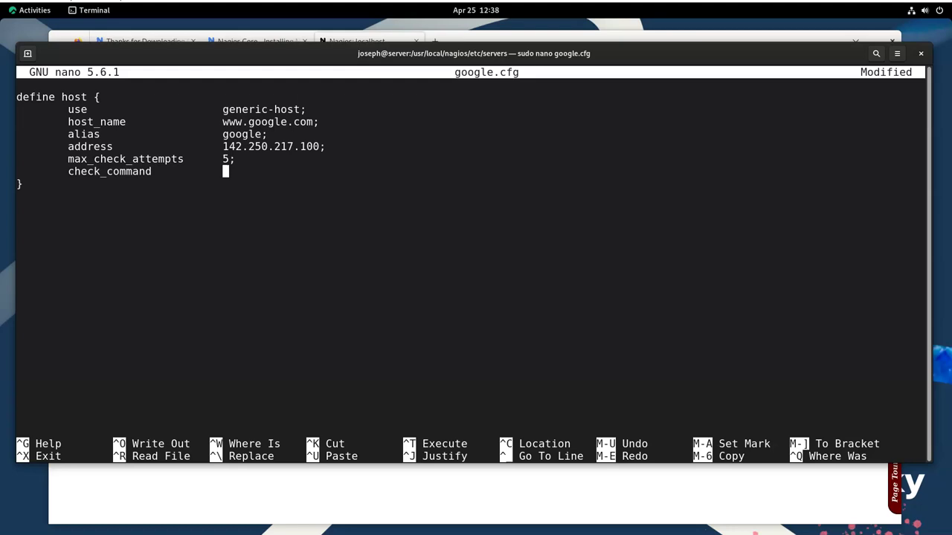
{"action": "type", "text": "check-host"}
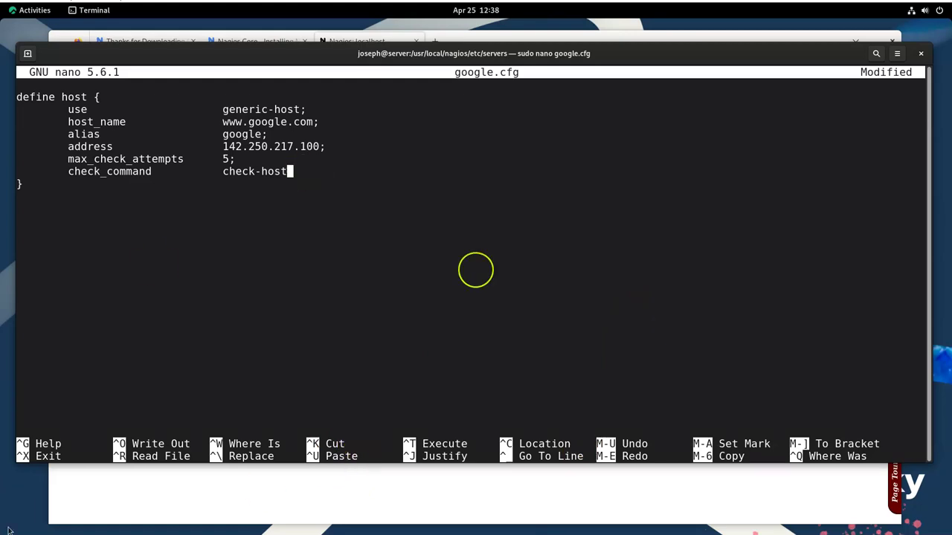
{"action": "type", "text": "-ali"}
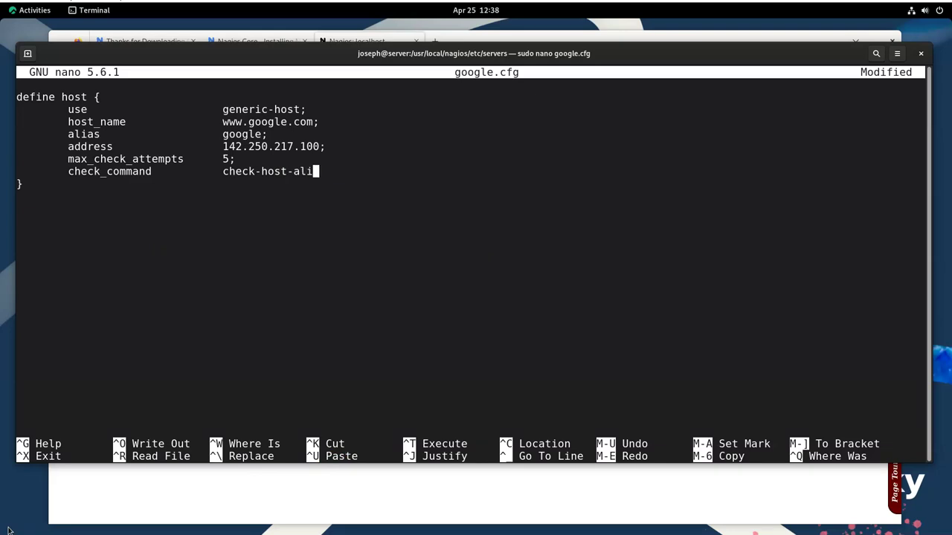
{"action": "type", "text": "ve;"}
Add a hostgroups directive with the value linux-servers; as the last line of the host block
{"action": "key", "text": "Return"}
{"action": "key", "text": "Tab"}
{"action": "type", "text": "hostgroups"}
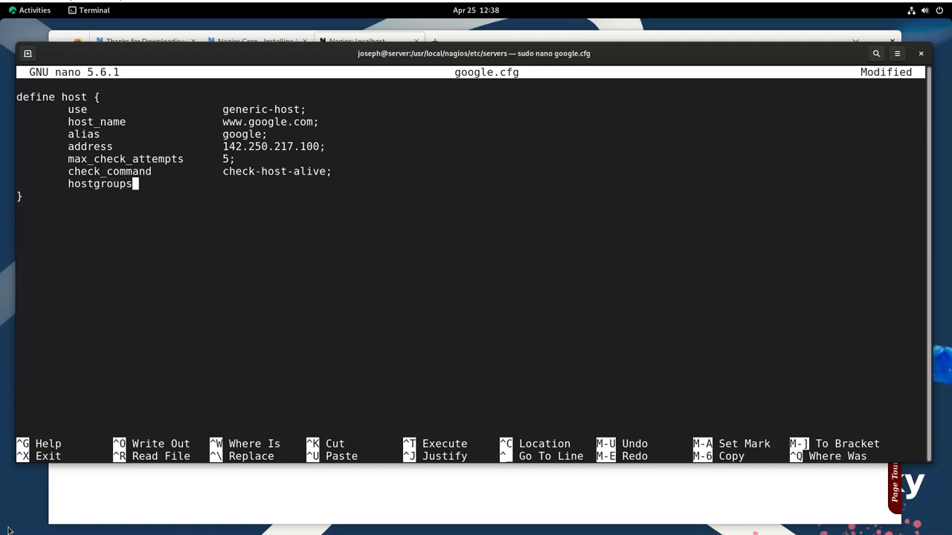
{"action": "key", "text": "Tab"}
{"action": "key", "text": "Tab"}
{"action": "key", "text": "BackSpace"}
{"action": "type", "text": "linux-servers;"}
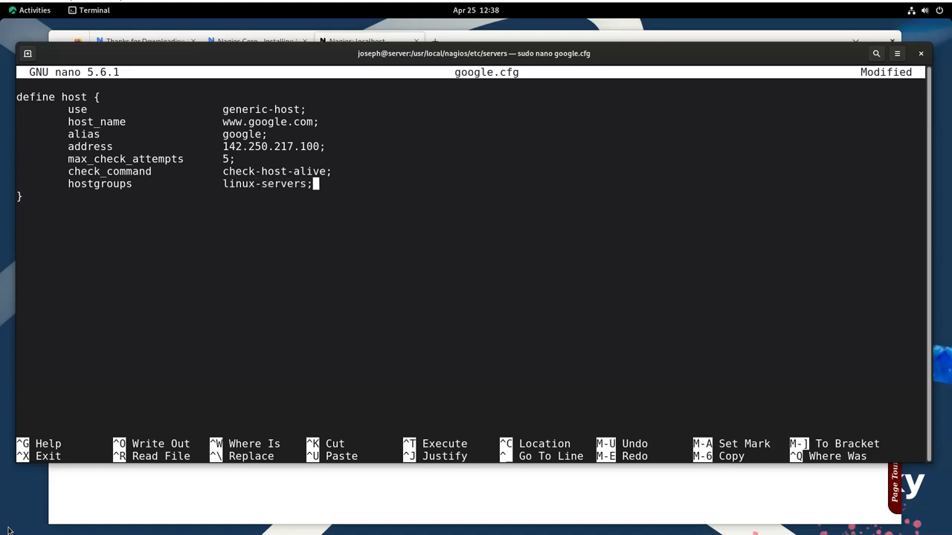
Create an empty define service block with opening and closing braces, one blank line below the host block
{"action": "key", "text": "Down"}
{"action": "key", "text": "Down"}
{"action": "key", "text": "Down"}
{"action": "type", "text": "define service"}
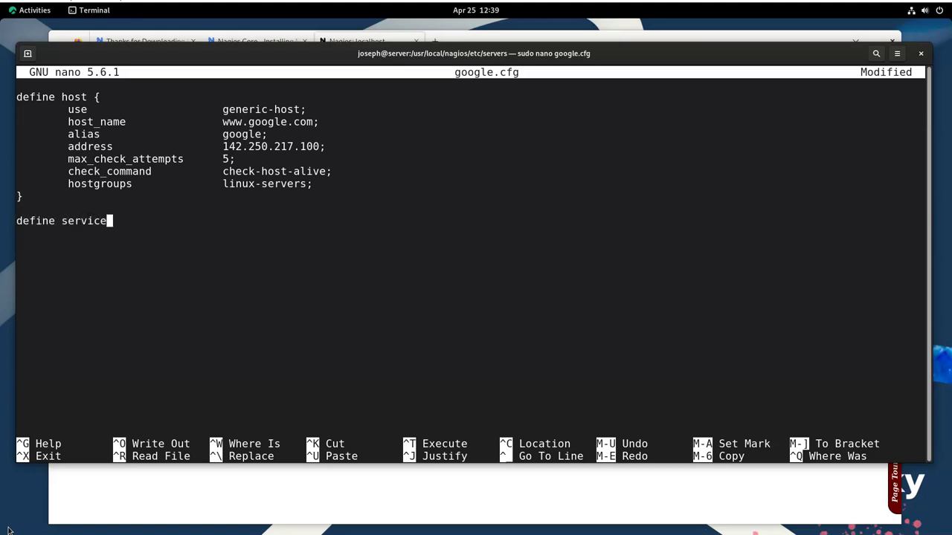
{"action": "type", "text": " {"}
{"action": "key", "text": "Return"}
{"action": "type", "text": "}"}
{"action": "key", "text": "Left"}
{"action": "key", "text": "Return"}
{"action": "key", "text": "Up"}
Add a use directive with the value generic-service; inside the service block, aligned with the host block's values
{"action": "key", "text": "Tab"}
{"action": "type", "text": "use"}
{"action": "key", "text": "Tab"}
{"action": "key", "text": "Tab"}
{"action": "key", "text": "Tab"}
{"action": "key", "text": "Tab"}
{"action": "key", "text": "BackSpace"}
{"action": "type", "text": "generic"}
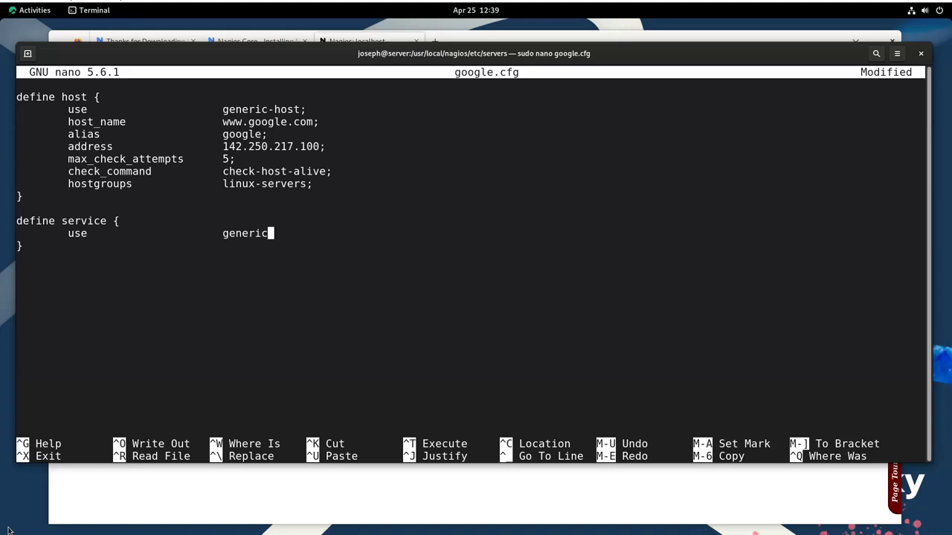
{"action": "type", "text": "-service;"}
{"action": "key", "text": "Return"}
{"action": "key", "text": "Tab"}
{"action": "type", "text": "host_name"}
{"action": "key", "text": "Tab"}
{"action": "key", "text": "Tab"}
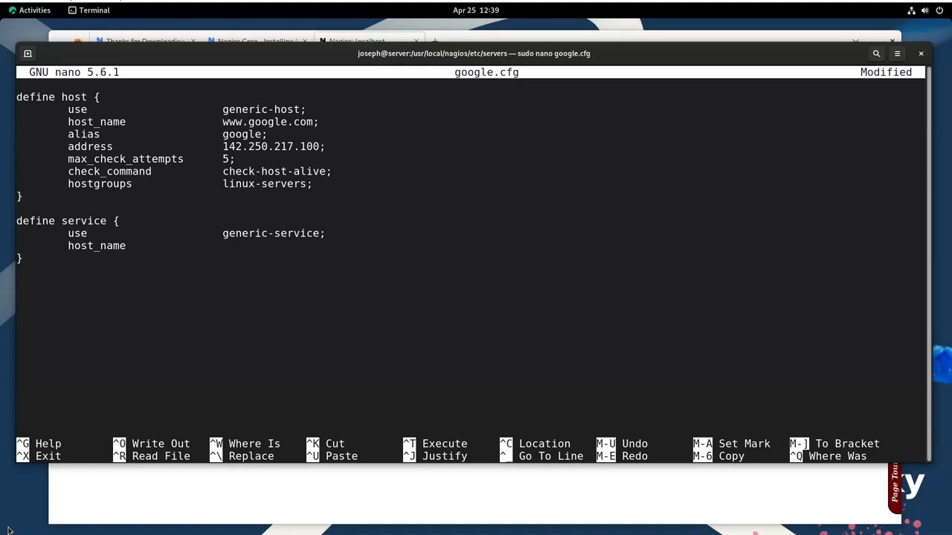
{"action": "type", "text": "www.google.com;"}
Add a service_description directive with the value HTTP; below the service block's host name
{"action": "key", "text": "Return"}
{"action": "key", "text": "Tab"}
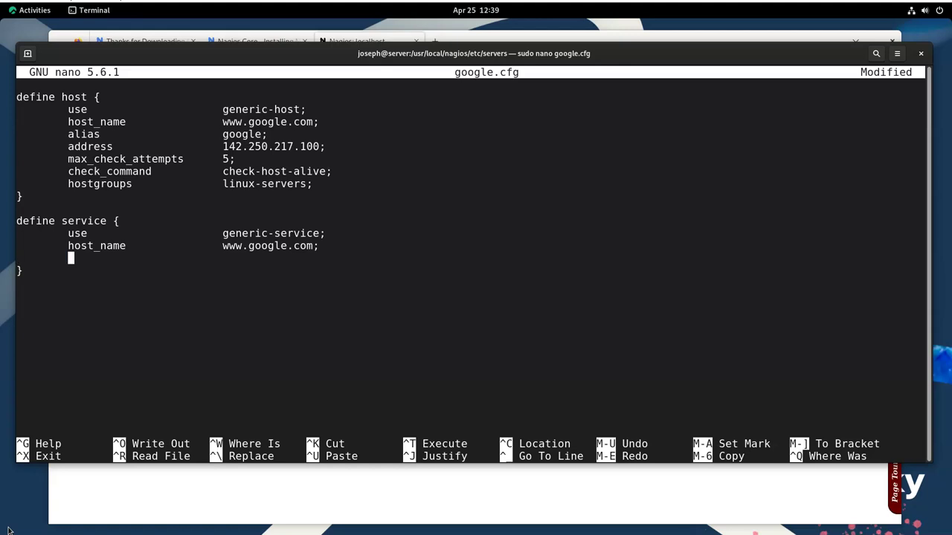
{"action": "type", "text": "service_description"}
{"action": "key", "text": "Tab"}
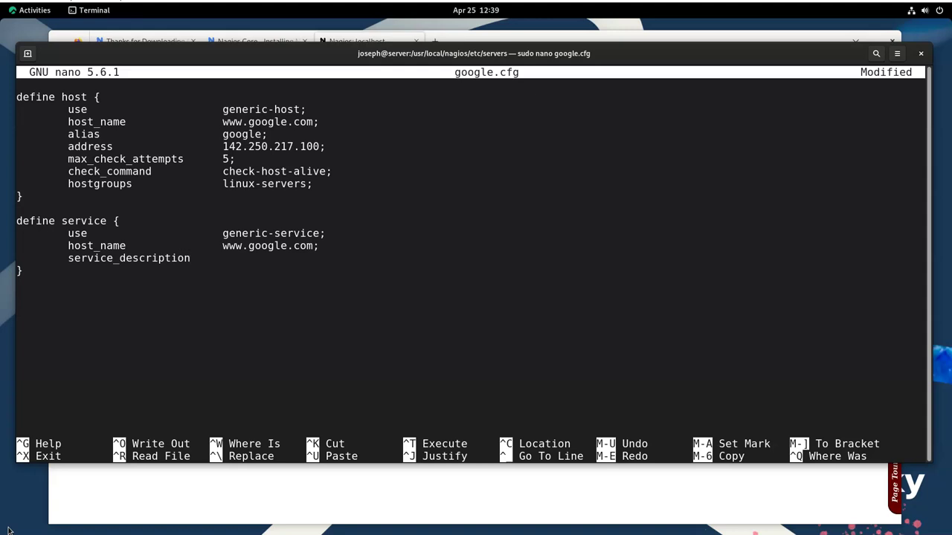
{"action": "type", "text": "HTTP"}
{"action": "type", "text": ";"}
Add a check_command directive with the value check_http; as the last line of the HTTP service block
{"action": "key", "text": "Return"}
{"action": "key", "text": "Tab"}
{"action": "type", "text": "check"}
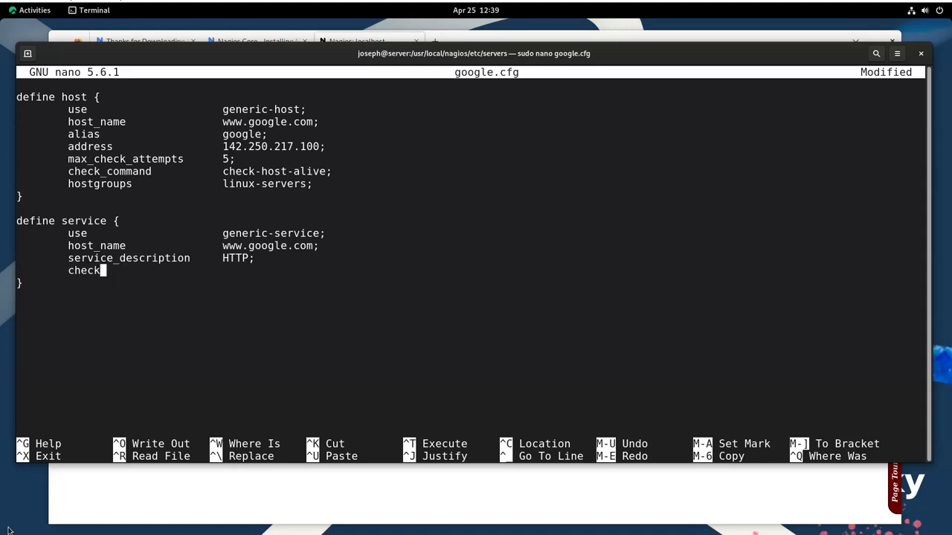
{"action": "type", "text": "_command"}
{"action": "key", "text": "Tab"}
{"action": "type", "text": "check_http;"}
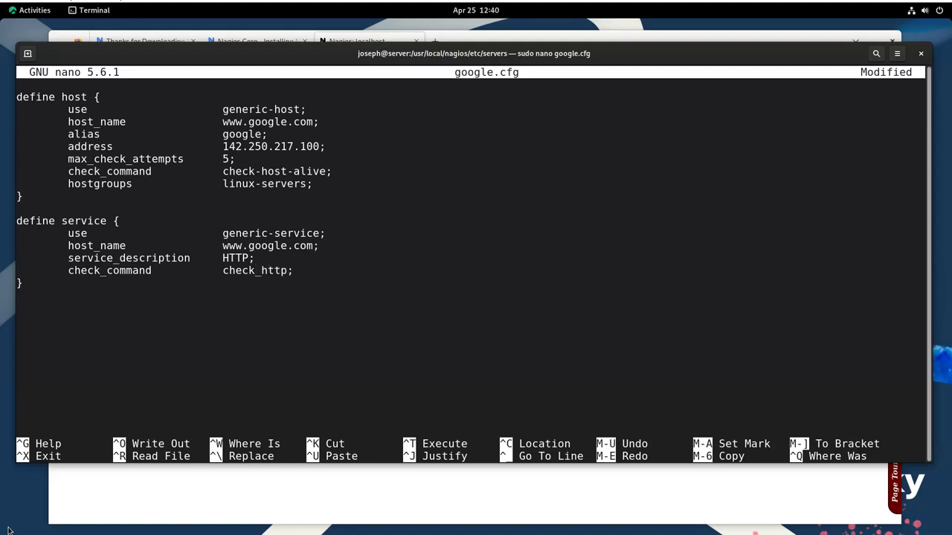
Start a second define service block below the HTTP service, with a use directive set to generic-service;
{"action": "key", "text": "Down"}
{"action": "key", "text": "Down"}
{"action": "key", "text": "Return"}
{"action": "type", "text": "define service"}
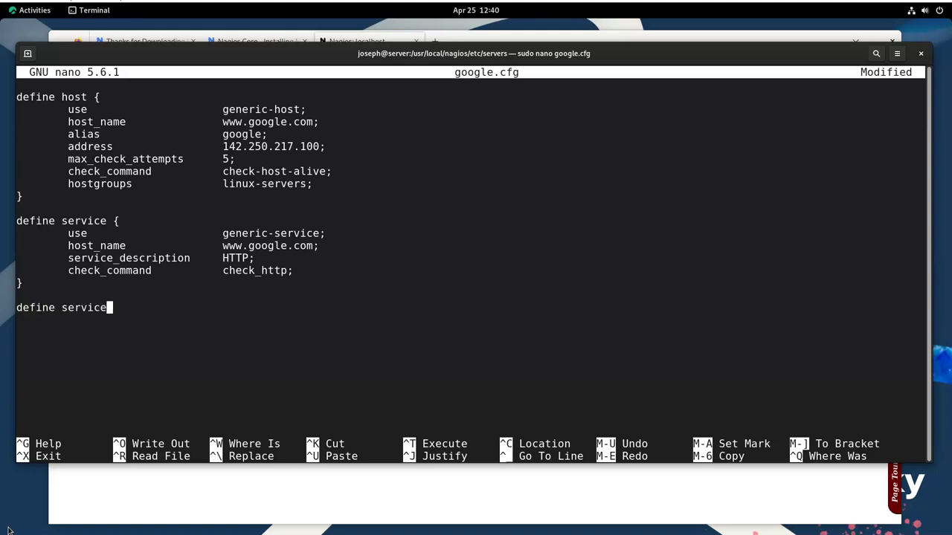
{"action": "type", "text": " {"}
{"action": "key", "text": "Return"}
{"action": "key", "text": "Tab"}
{"action": "type", "text": "use"}
{"action": "key", "text": "Tab"}
{"action": "key", "text": "Tab"}
{"action": "key", "text": "Tab"}
{"action": "key", "text": "Tab"}
{"action": "key", "text": "BackSpace"}
{"action": "type", "text": "generic"}
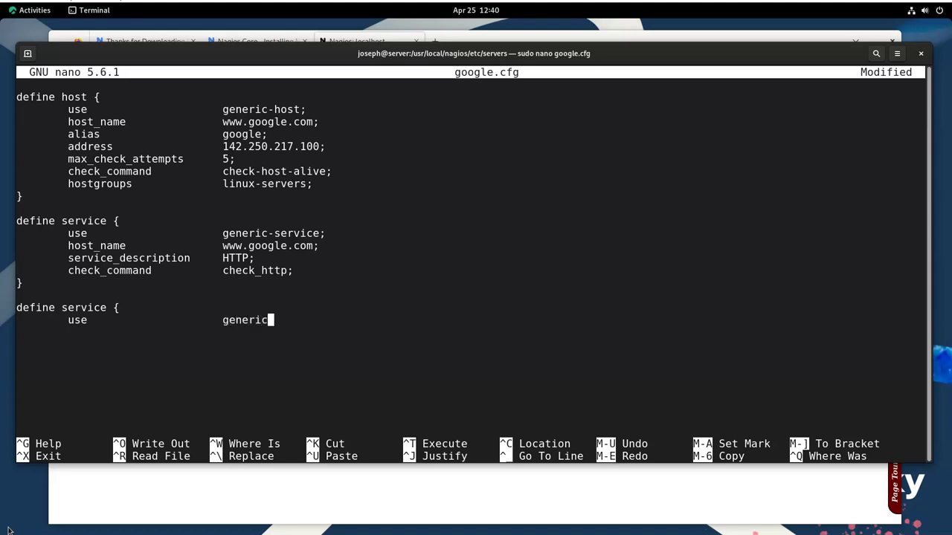
{"action": "type", "text": "-service;"}
{"action": "key", "text": "Return"}
{"action": "key", "text": "Tab"}
{"action": "type", "text": "host"}
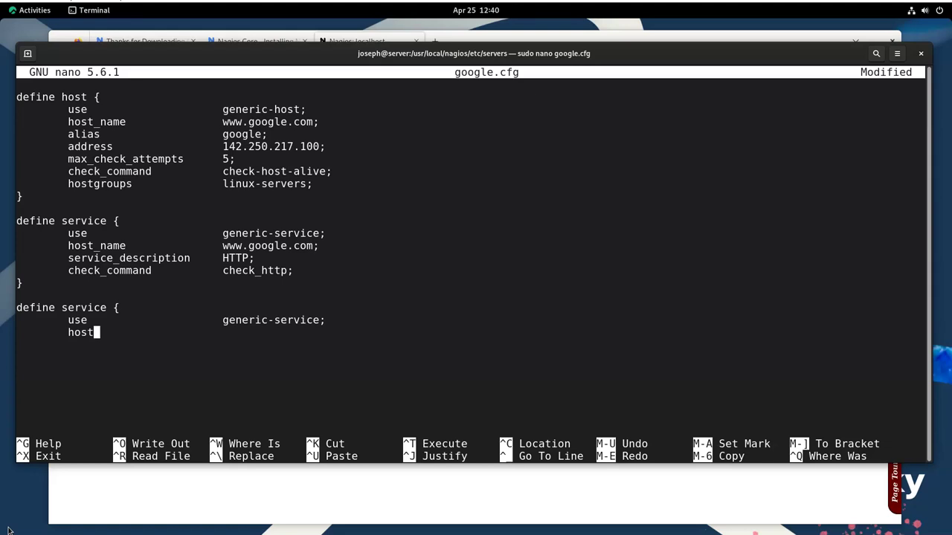
{"action": "type", "text": "_name"}
{"action": "key", "text": "Tab"}
{"action": "key", "text": "Tab"}
{"action": "type", "text": "www.google.com;"}
Add a service_description directive with the value SSH; below the second service block's host name
{"action": "key", "text": "Return"}
{"action": "key", "text": "Tab"}
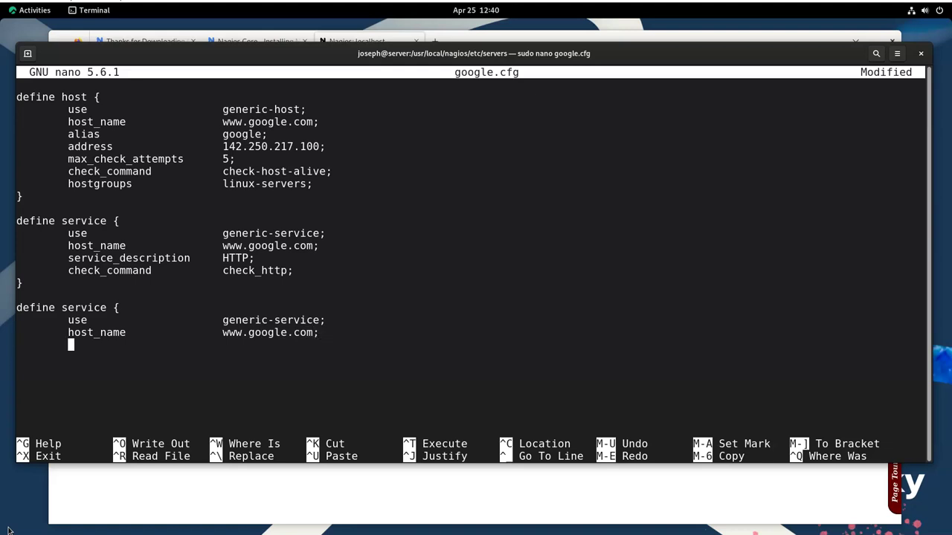
{"action": "type", "text": "service_descri"}
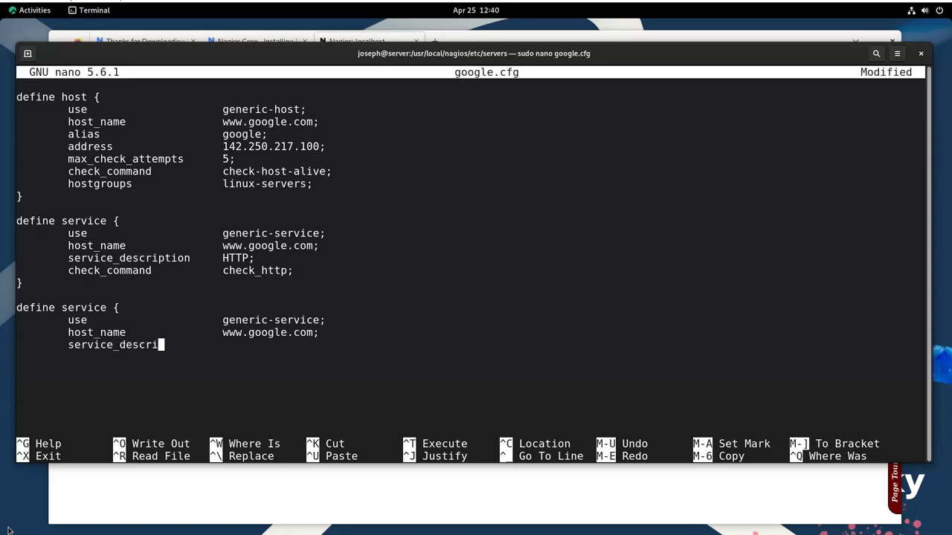
{"action": "type", "text": "ption"}
{"action": "key", "text": "Tab"}
{"action": "type", "text": "SSH;"}
Add a check_command directive with the value check_ssh; to the SSH service and end the block with a closing brace
{"action": "key", "text": "Return"}
{"action": "key", "text": "Tab"}
{"action": "type", "text": "c"}
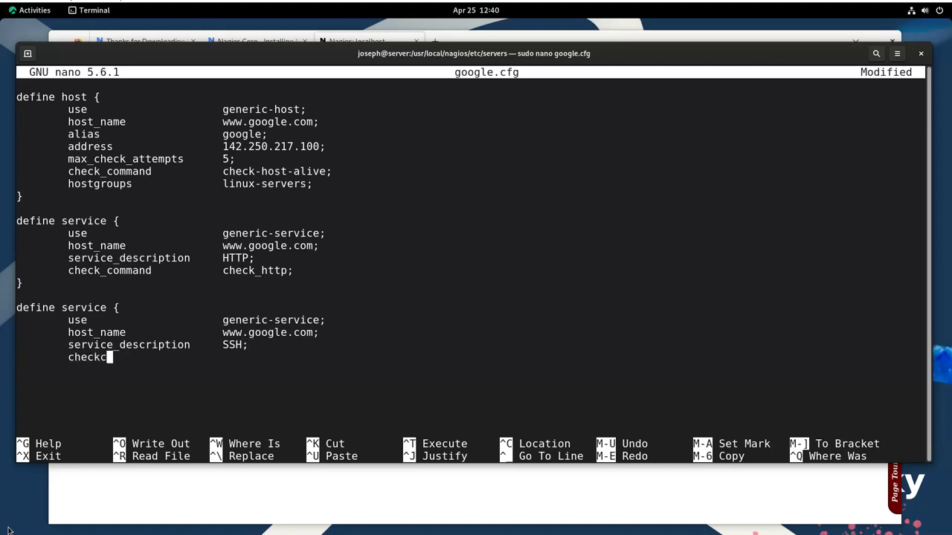
{"action": "type", "text": "heck_command"}
{"action": "key", "text": "BackSpace"}
{"action": "key", "text": "BackSpace"}
{"action": "key", "text": "BackSpace"}
{"action": "key", "text": "BackSpace"}
{"action": "key", "text": "BackSpace"}
{"action": "key", "text": "BackSpace"}
{"action": "key", "text": "BackSpace"}
{"action": "type", "text": "_command"}
{"action": "key", "text": "Tab"}
{"action": "type", "text": "check_ssh;"}
{"action": "key", "text": "Return"}
{"action": "type", "text": "}"}
{"action": "key", "text": "Return"}
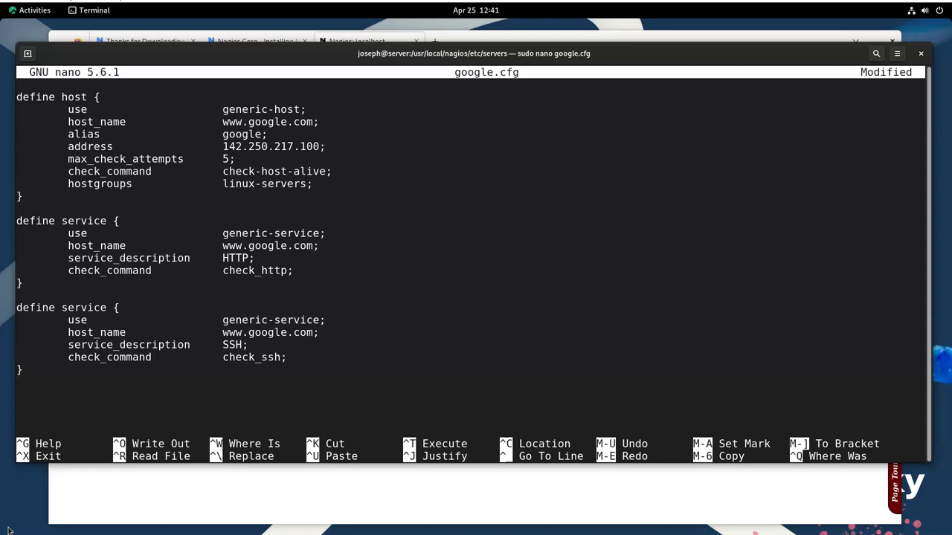
Save google.cfg and exit the editor, and list the servers directory with ls -al
{"action": "key", "text": "ctrl+x"}
{"action": "key", "text": "y"}
{"action": "key", "text": "Return"}
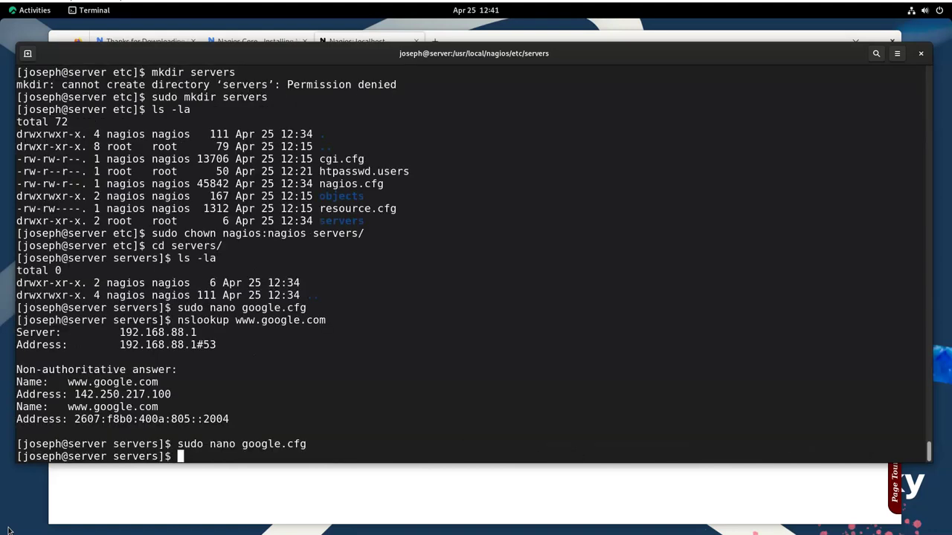
{"action": "type", "text": "ls -al"}
{"action": "key", "text": "Return"}
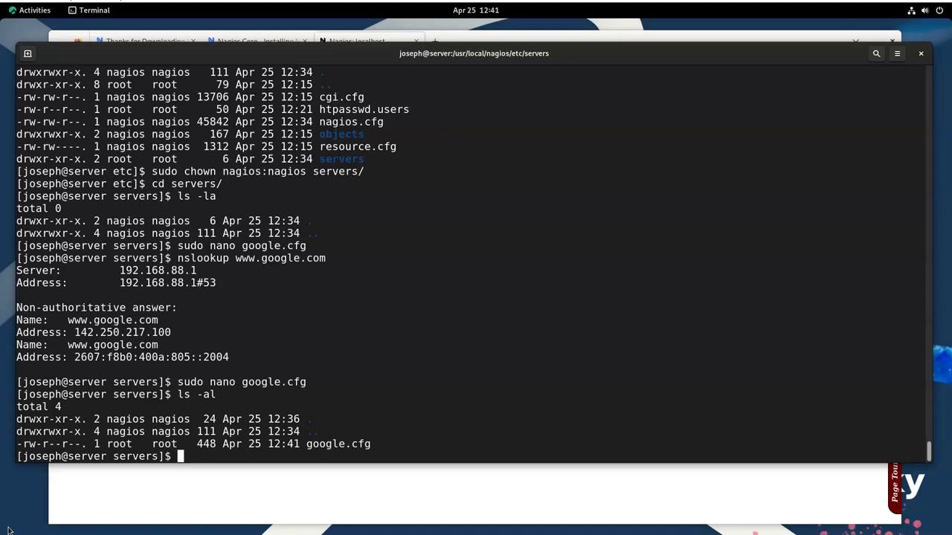
Restart the nagios service as superuser with systemctl
{"action": "type", "text": "sudo su"}
{"action": "key", "text": "BackSpace"}
{"action": "type", "text": "ystemctl restart nagios"}
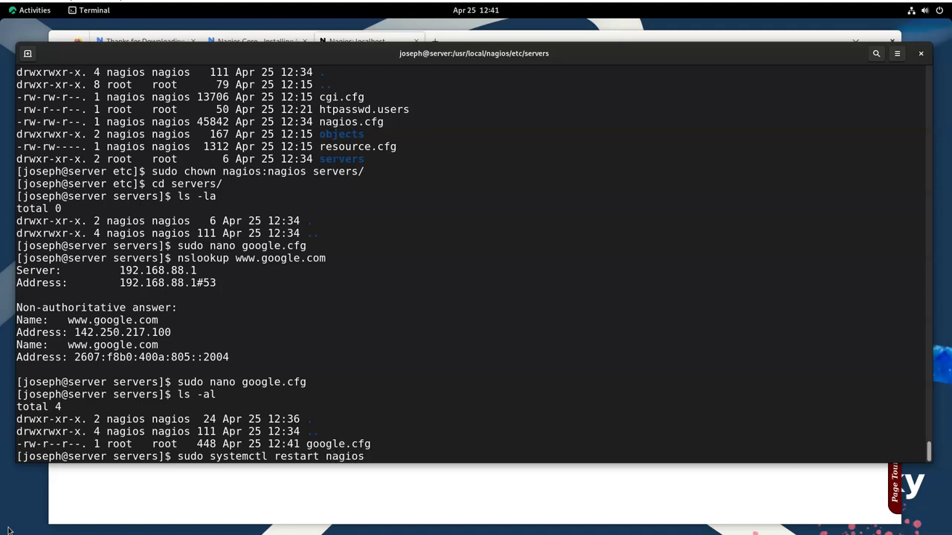
{"action": "key", "text": "Return"}
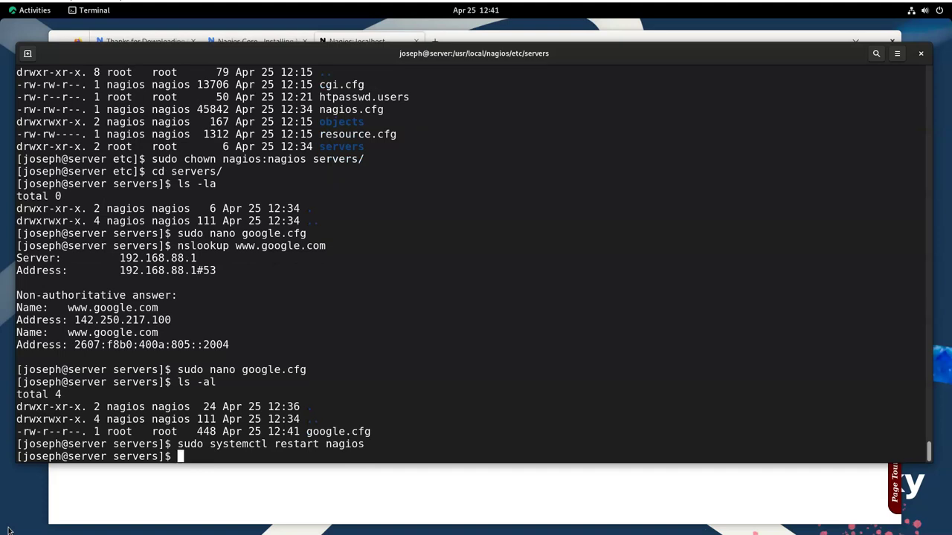
{"action": "left_click", "coordinate": [264, 492]}
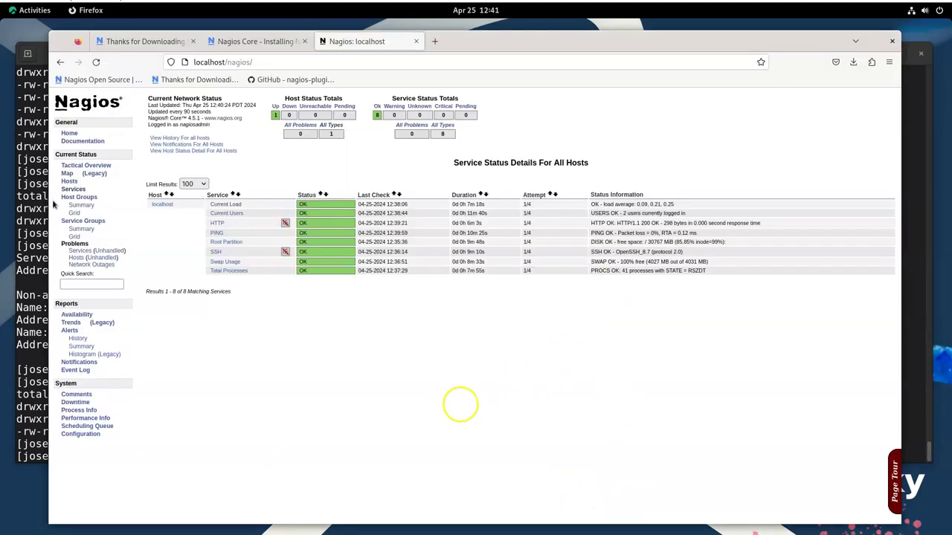
{"action": "left_click", "coordinate": [74, 191]}
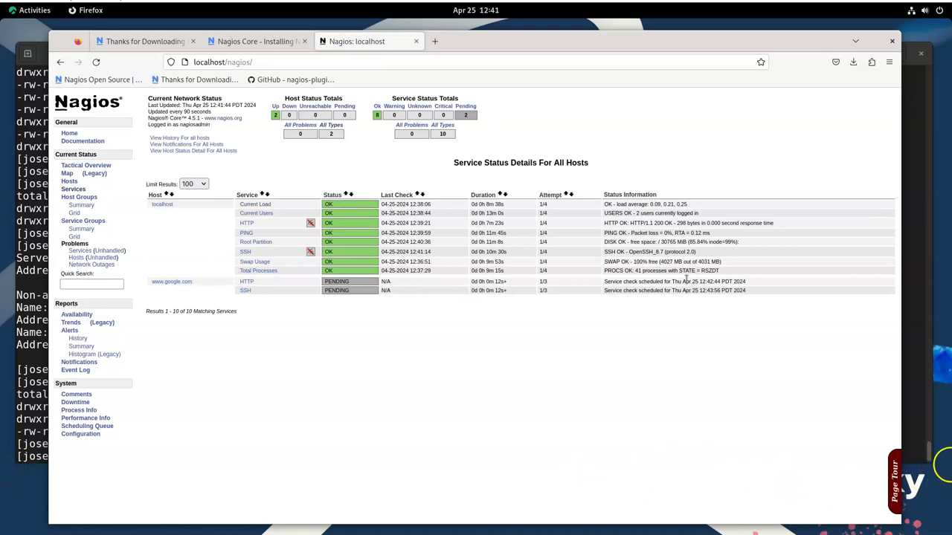
{"action": "left_click_drag", "start_coordinate": [604, 281], "coordinate": [747, 287]}
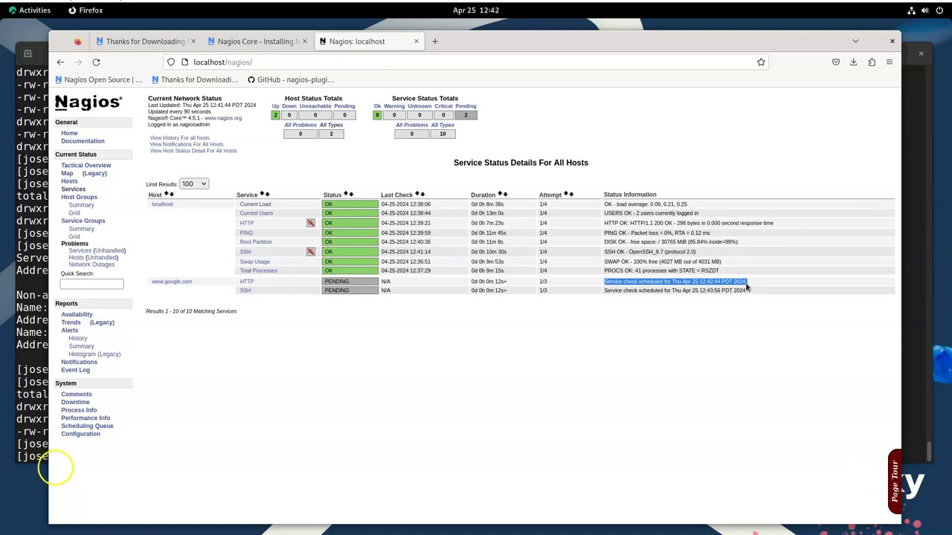
{"action": "left_click", "coordinate": [747, 288]}
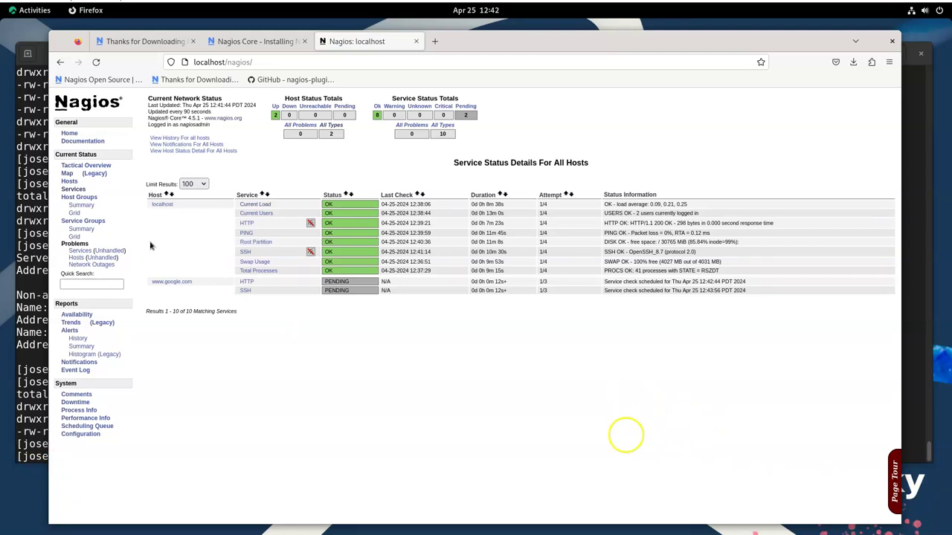
{"action": "left_click", "coordinate": [171, 283]}
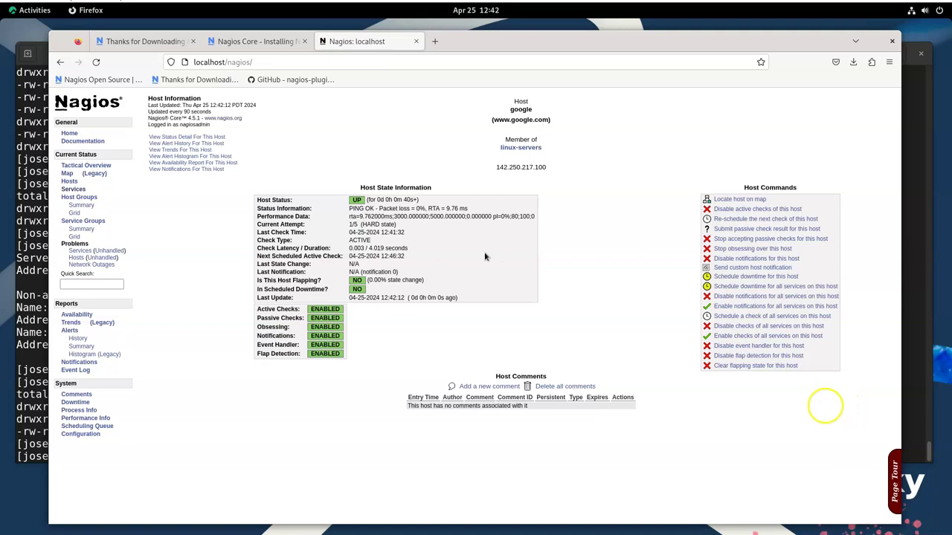
{"action": "left_click", "coordinate": [75, 190]}
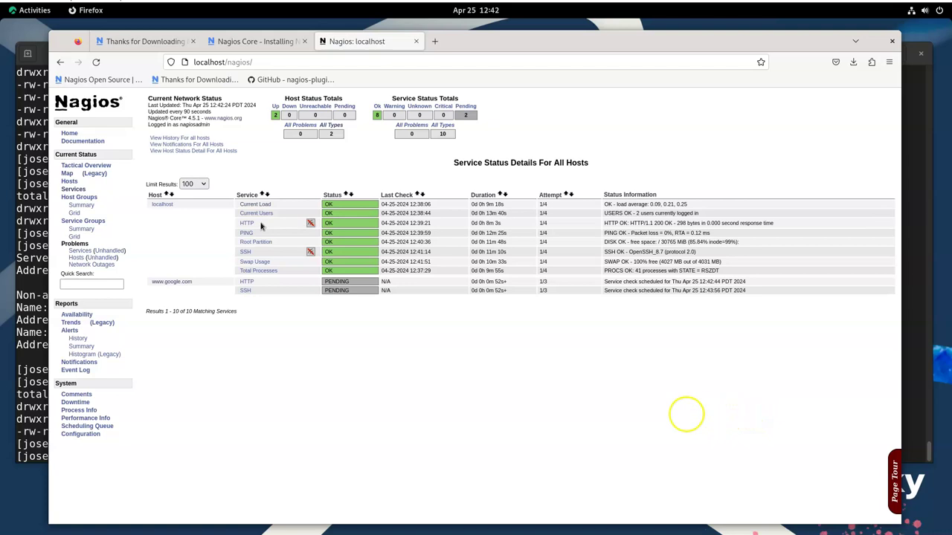
{"action": "left_click_drag", "start_coordinate": [237, 227], "coordinate": [259, 227]}
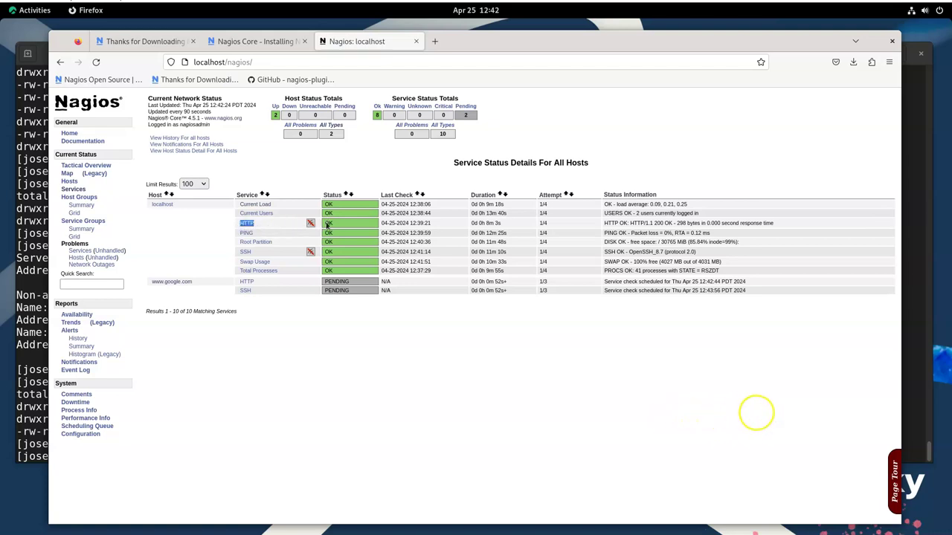
{"action": "left_click_drag", "start_coordinate": [609, 223], "coordinate": [677, 224]}
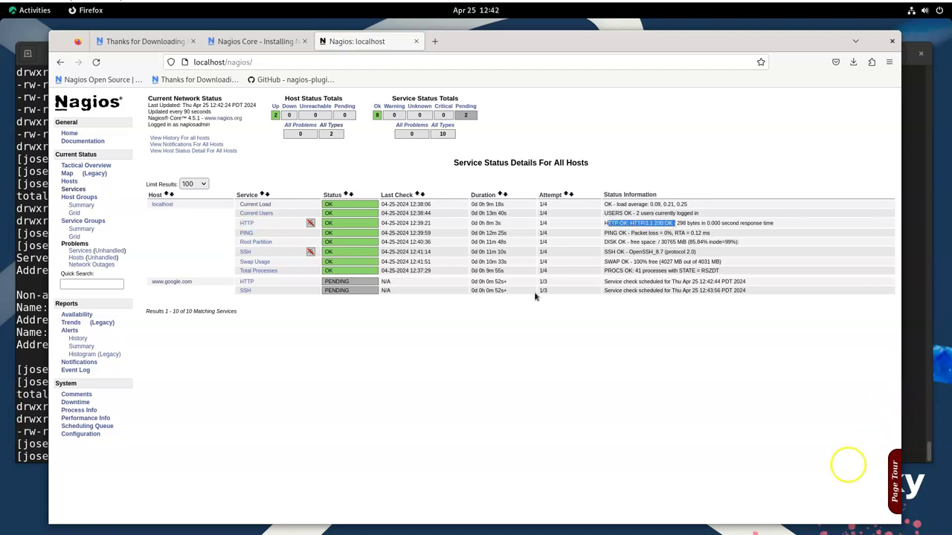
{"action": "left_click", "coordinate": [659, 421]}
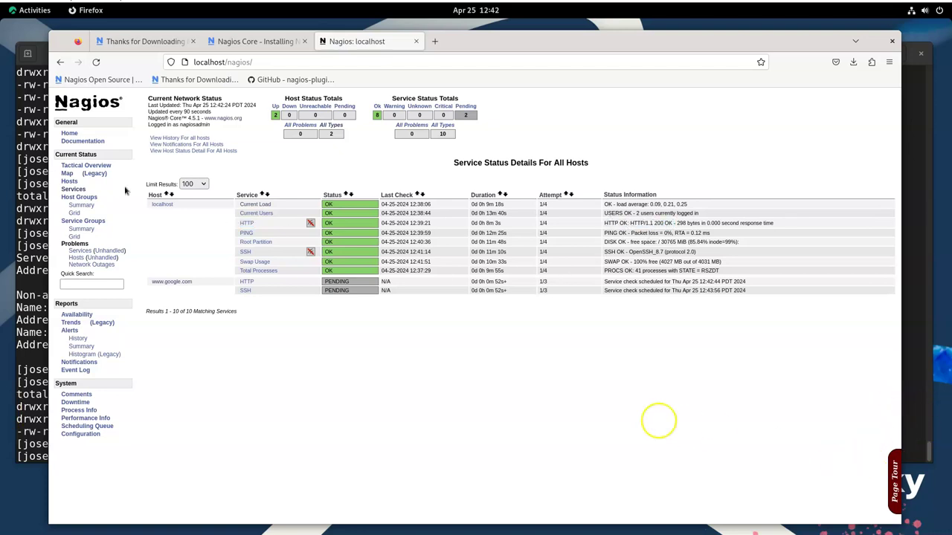
{"action": "left_click", "coordinate": [82, 192]}
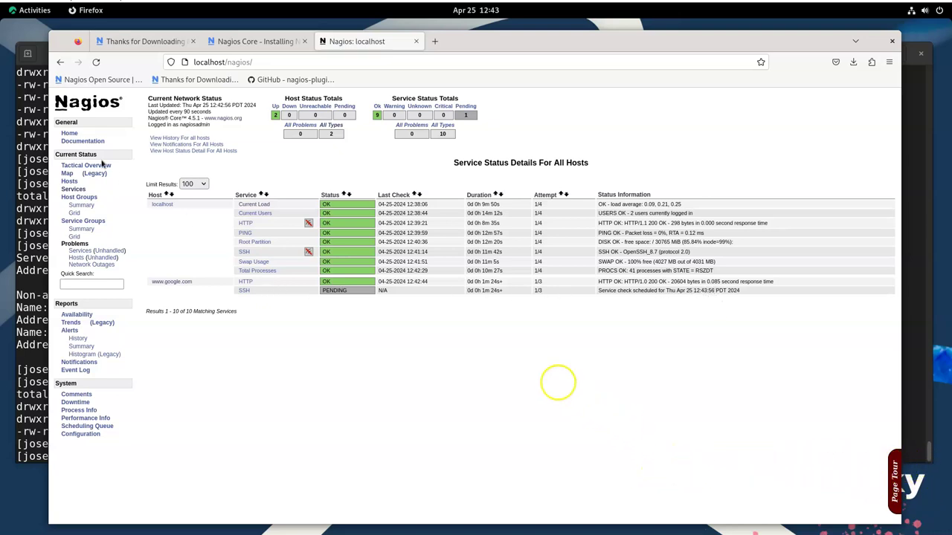
{"action": "left_click", "coordinate": [77, 192]}
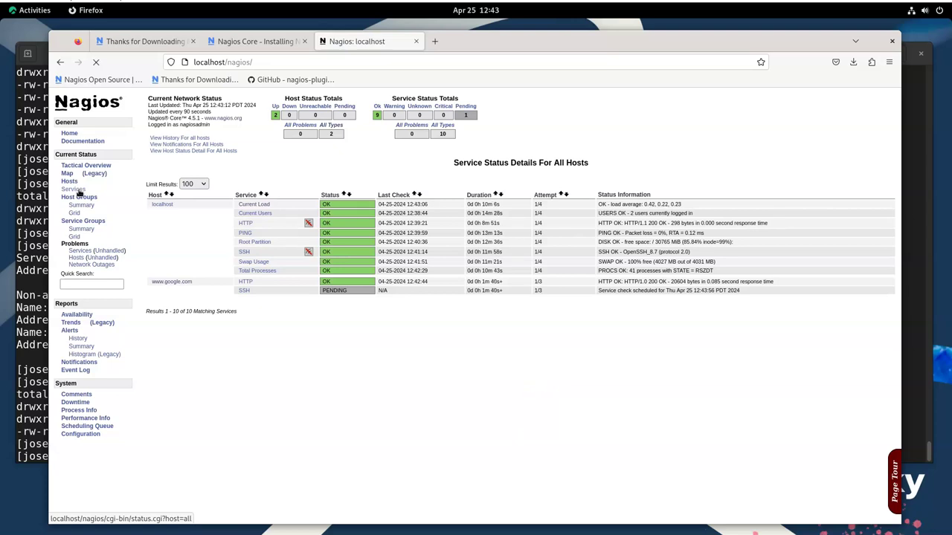
{"action": "left_click", "coordinate": [77, 192]}
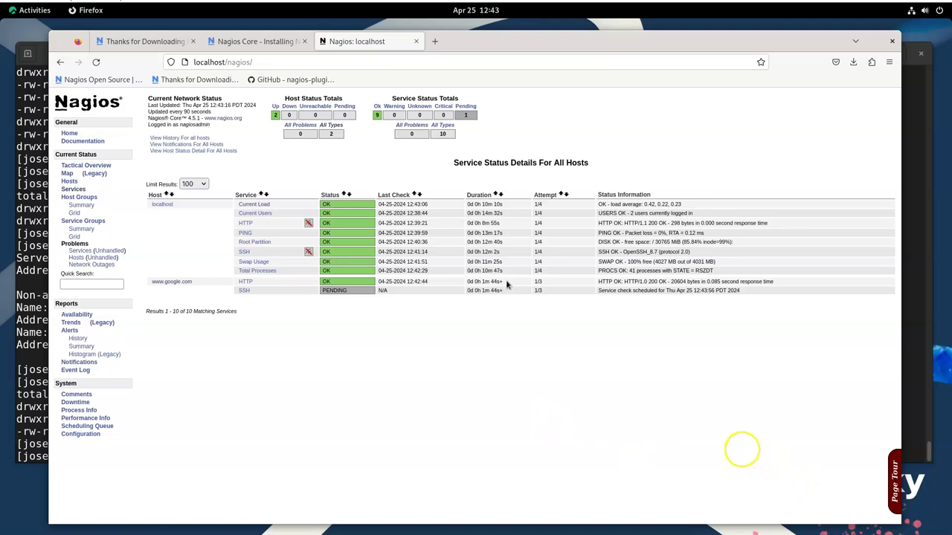
{"action": "left_click_drag", "start_coordinate": [501, 283], "coordinate": [467, 286]}
{"action": "left_click", "coordinate": [470, 287]}
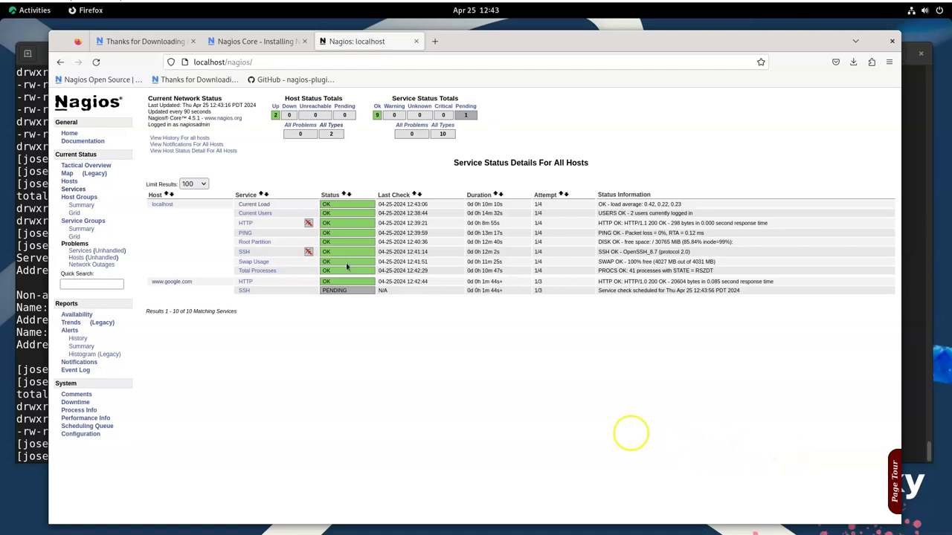
{"action": "left_click", "coordinate": [82, 190]}
{"action": "left_click", "coordinate": [81, 190]}
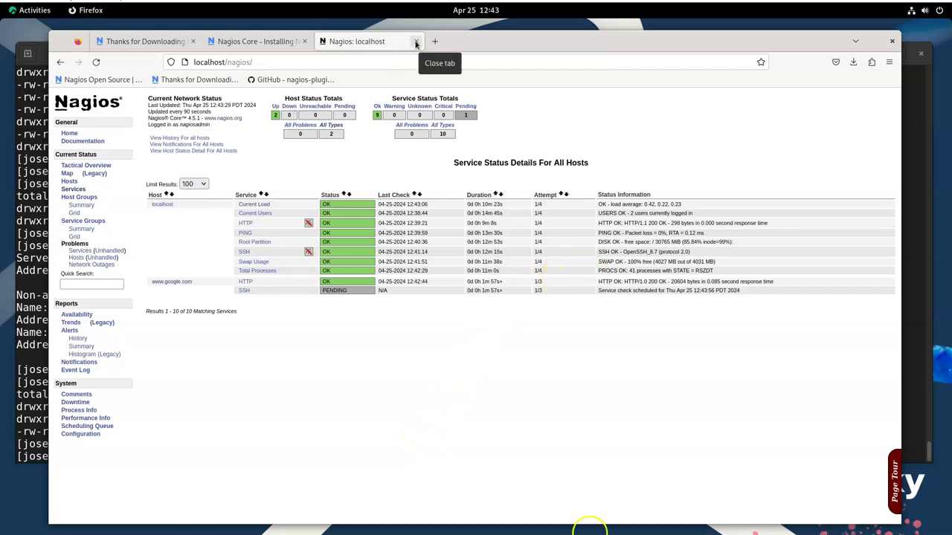
{"action": "left_click", "coordinate": [78, 192]}
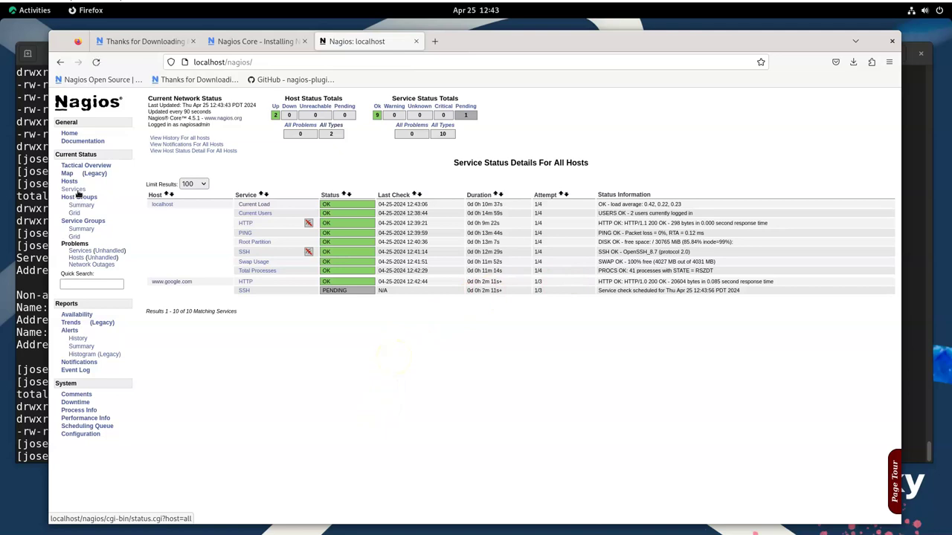
{"action": "left_click", "coordinate": [78, 192]}
Switch to the terminal, list the servers directory with ls -la, and list its parent etc directory the same way
{"action": "key", "text": "alt+Tab"}
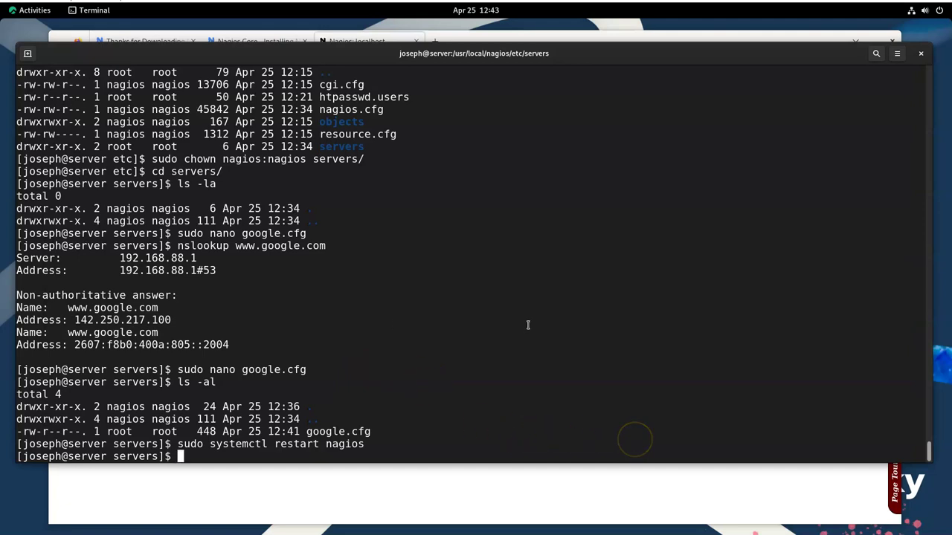
{"action": "type", "text": "ls -la"}
{"action": "key", "text": "Return"}
{"action": "type", "text": "cd .."}
{"action": "key", "text": "Return"}
{"action": "type", "text": "ls -la"}
{"action": "key", "text": "Return"}
{"action": "type", "text": "cd "}
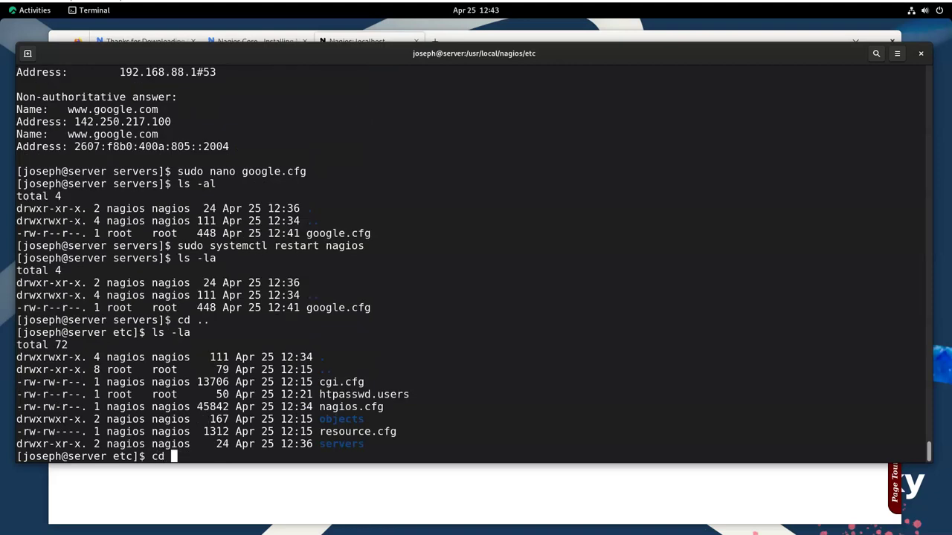
{"action": "type", "text": "se"}
{"action": "key", "text": "BackSpace"}
{"action": "key", "text": "BackSpace"}
{"action": "key", "text": "BackSpace"}
{"action": "key", "text": "BackSpace"}
{"action": "key", "text": "BackSpace"}
Open nagios.cfg in the nano editor without superuser rights
{"action": "type", "text": "nano na"}
{"action": "key", "text": "Tab"}
{"action": "key", "text": "Return"}
Examine the nagios.cfg settings from the object configuration entries through the resource, status, user, group, external command and lock file sections to the event broker options
{"action": "key", "text": "Down"}
{"action": "key", "text": "Down"}
{"action": "key", "text": "Down"}
{"action": "key", "text": "Down"}
{"action": "key", "text": "Down"}
{"action": "key", "text": "Down"}
{"action": "key", "text": "Down"}
{"action": "key", "text": "Down"}
{"action": "key", "text": "Down"}
{"action": "key", "text": "Down"}
{"action": "key", "text": "Down"}
{"action": "key", "text": "Down"}
{"action": "key", "text": "Down"}
{"action": "key", "text": "Down"}
{"action": "key", "text": "Down"}
{"action": "key", "text": "Down"}
{"action": "key", "text": "Down"}
{"action": "key", "text": "Down"}
{"action": "key", "text": "Down"}
{"action": "key", "text": "Down"}
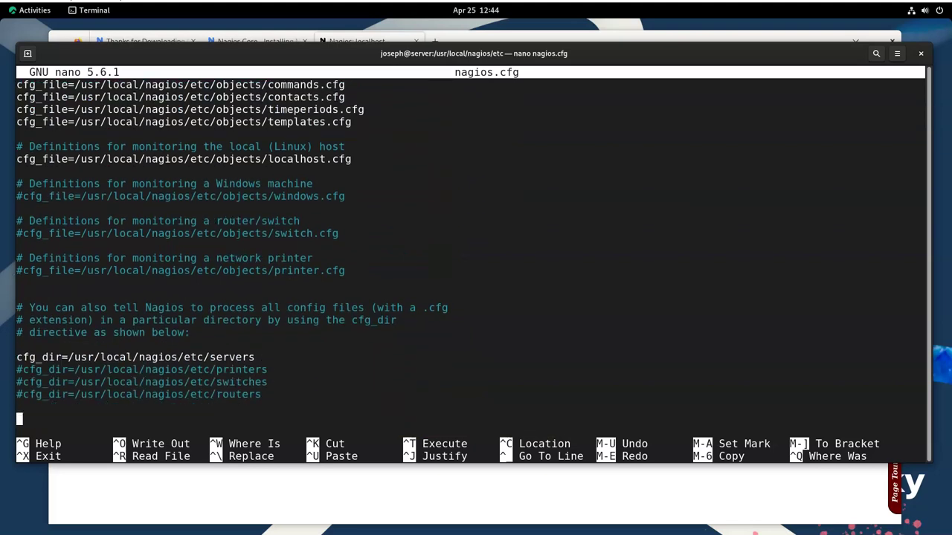
{"action": "key", "text": "Down"}
{"action": "key", "text": "Down"}
{"action": "key", "text": "Down"}
{"action": "key", "text": "Down"}
{"action": "key", "text": "Down"}
{"action": "key", "text": "Down"}
{"action": "key", "text": "Down"}
{"action": "key", "text": "Down"}
{"action": "key", "text": "Down"}
{"action": "key", "text": "Down"}
{"action": "key", "text": "Down"}
{"action": "key", "text": "Down"}
{"action": "key", "text": "Down"}
{"action": "key", "text": "Down"}
{"action": "key", "text": "Down"}
{"action": "key", "text": "Down"}
{"action": "key", "text": "Down"}
{"action": "key", "text": "Down"}
{"action": "key", "text": "Down"}
{"action": "key", "text": "Down"}
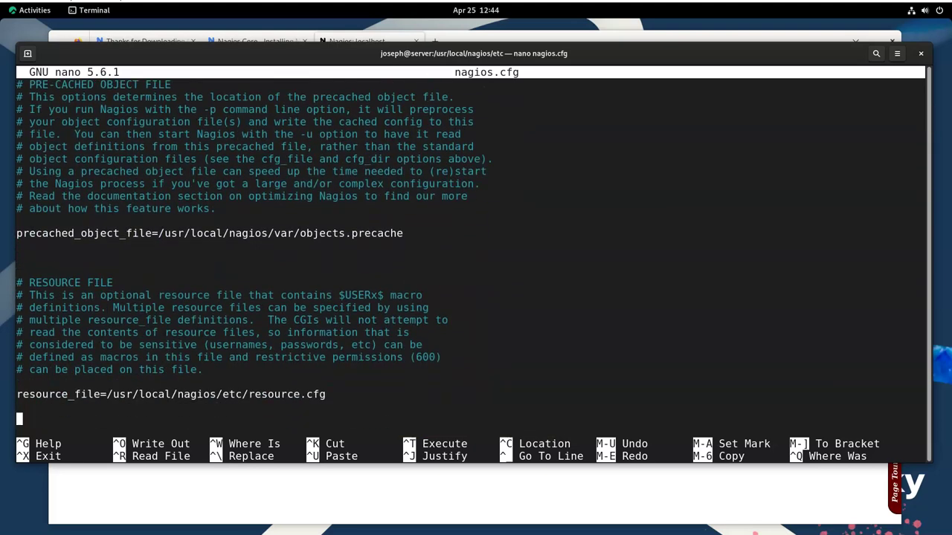
{"action": "key", "text": "Down"}
{"action": "key", "text": "Down"}
{"action": "key", "text": "Down"}
{"action": "key", "text": "Down"}
{"action": "key", "text": "Down"}
{"action": "key", "text": "Down"}
{"action": "key", "text": "Down"}
{"action": "key", "text": "Down"}
{"action": "key", "text": "Down"}
{"action": "key", "text": "Down"}
{"action": "key", "text": "Down"}
{"action": "key", "text": "Down"}
{"action": "key", "text": "Down"}
{"action": "key", "text": "Down"}
{"action": "key", "text": "Down"}
{"action": "key", "text": "Down"}
{"action": "key", "text": "Down"}
{"action": "key", "text": "Down"}
{"action": "key", "text": "Down"}
{"action": "key", "text": "Down"}
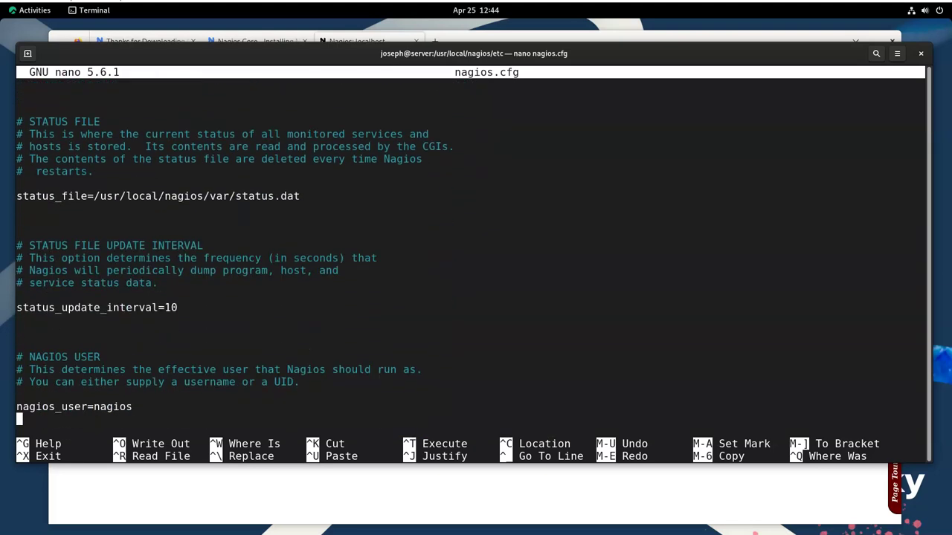
{"action": "key", "text": "Down"}
{"action": "key", "text": "Down"}
{"action": "key", "text": "Down"}
{"action": "key", "text": "Down"}
{"action": "key", "text": "Down"}
{"action": "key", "text": "Down"}
{"action": "key", "text": "Down"}
{"action": "key", "text": "Down"}
{"action": "key", "text": "Down"}
{"action": "key", "text": "Down"}
{"action": "key", "text": "Down"}
{"action": "key", "text": "Down"}
{"action": "key", "text": "Down"}
{"action": "key", "text": "Down"}
{"action": "key", "text": "Down"}
{"action": "key", "text": "Down"}
{"action": "key", "text": "Down"}
{"action": "key", "text": "Down"}
{"action": "key", "text": "Down"}
{"action": "key", "text": "Down"}
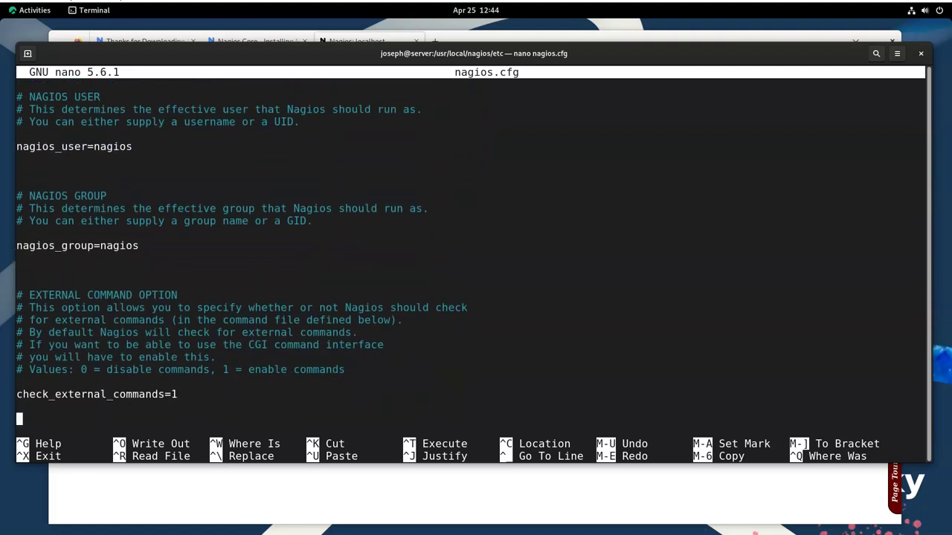
{"action": "key", "text": "Down"}
{"action": "key", "text": "Down"}
{"action": "key", "text": "Down"}
{"action": "key", "text": "Down"}
{"action": "key", "text": "Down"}
{"action": "key", "text": "Down"}
{"action": "key", "text": "Down"}
{"action": "key", "text": "Down"}
{"action": "key", "text": "Down"}
{"action": "key", "text": "Down"}
{"action": "key", "text": "Down"}
{"action": "key", "text": "Down"}
{"action": "key", "text": "Down"}
{"action": "key", "text": "Down"}
{"action": "key", "text": "Down"}
{"action": "key", "text": "Down"}
{"action": "key", "text": "Down"}
{"action": "key", "text": "Down"}
{"action": "key", "text": "Down"}
{"action": "key", "text": "Down"}
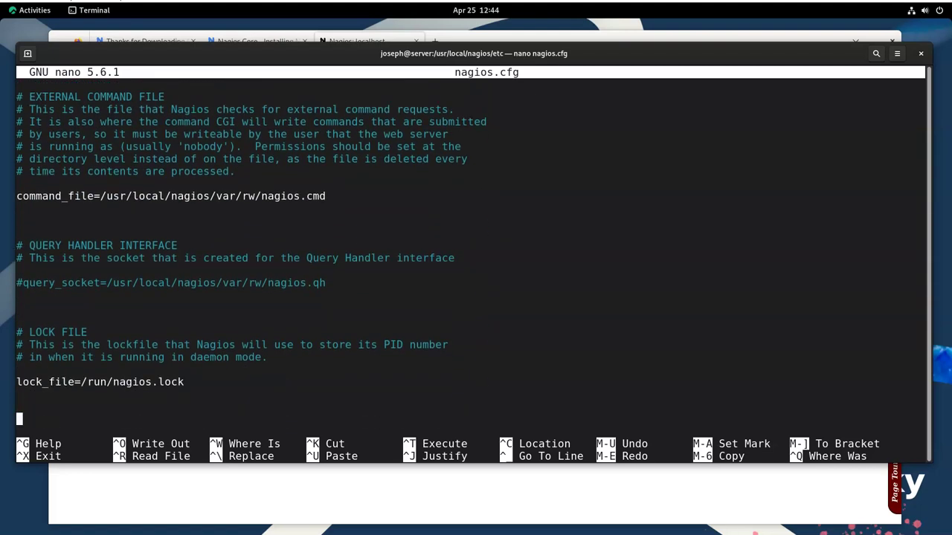
{"action": "key", "text": "Down"}
{"action": "key", "text": "Down"}
{"action": "key", "text": "Down"}
{"action": "key", "text": "Down"}
{"action": "key", "text": "Down"}
{"action": "key", "text": "Down"}
{"action": "key", "text": "Down"}
{"action": "key", "text": "Down"}
{"action": "key", "text": "Down"}
{"action": "key", "text": "Down"}
{"action": "key", "text": "Down"}
{"action": "key", "text": "Down"}
{"action": "key", "text": "Down"}
{"action": "key", "text": "Down"}
{"action": "key", "text": "Down"}
{"action": "key", "text": "Down"}
{"action": "key", "text": "Down"}
{"action": "key", "text": "Down"}
{"action": "key", "text": "Down"}
{"action": "key", "text": "Down"}
{"action": "key", "text": "Down"}
{"action": "key", "text": "Down"}
{"action": "key", "text": "Down"}
{"action": "key", "text": "Down"}
{"action": "key", "text": "Down"}
{"action": "key", "text": "Down"}
{"action": "key", "text": "Down"}
{"action": "key", "text": "Down"}
{"action": "key", "text": "Down"}
{"action": "key", "text": "Down"}
{"action": "key", "text": "Down"}
{"action": "key", "text": "Down"}
{"action": "key", "text": "Down"}
{"action": "key", "text": "Down"}
{"action": "key", "text": "Down"}
{"action": "key", "text": "Down"}
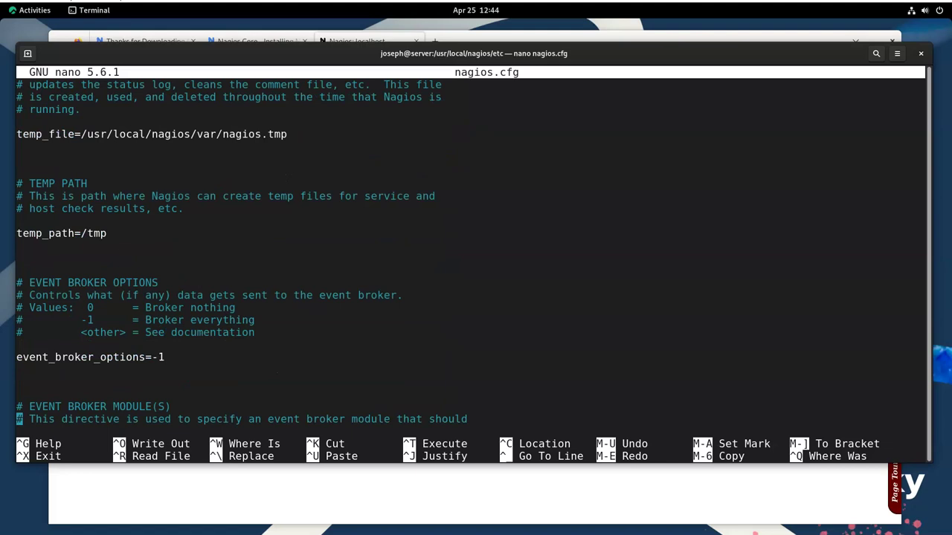
Examine the nagios.cfg settings from the event broker modules through the log rotation, logging, check scheduling, check result, caching and auto-rescheduling sections to the timeout values
{"action": "key", "text": "Down"}
{"action": "key", "text": "Down"}
{"action": "key", "text": "Down"}
{"action": "key", "text": "Down"}
{"action": "key", "text": "Down"}
{"action": "key", "text": "Down"}
{"action": "key", "text": "Down"}
{"action": "key", "text": "Down"}
{"action": "key", "text": "Down"}
{"action": "key", "text": "Down"}
{"action": "key", "text": "Down"}
{"action": "key", "text": "Down"}
{"action": "key", "text": "Down"}
{"action": "key", "text": "Down"}
{"action": "key", "text": "Down"}
{"action": "key", "text": "Down"}
{"action": "key", "text": "Down"}
{"action": "key", "text": "Down"}
{"action": "key", "text": "Down"}
{"action": "key", "text": "Down"}
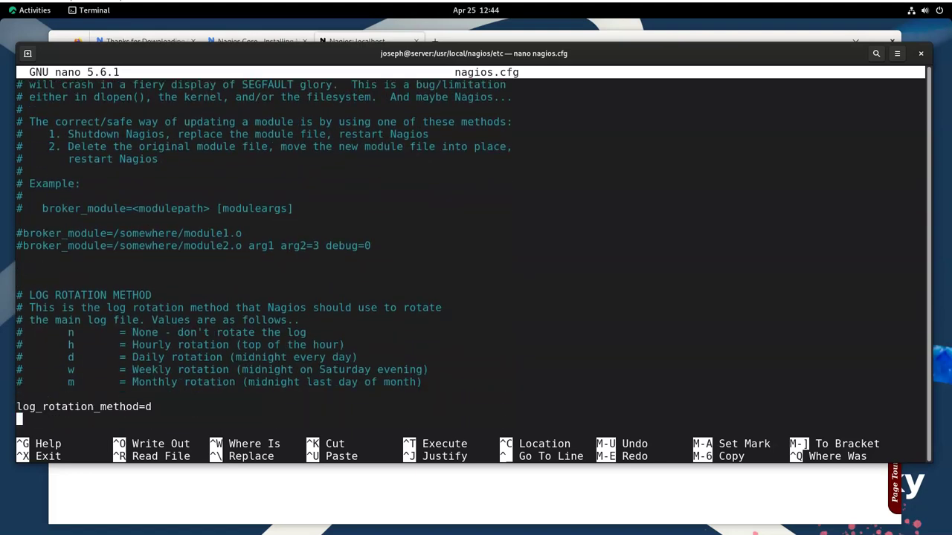
{"action": "key", "text": "Down"}
{"action": "key", "text": "Down"}
{"action": "key", "text": "Down"}
{"action": "key", "text": "Down"}
{"action": "key", "text": "Down"}
{"action": "key", "text": "Down"}
{"action": "key", "text": "Down"}
{"action": "key", "text": "Down"}
{"action": "key", "text": "Down"}
{"action": "key", "text": "Down"}
{"action": "key", "text": "Down"}
{"action": "key", "text": "Down"}
{"action": "key", "text": "Down"}
{"action": "key", "text": "Down"}
{"action": "key", "text": "Down"}
{"action": "key", "text": "Down"}
{"action": "key", "text": "Down"}
{"action": "key", "text": "Down"}
{"action": "key", "text": "Down"}
{"action": "key", "text": "Down"}
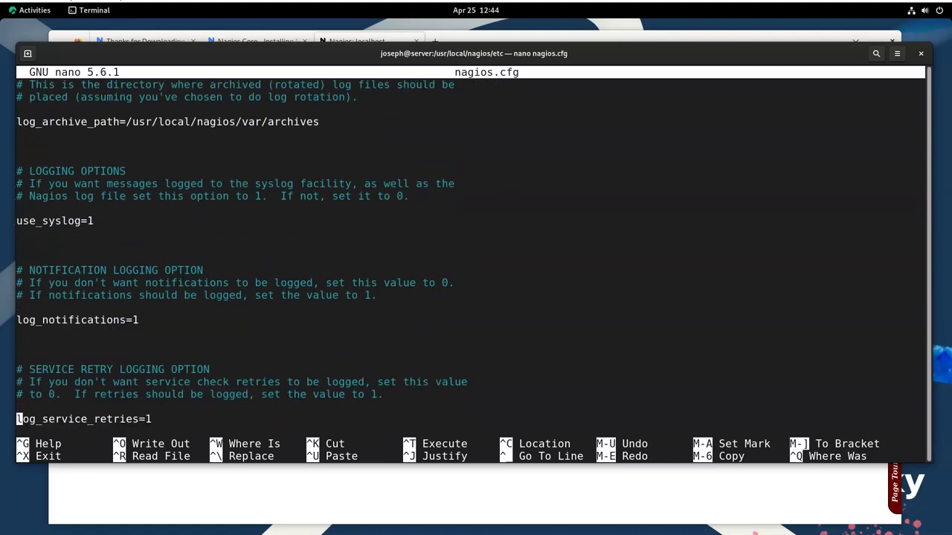
{"action": "key", "text": "Down"}
{"action": "key", "text": "Down"}
{"action": "key", "text": "Down"}
{"action": "key", "text": "Down"}
{"action": "key", "text": "Down"}
{"action": "key", "text": "Down"}
{"action": "key", "text": "Down"}
{"action": "key", "text": "Down"}
{"action": "key", "text": "Down"}
{"action": "key", "text": "Down"}
{"action": "key", "text": "Down"}
{"action": "key", "text": "Down"}
{"action": "key", "text": "Down"}
{"action": "key", "text": "Down"}
{"action": "key", "text": "Down"}
{"action": "key", "text": "Down"}
{"action": "key", "text": "Down"}
{"action": "key", "text": "Down"}
{"action": "key", "text": "Down"}
{"action": "key", "text": "Down"}
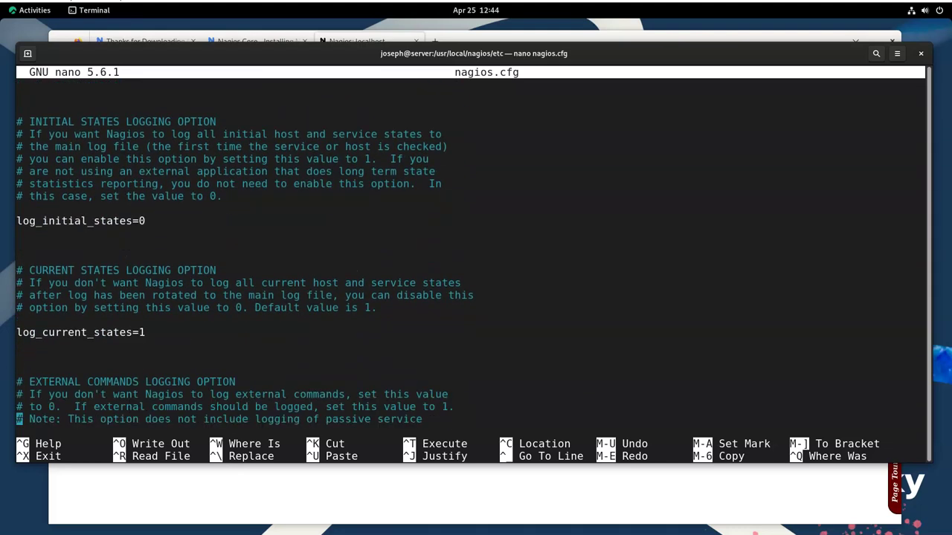
{"action": "key", "text": "Down"}
{"action": "key", "text": "Down"}
{"action": "key", "text": "Down"}
{"action": "key", "text": "Down"}
{"action": "key", "text": "Down"}
{"action": "key", "text": "Down"}
{"action": "key", "text": "Down"}
{"action": "key", "text": "Down"}
{"action": "key", "text": "Down"}
{"action": "key", "text": "Down"}
{"action": "key", "text": "Down"}
{"action": "key", "text": "Down"}
{"action": "key", "text": "Down"}
{"action": "key", "text": "Down"}
{"action": "key", "text": "Down"}
{"action": "key", "text": "Down"}
{"action": "key", "text": "Down"}
{"action": "key", "text": "Down"}
{"action": "key", "text": "Down"}
{"action": "key", "text": "Down"}
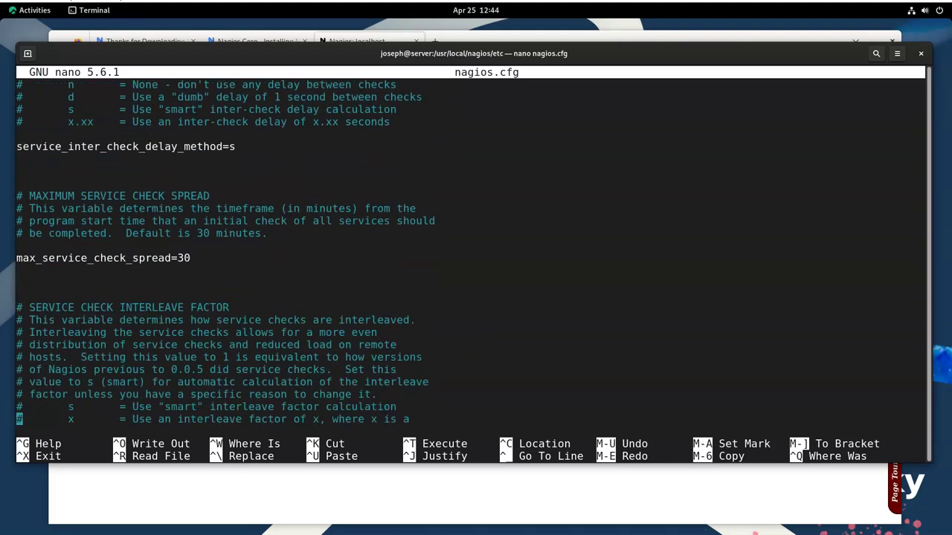
{"action": "key", "text": "Down"}
{"action": "key", "text": "Down"}
{"action": "key", "text": "Down"}
{"action": "key", "text": "Down"}
{"action": "key", "text": "Down"}
{"action": "key", "text": "Down"}
{"action": "key", "text": "Down"}
{"action": "key", "text": "Down"}
{"action": "key", "text": "Down"}
{"action": "key", "text": "Down"}
{"action": "key", "text": "Down"}
{"action": "key", "text": "Down"}
{"action": "key", "text": "Down"}
{"action": "key", "text": "Down"}
{"action": "key", "text": "Down"}
{"action": "key", "text": "Down"}
{"action": "key", "text": "Down"}
{"action": "key", "text": "Down"}
{"action": "key", "text": "Down"}
{"action": "key", "text": "Down"}
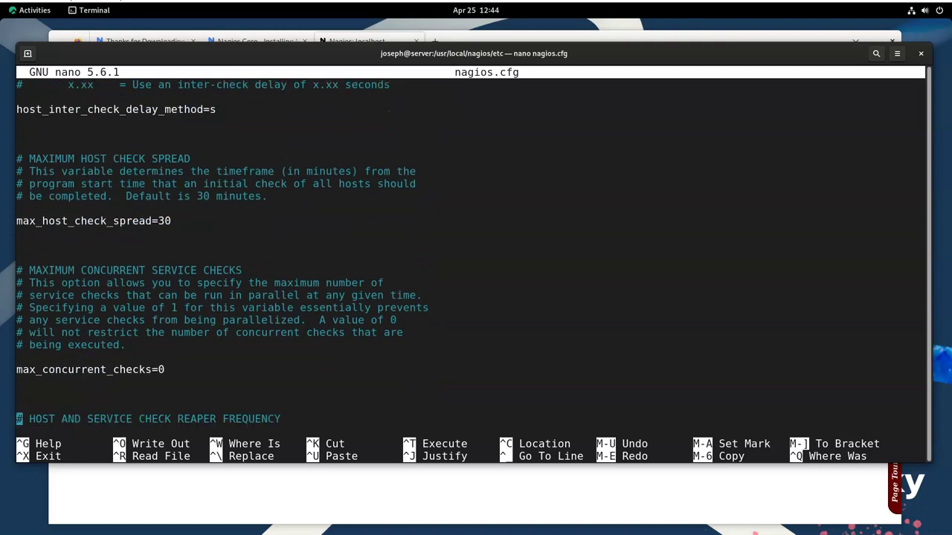
{"action": "key", "text": "Down"}
{"action": "key", "text": "Down"}
{"action": "key", "text": "Down"}
{"action": "key", "text": "Down"}
{"action": "key", "text": "Down"}
{"action": "key", "text": "Down"}
{"action": "key", "text": "Down"}
{"action": "key", "text": "Down"}
{"action": "key", "text": "Down"}
{"action": "key", "text": "Down"}
{"action": "key", "text": "Down"}
{"action": "key", "text": "Down"}
{"action": "key", "text": "Down"}
{"action": "key", "text": "Down"}
{"action": "key", "text": "Down"}
{"action": "key", "text": "Down"}
{"action": "key", "text": "Down"}
{"action": "key", "text": "Down"}
{"action": "key", "text": "Down"}
{"action": "key", "text": "Down"}
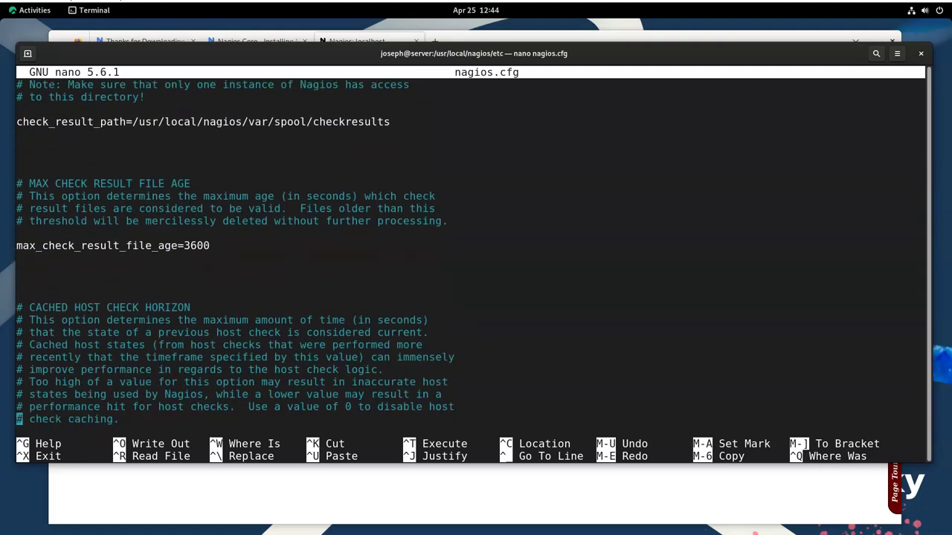
{"action": "key", "text": "Down"}
{"action": "key", "text": "Down"}
{"action": "key", "text": "Down"}
{"action": "key", "text": "Down"}
{"action": "key", "text": "Down"}
{"action": "key", "text": "Down"}
{"action": "key", "text": "Down"}
{"action": "key", "text": "Down"}
{"action": "key", "text": "Down"}
{"action": "key", "text": "Down"}
{"action": "key", "text": "Down"}
{"action": "key", "text": "Down"}
{"action": "key", "text": "Down"}
{"action": "key", "text": "Down"}
{"action": "key", "text": "Down"}
{"action": "key", "text": "Down"}
{"action": "key", "text": "Down"}
{"action": "key", "text": "Down"}
{"action": "key", "text": "Down"}
{"action": "key", "text": "Down"}
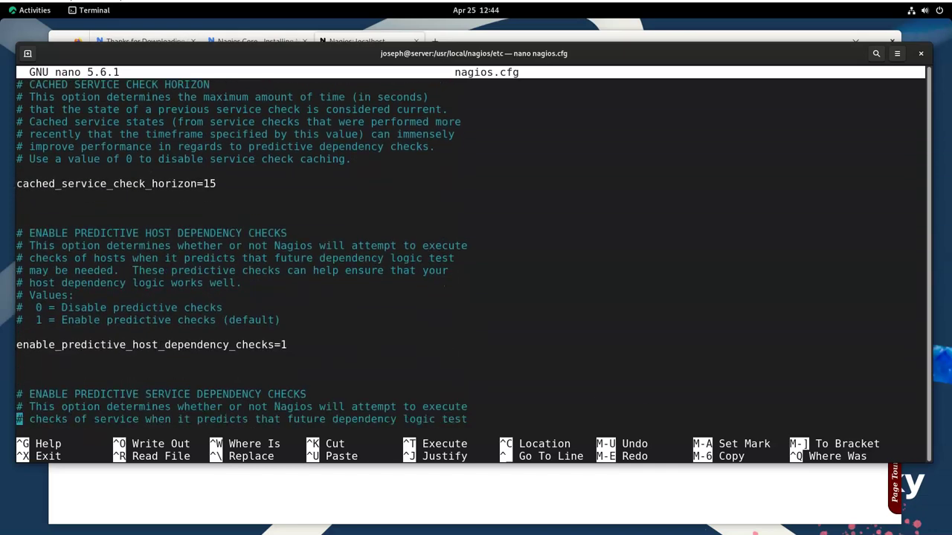
{"action": "key", "text": "Down"}
{"action": "key", "text": "Down"}
{"action": "key", "text": "Down"}
{"action": "key", "text": "Down"}
{"action": "key", "text": "Down"}
{"action": "key", "text": "Down"}
{"action": "key", "text": "Down"}
{"action": "key", "text": "Down"}
{"action": "key", "text": "Down"}
{"action": "key", "text": "Down"}
{"action": "key", "text": "Down"}
{"action": "key", "text": "Down"}
{"action": "key", "text": "Down"}
{"action": "key", "text": "Down"}
{"action": "key", "text": "Down"}
{"action": "key", "text": "Down"}
{"action": "key", "text": "Down"}
{"action": "key", "text": "Down"}
{"action": "key", "text": "Down"}
{"action": "key", "text": "Down"}
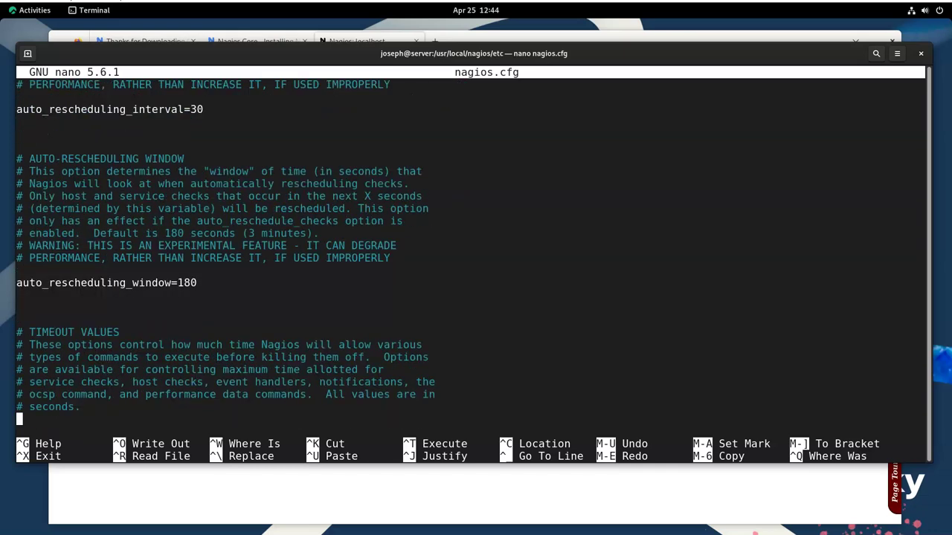
Examine the nagios.cfg settings from timeout values through retention masks, event handlers, performance data, obsess options and illegal characters to load control, and close the file
{"action": "key", "text": "Down"}
{"action": "key", "text": "Down"}
{"action": "key", "text": "Down"}
{"action": "key", "text": "Down"}
{"action": "key", "text": "Down"}
{"action": "key", "text": "Down"}
{"action": "key", "text": "Down"}
{"action": "key", "text": "Down"}
{"action": "key", "text": "Down"}
{"action": "key", "text": "Down"}
{"action": "key", "text": "Down"}
{"action": "key", "text": "Down"}
{"action": "key", "text": "Down"}
{"action": "key", "text": "Down"}
{"action": "key", "text": "Down"}
{"action": "key", "text": "Down"}
{"action": "key", "text": "Down"}
{"action": "key", "text": "Down"}
{"action": "key", "text": "Down"}
{"action": "key", "text": "Down"}
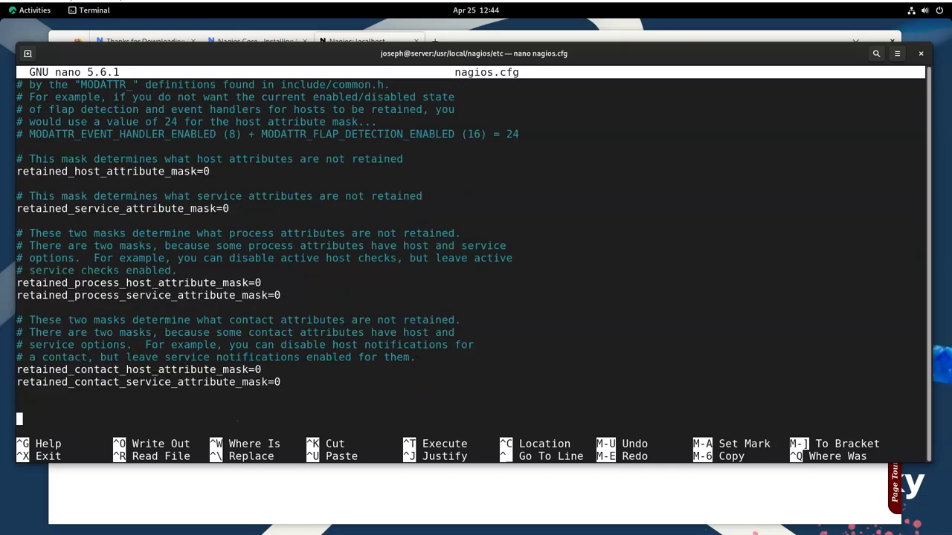
{"action": "key", "text": "Down"}
{"action": "key", "text": "Down"}
{"action": "key", "text": "Down"}
{"action": "key", "text": "Down"}
{"action": "key", "text": "Down"}
{"action": "key", "text": "Down"}
{"action": "key", "text": "Down"}
{"action": "key", "text": "Down"}
{"action": "key", "text": "Down"}
{"action": "key", "text": "Down"}
{"action": "key", "text": "Down"}
{"action": "key", "text": "Down"}
{"action": "key", "text": "Down"}
{"action": "key", "text": "Down"}
{"action": "key", "text": "Down"}
{"action": "key", "text": "Down"}
{"action": "key", "text": "Down"}
{"action": "key", "text": "Down"}
{"action": "key", "text": "Down"}
{"action": "key", "text": "Down"}
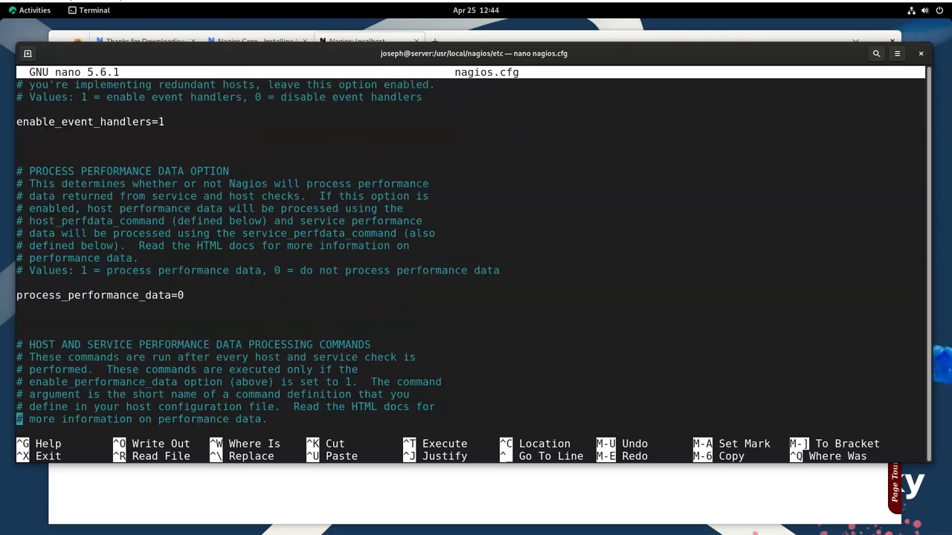
{"action": "key", "text": "Down"}
{"action": "key", "text": "Down"}
{"action": "key", "text": "Down"}
{"action": "key", "text": "Down"}
{"action": "key", "text": "Down"}
{"action": "key", "text": "Down"}
{"action": "key", "text": "Down"}
{"action": "key", "text": "Down"}
{"action": "key", "text": "Down"}
{"action": "key", "text": "Down"}
{"action": "key", "text": "Down"}
{"action": "key", "text": "Down"}
{"action": "key", "text": "Down"}
{"action": "key", "text": "Down"}
{"action": "key", "text": "Down"}
{"action": "key", "text": "Down"}
{"action": "key", "text": "Down"}
{"action": "key", "text": "Down"}
{"action": "key", "text": "Down"}
{"action": "key", "text": "Down"}
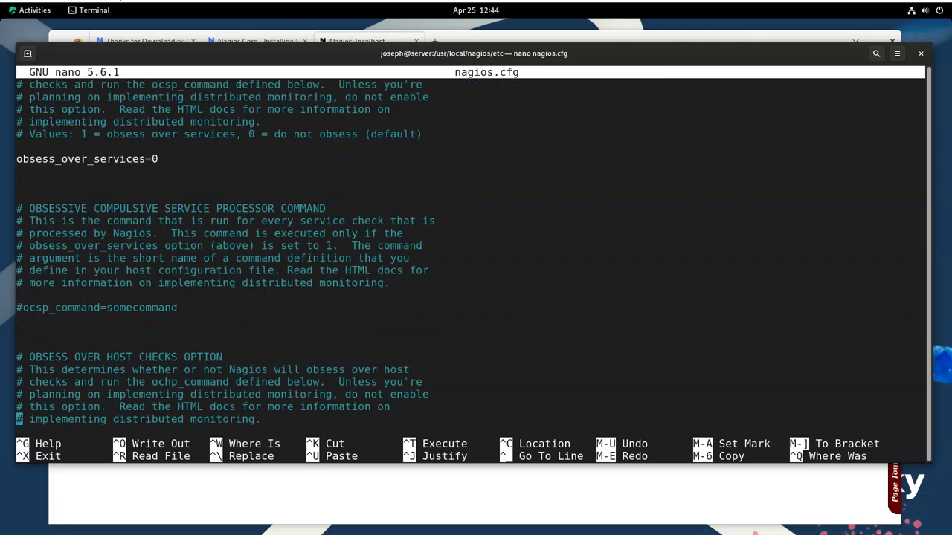
{"action": "key", "text": "Down"}
{"action": "key", "text": "Down"}
{"action": "key", "text": "Down"}
{"action": "key", "text": "Down"}
{"action": "key", "text": "Down"}
{"action": "key", "text": "Down"}
{"action": "key", "text": "Down"}
{"action": "key", "text": "Down"}
{"action": "key", "text": "Down"}
{"action": "key", "text": "Down"}
{"action": "key", "text": "Down"}
{"action": "key", "text": "Down"}
{"action": "key", "text": "Down"}
{"action": "key", "text": "Down"}
{"action": "key", "text": "Down"}
{"action": "key", "text": "Down"}
{"action": "key", "text": "Down"}
{"action": "key", "text": "Down"}
{"action": "key", "text": "Down"}
{"action": "key", "text": "Down"}
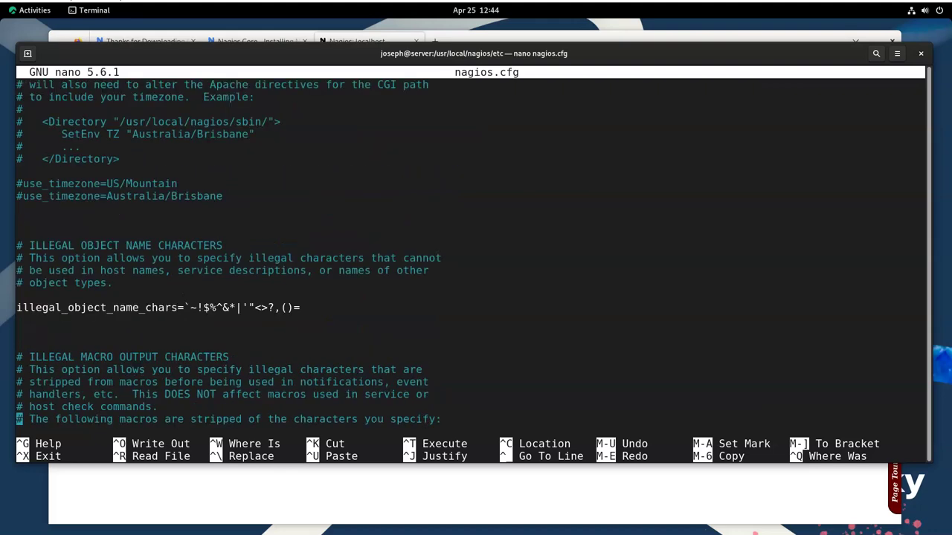
{"action": "key", "text": "Down"}
{"action": "key", "text": "Down"}
{"action": "key", "text": "Down"}
{"action": "key", "text": "Down"}
{"action": "key", "text": "Down"}
{"action": "key", "text": "Down"}
{"action": "key", "text": "Down"}
{"action": "key", "text": "Down"}
{"action": "key", "text": "Down"}
{"action": "key", "text": "Down"}
{"action": "key", "text": "Down"}
{"action": "key", "text": "Down"}
{"action": "key", "text": "Down"}
{"action": "key", "text": "Down"}
{"action": "key", "text": "Down"}
{"action": "key", "text": "Down"}
{"action": "key", "text": "Down"}
{"action": "key", "text": "Down"}
{"action": "key", "text": "Down"}
{"action": "key", "text": "Down"}
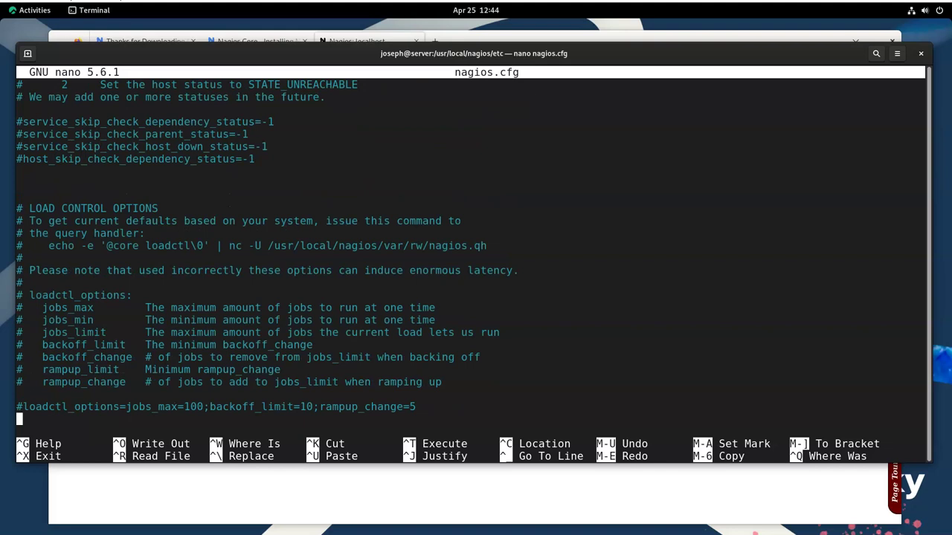
{"action": "key", "text": "ctrl+x"}
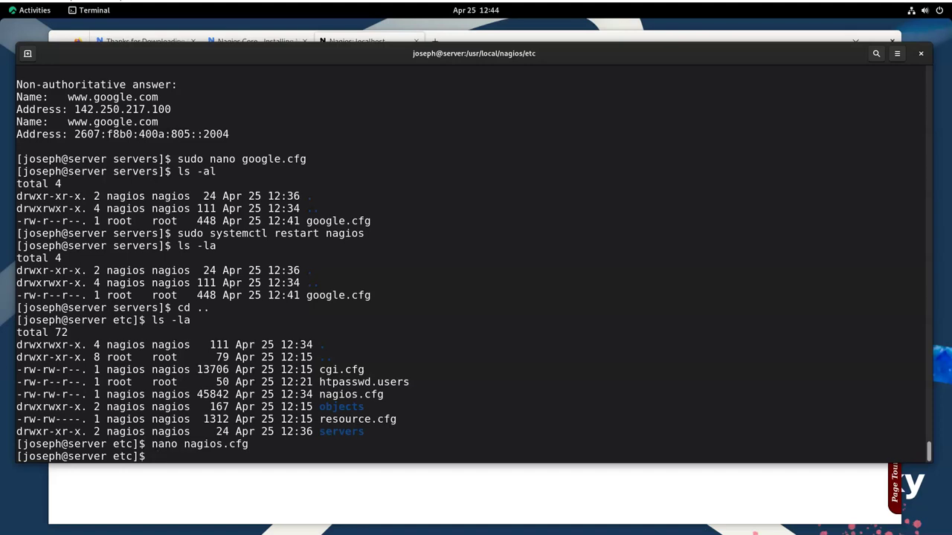
Try to open resource.cfg in the nano editor without superuser rights
{"action": "type", "text": "nano resource.cfg"}
{"action": "key", "text": "Return"}
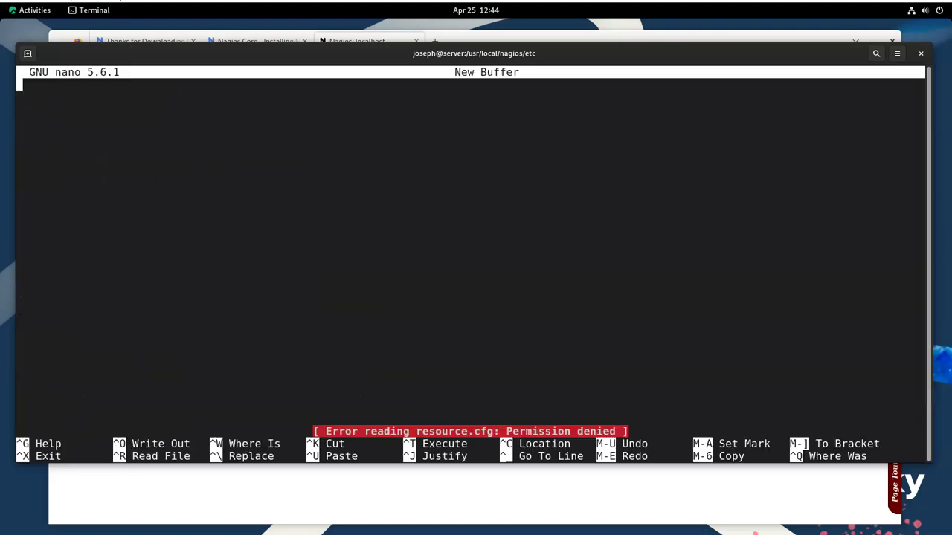
{"action": "key", "text": "ctrl+x"}
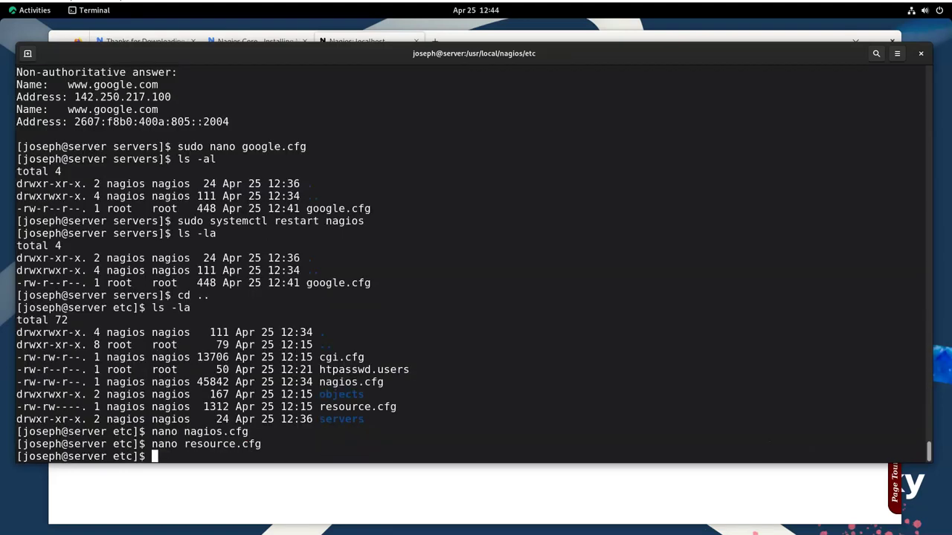
{"action": "key", "text": "ctrl+c"}
Open resource.cfg in the nano editor with sudo
{"action": "key", "text": "Up"}
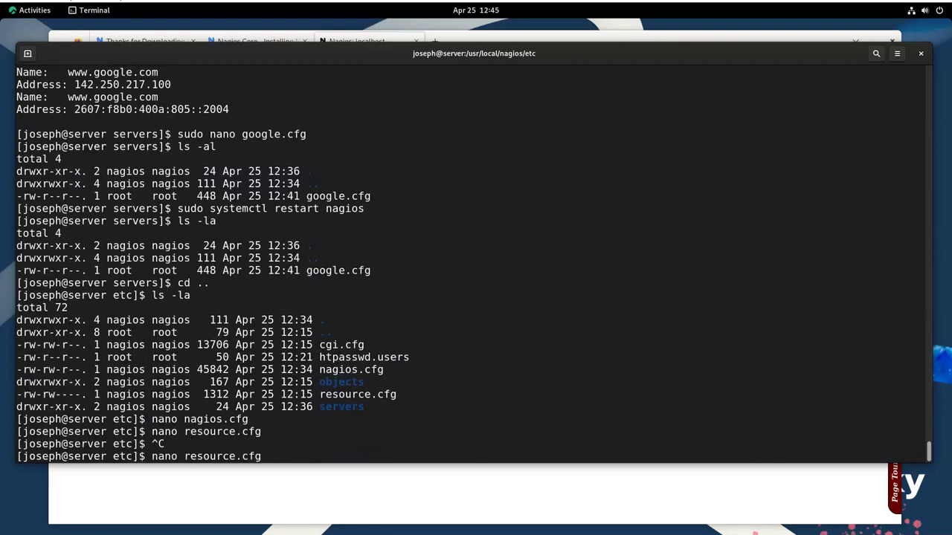
{"action": "type", "text": "sudo"}
{"action": "key", "text": "Return"}
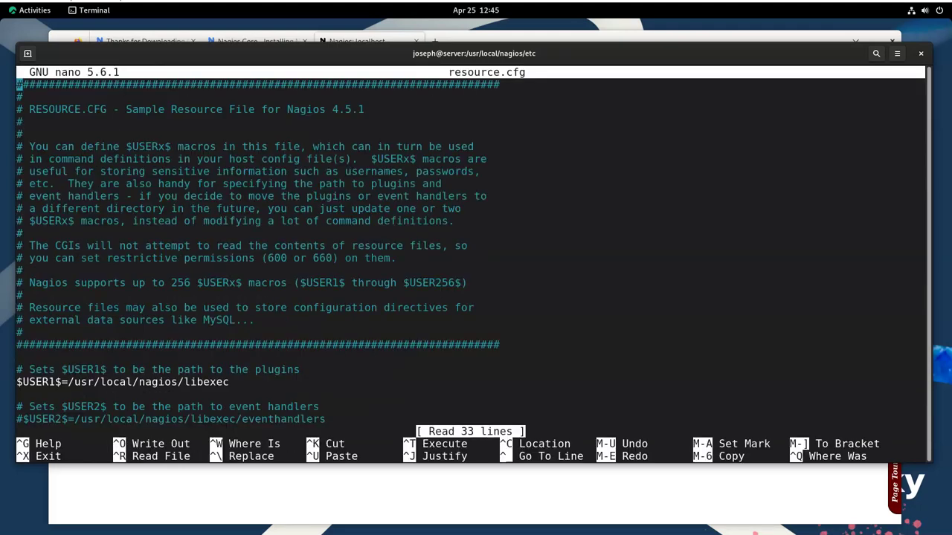
Examine the $USERx$ macro explanations and the plugin path, event handler path and credential entries in resource.cfg, and close the file
{"action": "key", "text": "Down"}
{"action": "key", "text": "Down"}
{"action": "key", "text": "Down"}
{"action": "key", "text": "Down"}
{"action": "key", "text": "Down"}
{"action": "key", "text": "Down"}
{"action": "key", "text": "Down"}
{"action": "key", "text": "Down"}
{"action": "key", "text": "Down"}
{"action": "key", "text": "Down"}
{"action": "key", "text": "Down"}
{"action": "key", "text": "Down"}
{"action": "key", "text": "Down"}
{"action": "key", "text": "Down"}
{"action": "key", "text": "Down"}
{"action": "key", "text": "Down"}
{"action": "key", "text": "Down"}
{"action": "key", "text": "Down"}
{"action": "key", "text": "Down"}
{"action": "key", "text": "Down"}
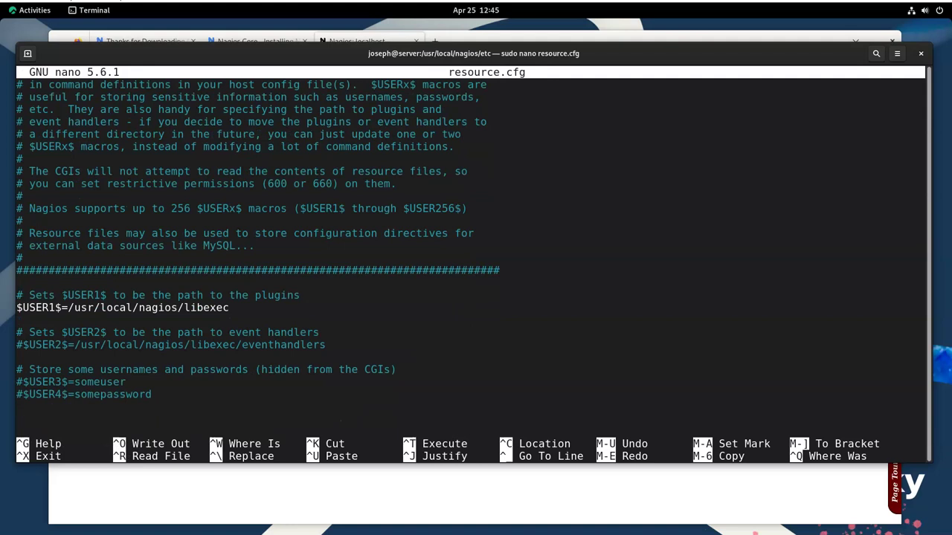
{"action": "key", "text": "Up"}
{"action": "key", "text": "Up"}
{"action": "key", "text": "Up"}
{"action": "key", "text": "Up"}
{"action": "key", "text": "Up"}
{"action": "key", "text": "Up"}
{"action": "key", "text": "Up"}
{"action": "key", "text": "Up"}
{"action": "key", "text": "Up"}
{"action": "key", "text": "Up"}
{"action": "key", "text": "Up"}
{"action": "key", "text": "Up"}
{"action": "key", "text": "Down"}
{"action": "key", "text": "Down"}
{"action": "key", "text": "Down"}
{"action": "key", "text": "Down"}
{"action": "key", "text": "Down"}
{"action": "key", "text": "Down"}
{"action": "key", "text": "Down"}
{"action": "key", "text": "Down"}
{"action": "key", "text": "ctrl+x"}
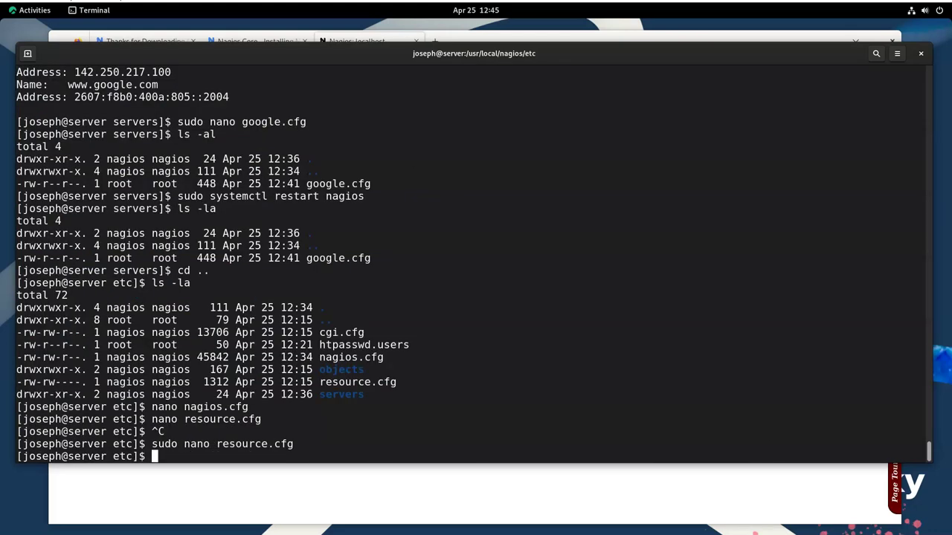
List the objects directory with ls -la, change into it, and list its contents again
{"action": "type", "text": "ls -la objects/"}
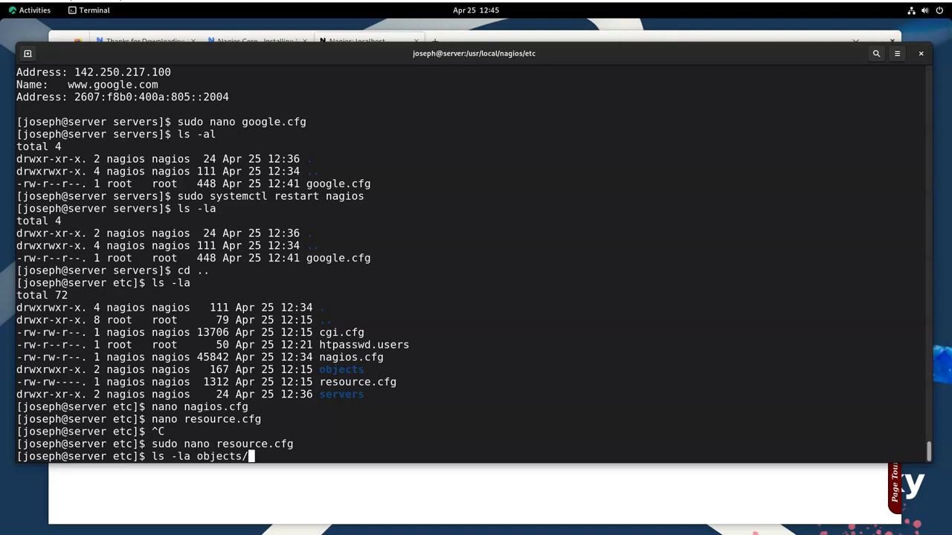
{"action": "key", "text": "Return"}
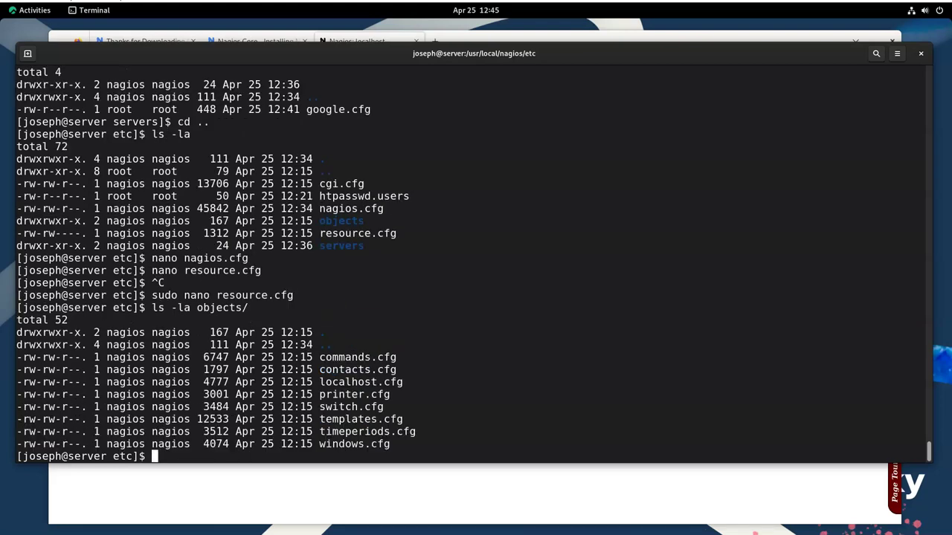
{"action": "type", "text": "cd objects/"}
{"action": "key", "text": "Return"}
{"action": "type", "text": "ls -la"}
{"action": "key", "text": "Return"}
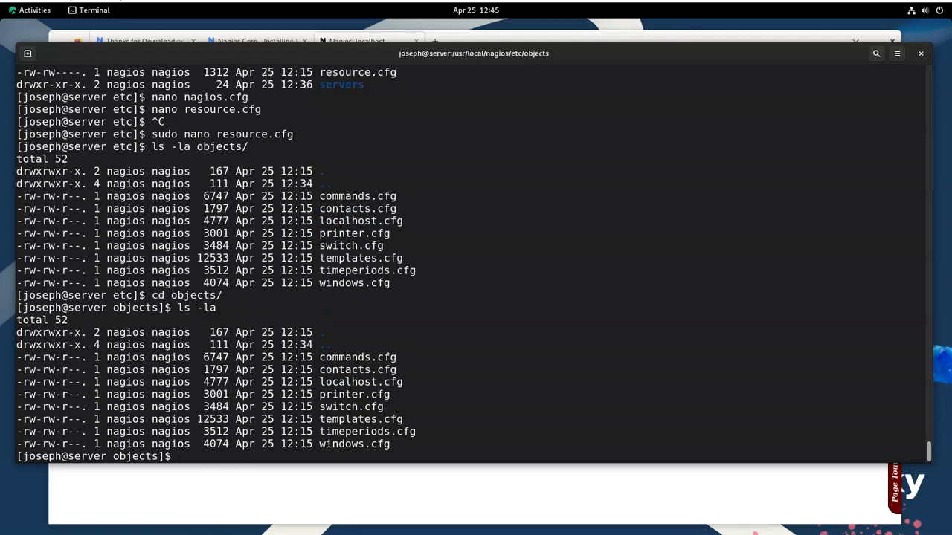
{"action": "type", "text": "nao l"}
{"action": "key", "text": "Tab"}
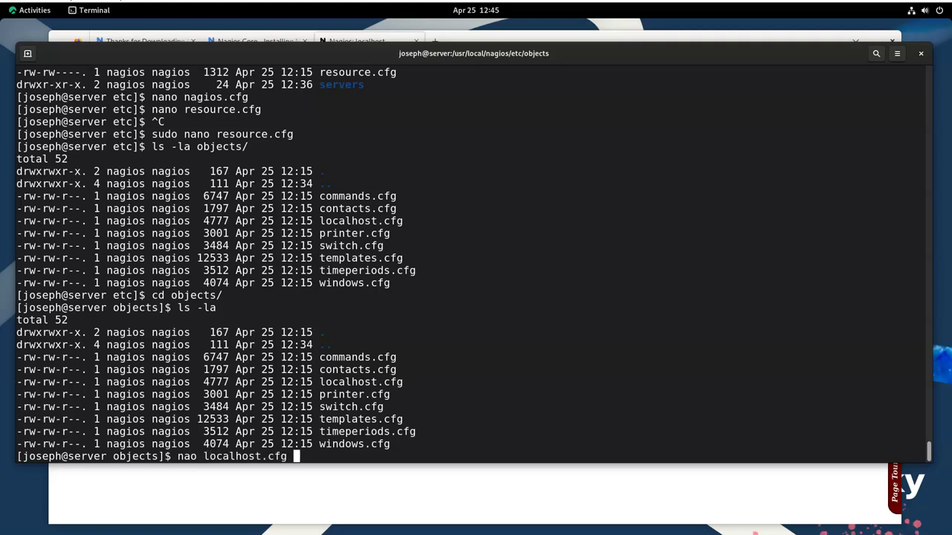
{"action": "key", "text": "Return"}
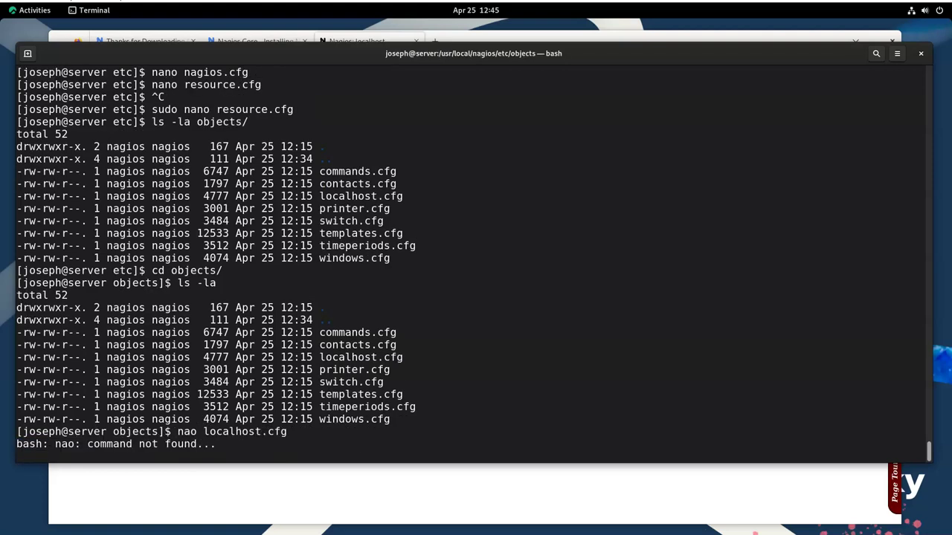
{"action": "key", "text": "ctrl+c"}
Open localhost.cfg from the objects directory in the nano editor
{"action": "key", "text": "Up"}
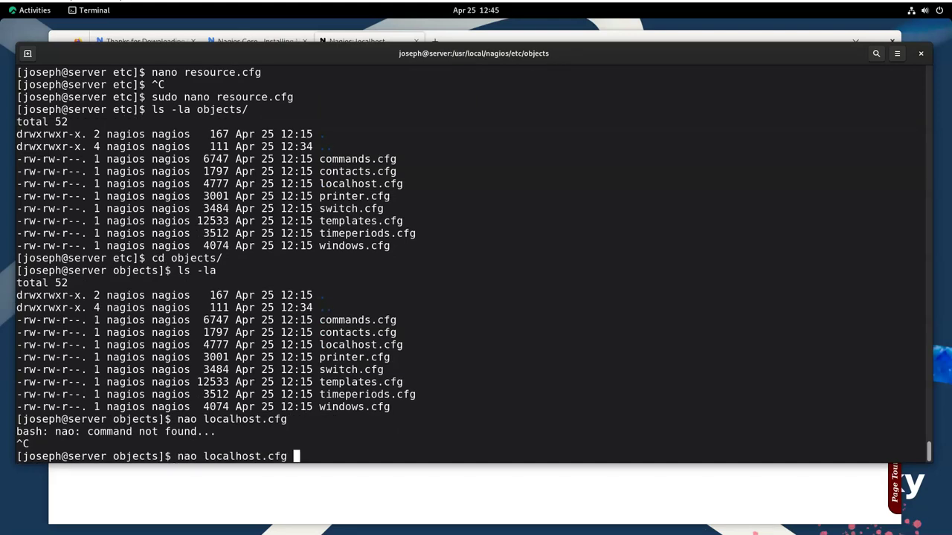
{"action": "key", "text": "Left"}
{"action": "key", "text": "Left"}
{"action": "key", "text": "Left"}
{"action": "key", "text": "Left"}
{"action": "key", "text": "Left"}
{"action": "key", "text": "Left"}
{"action": "key", "text": "Left"}
{"action": "key", "text": "Left"}
{"action": "key", "text": "Left"}
{"action": "key", "text": "Left"}
{"action": "key", "text": "Left"}
{"action": "key", "text": "Left"}
{"action": "key", "text": "Left"}
{"action": "key", "text": "Left"}
{"action": "key", "text": "Left"}
{"action": "type", "text": "n"}
{"action": "key", "text": "Return"}
Examine the introductory note and the host definition for the local machine in localhost.cfg, including its template, host name, alias and address
{"action": "key", "text": "Down"}
{"action": "key", "text": "Down"}
{"action": "key", "text": "Down"}
{"action": "key", "text": "Down"}
{"action": "key", "text": "Down"}
{"action": "key", "text": "Down"}
{"action": "key", "text": "Down"}
{"action": "key", "text": "Down"}
{"action": "key", "text": "Down"}
{"action": "key", "text": "Down"}
{"action": "key", "text": "Down"}
{"action": "key", "text": "Down"}
{"action": "key", "text": "Down"}
{"action": "key", "text": "Down"}
{"action": "key", "text": "Down"}
{"action": "key", "text": "Down"}
{"action": "key", "text": "Down"}
{"action": "key", "text": "Down"}
{"action": "key", "text": "Down"}
{"action": "key", "text": "Down"}
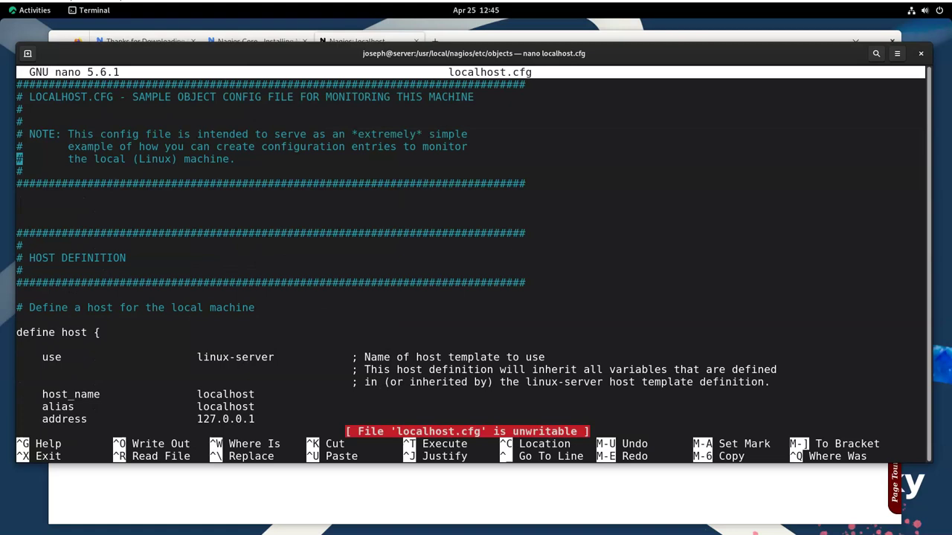
{"action": "key", "text": "Down"}
{"action": "key", "text": "Down"}
{"action": "key", "text": "Down"}
{"action": "key", "text": "Down"}
{"action": "key", "text": "Down"}
{"action": "key", "text": "Down"}
{"action": "key", "text": "Down"}
{"action": "key", "text": "Down"}
{"action": "key", "text": "Down"}
{"action": "key", "text": "Down"}
{"action": "key", "text": "Down"}
{"action": "key", "text": "Down"}
{"action": "key", "text": "Down"}
{"action": "key", "text": "Down"}
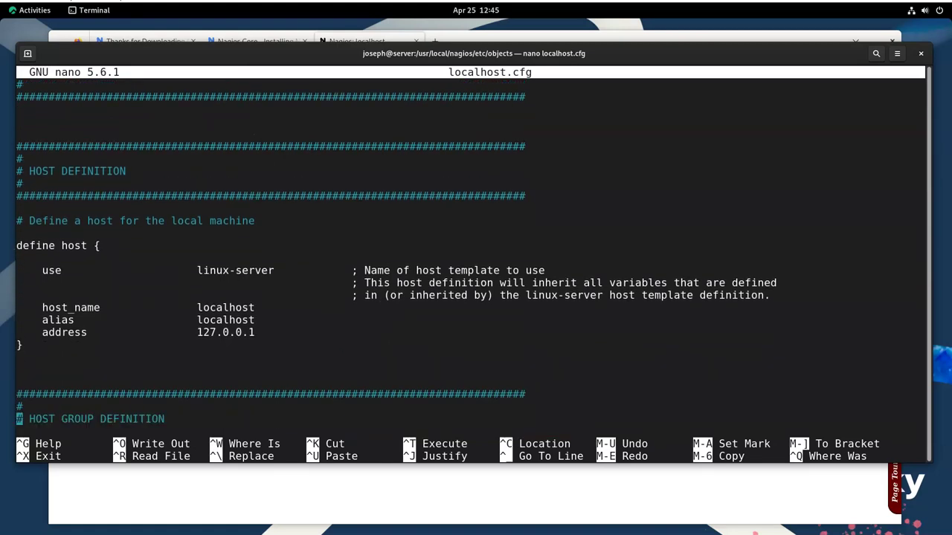
{"action": "key", "text": "Up"}
{"action": "key", "text": "Up"}
{"action": "key", "text": "Up"}
{"action": "key", "text": "Up"}
{"action": "key", "text": "Up"}
{"action": "key", "text": "Up"}
{"action": "key", "text": "Up"}
{"action": "key", "text": "Up"}
{"action": "key", "text": "Up"}
{"action": "key", "text": "Up"}
{"action": "key", "text": "Up"}
{"action": "key", "text": "Up"}
{"action": "key", "text": "Up"}
Examine the optional Linux host group definition in localhost.cfg, including its group name, alias and members
{"action": "key", "text": "Down"}
{"action": "key", "text": "Down"}
{"action": "key", "text": "Down"}
{"action": "key", "text": "Down"}
{"action": "key", "text": "Down"}
{"action": "key", "text": "Down"}
{"action": "key", "text": "Down"}
{"action": "key", "text": "Down"}
{"action": "key", "text": "Down"}
{"action": "key", "text": "Down"}
{"action": "key", "text": "Down"}
{"action": "key", "text": "Down"}
{"action": "key", "text": "Down"}
{"action": "key", "text": "Down"}
{"action": "key", "text": "Down"}
{"action": "key", "text": "Down"}
{"action": "key", "text": "Down"}
{"action": "key", "text": "Down"}
{"action": "key", "text": "Down"}
{"action": "key", "text": "Down"}
{"action": "key", "text": "Down"}
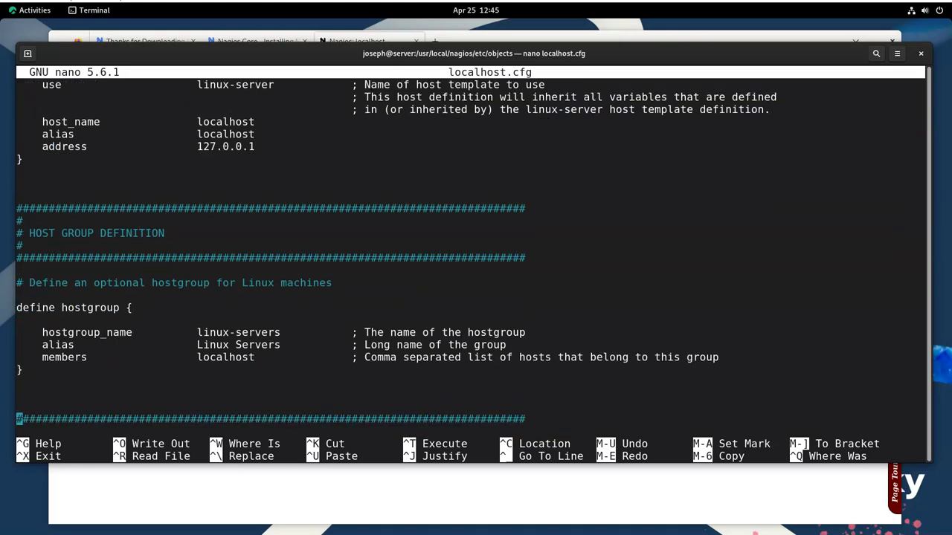
{"action": "key", "text": "Down"}
{"action": "key", "text": "Down"}
{"action": "key", "text": "Down"}
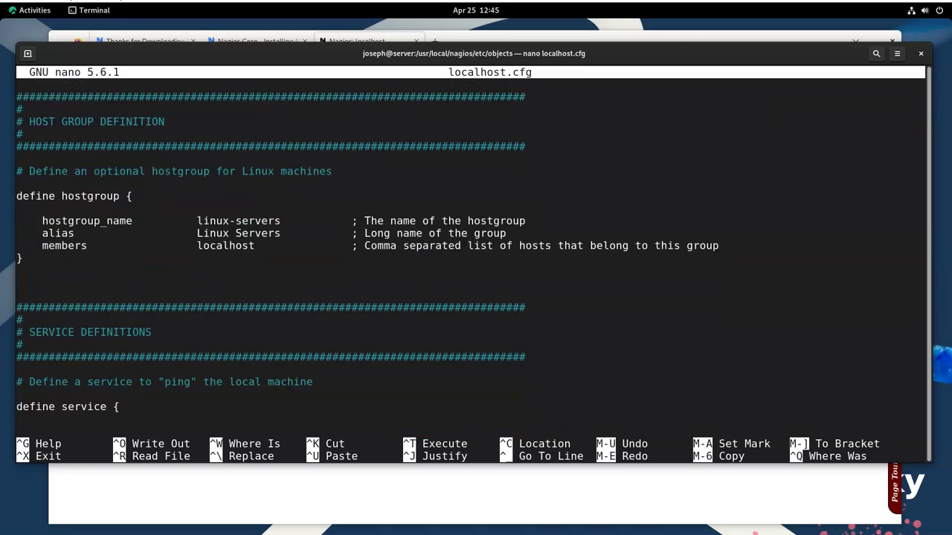
Examine the PING and Root Partition service definitions in localhost.cfg, including their templates and check commands
{"action": "key", "text": "Down"}
{"action": "key", "text": "Down"}
{"action": "key", "text": "Down"}
{"action": "key", "text": "Down"}
{"action": "key", "text": "Down"}
{"action": "key", "text": "Down"}
{"action": "key", "text": "Down"}
{"action": "key", "text": "Down"}
{"action": "key", "text": "Down"}
{"action": "key", "text": "Down"}
{"action": "key", "text": "Down"}
{"action": "key", "text": "Down"}
{"action": "key", "text": "Down"}
{"action": "key", "text": "Down"}
{"action": "key", "text": "Down"}
{"action": "key", "text": "Down"}
{"action": "key", "text": "Down"}
{"action": "key", "text": "Down"}
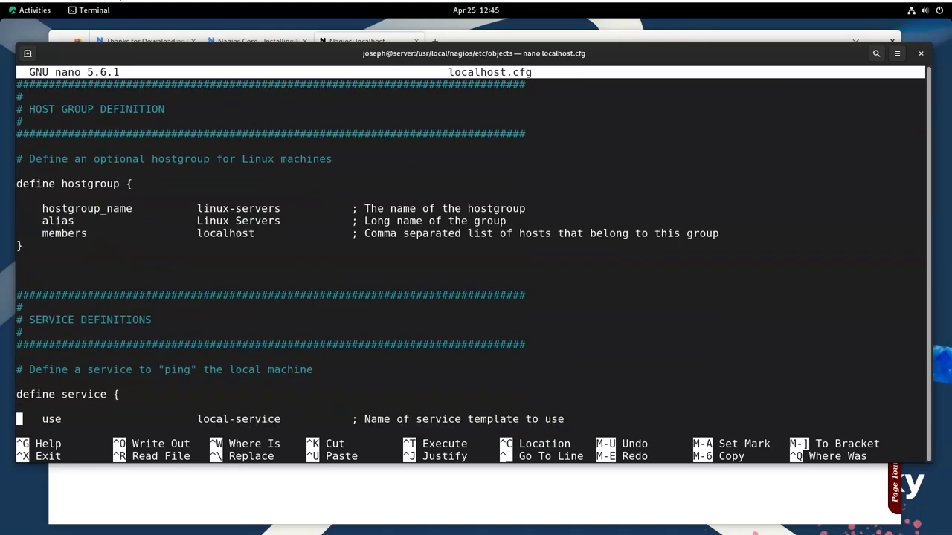
{"action": "key", "text": "Down"}
{"action": "key", "text": "Down"}
{"action": "key", "text": "Down"}
{"action": "key", "text": "Down"}
{"action": "key", "text": "Down"}
{"action": "key", "text": "Down"}
{"action": "key", "text": "Down"}
{"action": "key", "text": "Down"}
{"action": "key", "text": "Down"}
{"action": "key", "text": "Down"}
{"action": "key", "text": "Down"}
{"action": "key", "text": "Down"}
{"action": "key", "text": "Down"}
{"action": "key", "text": "Down"}
{"action": "key", "text": "Down"}
{"action": "key", "text": "Down"}
{"action": "key", "text": "Down"}
{"action": "key", "text": "Down"}
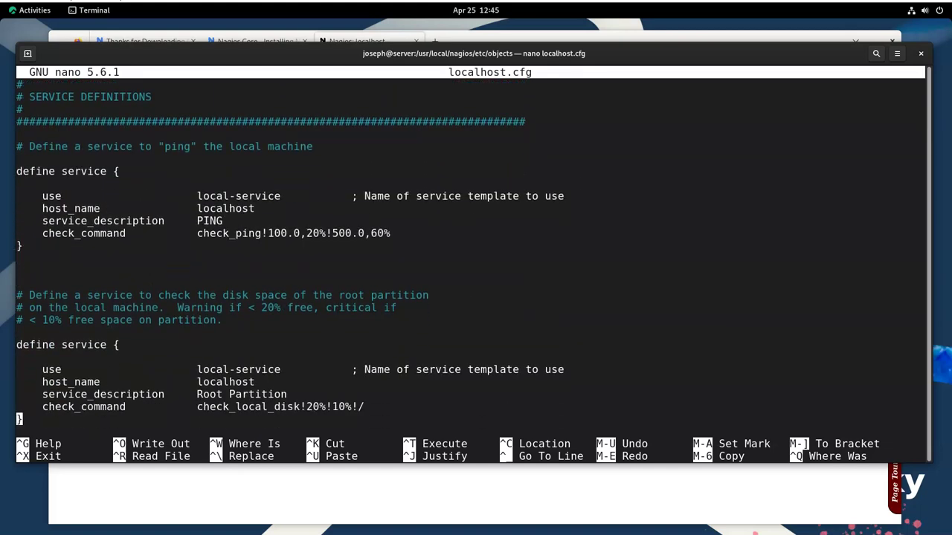
Examine the Current Users and Total Processes service definitions in localhost.cfg, including their warning and critical thresholds
{"action": "key", "text": "Down"}
{"action": "key", "text": "Down"}
{"action": "key", "text": "Down"}
{"action": "key", "text": "Down"}
{"action": "key", "text": "Down"}
{"action": "key", "text": "Down"}
{"action": "key", "text": "Down"}
{"action": "key", "text": "Down"}
{"action": "key", "text": "Down"}
{"action": "key", "text": "Down"}
{"action": "key", "text": "Down"}
{"action": "key", "text": "Down"}
{"action": "key", "text": "Down"}
{"action": "key", "text": "Down"}
{"action": "key", "text": "Down"}
{"action": "key", "text": "Down"}
{"action": "key", "text": "Down"}
{"action": "key", "text": "Down"}
{"action": "key", "text": "Down"}
{"action": "key", "text": "Down"}
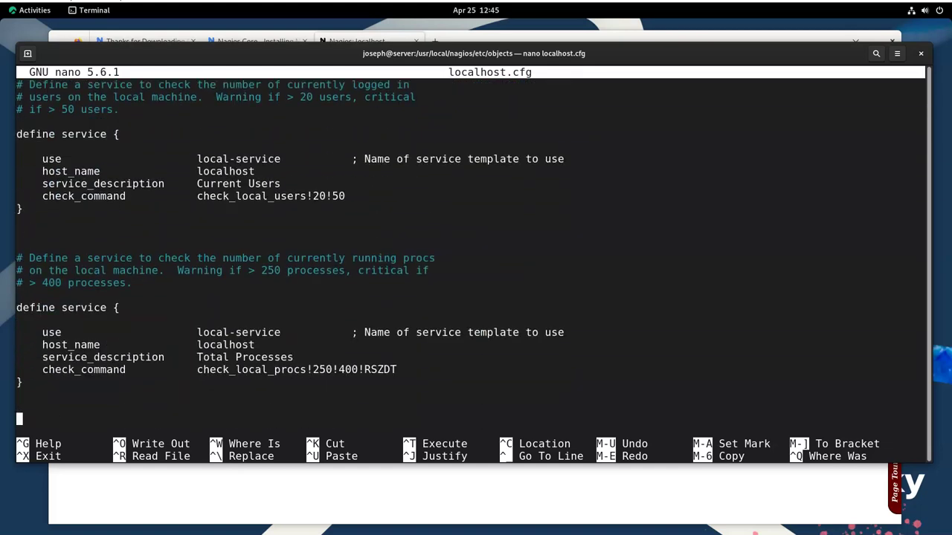
Examine the SSH and HTTP service definitions in localhost.cfg, including their check commands and notification settings
{"action": "key", "text": "Down"}
{"action": "key", "text": "Down"}
{"action": "key", "text": "Down"}
{"action": "key", "text": "Down"}
{"action": "key", "text": "Down"}
{"action": "key", "text": "Down"}
{"action": "key", "text": "Down"}
{"action": "key", "text": "Down"}
{"action": "key", "text": "Down"}
{"action": "key", "text": "Down"}
{"action": "key", "text": "Down"}
{"action": "key", "text": "Down"}
{"action": "key", "text": "Down"}
{"action": "key", "text": "Down"}
{"action": "key", "text": "Down"}
{"action": "key", "text": "Down"}
{"action": "key", "text": "Down"}
{"action": "key", "text": "Down"}
{"action": "key", "text": "Down"}
{"action": "key", "text": "Down"}
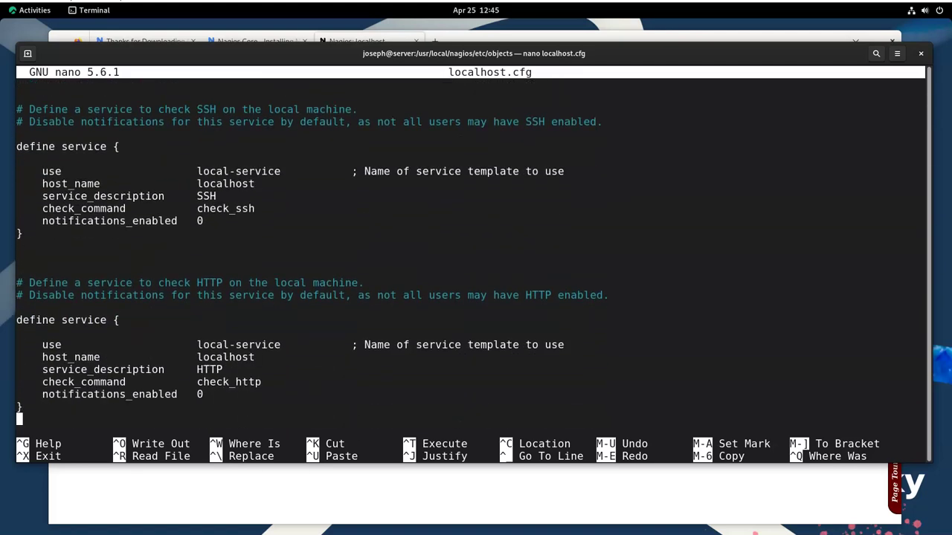
Close localhost.cfg and open contacts.cfg from the same objects directory in nano
{"action": "key", "text": "ctrl+x"}
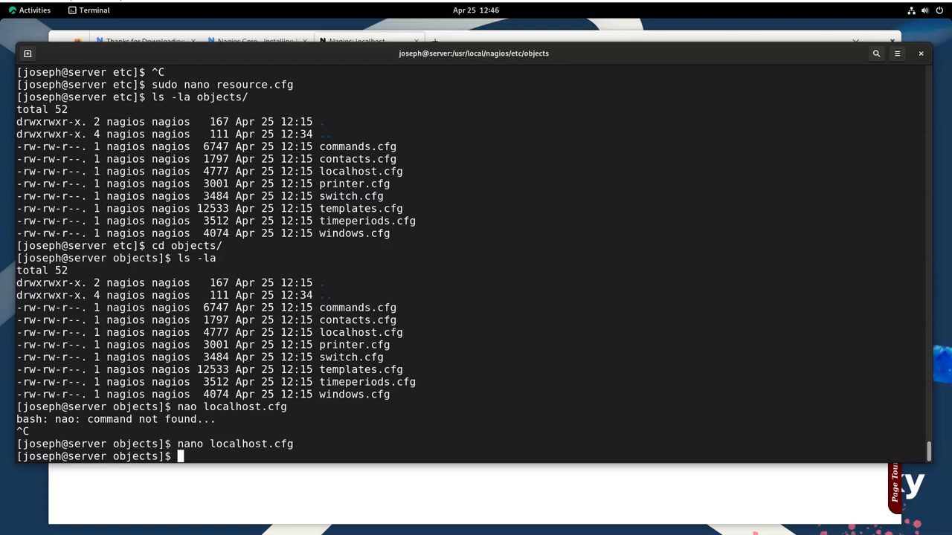
{"action": "type", "text": "nano cont"}
{"action": "key", "text": "Tab"}
{"action": "key", "text": "Return"}
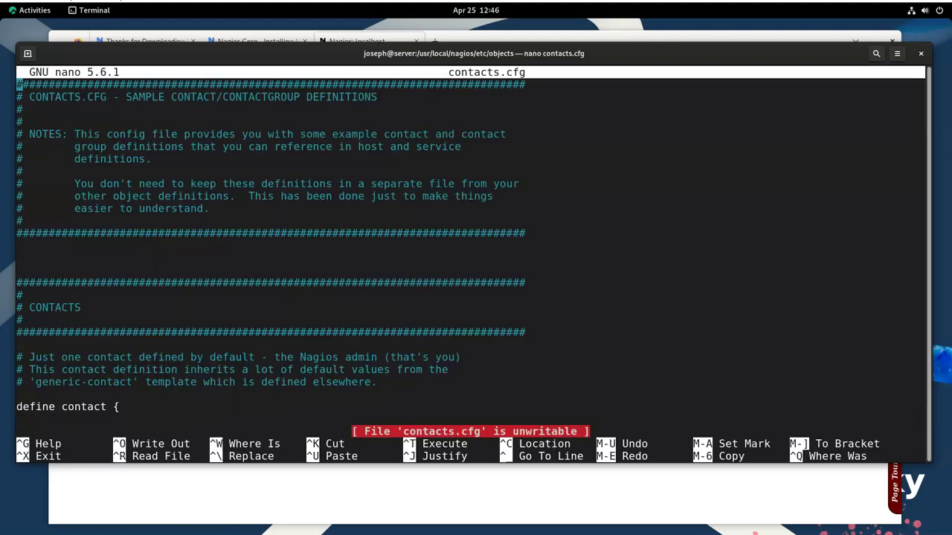
Examine the default contact definition in contacts.cfg, including its contact name, inherited template and alias
{"action": "key", "text": "Down"}
{"action": "key", "text": "Down"}
{"action": "key", "text": "Down"}
{"action": "key", "text": "Down"}
{"action": "key", "text": "Down"}
{"action": "key", "text": "Down"}
{"action": "key", "text": "Down"}
{"action": "key", "text": "Down"}
{"action": "key", "text": "Down"}
{"action": "key", "text": "Down"}
{"action": "key", "text": "Down"}
{"action": "key", "text": "Down"}
{"action": "key", "text": "Down"}
{"action": "key", "text": "Down"}
{"action": "key", "text": "Down"}
{"action": "key", "text": "Down"}
{"action": "key", "text": "Down"}
{"action": "key", "text": "Down"}
{"action": "key", "text": "Down"}
{"action": "key", "text": "Down"}
{"action": "key", "text": "Up"}
{"action": "key", "text": "Up"}
{"action": "key", "text": "Up"}
{"action": "key", "text": "Up"}
{"action": "key", "text": "Up"}
{"action": "key", "text": "Up"}
{"action": "key", "text": "Up"}
{"action": "key", "text": "Up"}
{"action": "key", "text": "Down"}
{"action": "key", "text": "Down"}
{"action": "key", "text": "Right"}
{"action": "key", "text": "Right"}
{"action": "key", "text": "Right"}
{"action": "key", "text": "Right"}
{"action": "key", "text": "Right"}
{"action": "key", "text": "Right"}
{"action": "key", "text": "Right"}
{"action": "key", "text": "Right"}
{"action": "key", "text": "Right"}
{"action": "key", "text": "Right"}
{"action": "key", "text": "Right"}
{"action": "key", "text": "Right"}
{"action": "key", "text": "Right"}
{"action": "key", "text": "Right"}
{"action": "key", "text": "Right"}
{"action": "key", "text": "Right"}
{"action": "key", "text": "Right"}
{"action": "key", "text": "Right"}
{"action": "key", "text": "Right"}
{"action": "key", "text": "Right"}
{"action": "key", "text": "Right"}
{"action": "key", "text": "Right"}
{"action": "key", "text": "Right"}
{"action": "key", "text": "Right"}
{"action": "key", "text": "Right"}
{"action": "key", "text": "Left"}
{"action": "key", "text": "Left"}
{"action": "key", "text": "Left"}
{"action": "key", "text": "Left"}
{"action": "key", "text": "Left"}
{"action": "key", "text": "Left"}
{"action": "key", "text": "Left"}
{"action": "key", "text": "Left"}
{"action": "key", "text": "Down"}
{"action": "key", "text": "Down"}
{"action": "key", "text": "Down"}
{"action": "key", "text": "Down"}
{"action": "key", "text": "Down"}
{"action": "key", "text": "Down"}
{"action": "key", "text": "Down"}
{"action": "key", "text": "Down"}
{"action": "key", "text": "Down"}
{"action": "key", "text": "Down"}
{"action": "key", "text": "Down"}
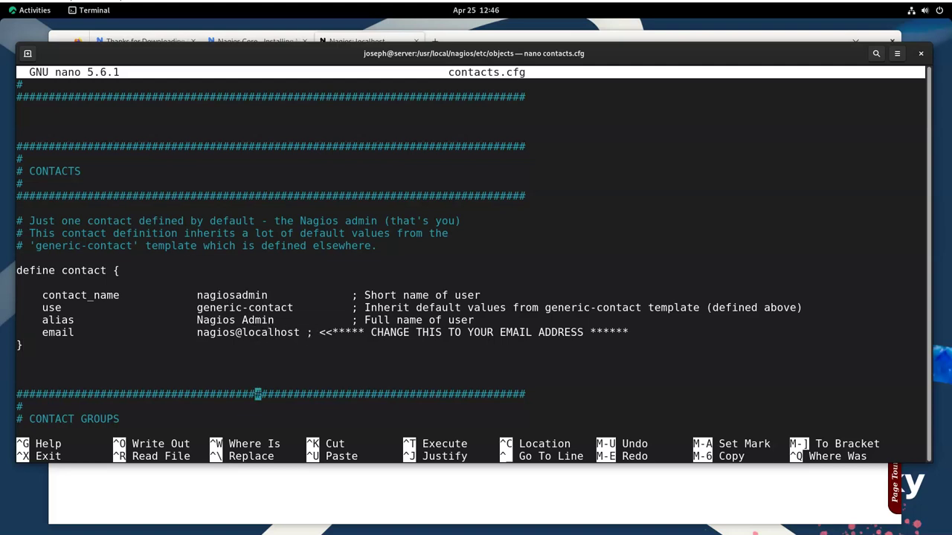
Review the email setting of the default contact and the comment beside it in contacts.cfg
{"action": "key", "text": "Up"}
{"action": "key", "text": "Up"}
{"action": "key", "text": "Up"}
{"action": "key", "text": "Up"}
{"action": "key", "text": "Up"}
{"action": "key", "text": "Up"}
{"action": "key", "text": "Up"}
{"action": "key", "text": "Up"}
{"action": "key", "text": "Up"}
{"action": "key", "text": "Up"}
{"action": "key", "text": "Up"}
{"action": "key", "text": "Up"}
{"action": "key", "text": "Up"}
{"action": "key", "text": "Up"}
{"action": "key", "text": "Down"}
{"action": "key", "text": "Down"}
{"action": "key", "text": "Down"}
{"action": "key", "text": "Up"}
{"action": "key", "text": "Up"}
{"action": "key", "text": "Down"}
{"action": "key", "text": "Down"}
{"action": "key", "text": "Up"}
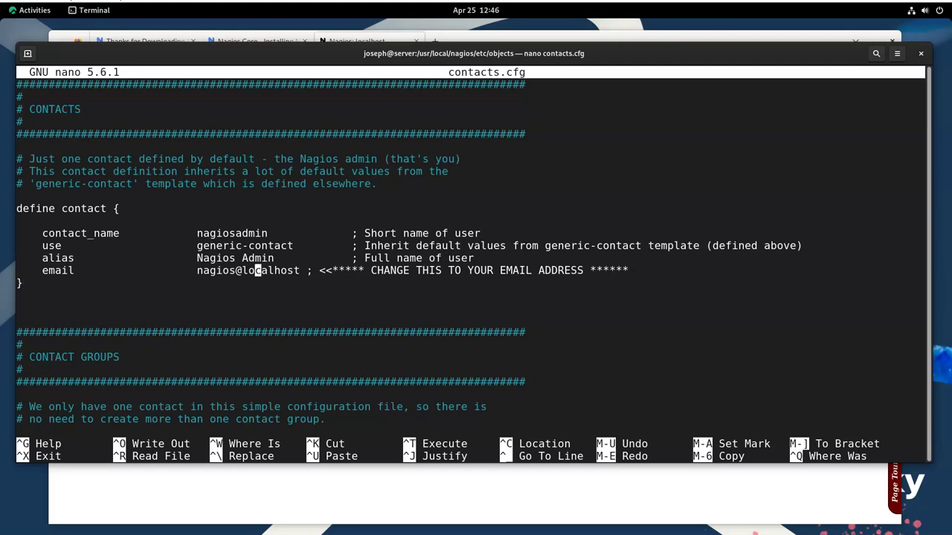
Examine the contact group definition in contacts.cfg, including its group name, alias and members
{"action": "key", "text": "Down"}
{"action": "key", "text": "Down"}
{"action": "key", "text": "Down"}
{"action": "key", "text": "Down"}
{"action": "key", "text": "Down"}
{"action": "key", "text": "Down"}
{"action": "key", "text": "Down"}
{"action": "key", "text": "Down"}
{"action": "key", "text": "Down"}
{"action": "key", "text": "Down"}
{"action": "key", "text": "Down"}
{"action": "key", "text": "Down"}
{"action": "key", "text": "Down"}
{"action": "key", "text": "Down"}
{"action": "key", "text": "Down"}
{"action": "key", "text": "Down"}
{"action": "key", "text": "Down"}
{"action": "key", "text": "Down"}
{"action": "key", "text": "Down"}
{"action": "key", "text": "Down"}
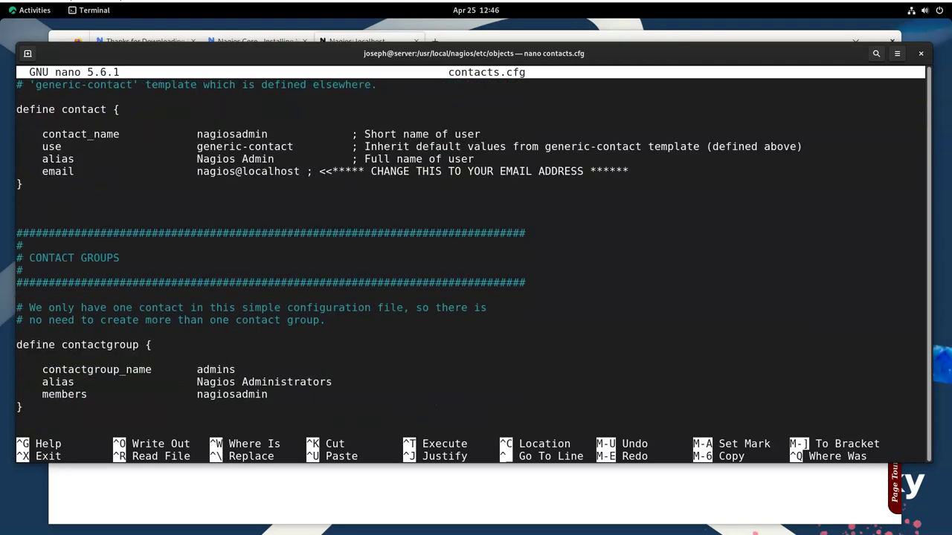
Look back over the contact definition and the introductory notes in contacts.cfg, and exit the file to the shell
{"action": "key", "text": "Up"}
{"action": "key", "text": "Up"}
{"action": "key", "text": "Up"}
{"action": "key", "text": "Up"}
{"action": "key", "text": "Up"}
{"action": "key", "text": "Up"}
{"action": "key", "text": "Up"}
{"action": "key", "text": "Up"}
{"action": "key", "text": "Up"}
{"action": "key", "text": "Up"}
{"action": "key", "text": "Up"}
{"action": "key", "text": "Up"}
{"action": "key", "text": "End"}
{"action": "key", "text": "Up"}
{"action": "key", "text": "Up"}
{"action": "key", "text": "Up"}
{"action": "key", "text": "Up"}
{"action": "key", "text": "Up"}
{"action": "key", "text": "Up"}
{"action": "key", "text": "Up"}
{"action": "key", "text": "Up"}
{"action": "key", "text": "Up"}
{"action": "key", "text": "Up"}
{"action": "key", "text": "Up"}
{"action": "key", "text": "Up"}
{"action": "key", "text": "Up"}
{"action": "key", "text": "Up"}
{"action": "key", "text": "Up"}
{"action": "key", "text": "Up"}
{"action": "key", "text": "Up"}
{"action": "key", "text": "Up"}
{"action": "key", "text": "Up"}
{"action": "key", "text": "Up"}
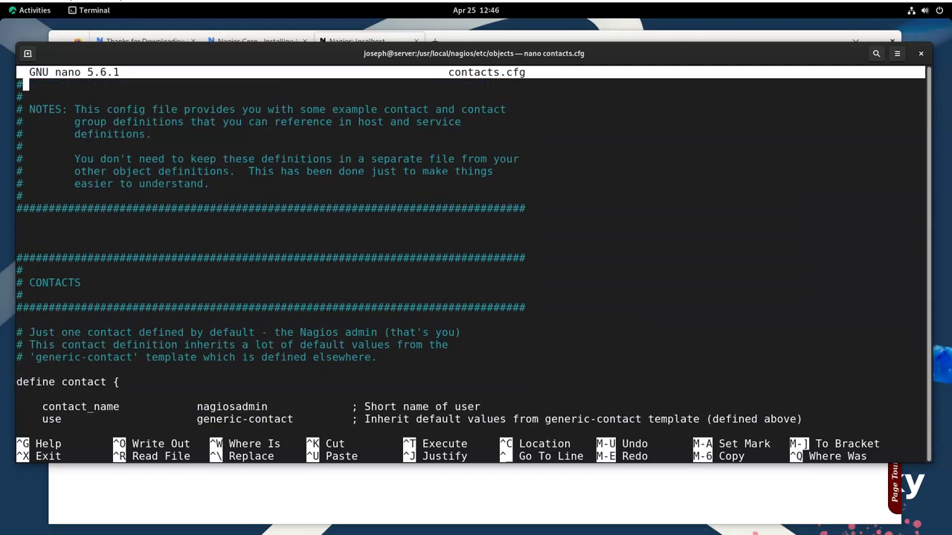
{"action": "key", "text": "ctrl+x"}
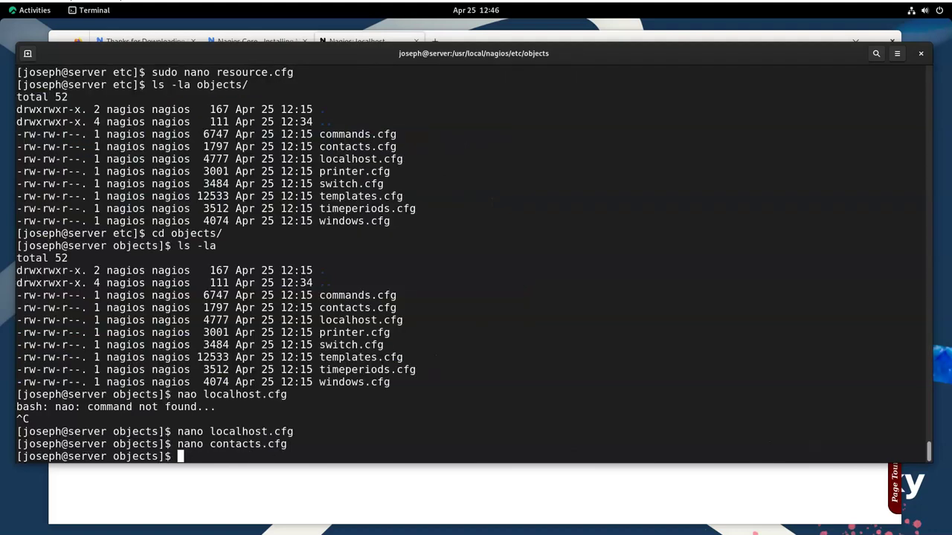